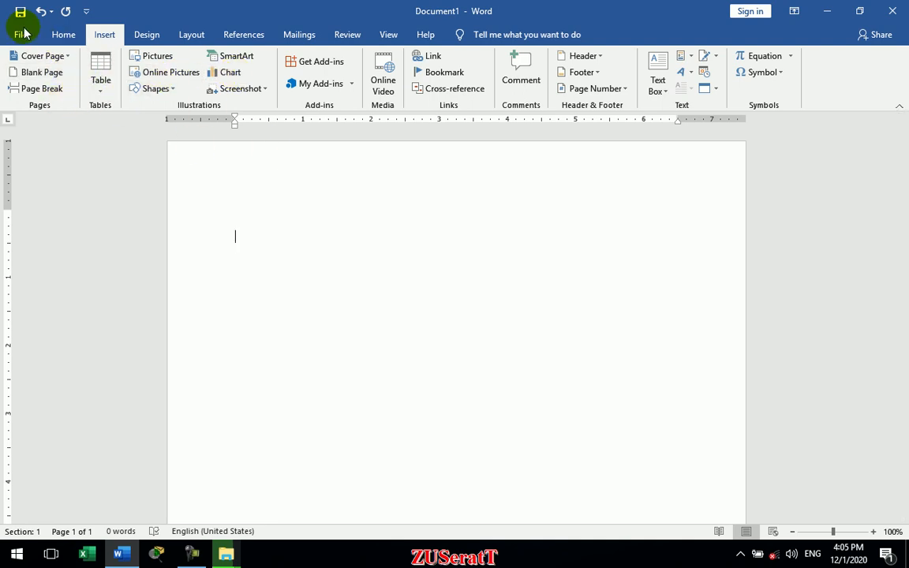
pyautogui.click(61, 34)
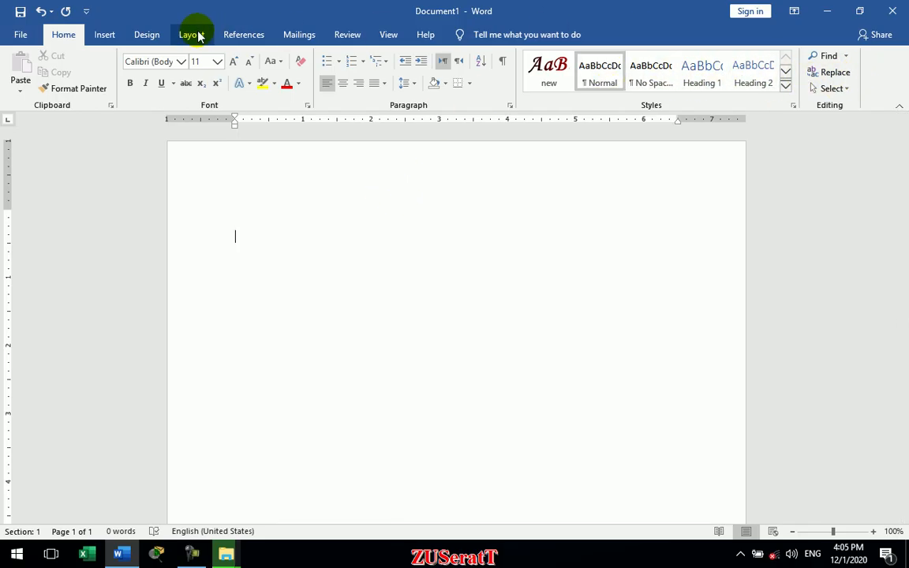
pyautogui.click(110, 35)
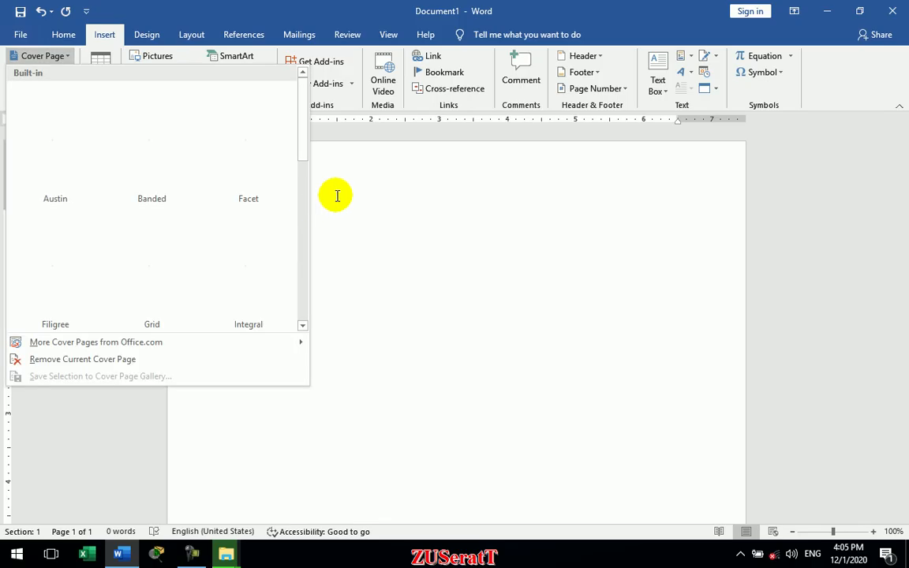
pyautogui.click(418, 192)
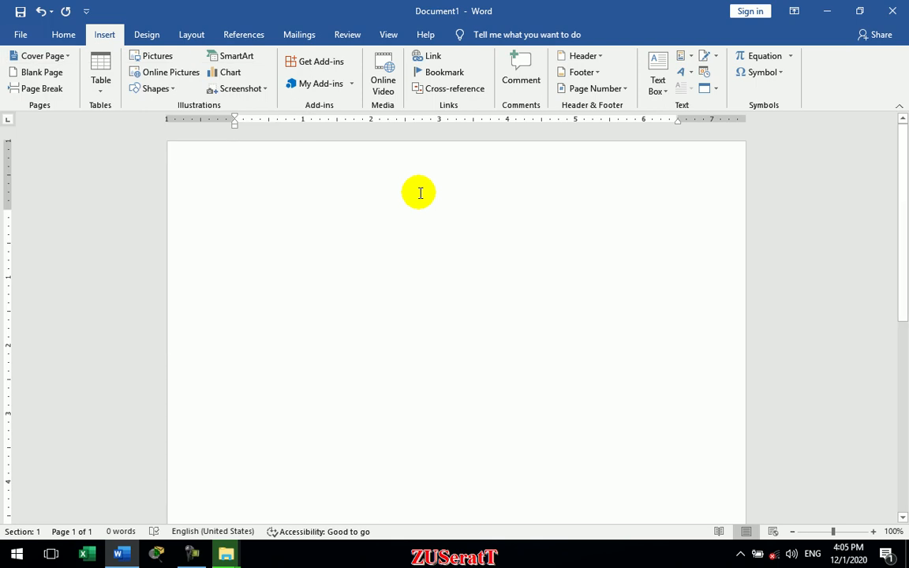
pyautogui.click(47, 56)
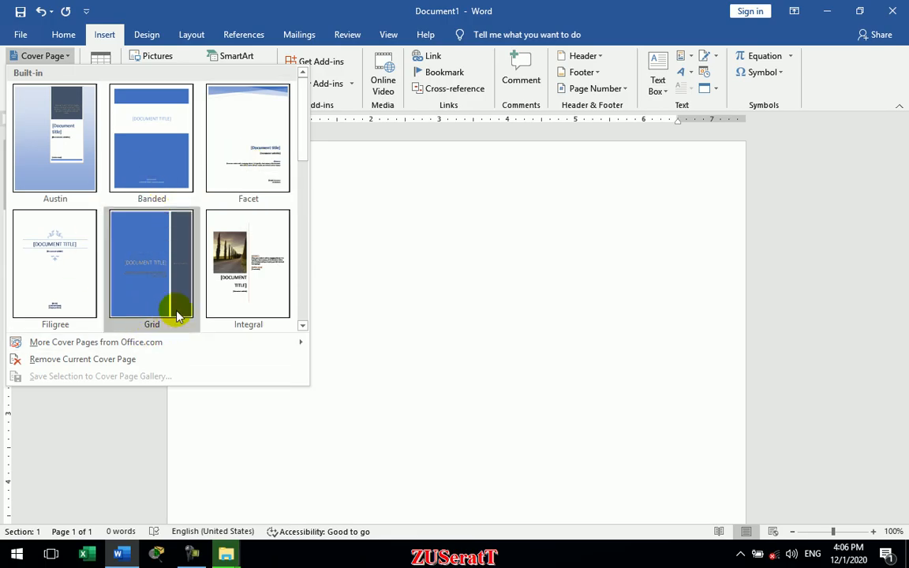
pyautogui.click(444, 241)
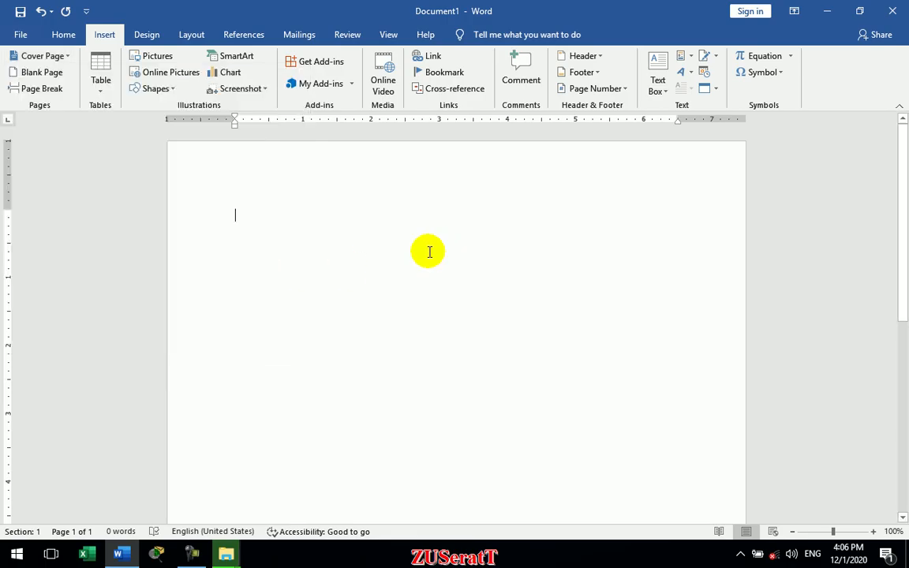
# - Draw a rectangle about 8.5" wide and 1" high across the page's top edge
pyautogui.click(162, 89)
pyautogui.click(179, 119)
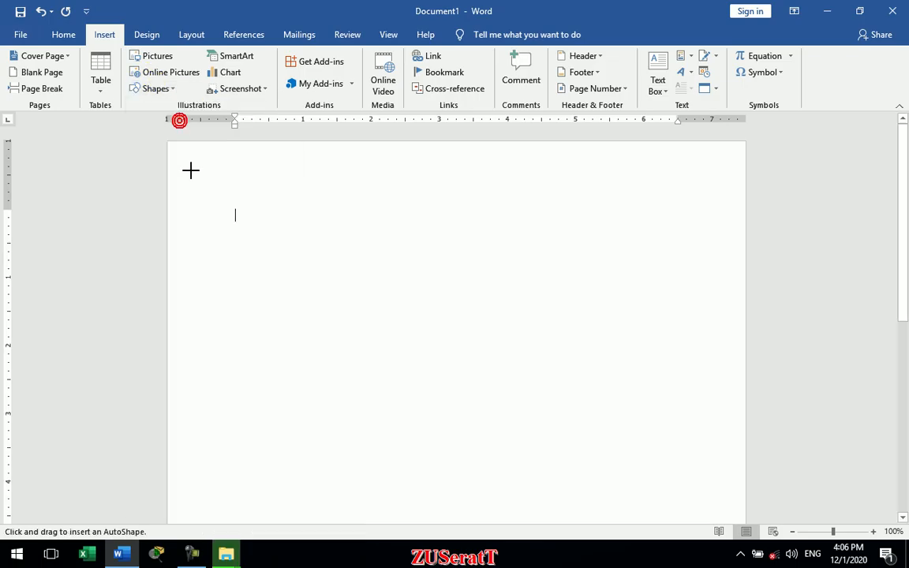
pyautogui.moveTo(175, 148); pyautogui.dragTo(745, 217)
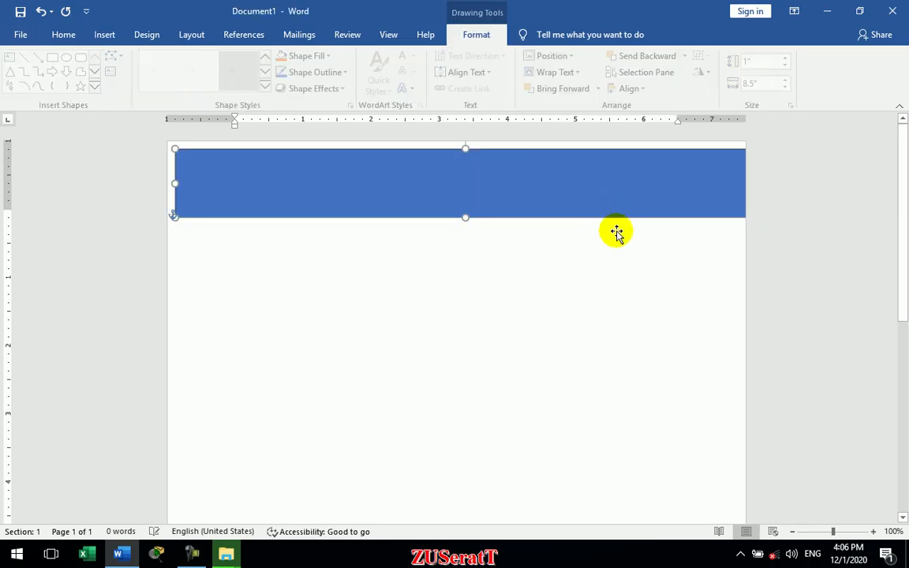
pyautogui.press('Up')
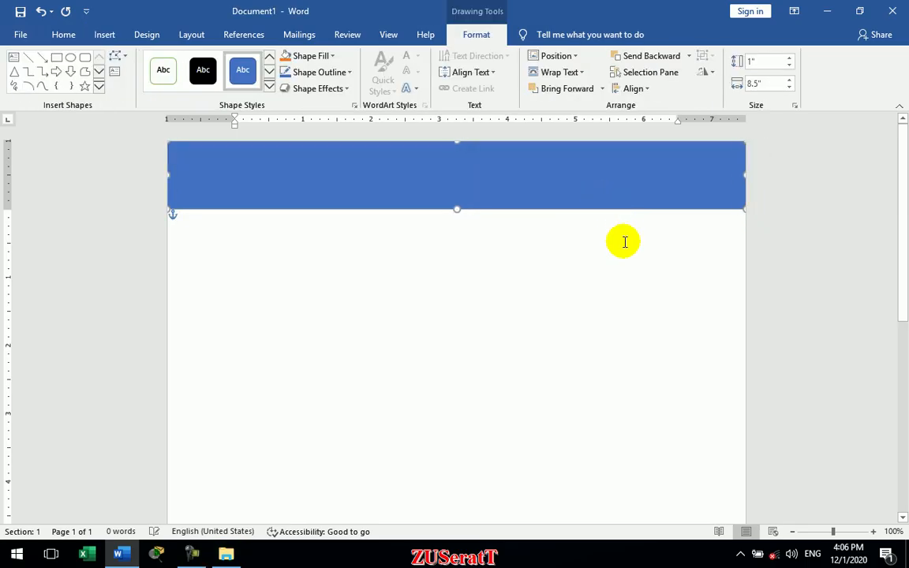
# - Edit the rectangle's points, pulling its bottom edge up right of centre and bending the curves on both sides
pyautogui.click(122, 56)
pyautogui.click(152, 93)
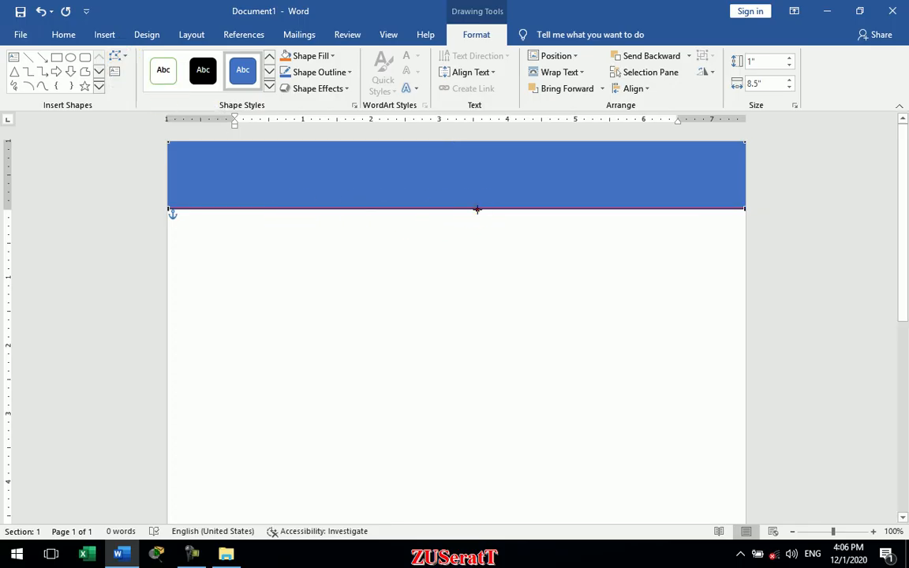
pyautogui.moveTo(477, 198); pyautogui.dragTo(517, 166)
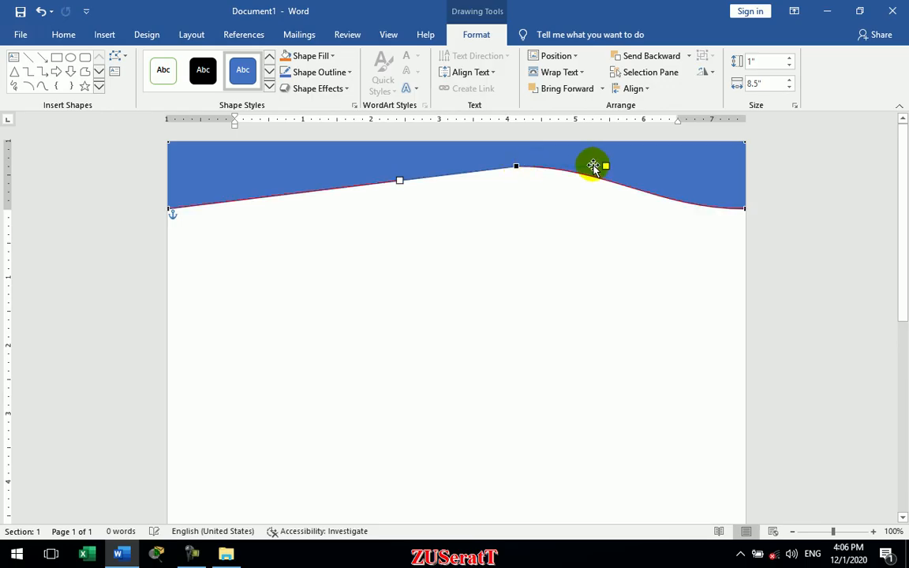
pyautogui.moveTo(403, 202); pyautogui.dragTo(481, 253)
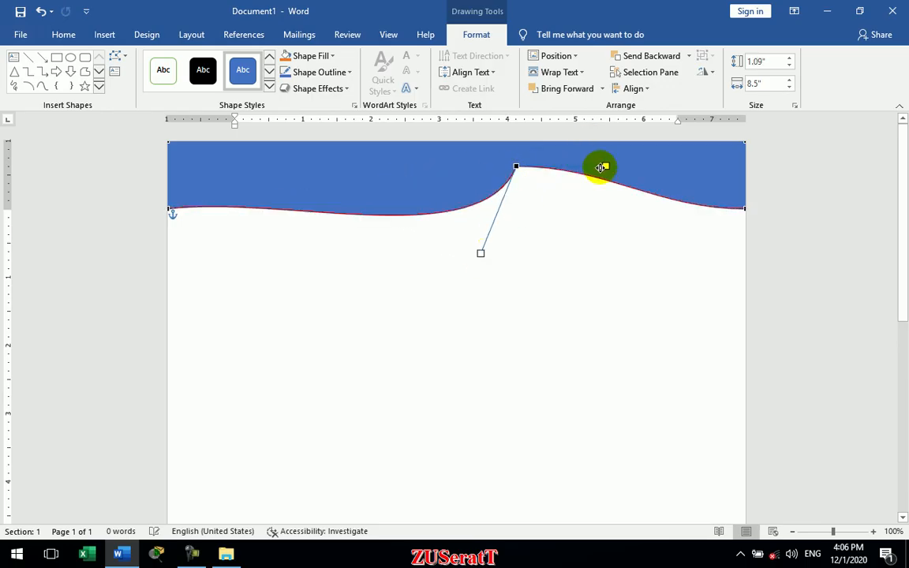
pyautogui.moveTo(602, 166); pyautogui.dragTo(587, 139)
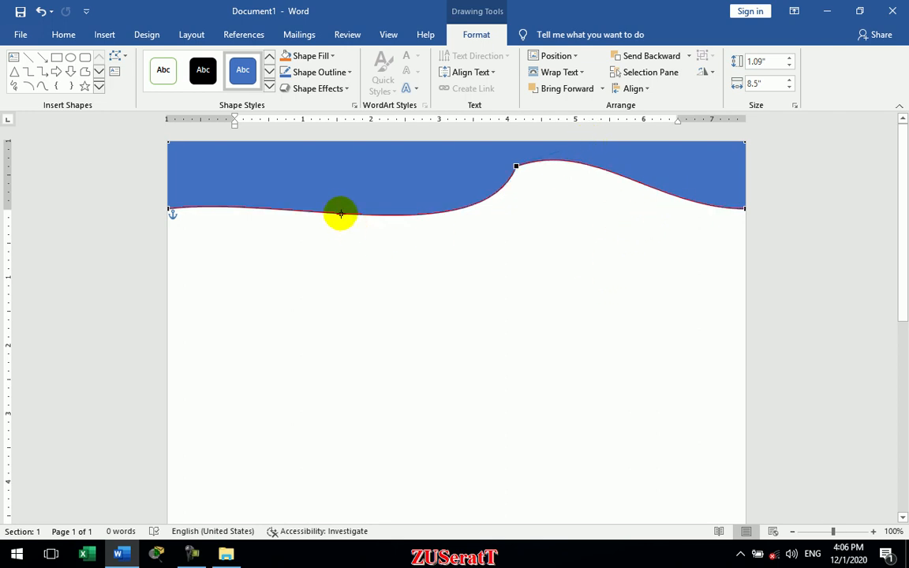
# - Add a second raised point on the left part of the shape's bottom edge and bulge the curve between the two points downward
pyautogui.moveTo(342, 225); pyautogui.dragTo(328, 183)
pyautogui.moveTo(387, 176); pyautogui.dragTo(354, 240)
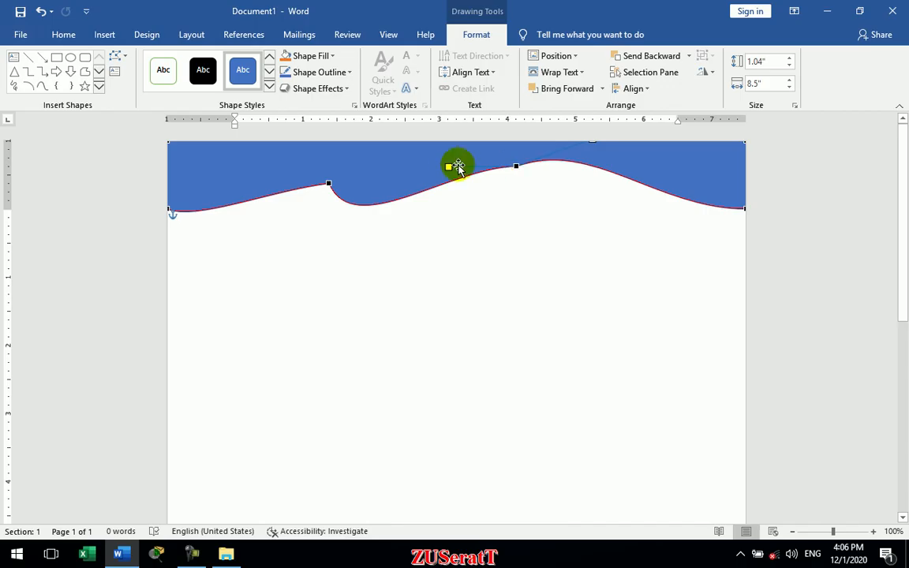
pyautogui.moveTo(449, 168); pyautogui.dragTo(533, 196)
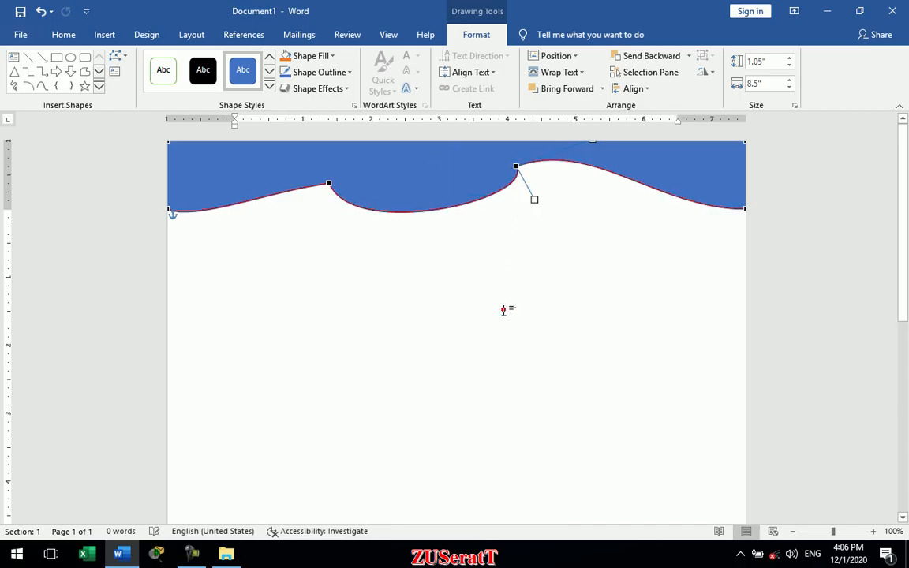
# - Delete the wavy banner shape from the page
pyautogui.click(505, 309)
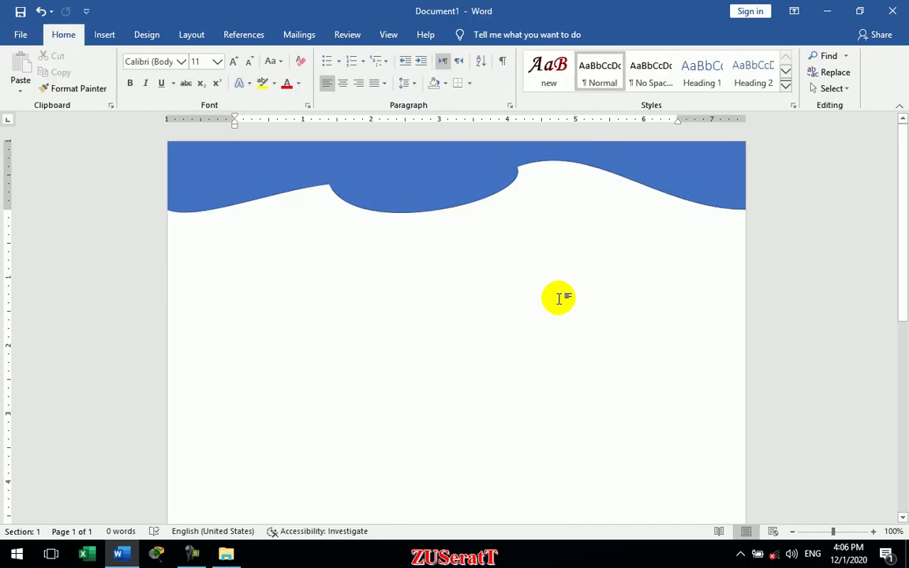
pyautogui.hotkey('ctrl', 'a')
pyautogui.press('Delete')
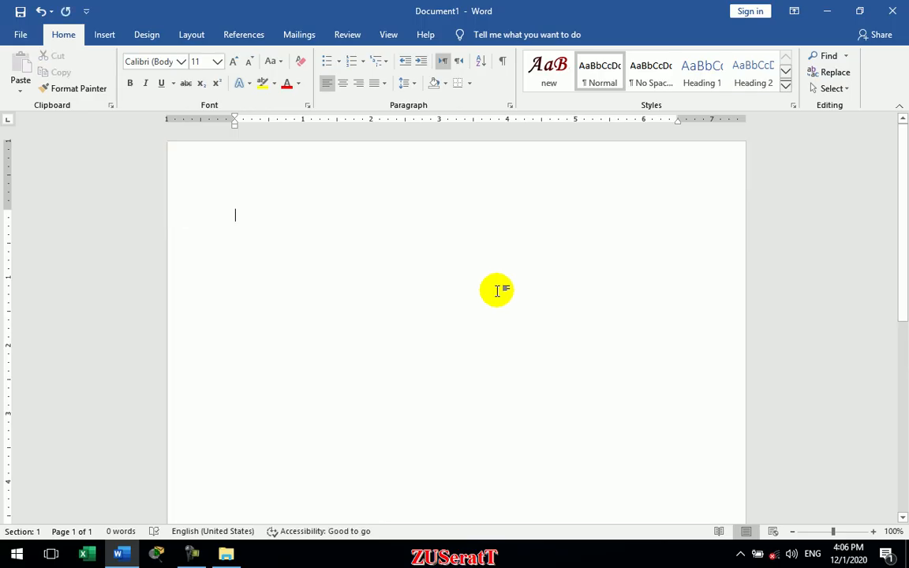
# - Insert the built-in Integral cover page
pyautogui.click(111, 36)
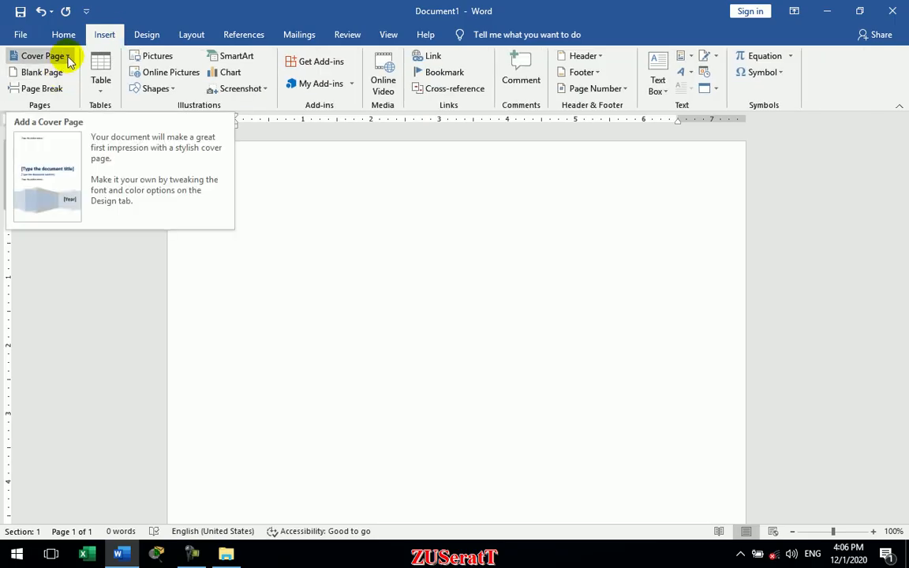
pyautogui.click(69, 60)
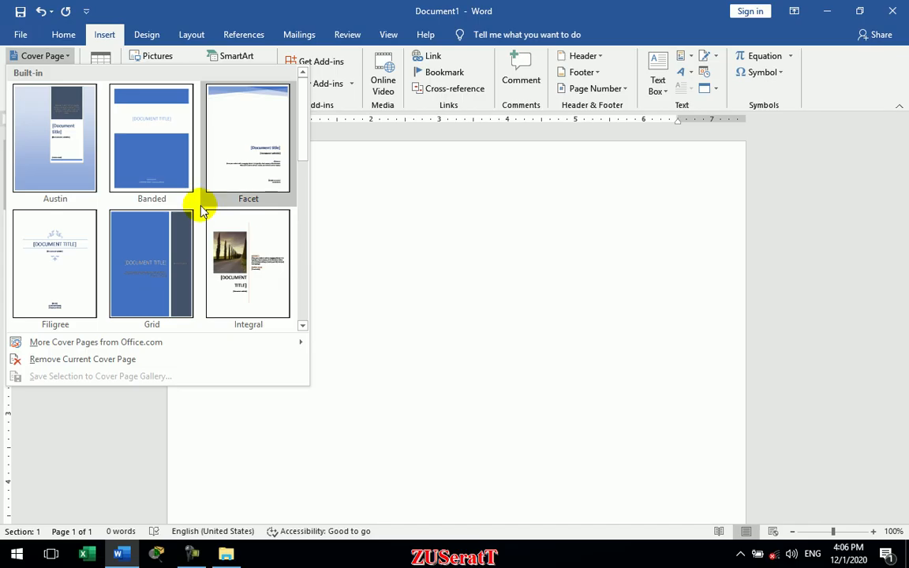
pyautogui.click(234, 252)
# - Examine the cover page's layout, text frame, picture and abstract block, and look over the available shapes
pyautogui.scroll(-6, 411, 343)
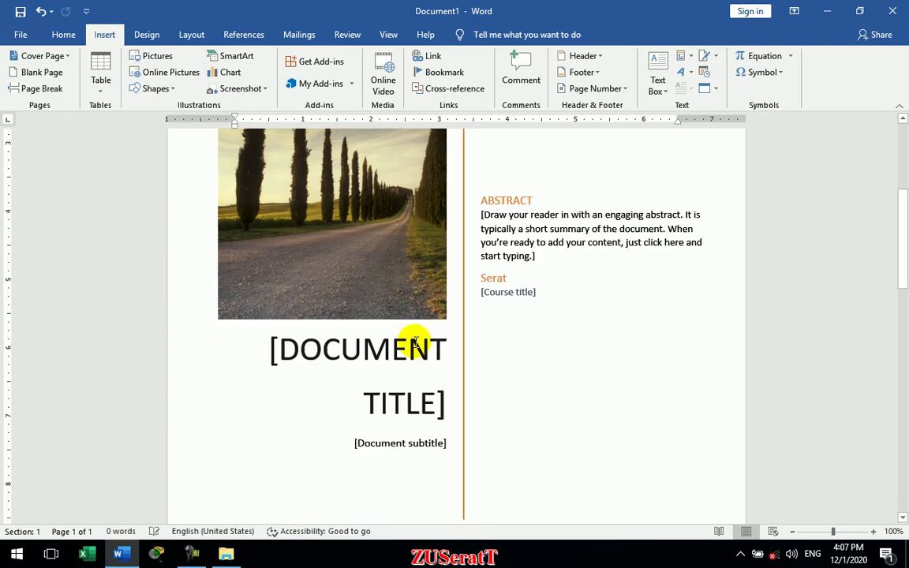
pyautogui.scroll(2, 459, 262)
pyautogui.click(463, 248)
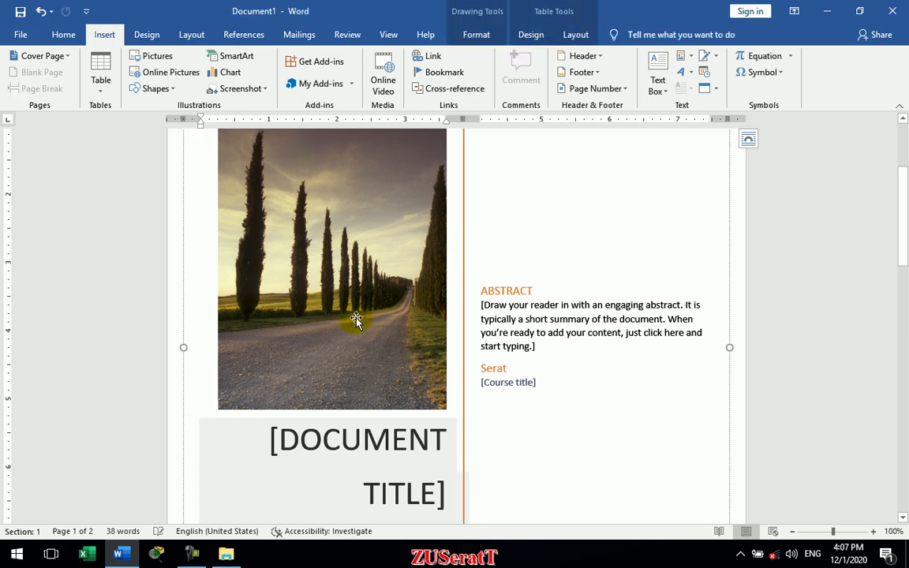
pyautogui.scroll(4, 356, 319)
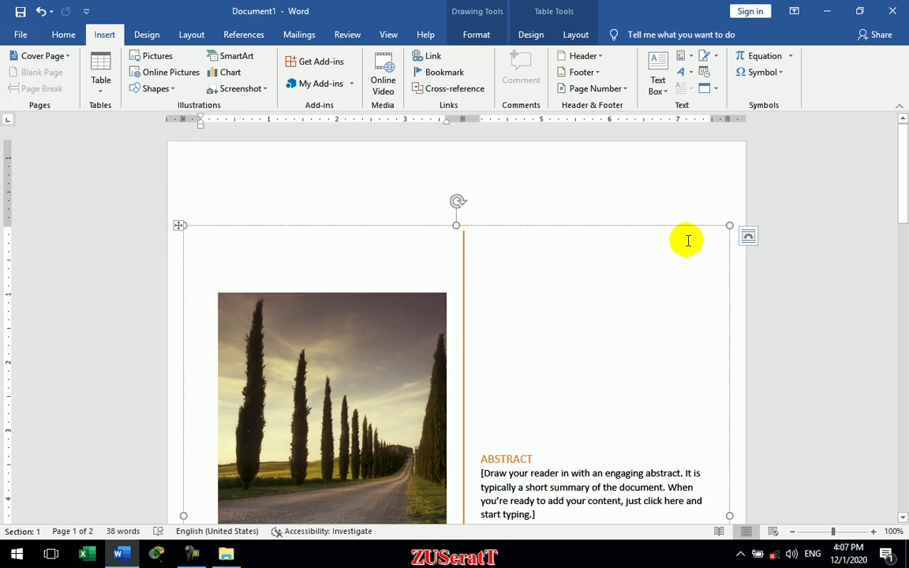
pyautogui.click(493, 228)
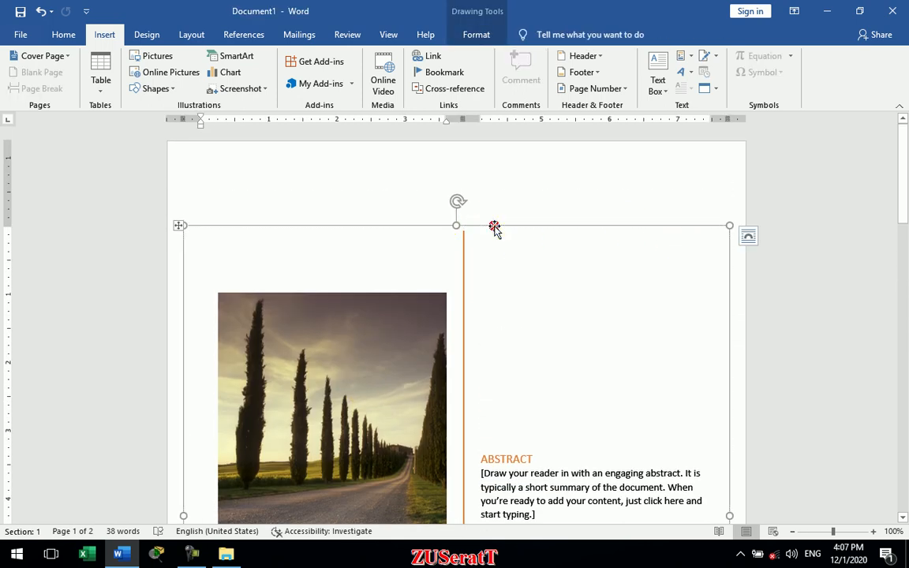
pyautogui.click(173, 88)
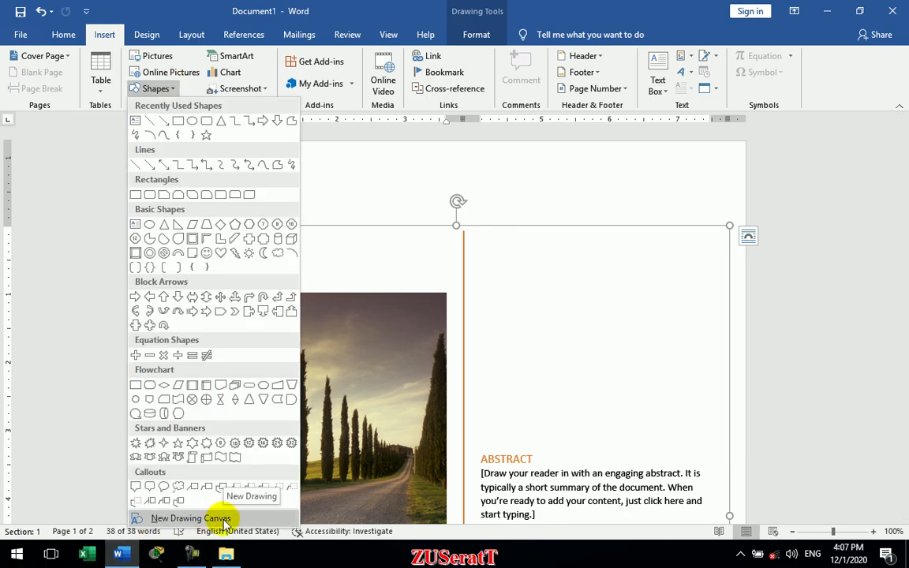
pyautogui.click(494, 236)
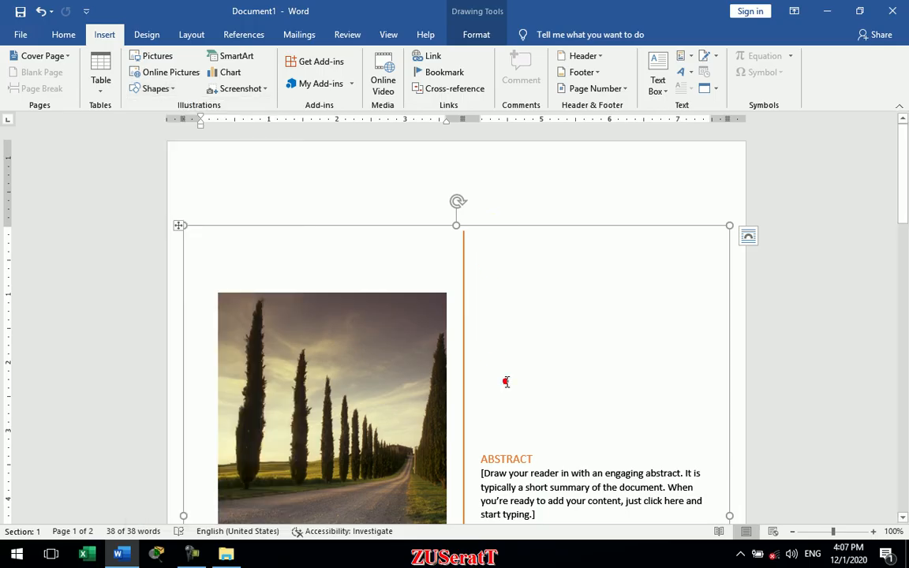
pyautogui.scroll(-3, 416, 301)
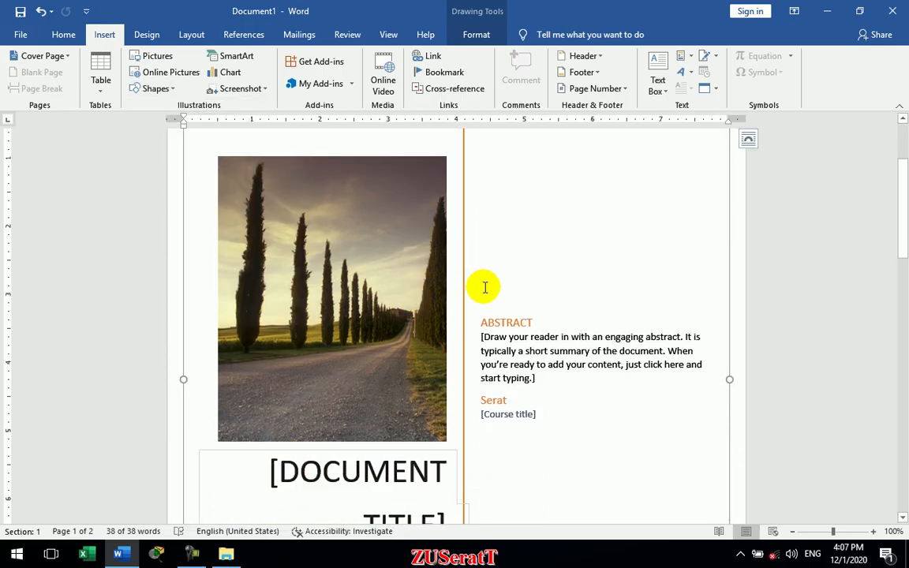
pyautogui.click(358, 289)
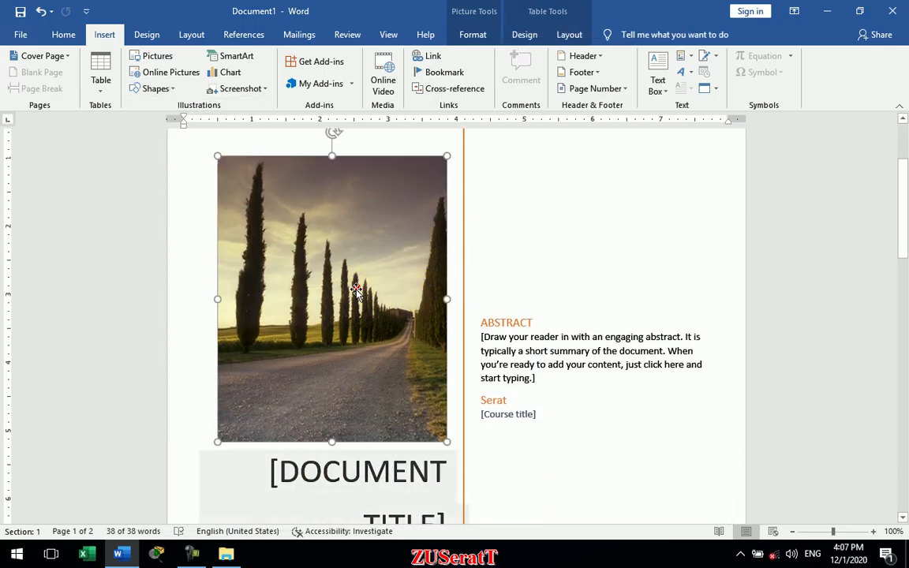
pyautogui.click(508, 321)
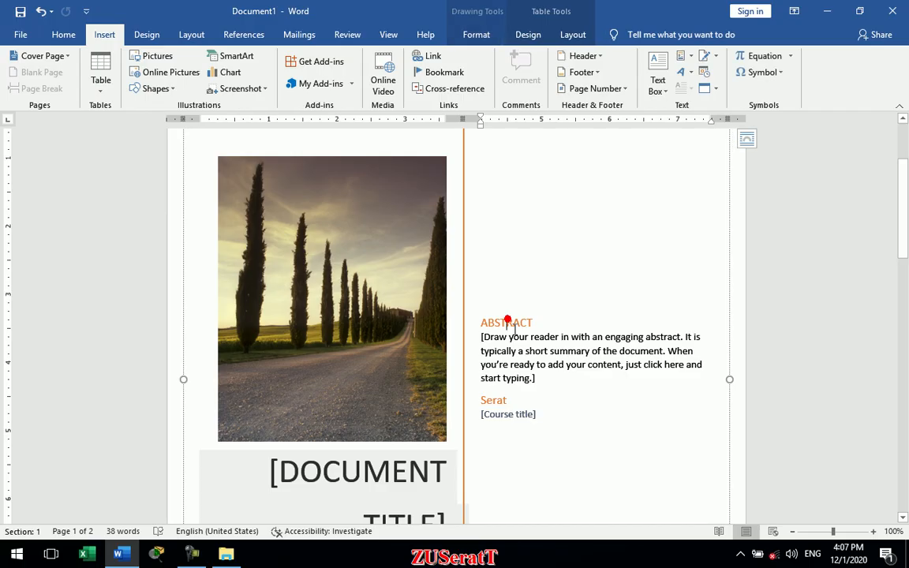
# - Enter "hdfgvdsj" as the cover page's course title
pyautogui.click(491, 401)
pyautogui.click(524, 417)
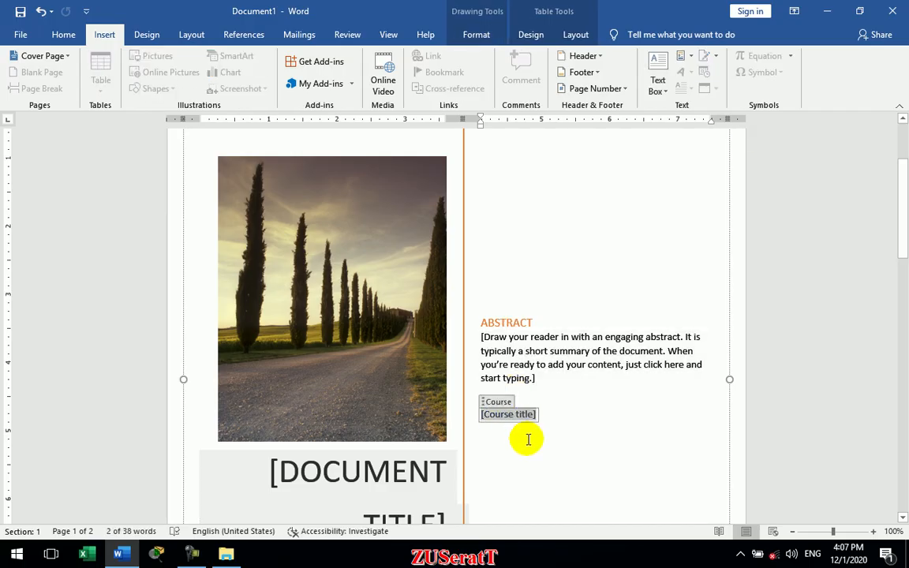
pyautogui.write('hdfgvdsj')
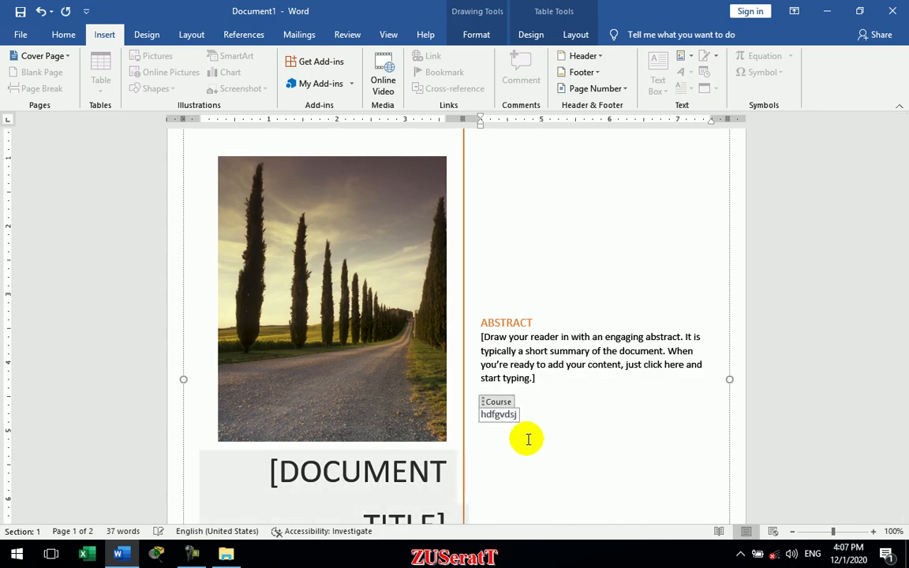
# - Delete the course title, author and abstract text below the ABSTRACT heading on the cover page
pyautogui.press('BackSpace')
pyautogui.press('BackSpace')
pyautogui.press('BackSpace')
pyautogui.press('BackSpace')
pyautogui.press('BackSpace')
pyautogui.press('BackSpace')
pyautogui.press('BackSpace')
pyautogui.press('BackSpace')
pyautogui.press('BackSpace')
pyautogui.press('BackSpace')
pyautogui.press('BackSpace')
pyautogui.press('BackSpace')
pyautogui.press('BackSpace')
pyautogui.press('BackSpace')
pyautogui.press('BackSpace')
pyautogui.press('BackSpace')
pyautogui.press('BackSpace')
pyautogui.press('BackSpace')
pyautogui.press('BackSpace')
pyautogui.press('BackSpace')
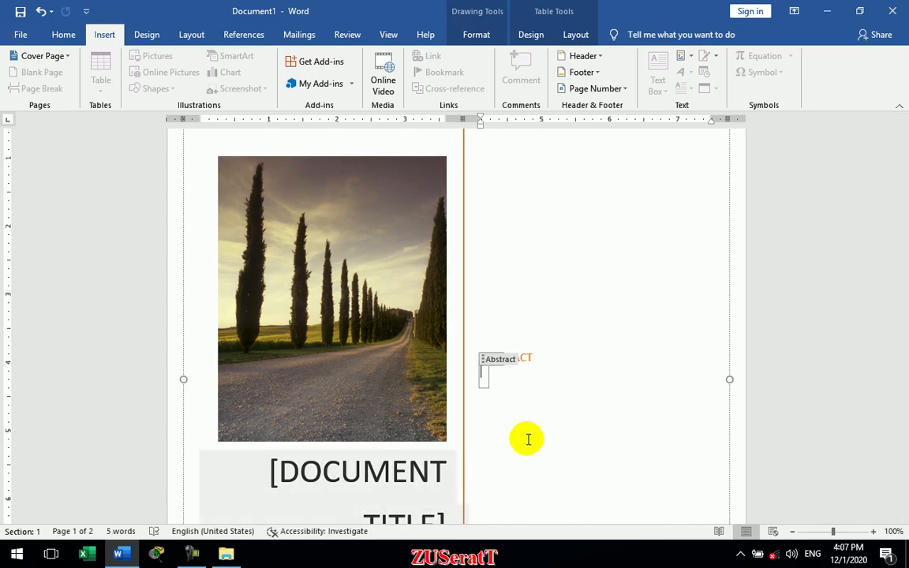
pyautogui.click(531, 358)
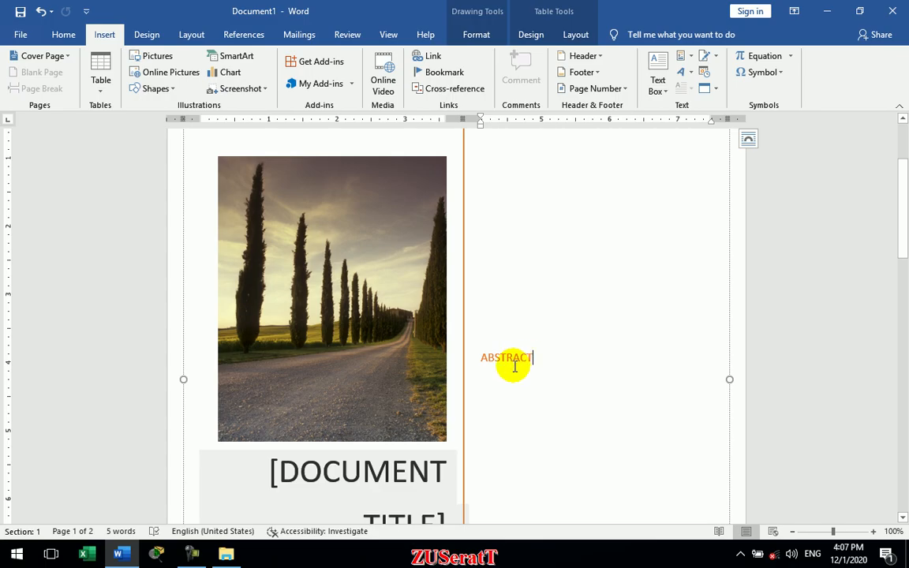
# - Replace the cover page's tree-lined road picture with the baby photo from a file
pyautogui.scroll(-5, 515, 365)
pyautogui.click(368, 264)
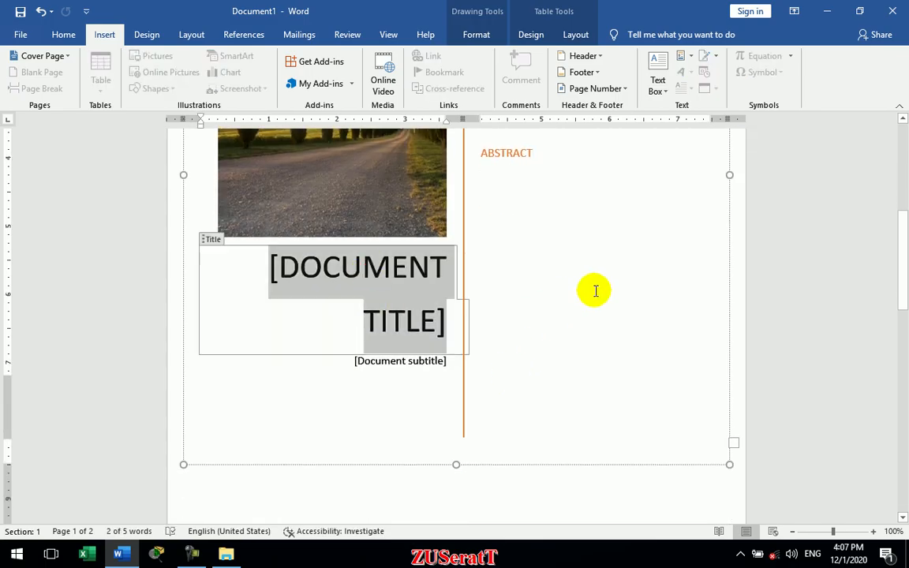
pyautogui.scroll(4, 587, 299)
pyautogui.click(365, 232)
pyautogui.rightClick(364, 232)
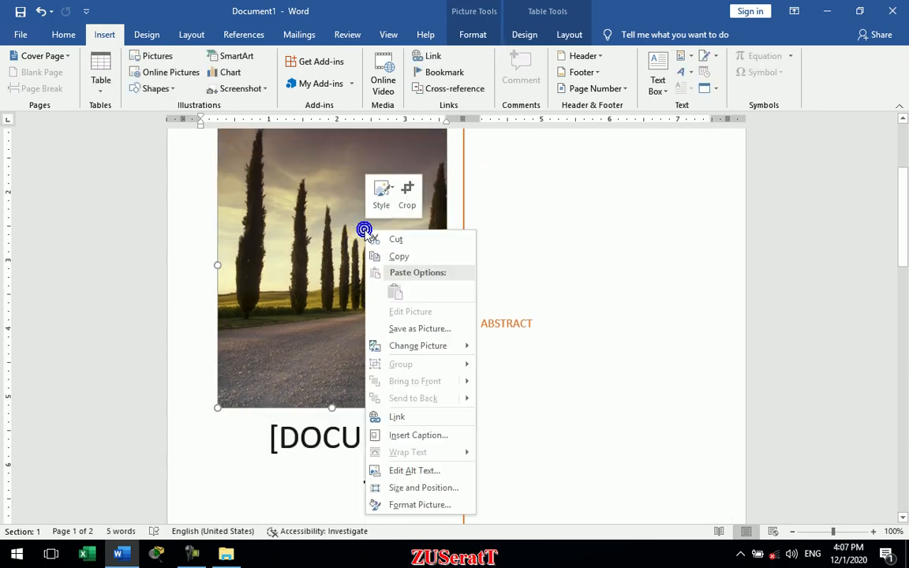
pyautogui.moveTo(412, 346)
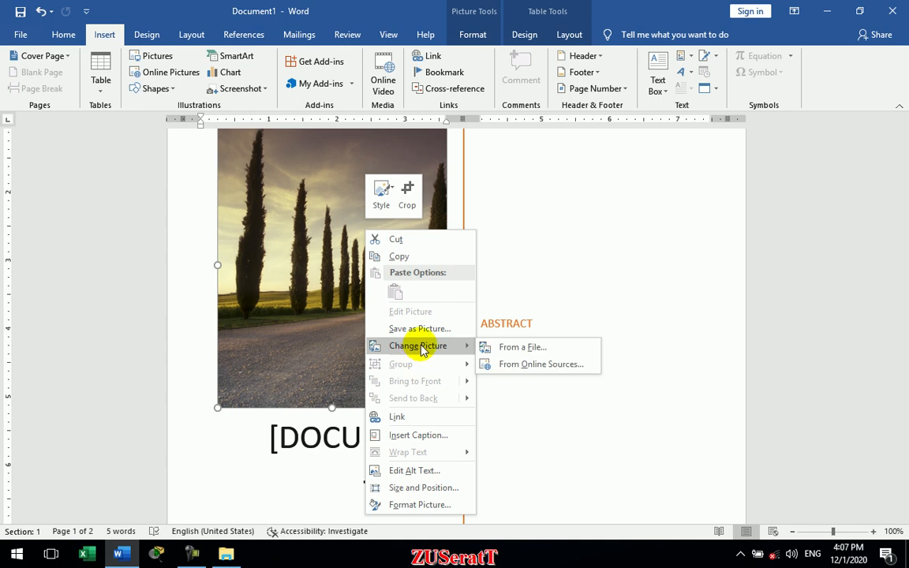
pyautogui.click(511, 348)
pyautogui.click(391, 132)
pyautogui.doubleClick(392, 132)
pyautogui.scroll(3, 391, 333)
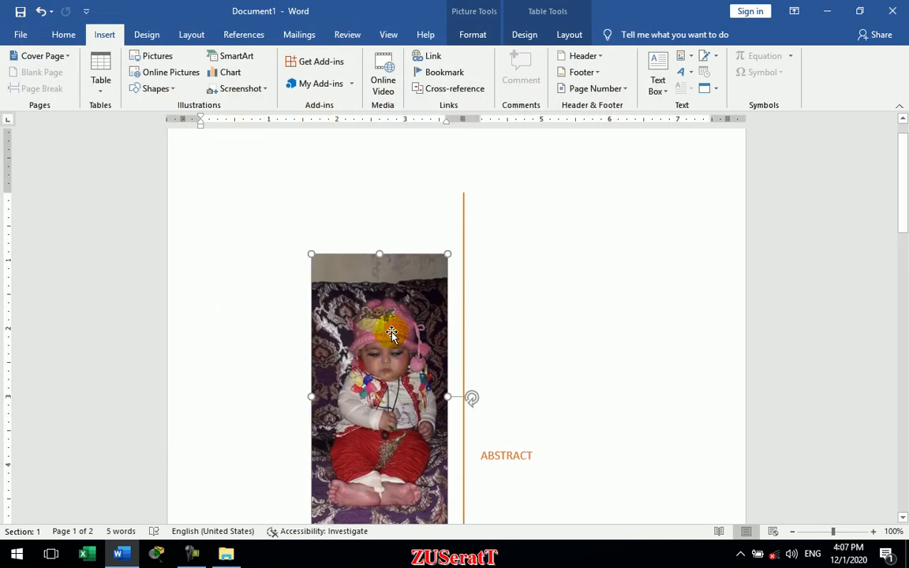
# - Close the current document without saving the changes and create a new blank document
pyautogui.click(548, 249)
pyautogui.hotkey('ctrl', 'a')
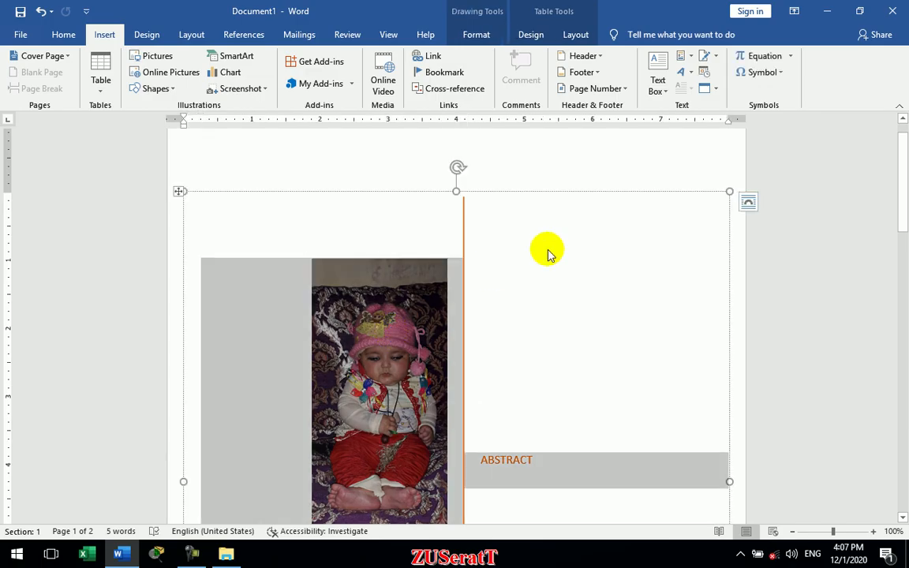
pyautogui.hotkey('ctrl', 'w')
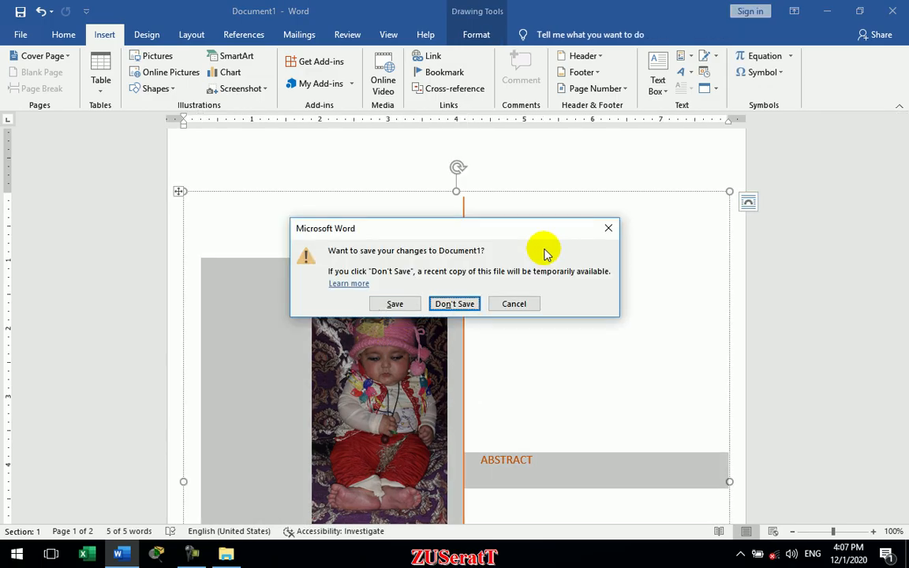
pyautogui.press('Return')
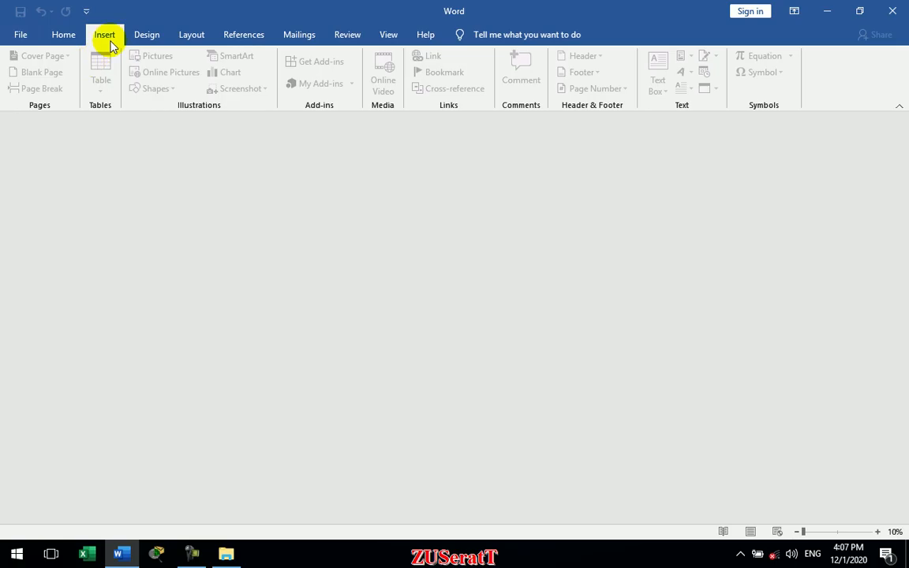
pyautogui.hotkey('ctrl', 'n')
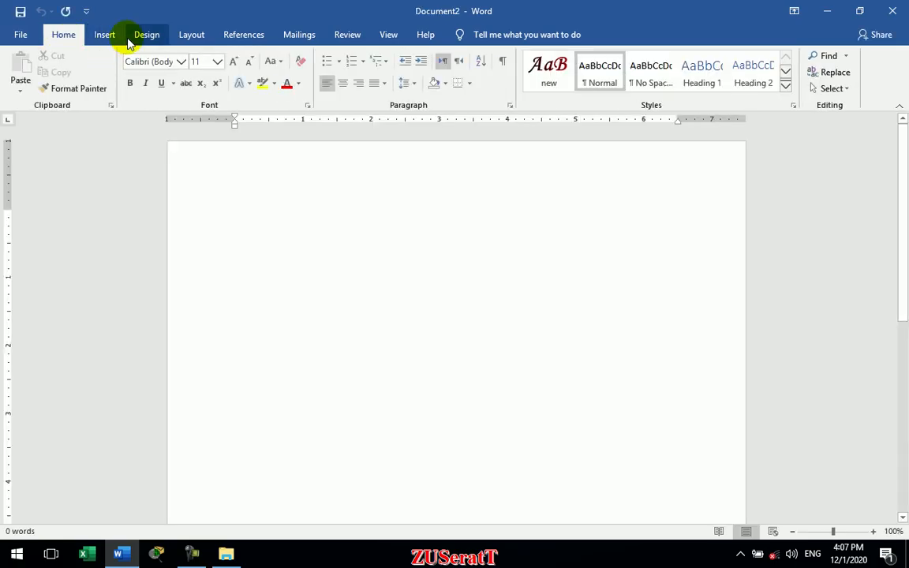
# - Insert the built-in Whisp cover page into the blank document and look over its layout
pyautogui.click(115, 38)
pyautogui.click(65, 63)
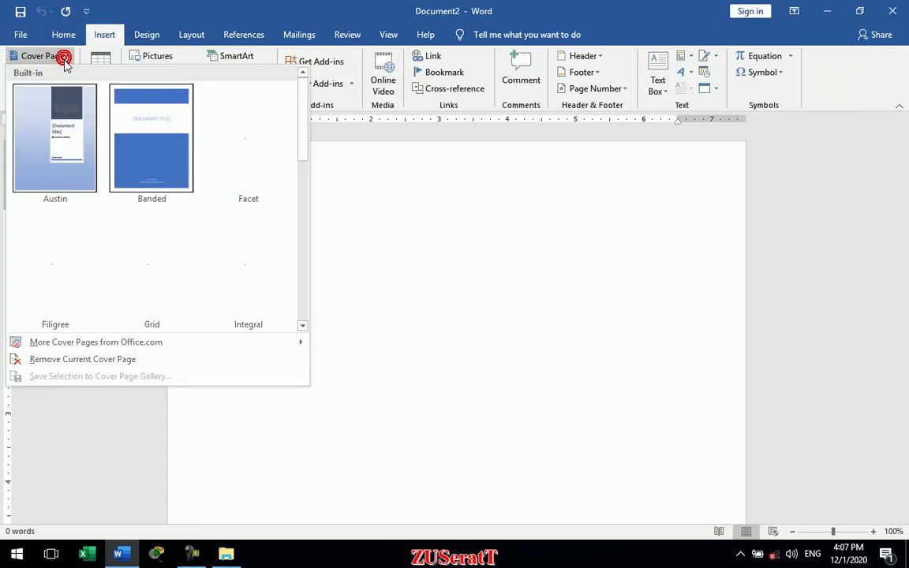
pyautogui.moveTo(299, 152); pyautogui.dragTo(301, 305)
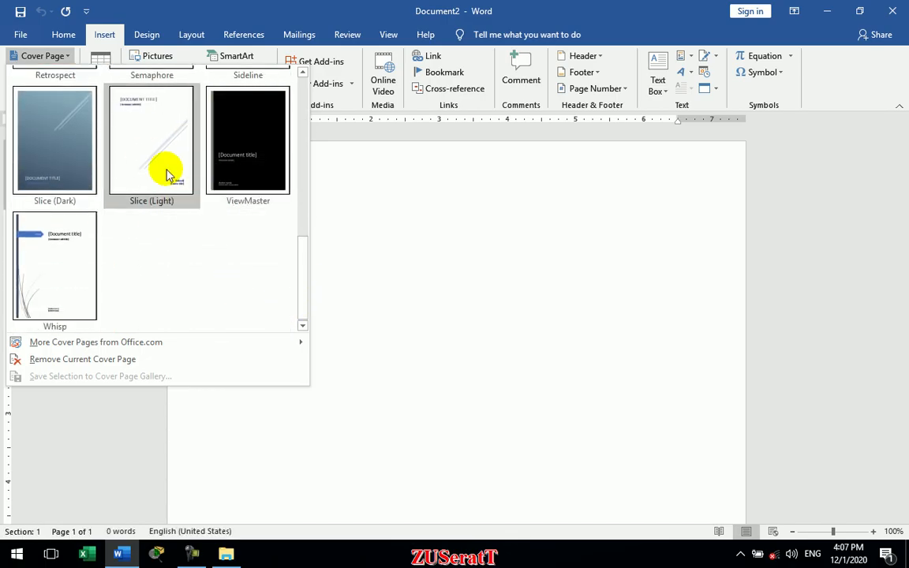
pyautogui.moveTo(156, 344)
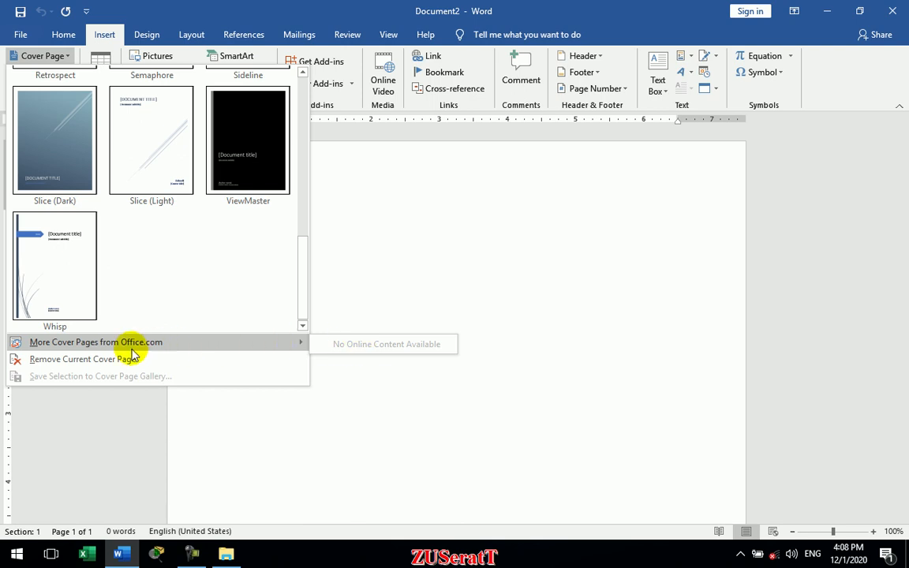
pyautogui.click(67, 241)
pyautogui.scroll(-8, 456, 300)
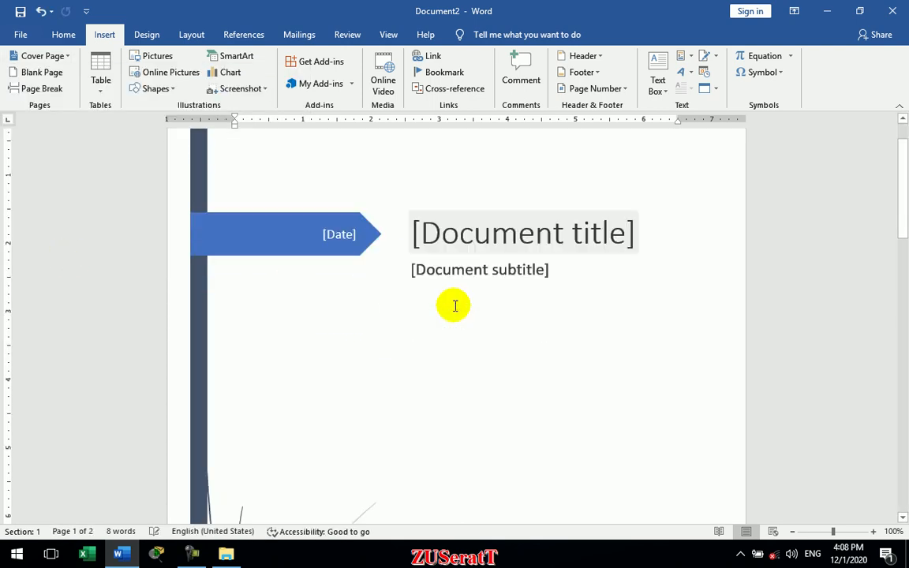
pyautogui.scroll(7, 455, 307)
# - Remove the current Whisp cover page from the document
pyautogui.click(44, 56)
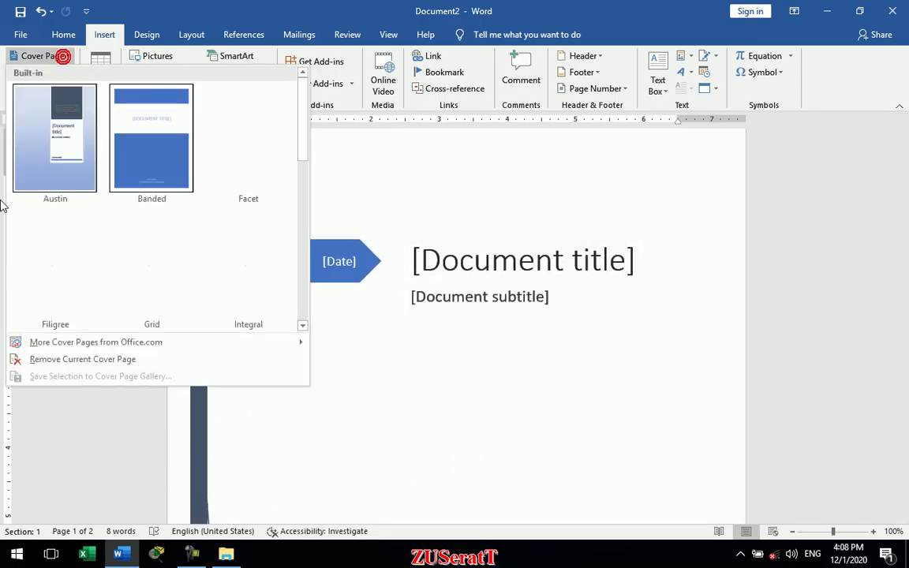
pyautogui.click(122, 360)
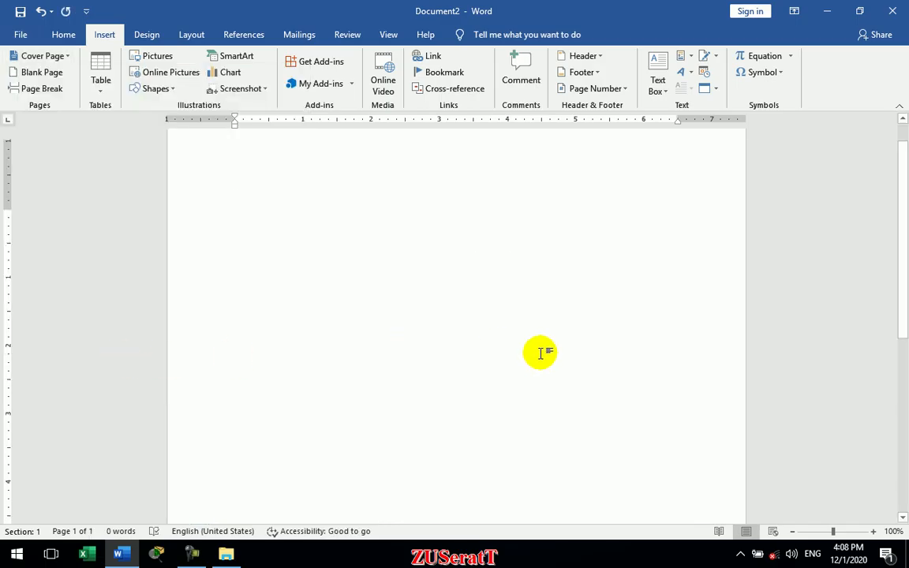
pyautogui.scroll(1, 543, 355)
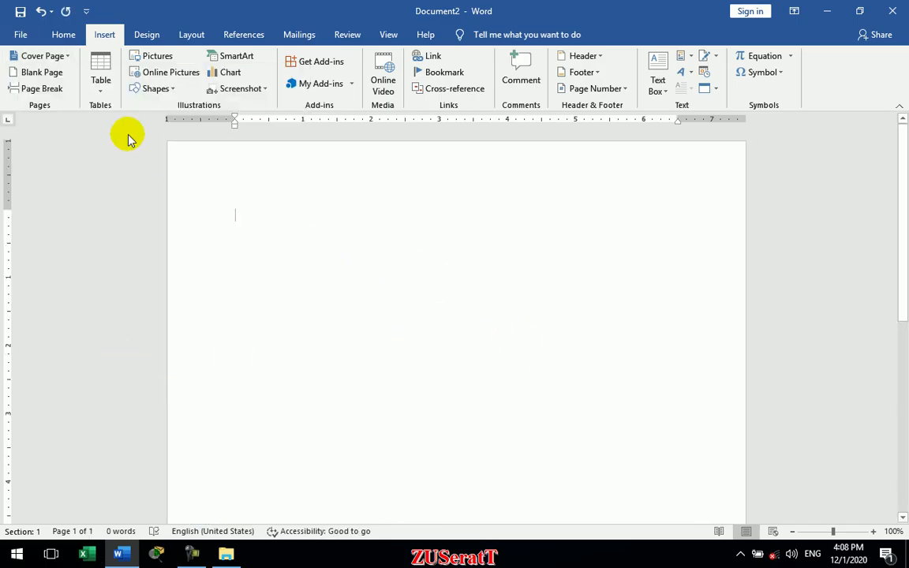
# - Insert the built-in Filigree cover page and look over its layout
pyautogui.click(56, 55)
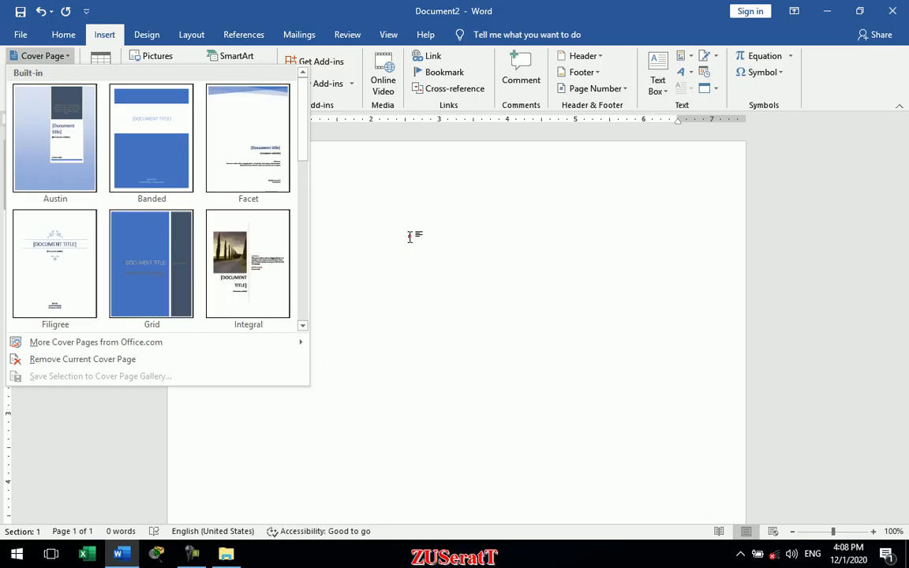
pyautogui.click(409, 238)
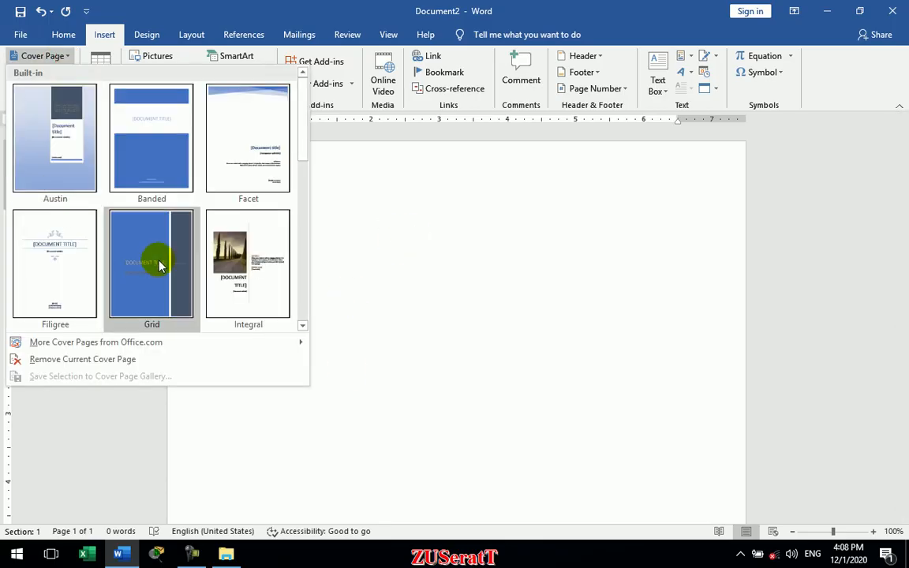
pyautogui.press('Escape')
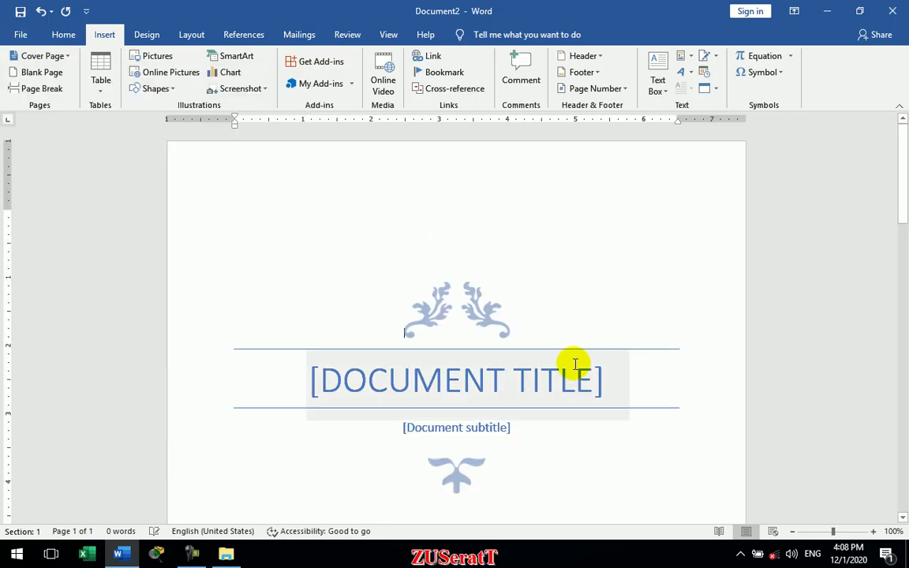
pyautogui.scroll(-8, 576, 364)
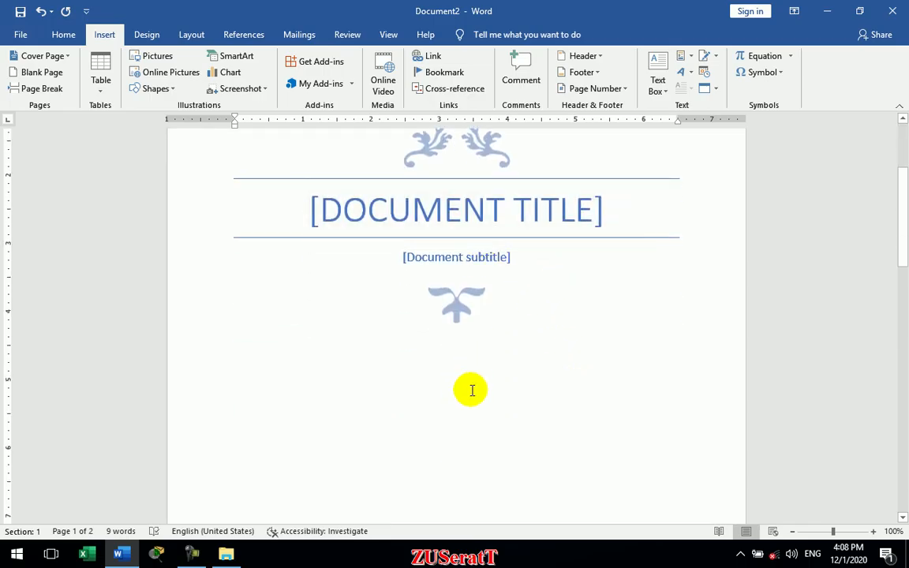
pyautogui.scroll(10, 472, 394)
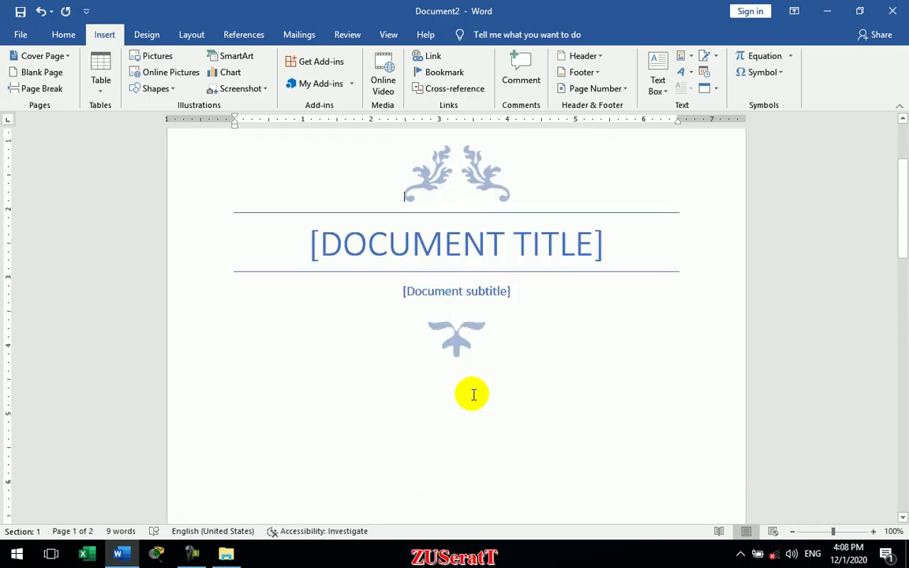
# - Draw a heart about 1.25" high and 1.13" wide below the subtitle ornament and add two overlapping copies of it
pyautogui.click(153, 88)
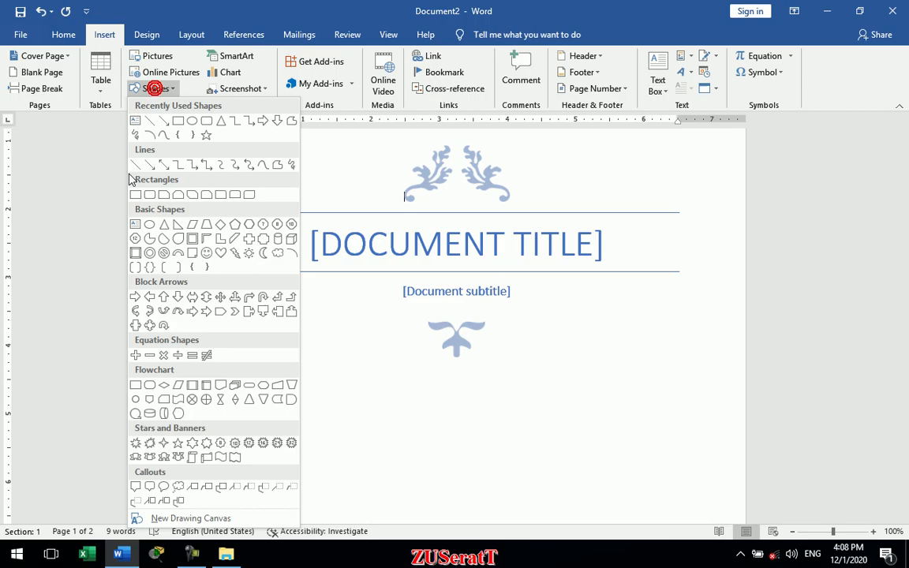
pyautogui.click(220, 253)
pyautogui.moveTo(420, 406); pyautogui.dragTo(500, 489)
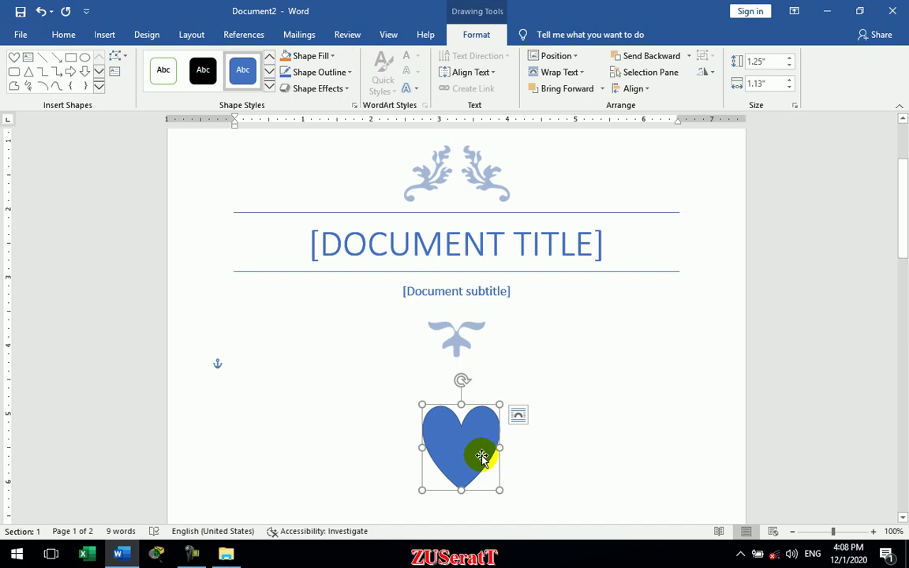
pyautogui.hotkey('ctrl', 'v')
pyautogui.moveTo(482, 456)
pyautogui.mouseDown()
pyautogui.moveTo(471, 456)
pyautogui.moveTo(476, 469)
pyautogui.mouseUp()
pyautogui.hotkey('ctrl', 'v')
pyautogui.click(554, 439)
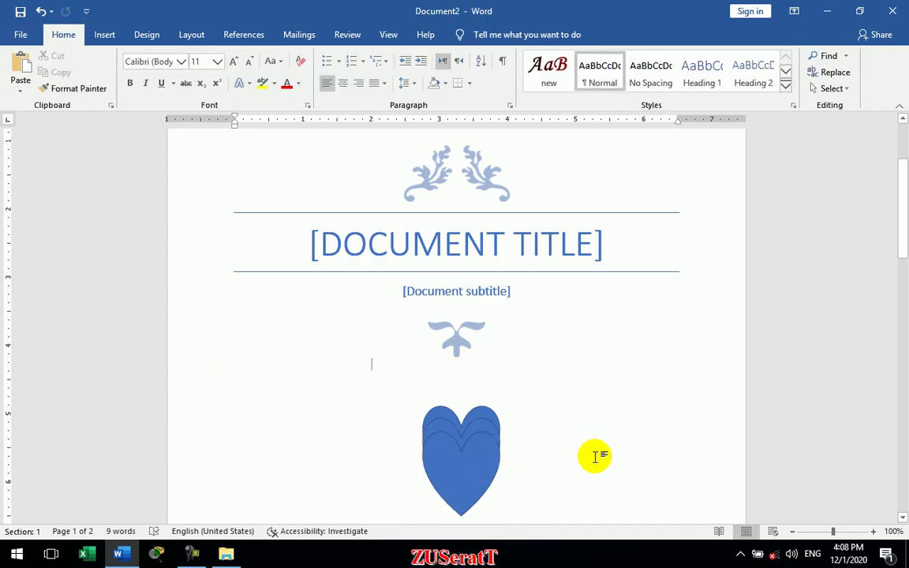
# - Save the entire customised cover page to the Cover Pages gallery as a building block named "Cover page nen"
pyautogui.scroll(-4, 594, 454)
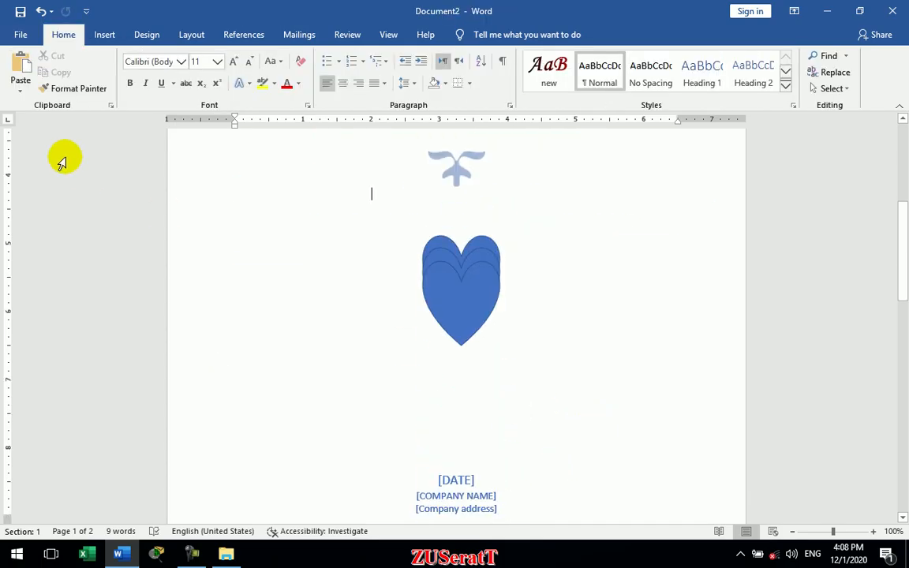
pyautogui.click(604, 338)
pyautogui.hotkey('ctrl', 'a')
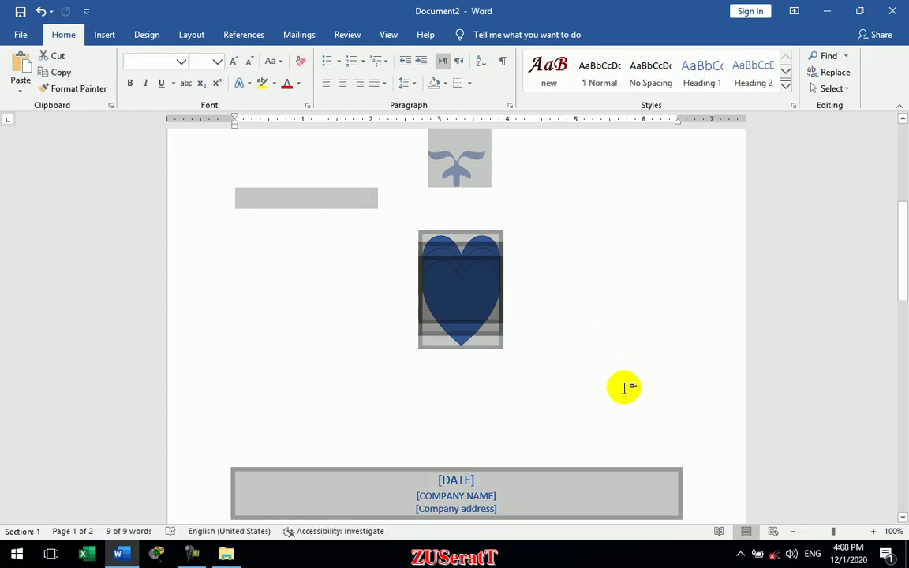
pyautogui.click(104, 34)
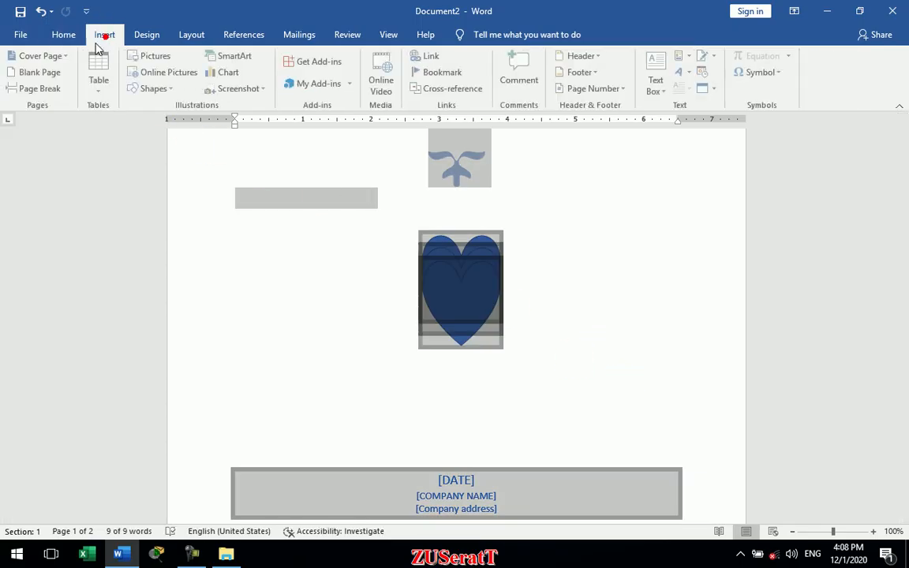
pyautogui.click(43, 56)
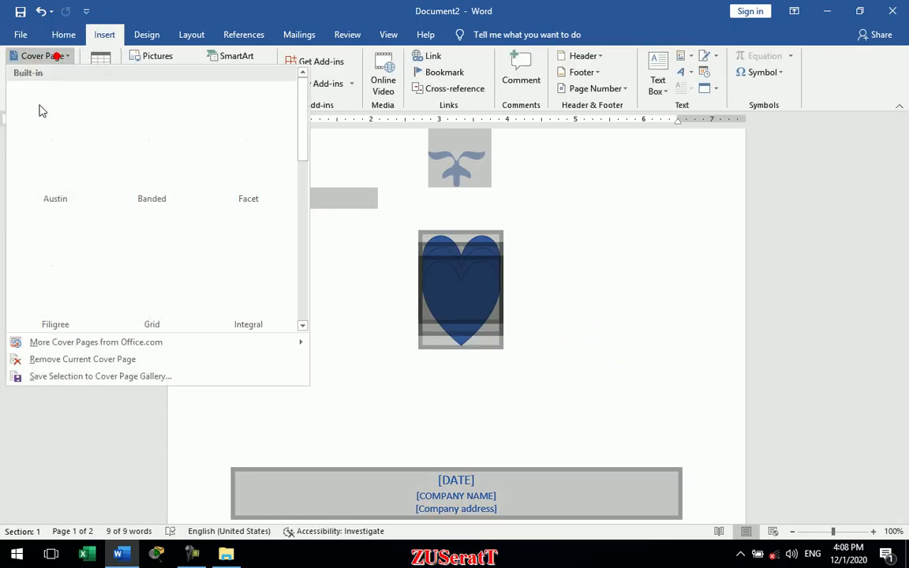
pyautogui.click(136, 378)
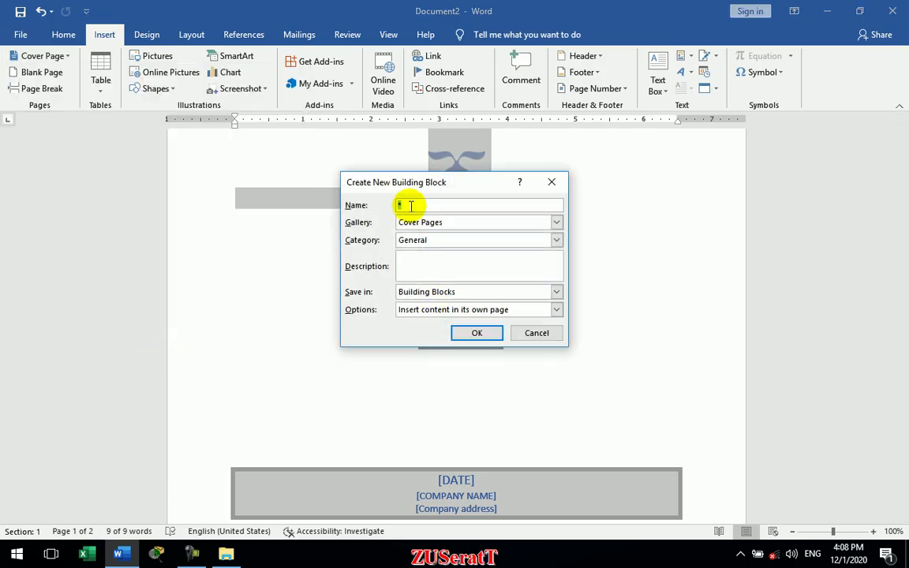
pyautogui.press('BackSpace')
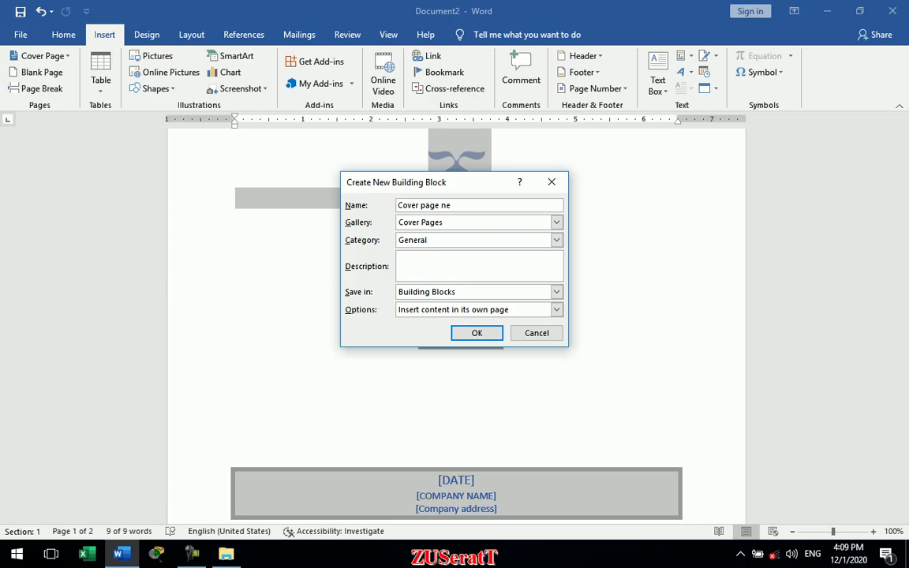
pyautogui.write('n')
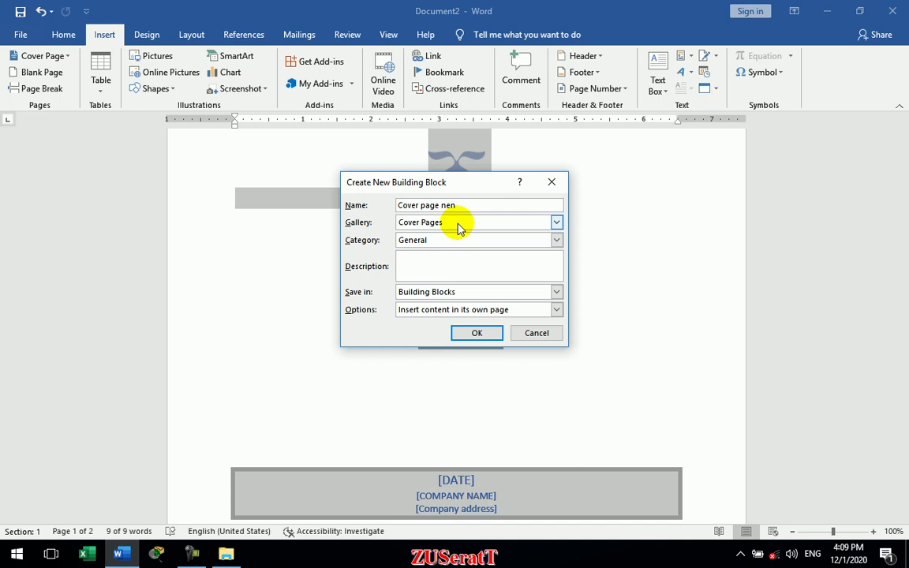
pyautogui.click(458, 223)
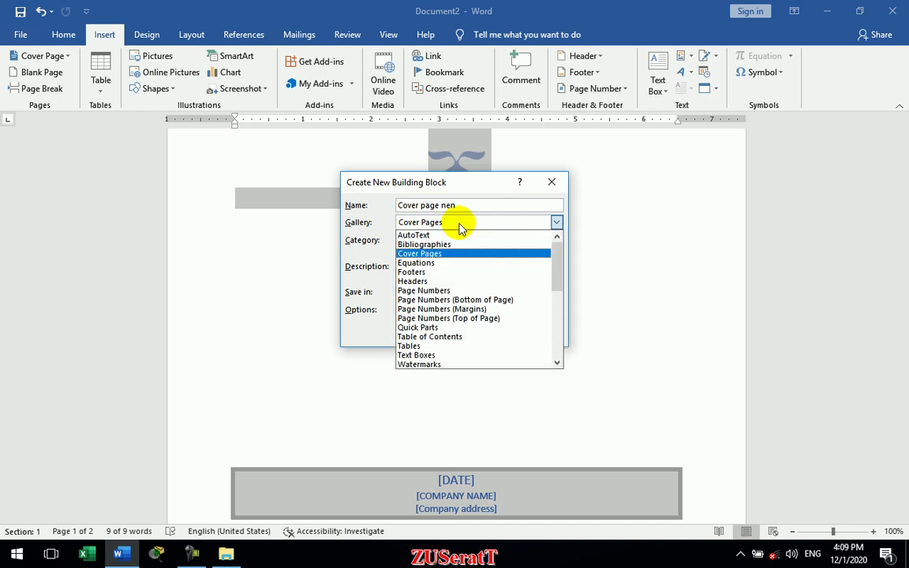
pyautogui.click(430, 253)
pyautogui.click(478, 334)
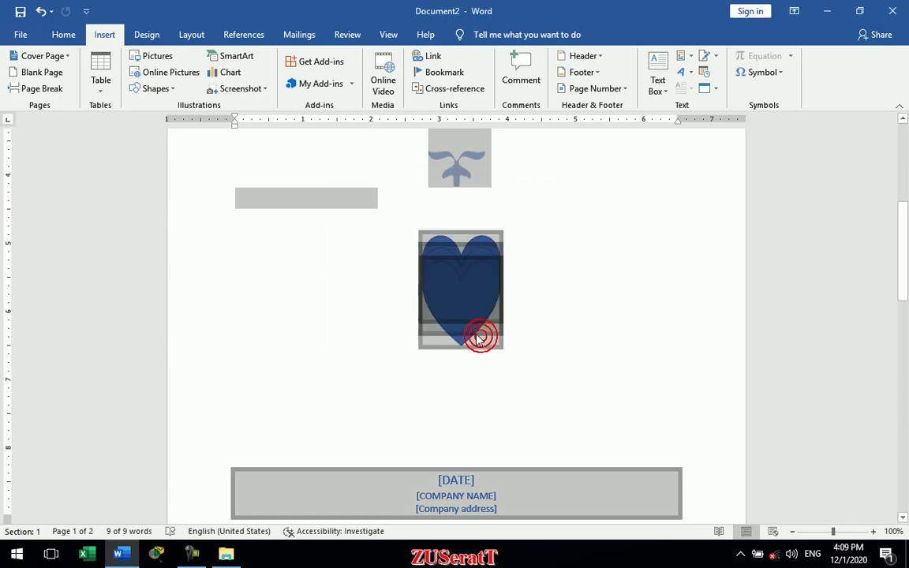
# - Remove the current cover page and close the document without saving it
pyautogui.click(52, 56)
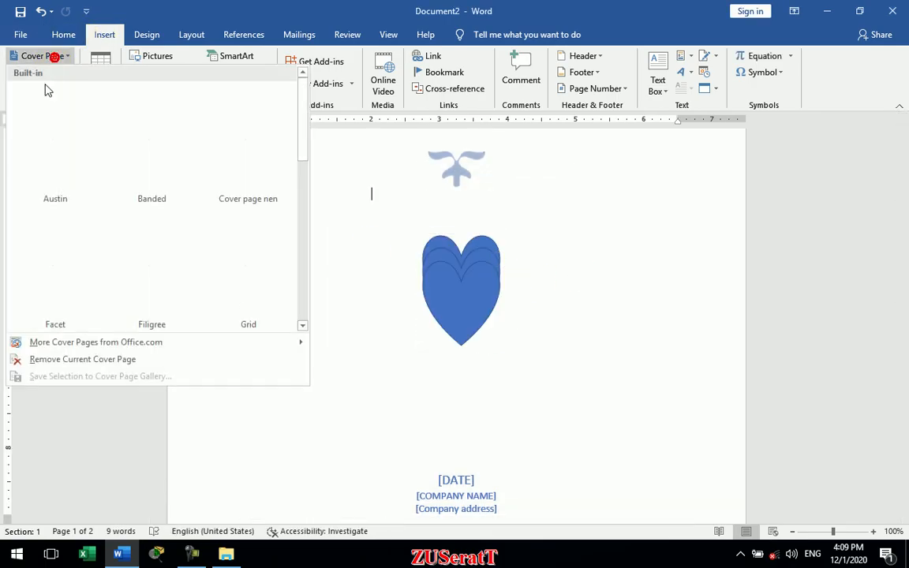
pyautogui.click(134, 363)
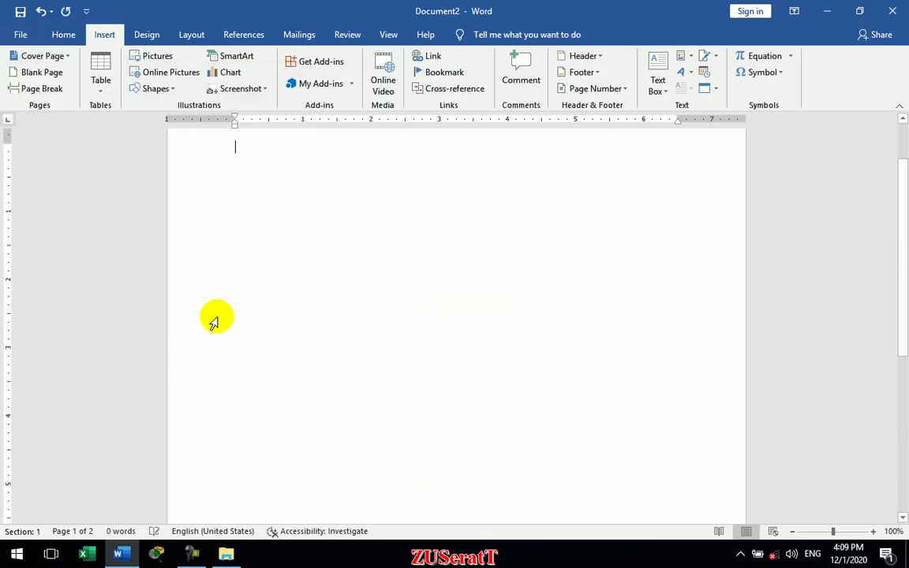
pyautogui.hotkey('ctrl', 'w')
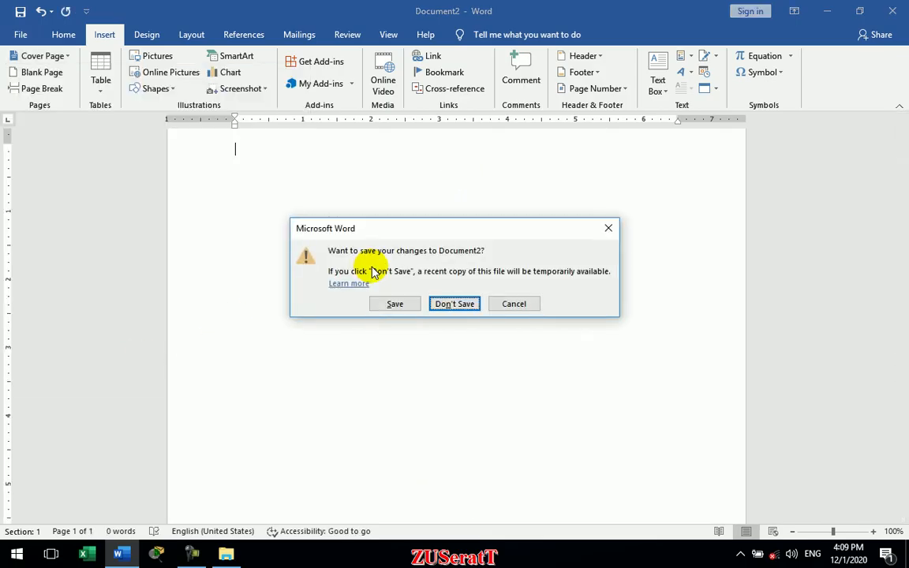
pyautogui.press('n')
# - Create a new blank document and insert the custom "Cover page nen" cover page into it
pyautogui.hotkey('ctrl', 'n')
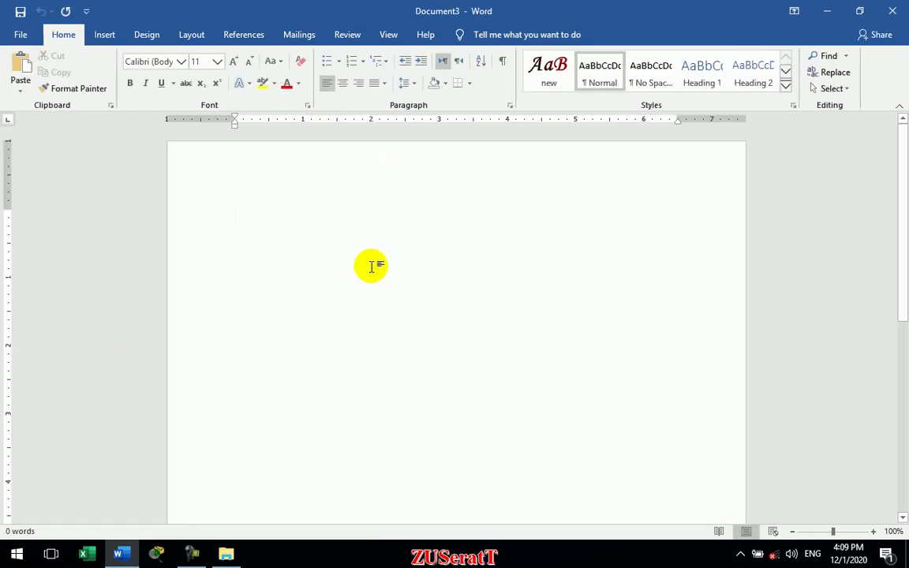
pyautogui.click(104, 36)
pyautogui.click(59, 55)
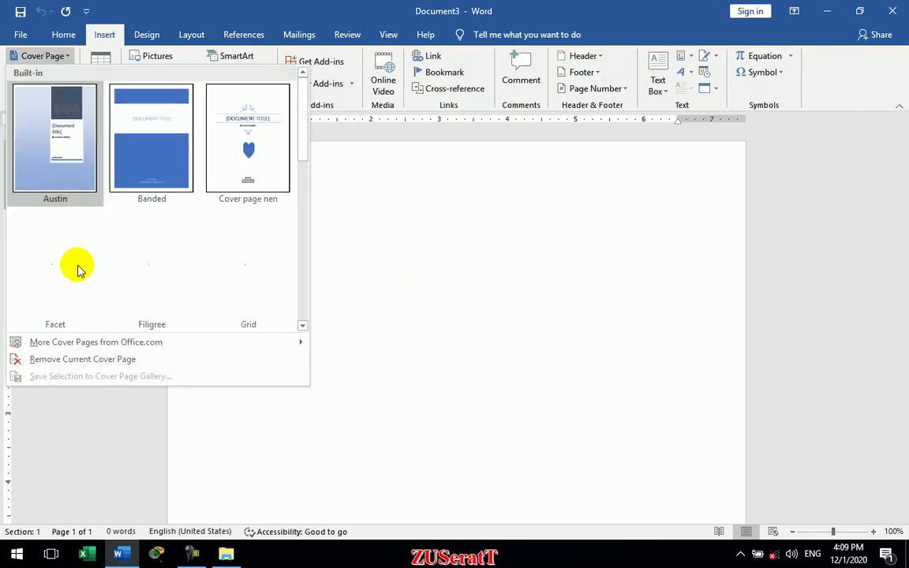
pyautogui.moveTo(300, 153); pyautogui.dragTo(300, 116)
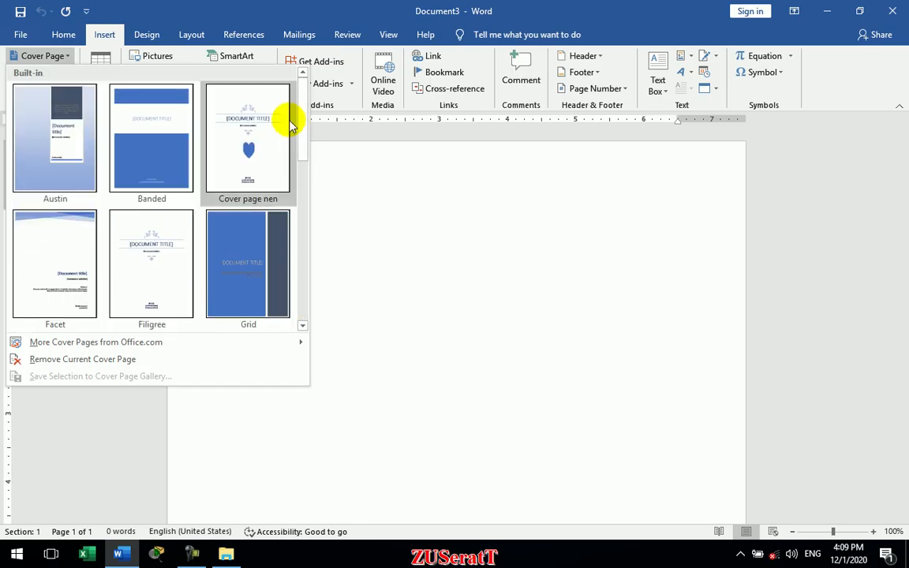
pyautogui.click(245, 132)
pyautogui.scroll(-10, 418, 308)
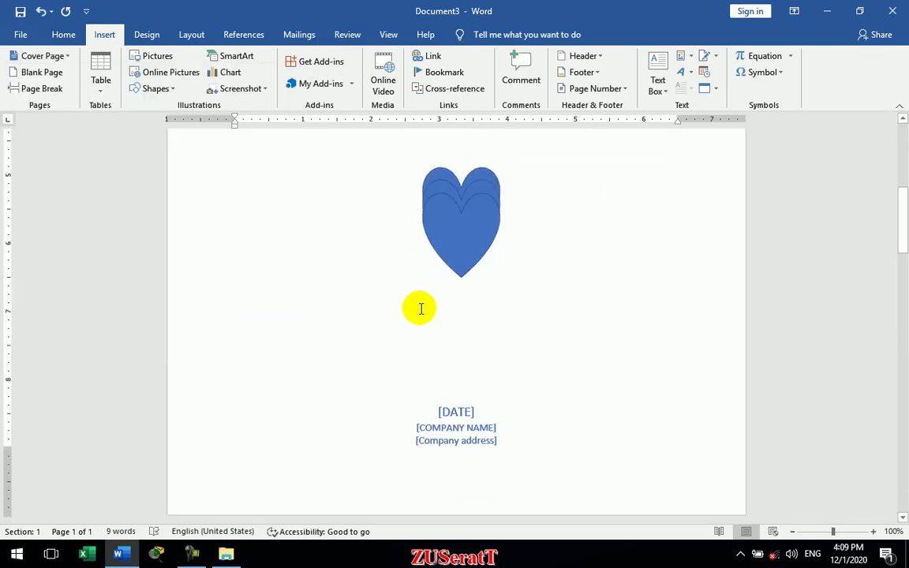
# - Browse the built-in header designs from start to end and leave the gallery without choosing one
pyautogui.scroll(4, 420, 308)
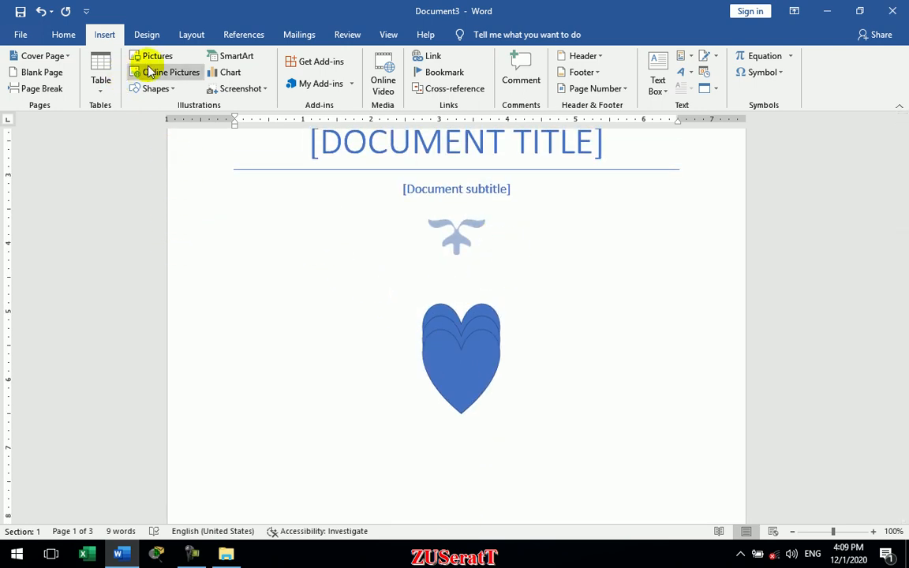
pyautogui.click(583, 57)
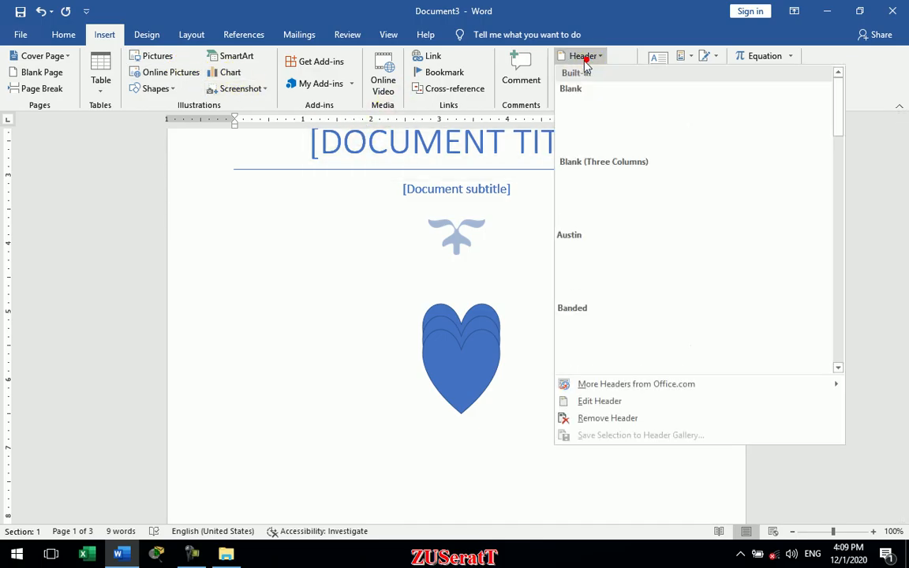
pyautogui.scroll(-10, 629, 338)
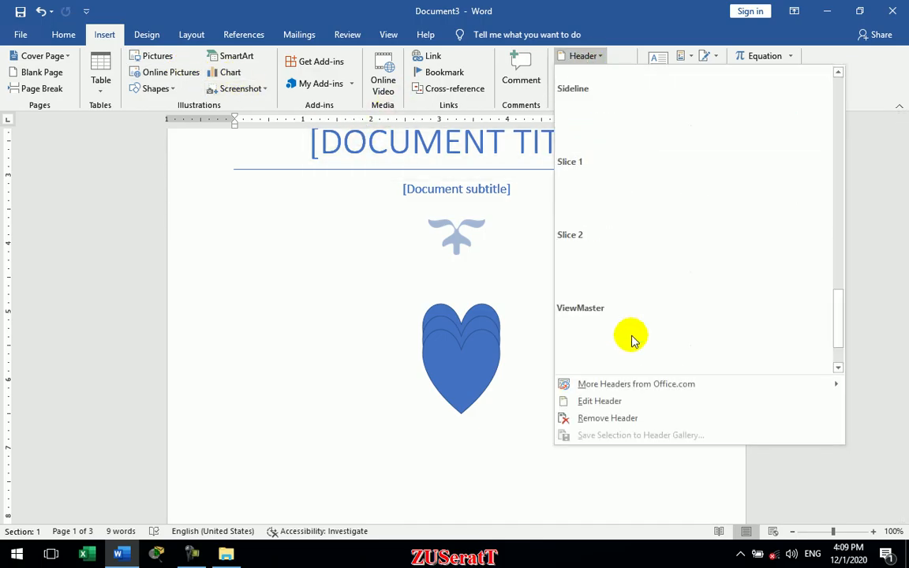
pyautogui.scroll(-1, 631, 339)
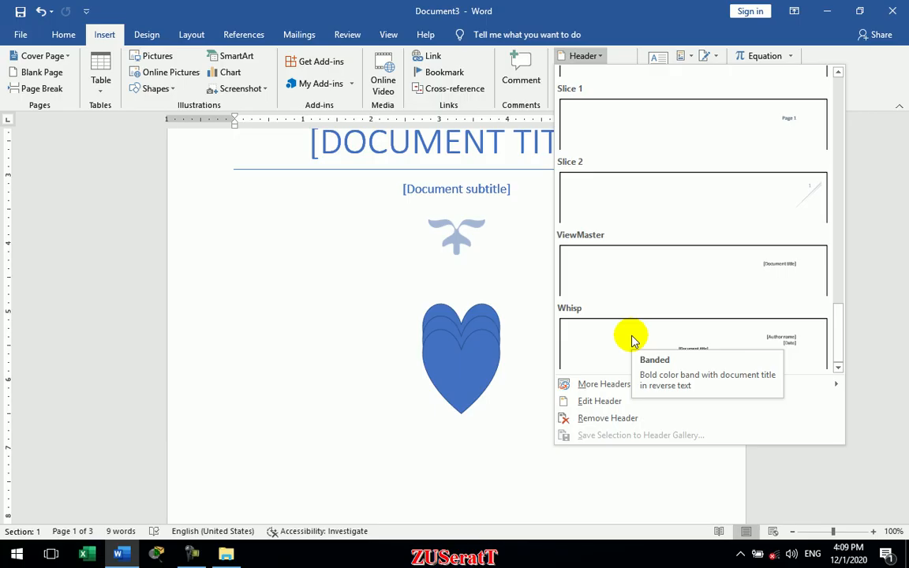
pyautogui.scroll(10, 632, 339)
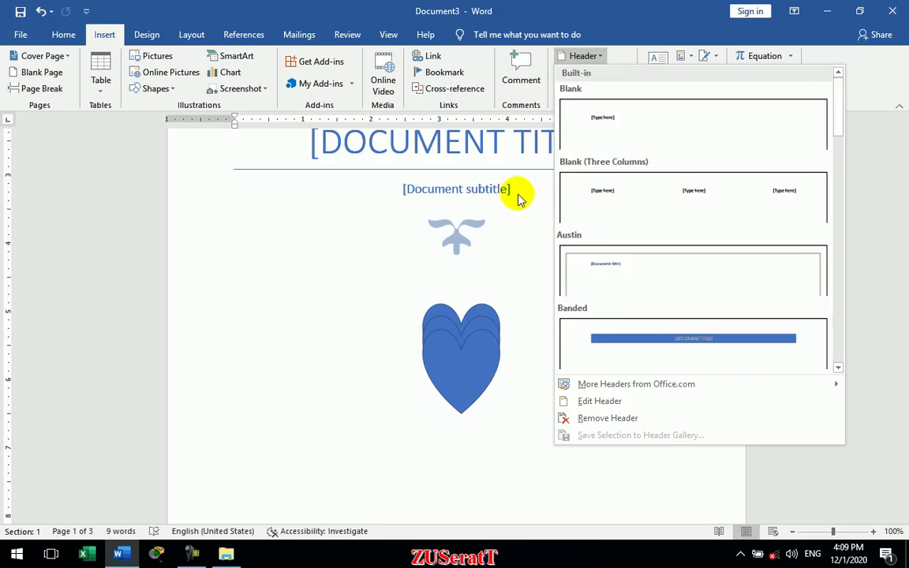
pyautogui.click(353, 266)
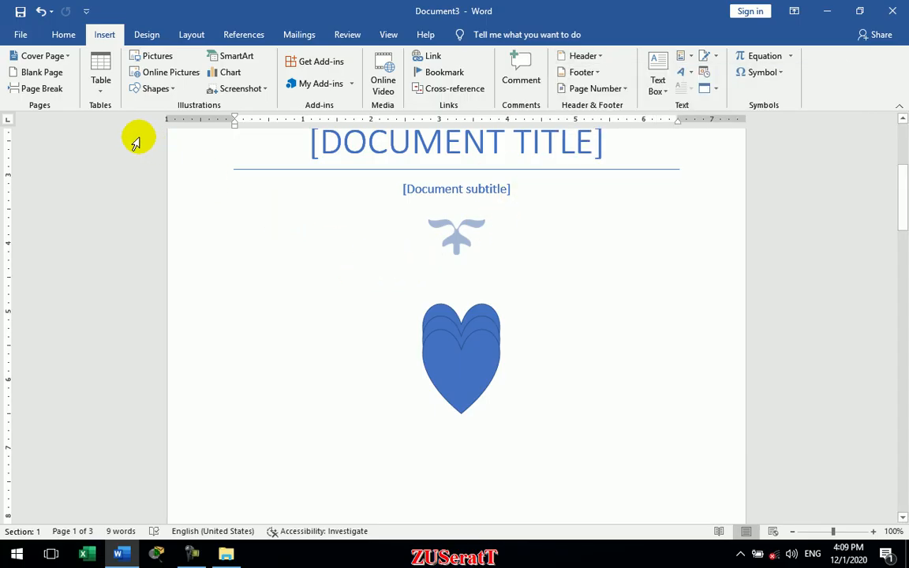
# - Generate sample paragraphs on the last page, after the cover page, using =rand()
pyautogui.scroll(-5, 603, 347)
pyautogui.scroll(-5, 598, 362)
pyautogui.click(466, 245)
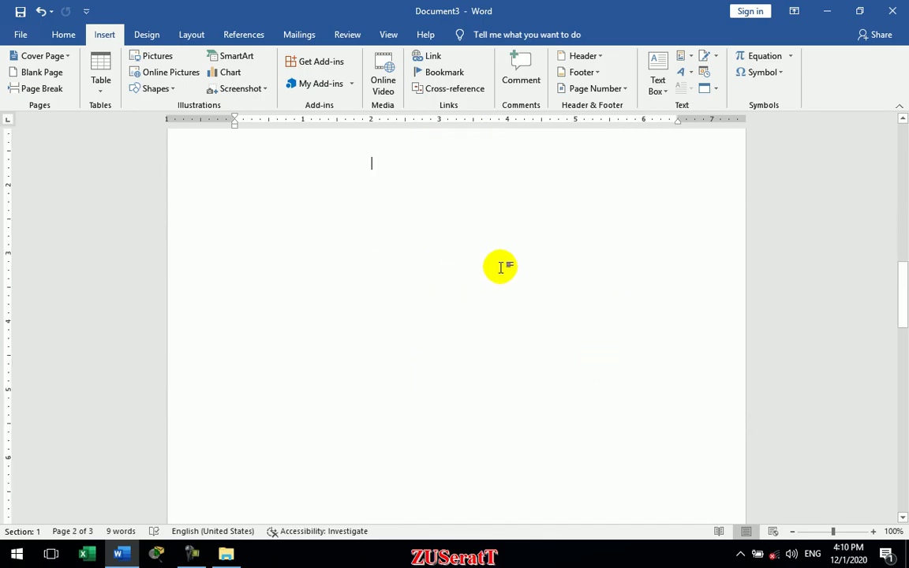
pyautogui.scroll(2, 535, 337)
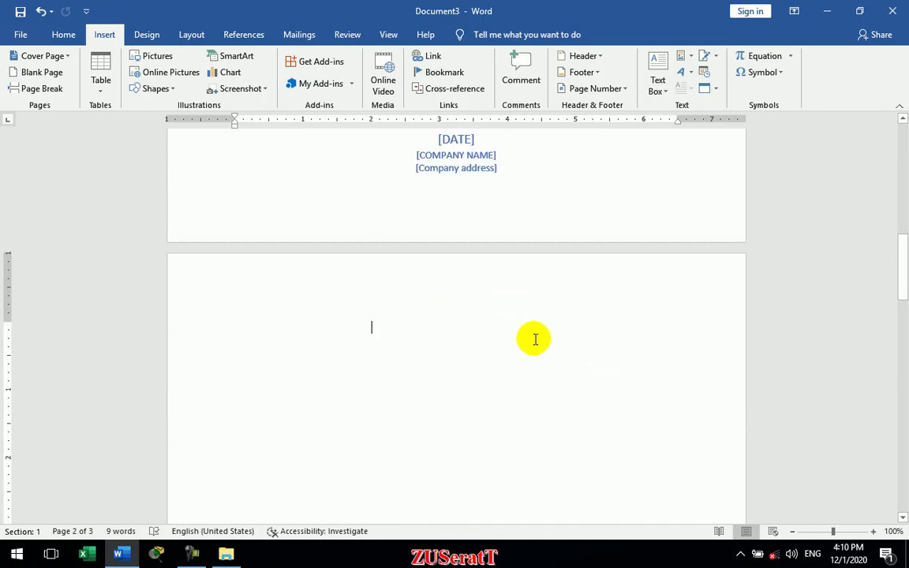
pyautogui.write('=rand')
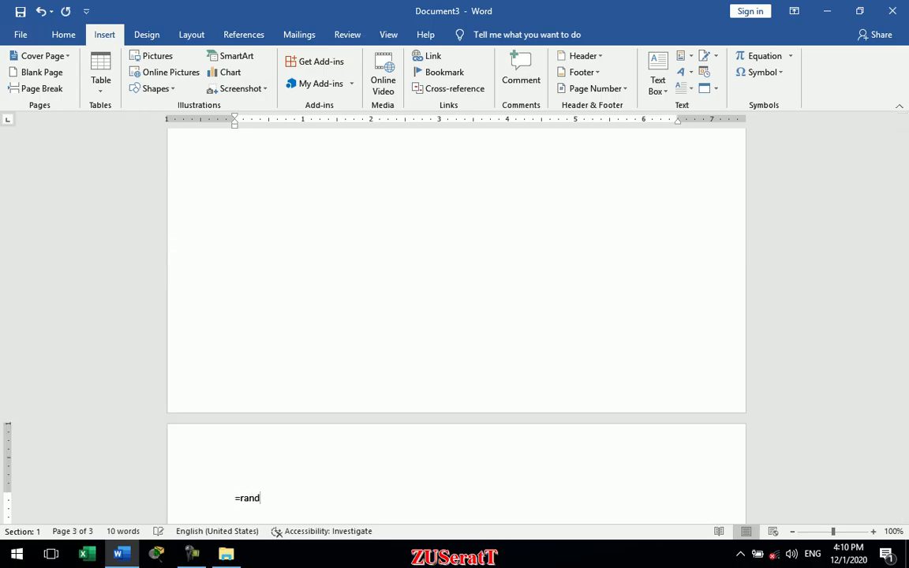
pyautogui.write('()')
pyautogui.press('Return')
# - Insert a blank page after the sample text and remove it again
pyautogui.scroll(-5, 544, 377)
pyautogui.scroll(3, 545, 377)
pyautogui.scroll(-3, 544, 377)
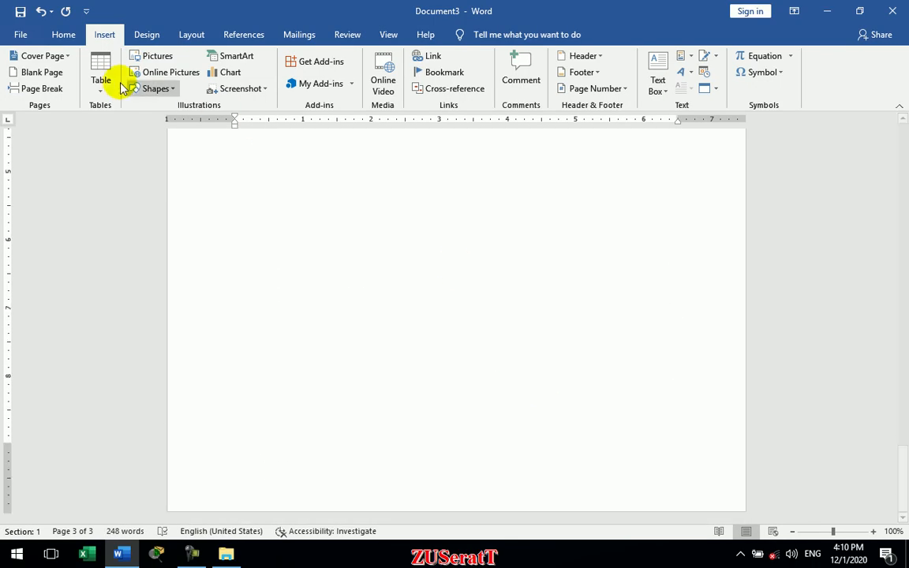
pyautogui.click(39, 71)
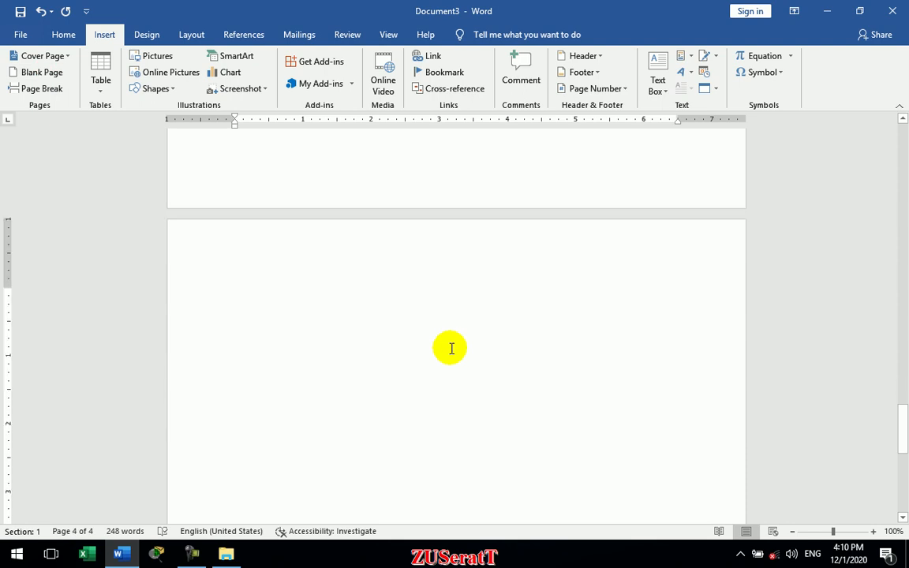
pyautogui.scroll(5, 451, 348)
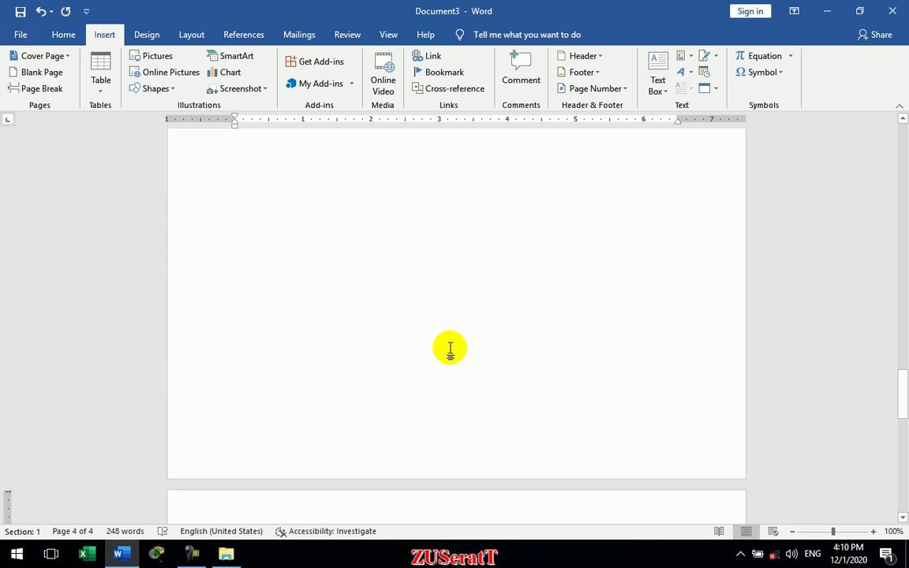
pyautogui.press('BackSpace')
pyautogui.press('BackSpace')
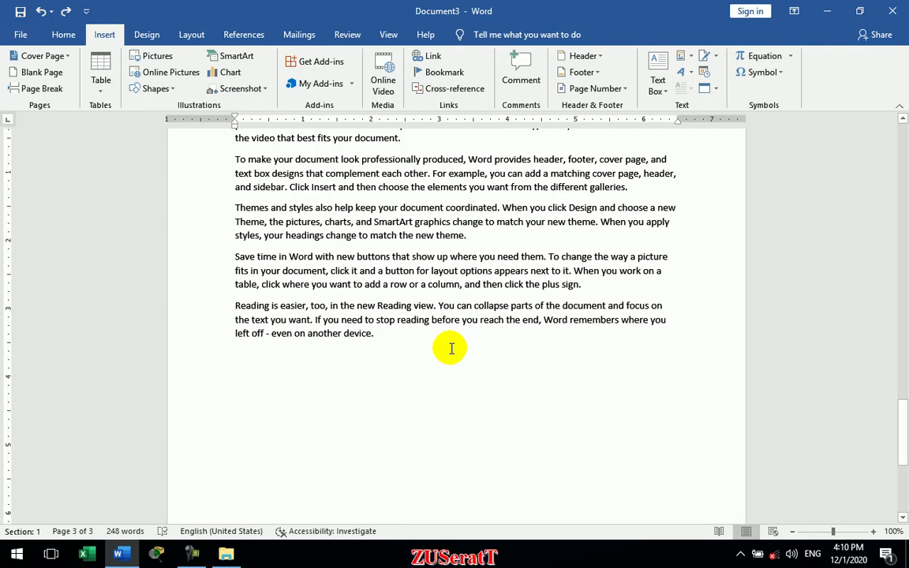
# - Add a new page after the end of the sample text and check the pages around it
pyautogui.scroll(5, 583, 328)
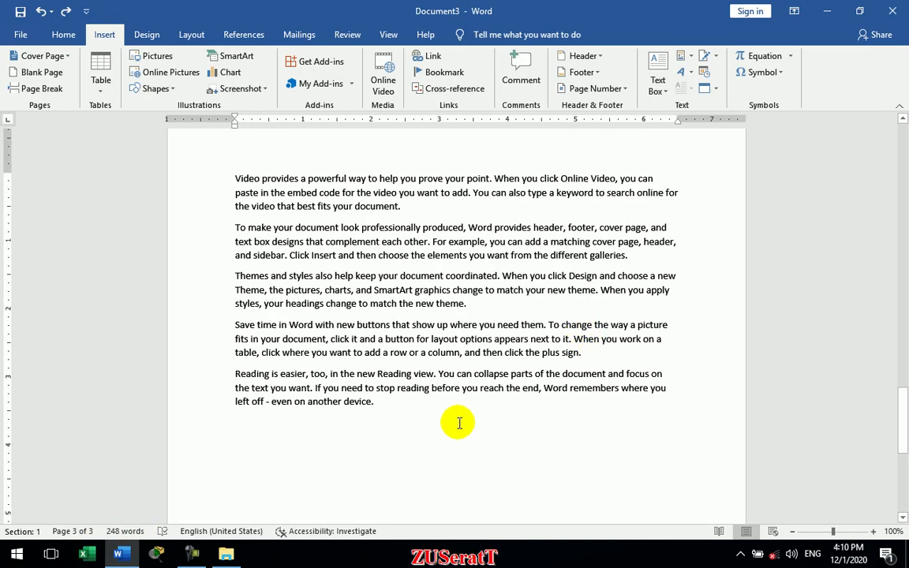
pyautogui.scroll(6, 420, 433)
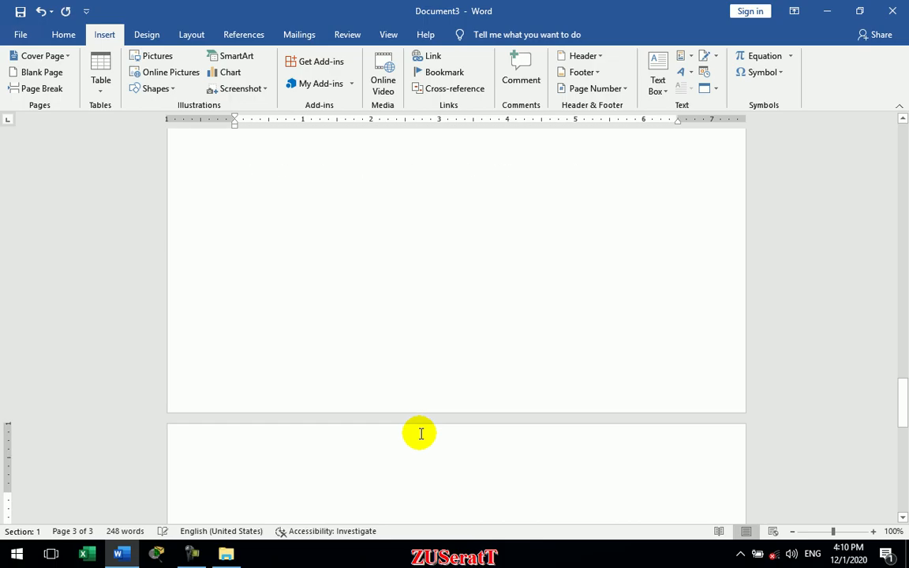
pyautogui.scroll(-4, 421, 433)
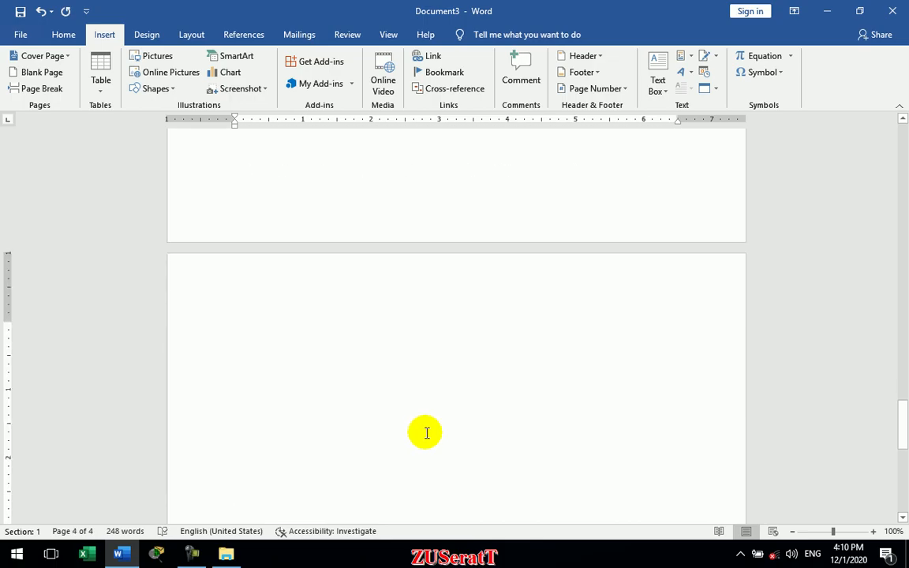
pyautogui.scroll(1, 426, 432)
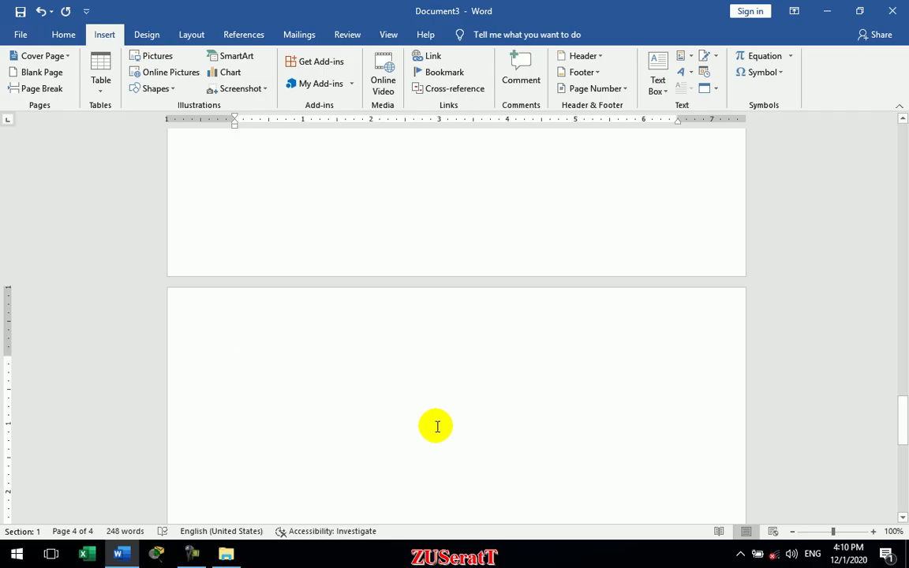
pyautogui.scroll(-5, 430, 384)
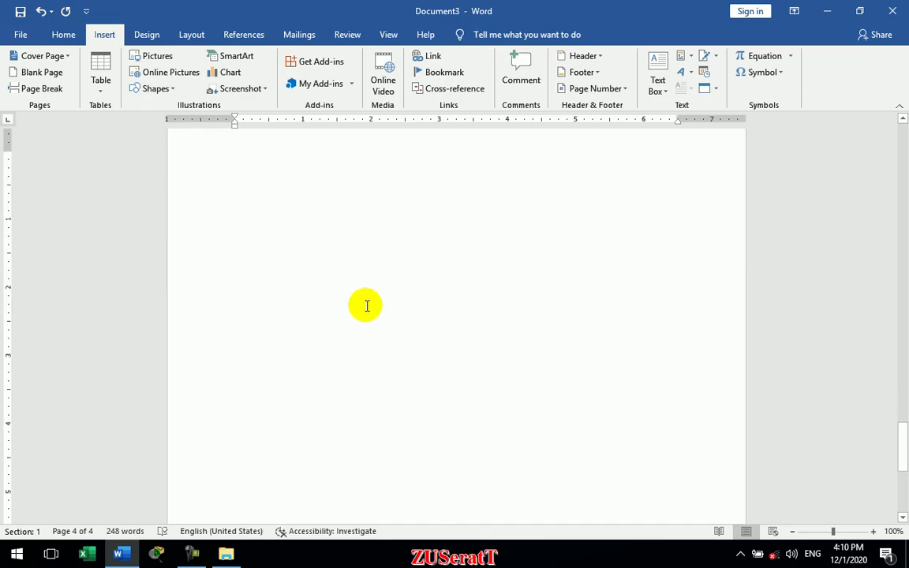
pyautogui.scroll(6, 365, 305)
pyautogui.scroll(8, 365, 305)
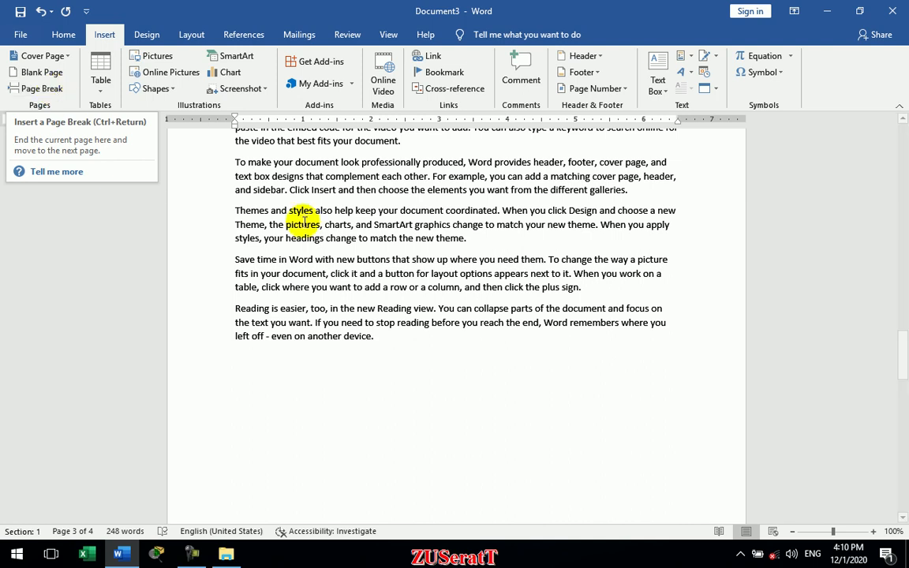
# - Try a page break after the first sample paragraph, check how the text splits, and undo it
pyautogui.click(425, 337)
pyautogui.scroll(2, 429, 335)
pyautogui.scroll(12, 428, 339)
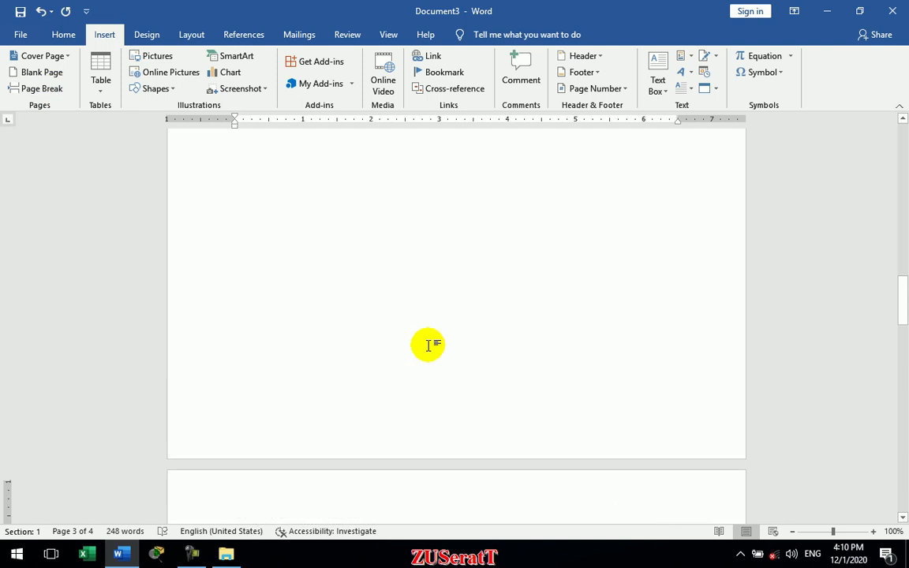
pyautogui.scroll(-10, 428, 345)
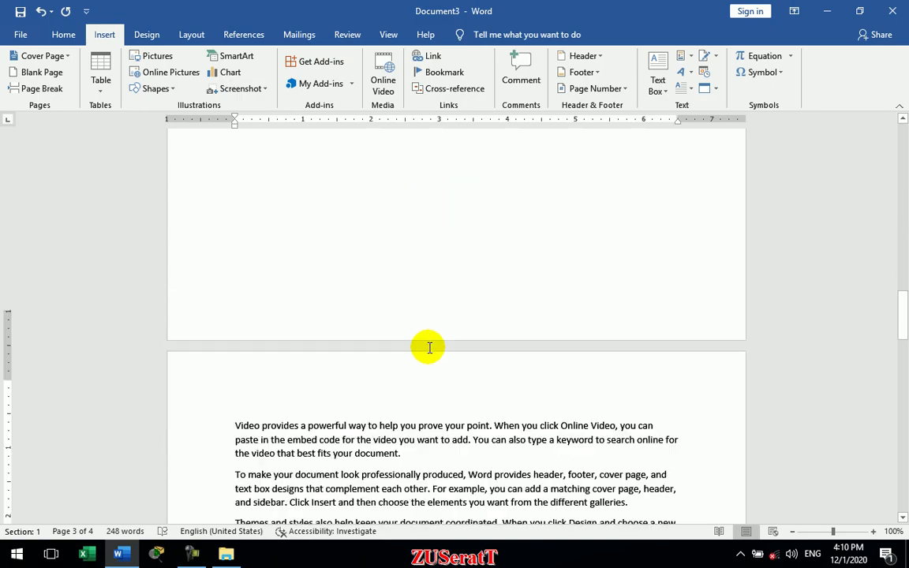
pyautogui.click(426, 212)
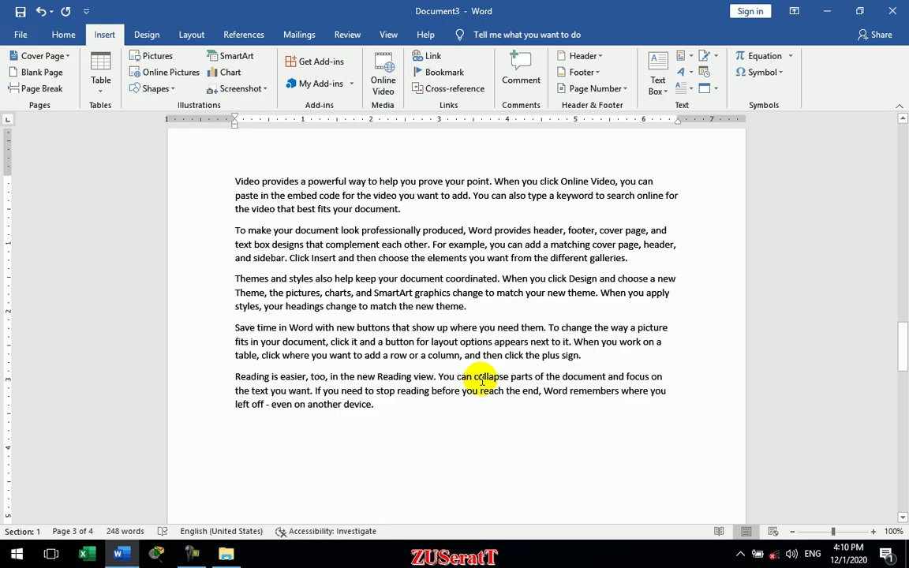
pyautogui.hotkey('ctrl', 'Return')
pyautogui.scroll(10, 480, 381)
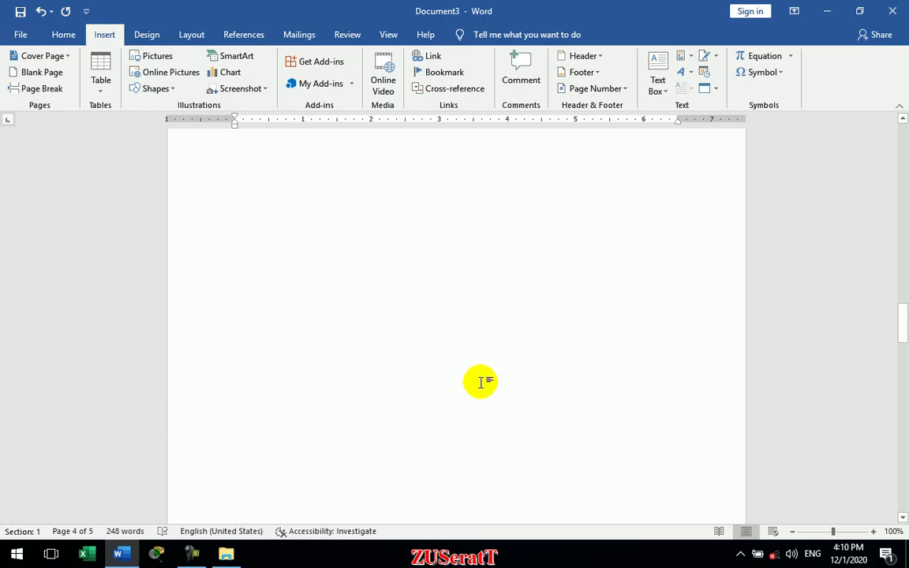
pyautogui.scroll(-15, 422, 331)
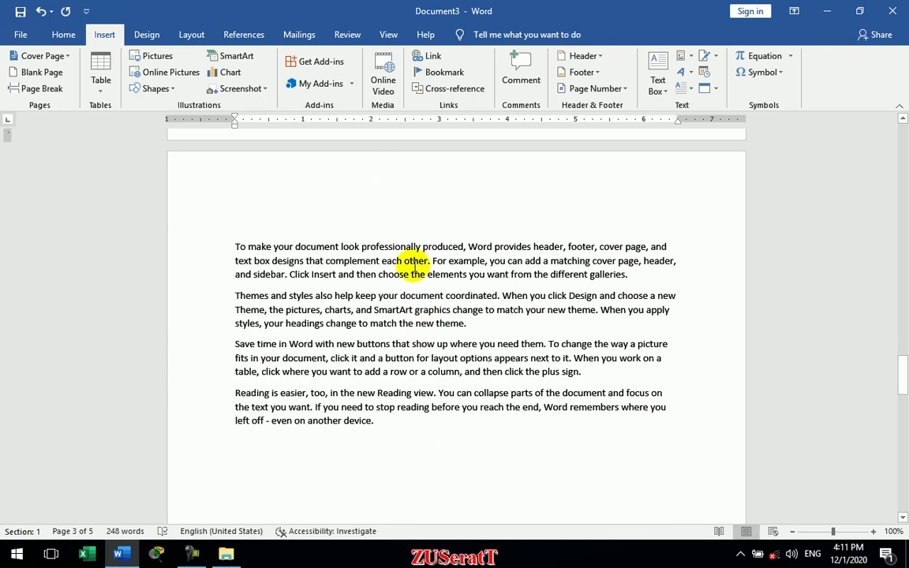
pyautogui.click(412, 275)
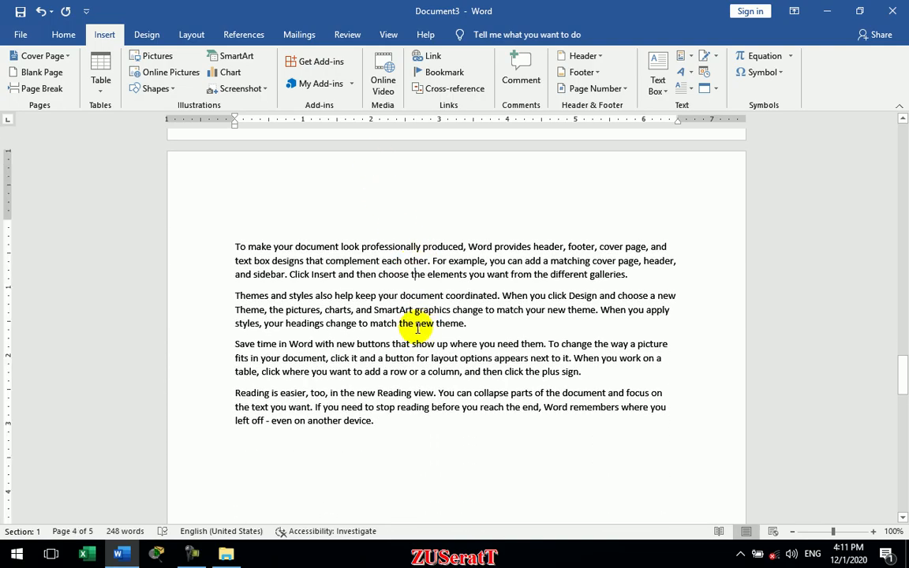
pyautogui.hotkey('ctrl', 'z')
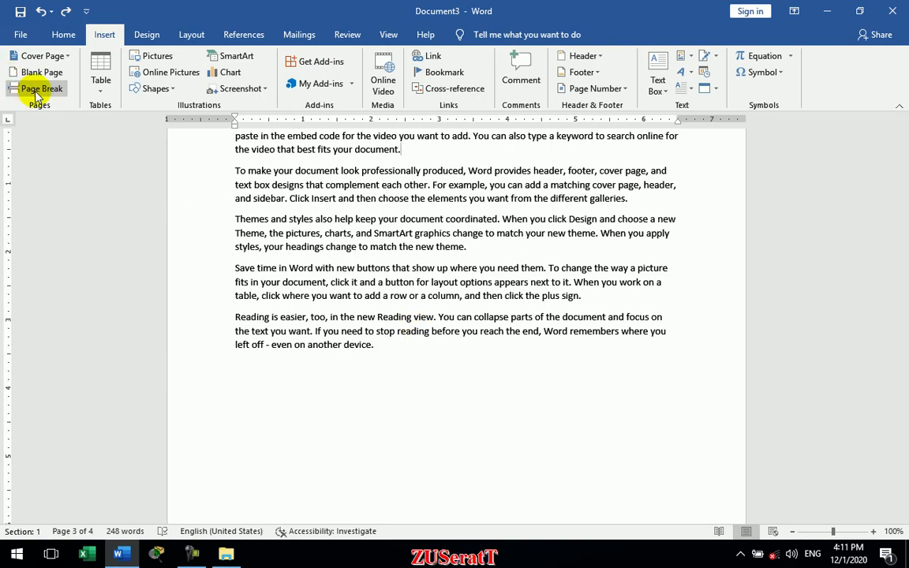
# - Insert a blank page after the first sample paragraph and review how the remaining text moves
pyautogui.hotkey('ctrl', 'Return')
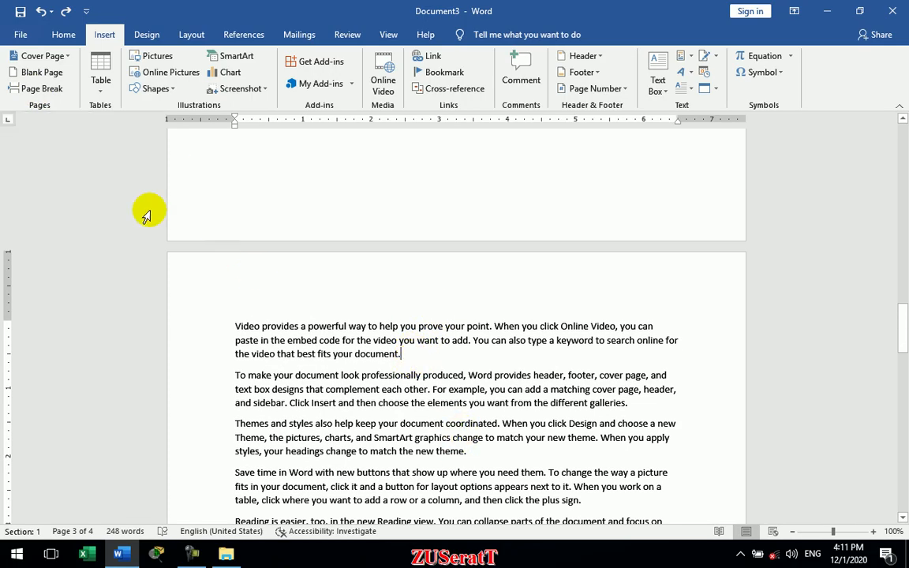
pyautogui.click(47, 72)
pyautogui.scroll(10, 473, 418)
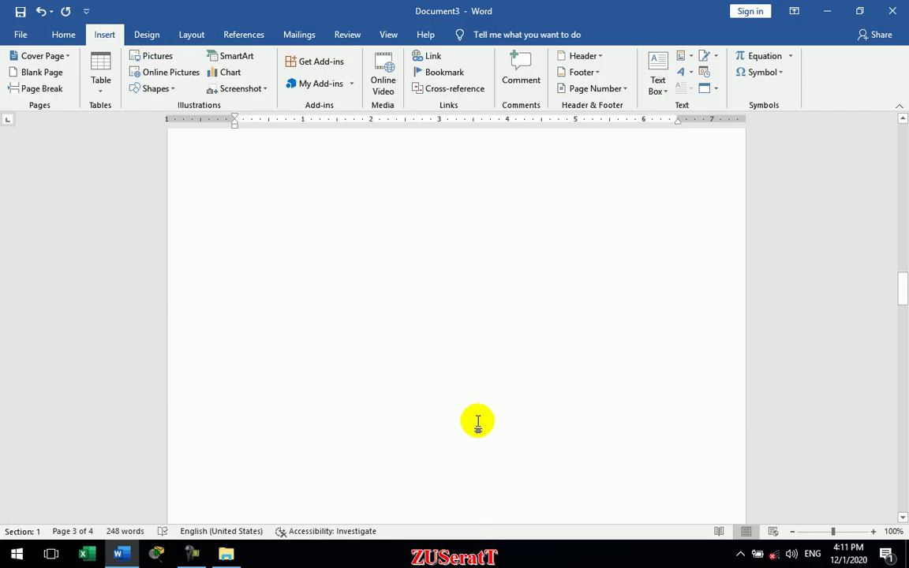
pyautogui.click(409, 286)
pyautogui.scroll(-20, 529, 387)
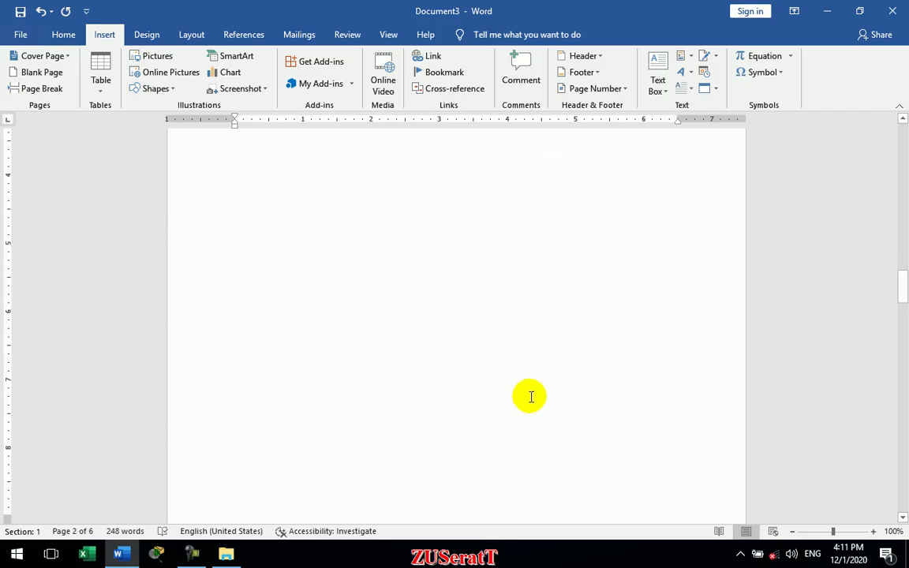
pyautogui.scroll(-10, 529, 395)
pyautogui.click(509, 319)
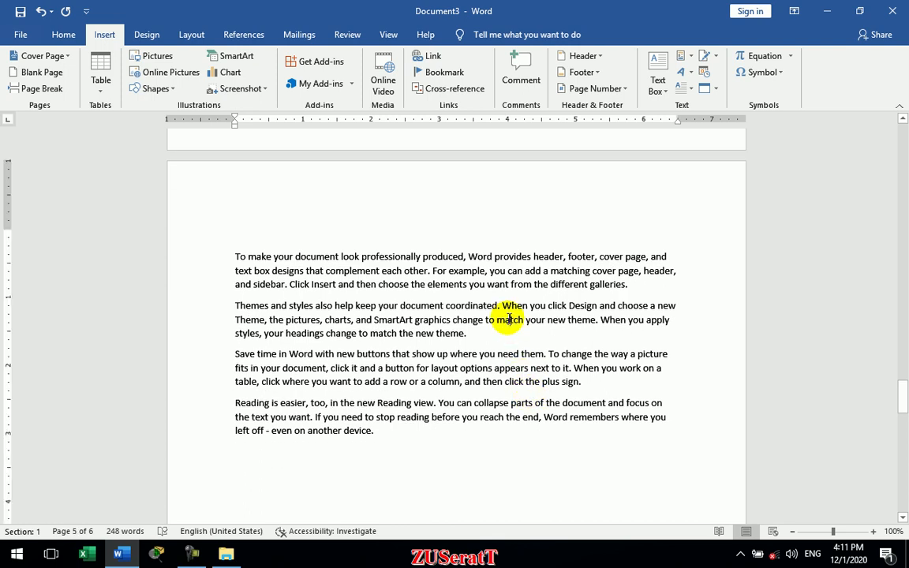
# - Insert a page break after the "Themes and styles" paragraph and check the separated pages
pyautogui.hotkey('ctrl', 'a')
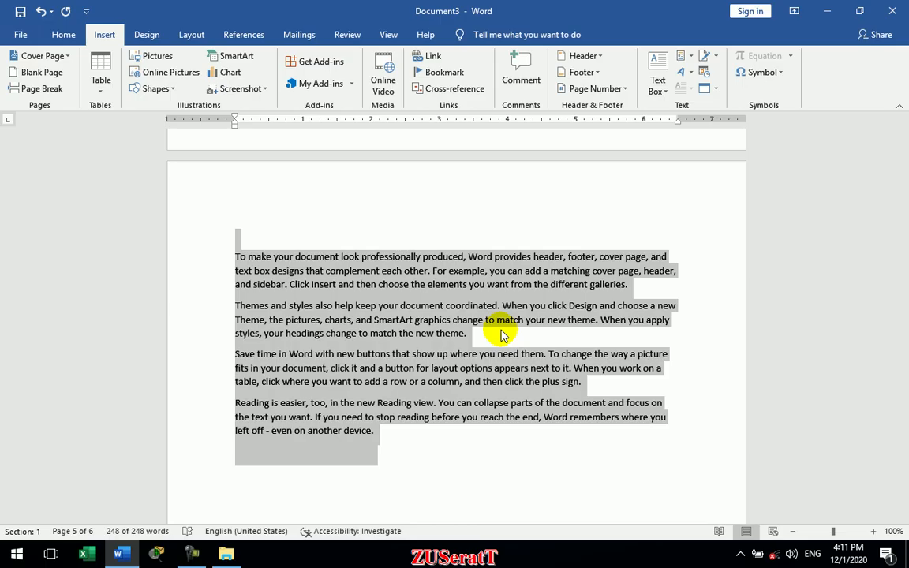
pyautogui.click(466, 283)
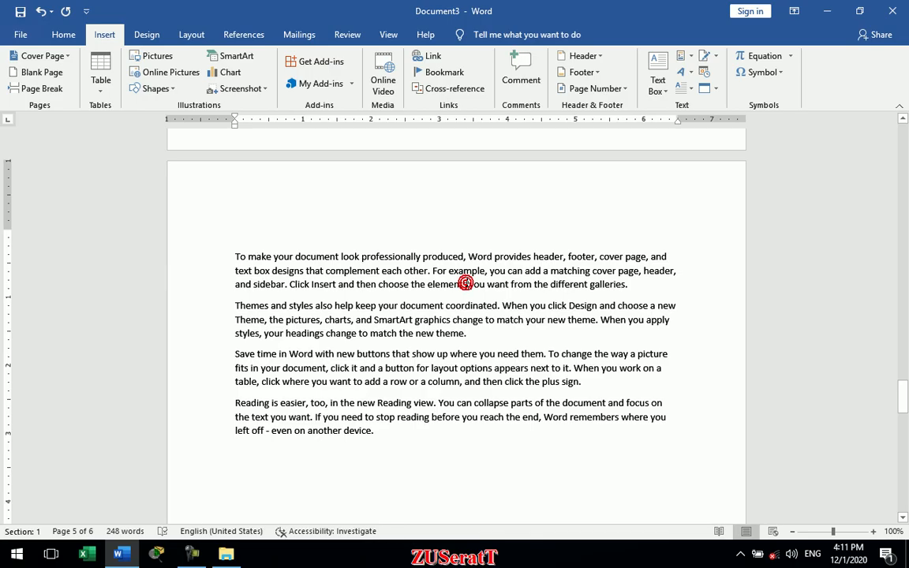
pyautogui.click(615, 255)
pyautogui.click(482, 332)
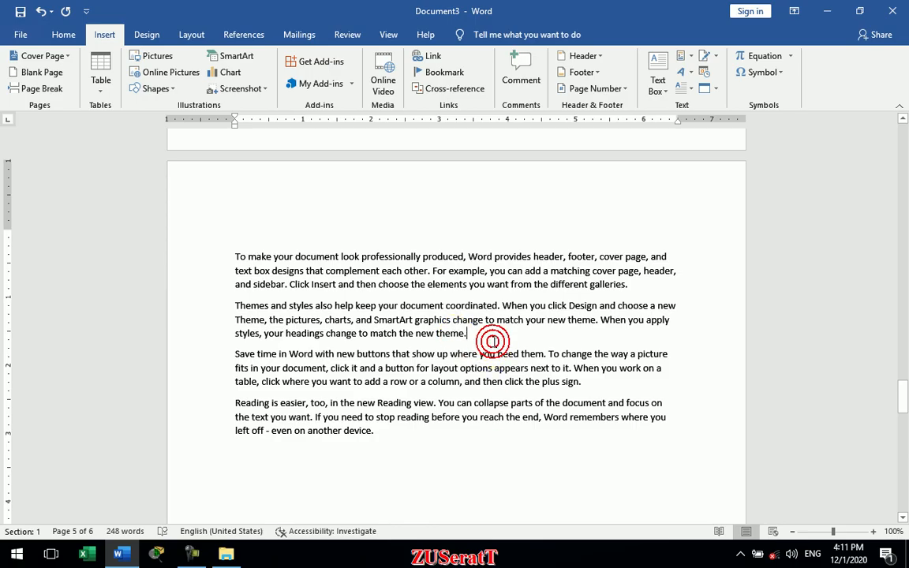
pyautogui.click(26, 90)
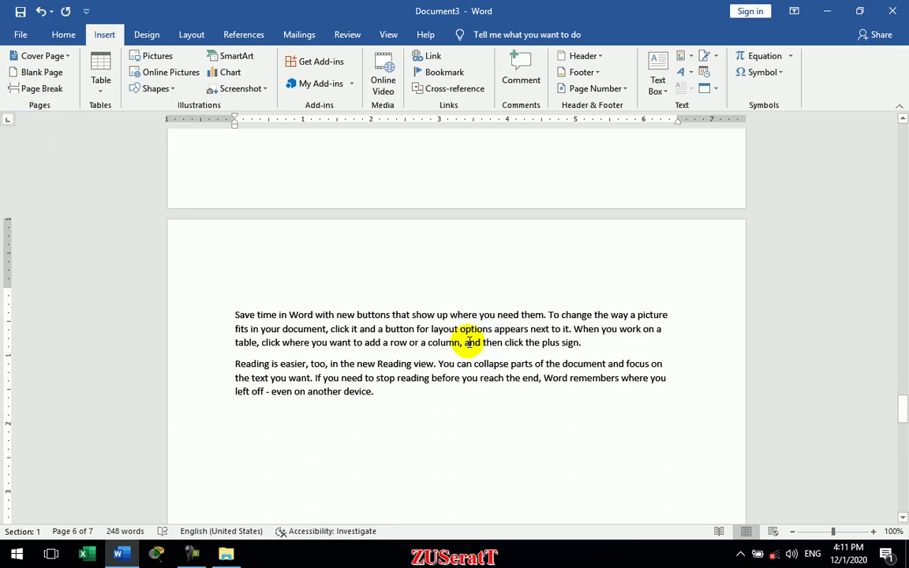
pyautogui.scroll(15, 470, 342)
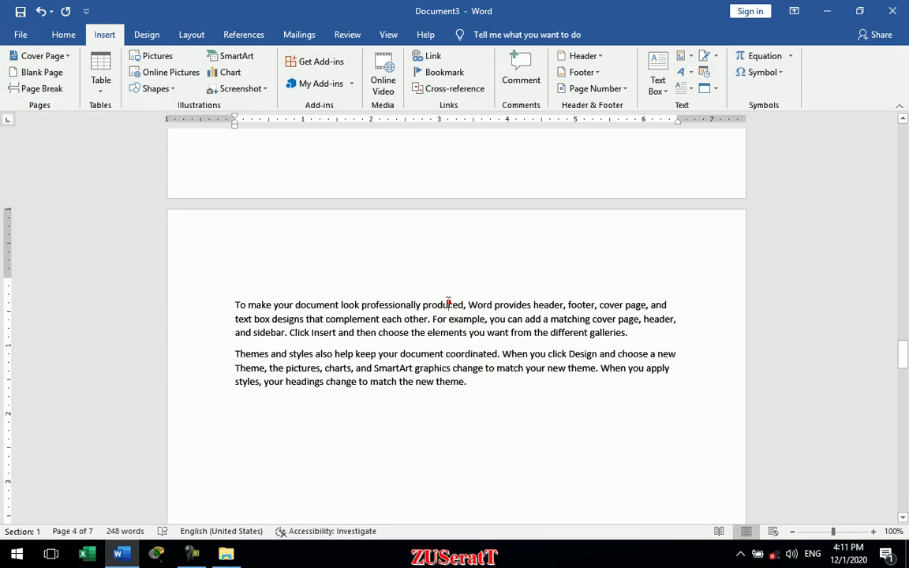
# - Clear all content, discard the current document without saving, and create a new blank document
pyautogui.click(469, 383)
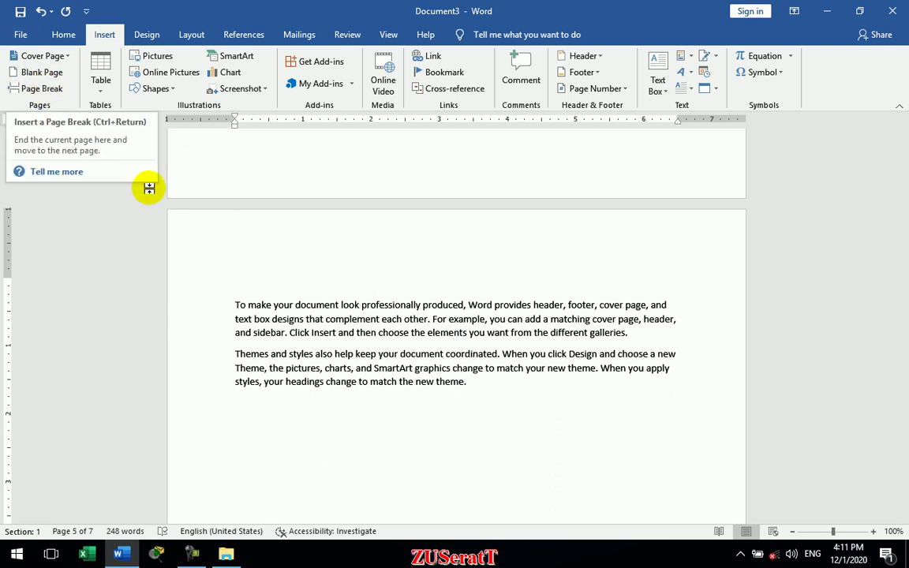
pyautogui.hotkey('ctrl', 'a')
pyautogui.press('Delete')
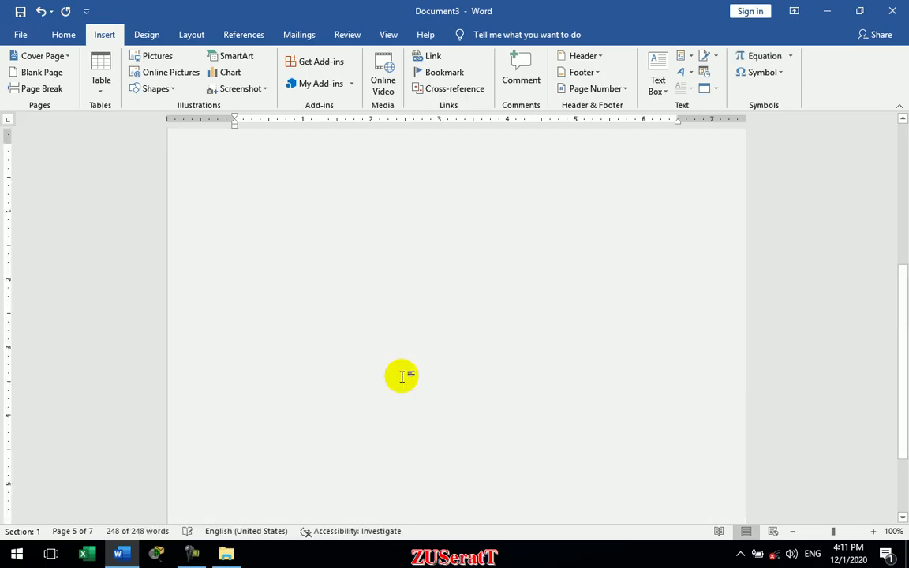
pyautogui.hotkey('ctrl', 'w')
pyautogui.press('Tab')
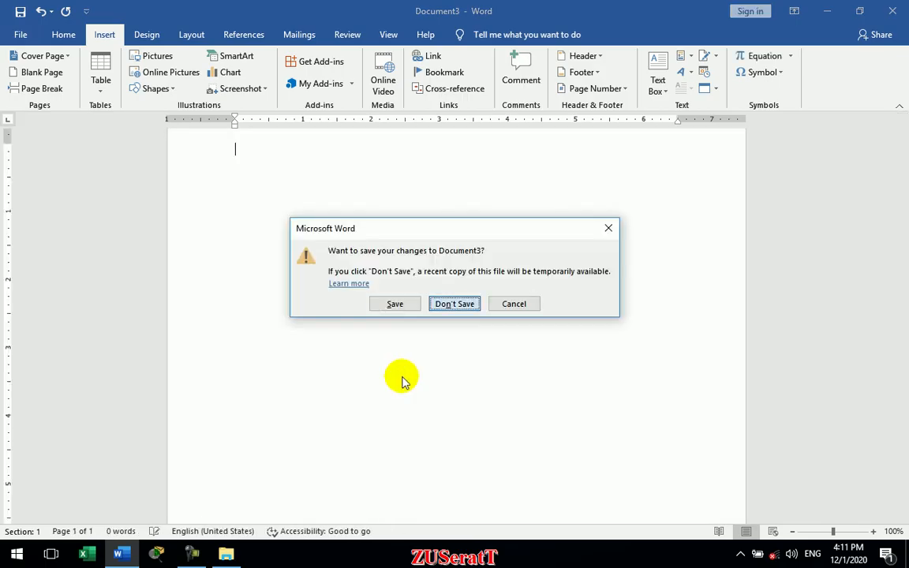
pyautogui.press('Return')
pyautogui.hotkey('ctrl', 'n')
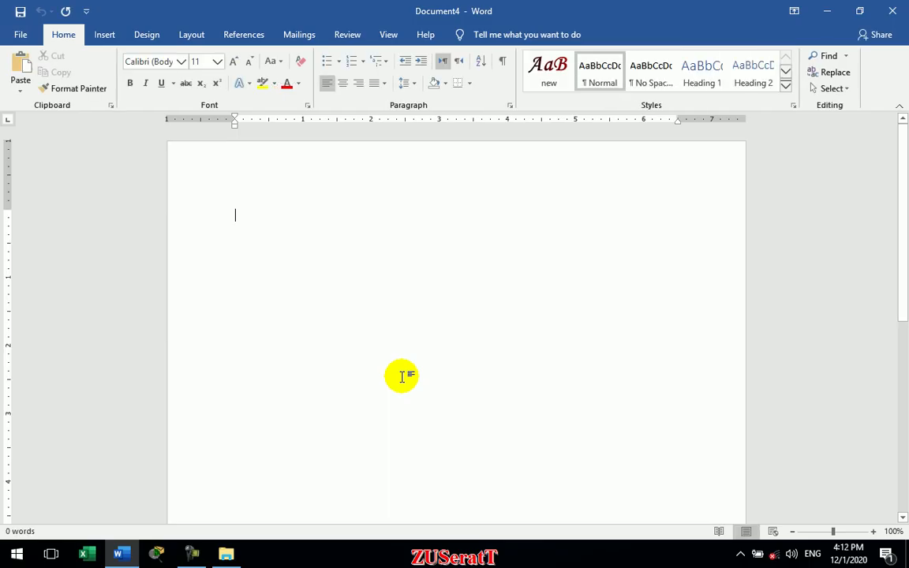
# - Insert a table with 5 columns and 2 rows using fixed automatic column width
pyautogui.click(100, 35)
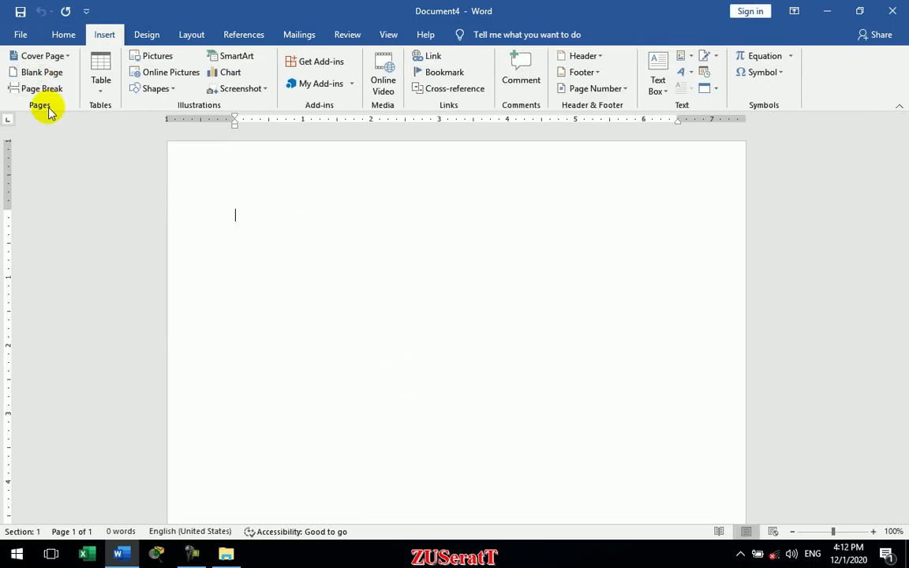
pyautogui.click(102, 88)
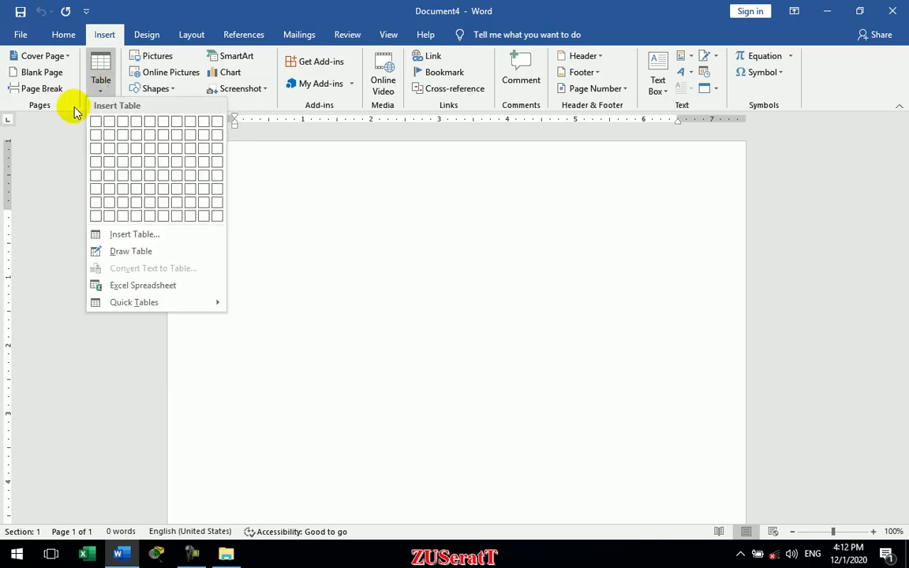
pyautogui.click(132, 233)
pyautogui.moveTo(439, 180); pyautogui.dragTo(498, 181)
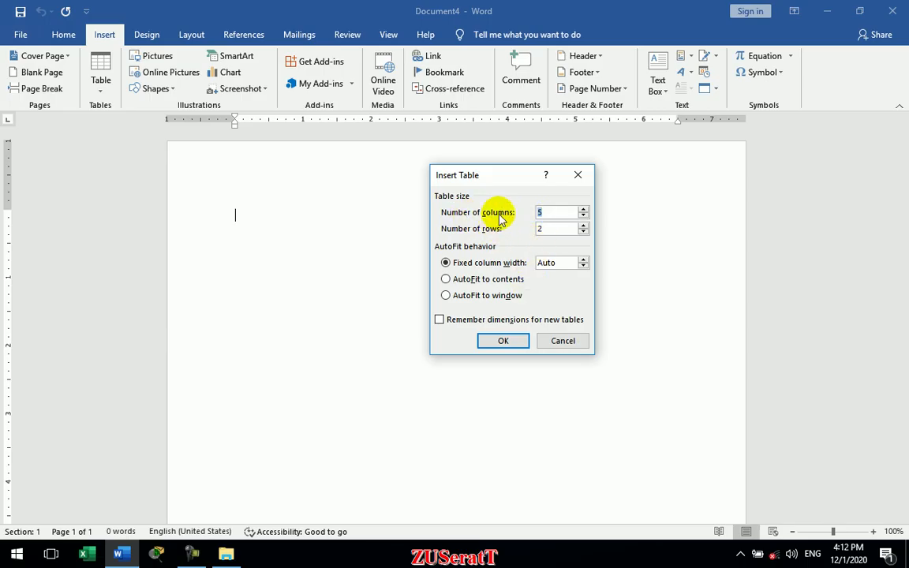
pyautogui.click(546, 214)
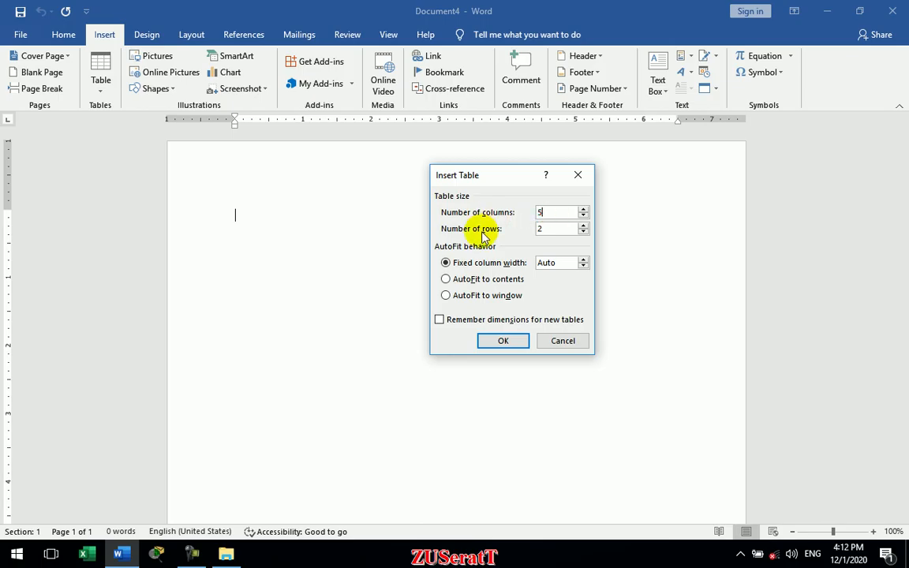
pyautogui.click(550, 228)
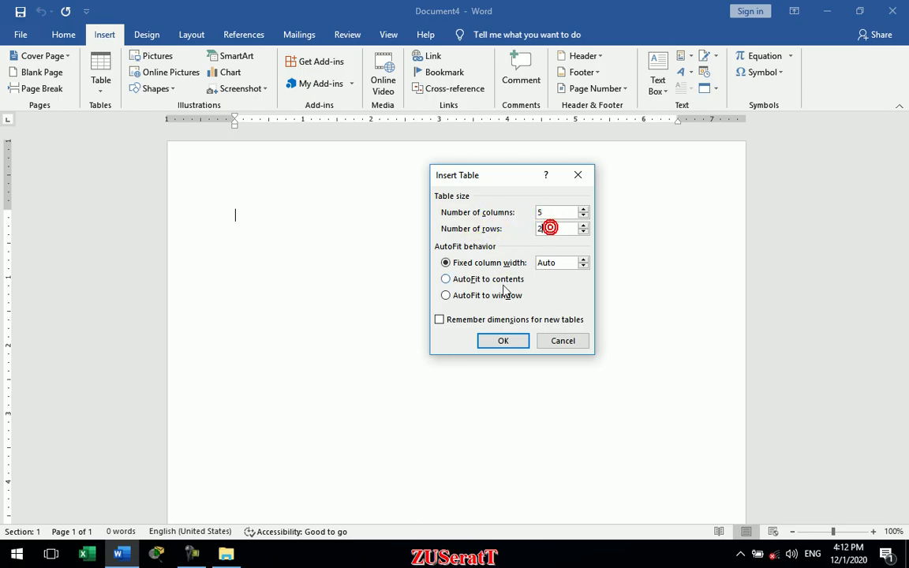
pyautogui.click(526, 339)
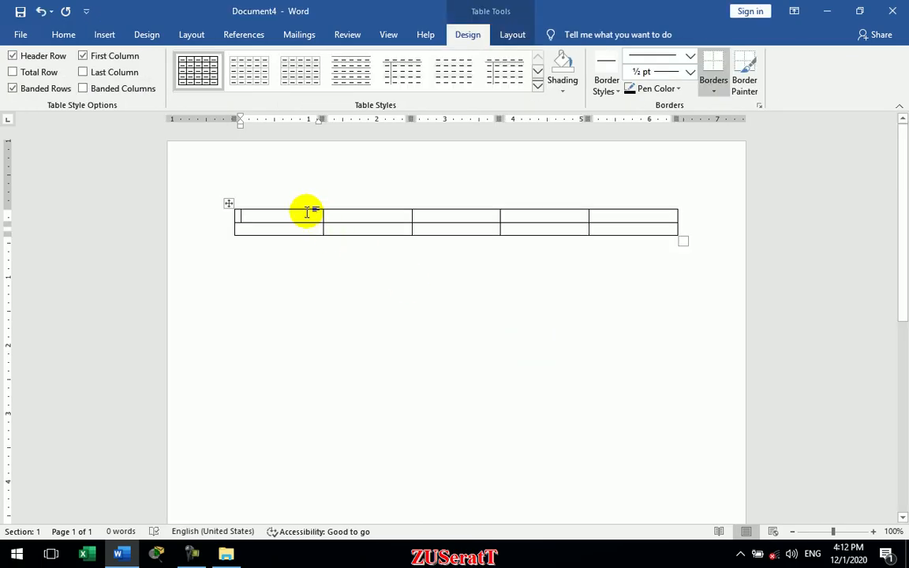
# - Move through the table cells and past the last one repeatedly, adding rows until the table has 18 rows
pyautogui.click(475, 220)
pyautogui.click(537, 216)
pyautogui.click(646, 217)
pyautogui.click(276, 230)
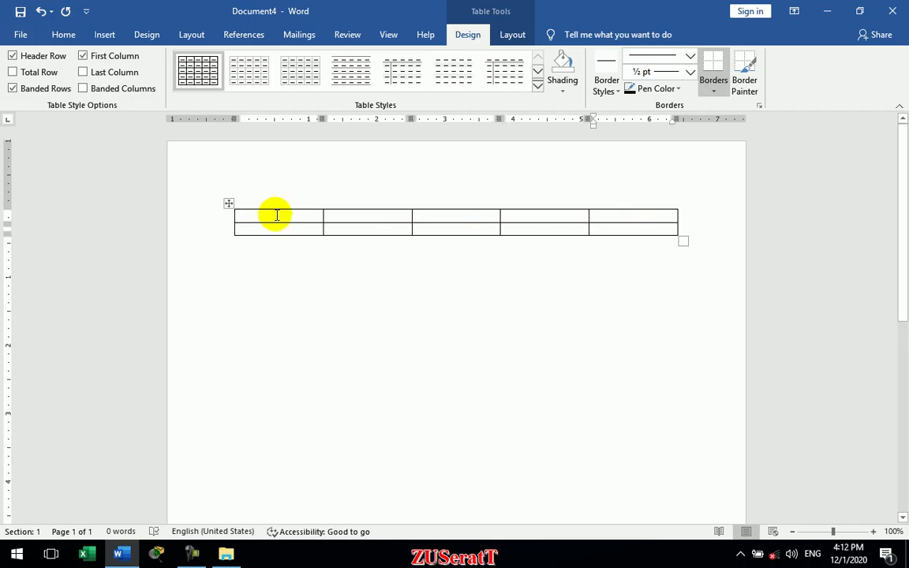
pyautogui.press('Tab')
pyautogui.press('Tab')
pyautogui.press('Tab')
pyautogui.press('Tab')
pyautogui.press('Tab')
pyautogui.press('Tab')
pyautogui.press('Tab')
pyautogui.press('Tab')
pyautogui.press('Tab')
pyautogui.press('Tab')
pyautogui.press('Tab')
pyautogui.press('Tab')
pyautogui.press('Tab')
pyautogui.press('Tab')
pyautogui.press('Tab')
pyautogui.press('Tab')
pyautogui.press('Tab')
pyautogui.press('Tab')
pyautogui.press('Tab')
pyautogui.press('Tab')
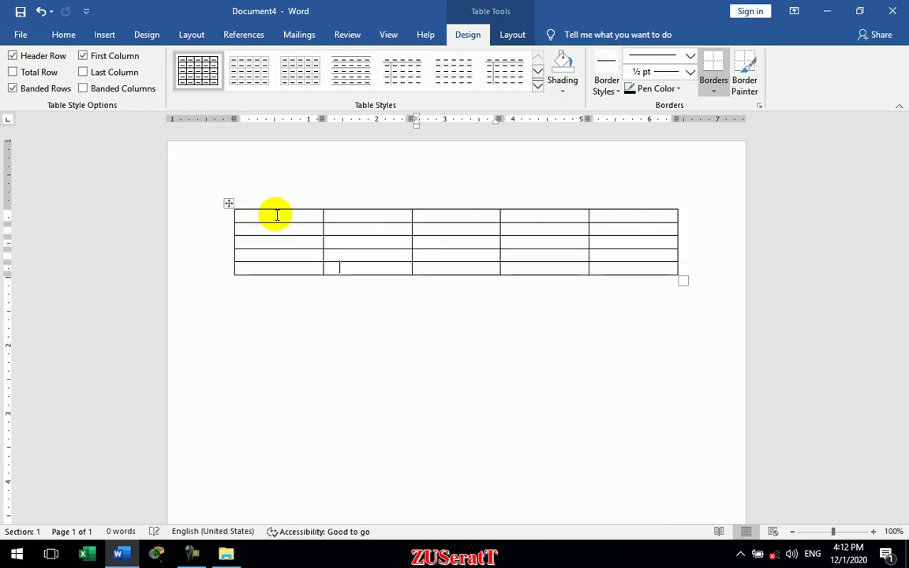
pyautogui.press('Tab')
pyautogui.press('Tab')
pyautogui.press('Tab')
pyautogui.press('Tab')
pyautogui.press('Tab')
pyautogui.press('Tab')
pyautogui.press('Tab')
pyautogui.press('Tab')
pyautogui.press('Tab')
pyautogui.press('Tab')
pyautogui.press('Tab')
pyautogui.press('Tab')
pyautogui.press('Tab')
pyautogui.press('Tab')
pyautogui.press('Tab')
pyautogui.press('Tab')
pyautogui.press('Tab')
pyautogui.press('Tab')
pyautogui.press('Tab')
pyautogui.press('Tab')
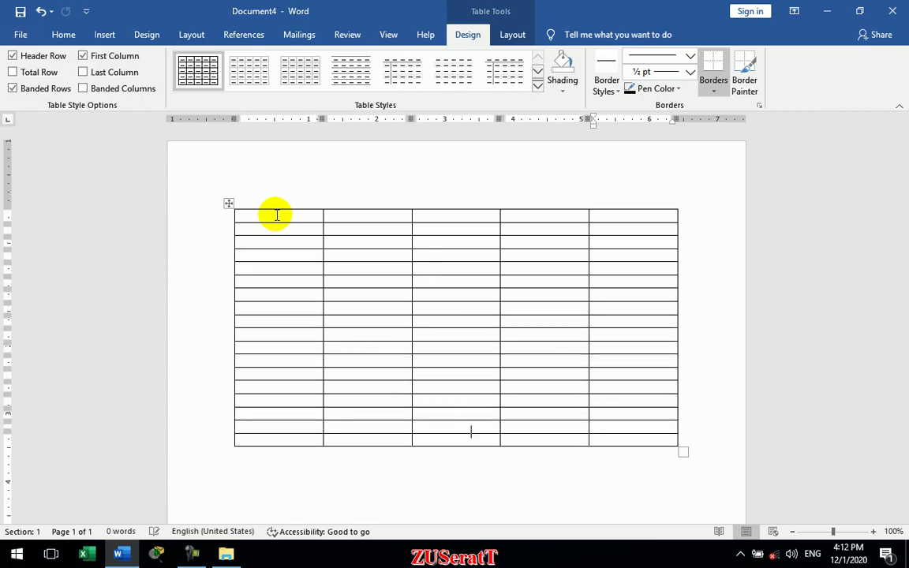
# - Select the table's first column and first row, and place the cursor in several individual cells across its middle rows
pyautogui.click(275, 153)
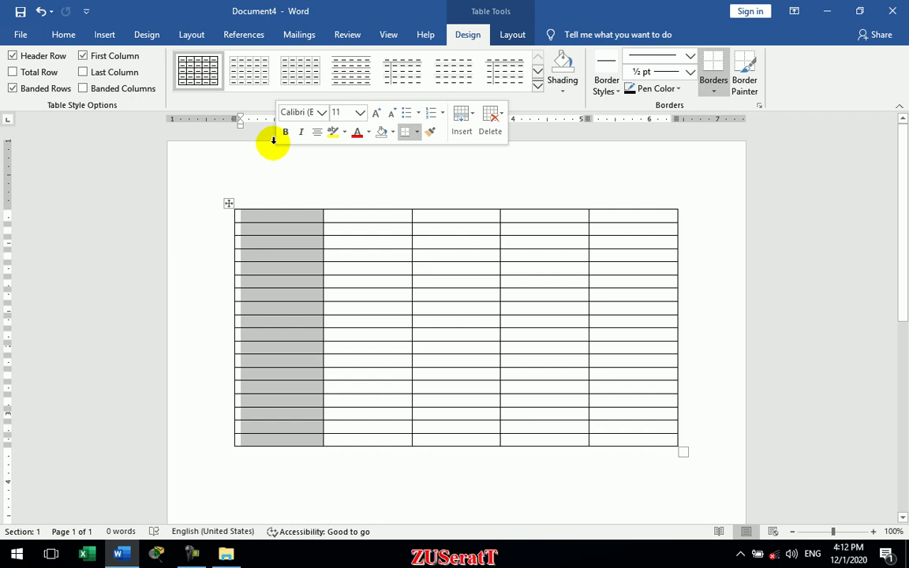
pyautogui.click(174, 220)
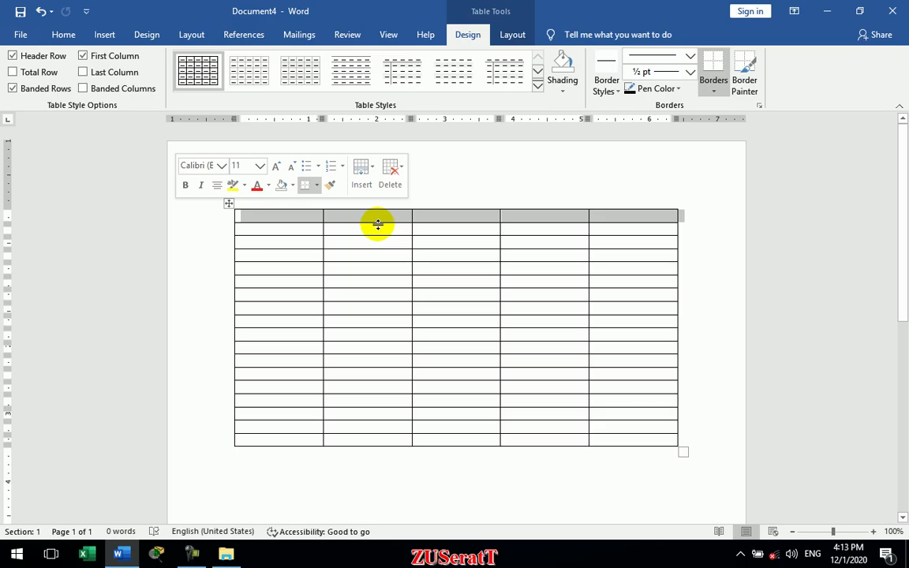
pyautogui.click(431, 255)
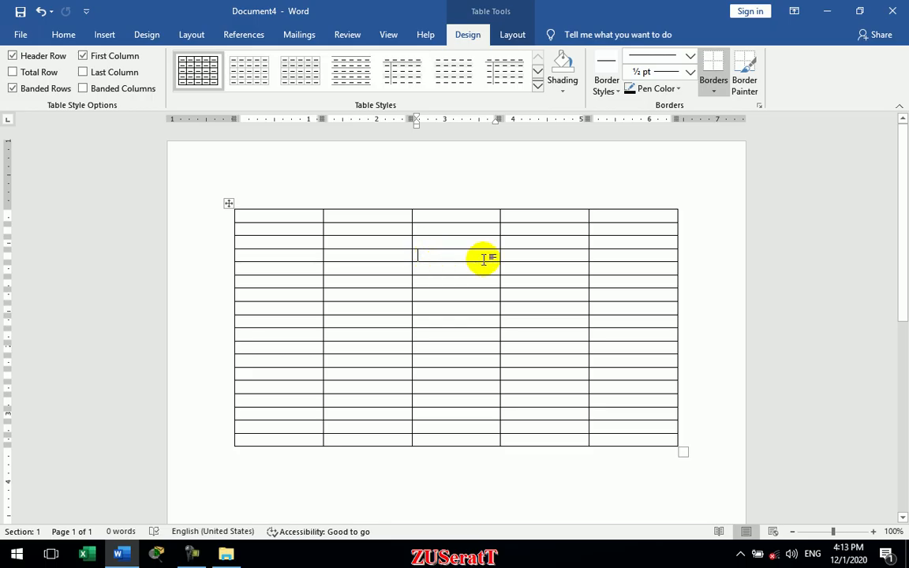
pyautogui.click(520, 258)
pyautogui.click(609, 258)
pyautogui.click(612, 265)
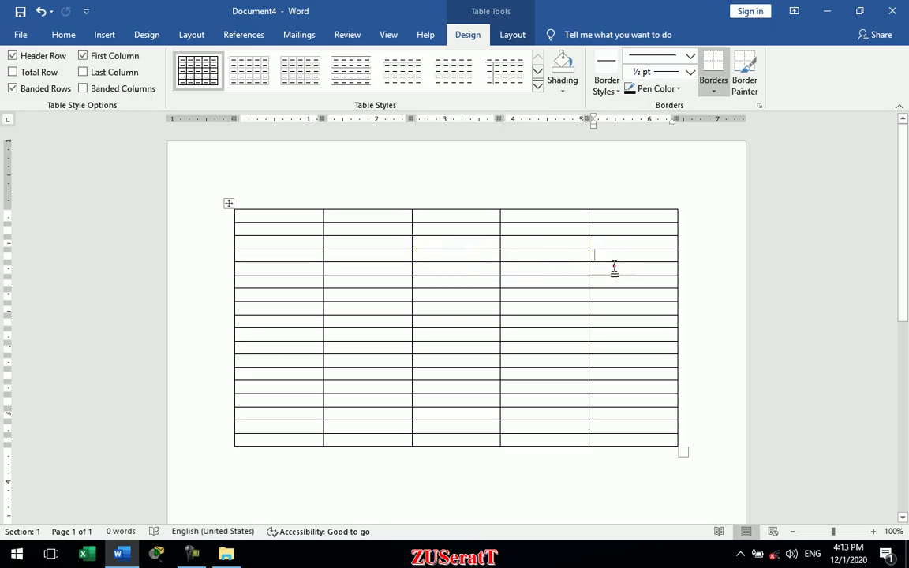
pyautogui.click(542, 272)
pyautogui.click(454, 278)
pyautogui.click(426, 295)
pyautogui.click(374, 300)
pyautogui.click(370, 313)
pyautogui.click(461, 316)
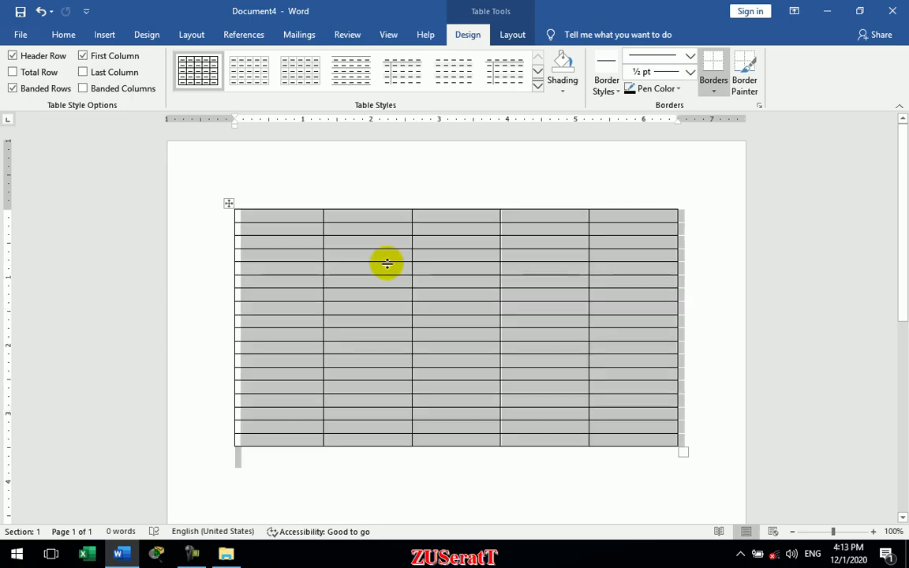
# - Close the table document without saving and start another blank document
pyautogui.hotkey('ctrl', 'a')
pyautogui.hotkey('ctrl', 'w')
pyautogui.press('Tab')
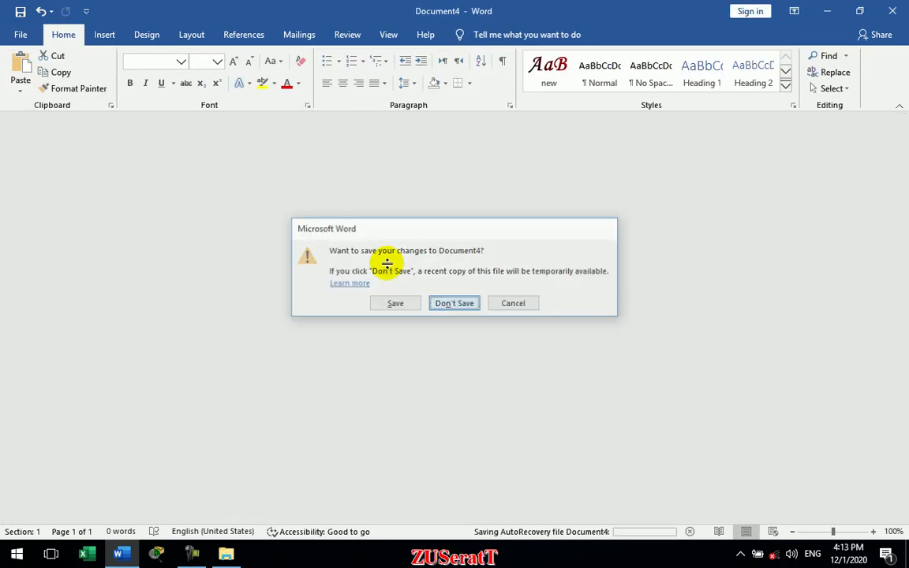
pyautogui.press('Return')
pyautogui.hotkey('ctrl', 'n')
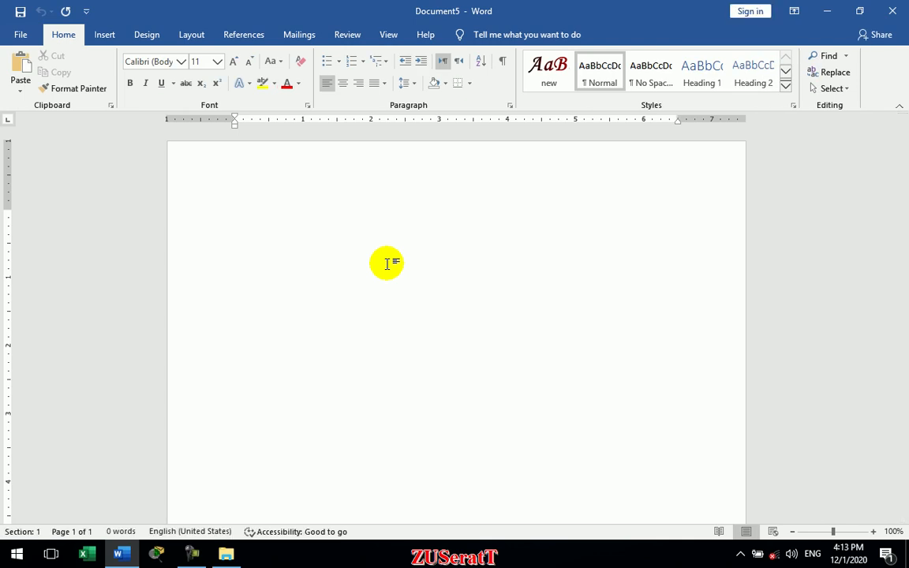
# - Create a three-column, one-row table from a text line of plus signs separated by spaces, hyphens and equals signs
pyautogui.write('+')
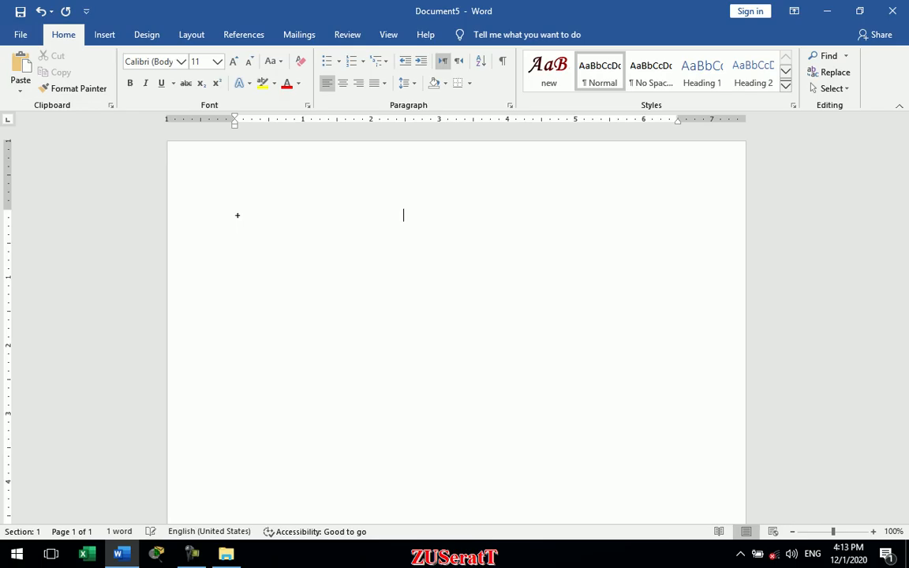
pyautogui.write('+')
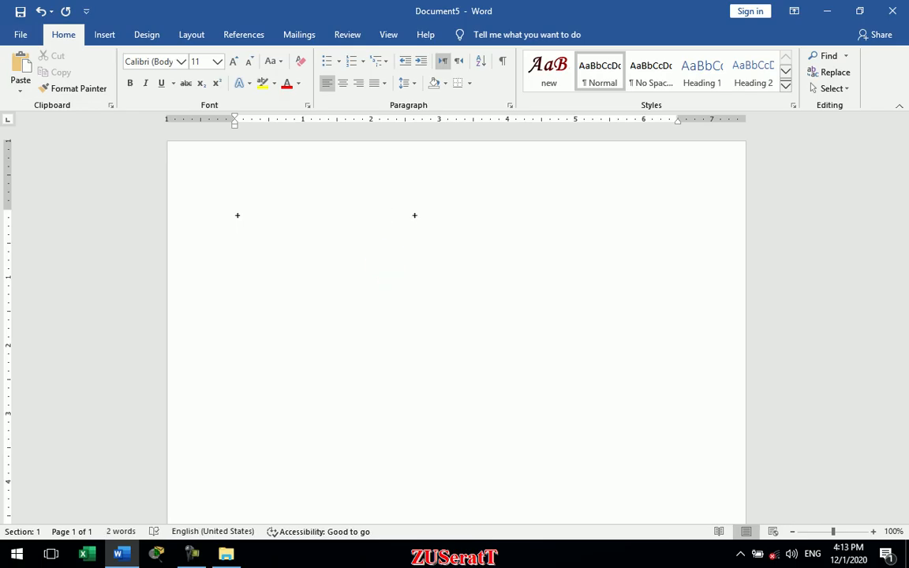
pyautogui.write('--+==================+')
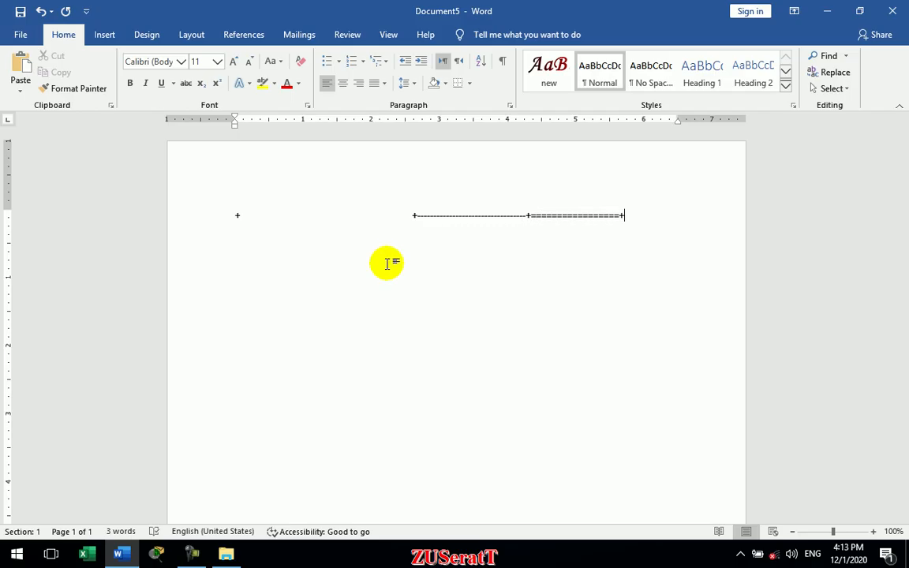
pyautogui.press('Return')
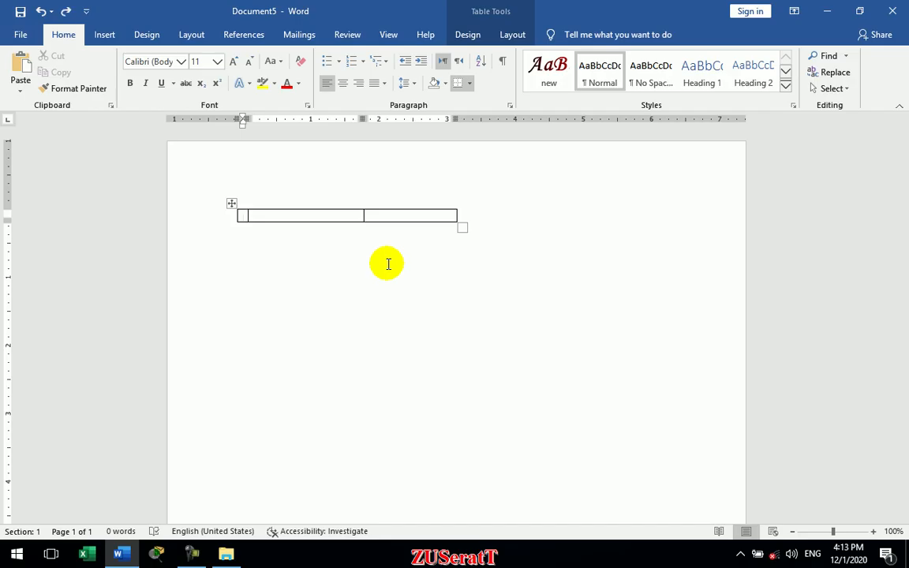
# - Extend the three-column table to 19 rows by moving past its last cell repeatedly
pyautogui.press('Tab')
pyautogui.press('Tab')
pyautogui.press('Tab')
pyautogui.press('Tab')
pyautogui.press('Tab')
pyautogui.press('Tab')
pyautogui.press('Tab')
pyautogui.press('Tab')
pyautogui.press('Tab')
pyautogui.press('Tab')
pyautogui.press('Tab')
pyautogui.press('Tab')
pyautogui.press('Tab')
pyautogui.press('Tab')
pyautogui.press('Tab')
pyautogui.press('Tab')
pyautogui.press('Tab')
pyautogui.press('Tab')
pyautogui.press('Tab')
pyautogui.press('Tab')
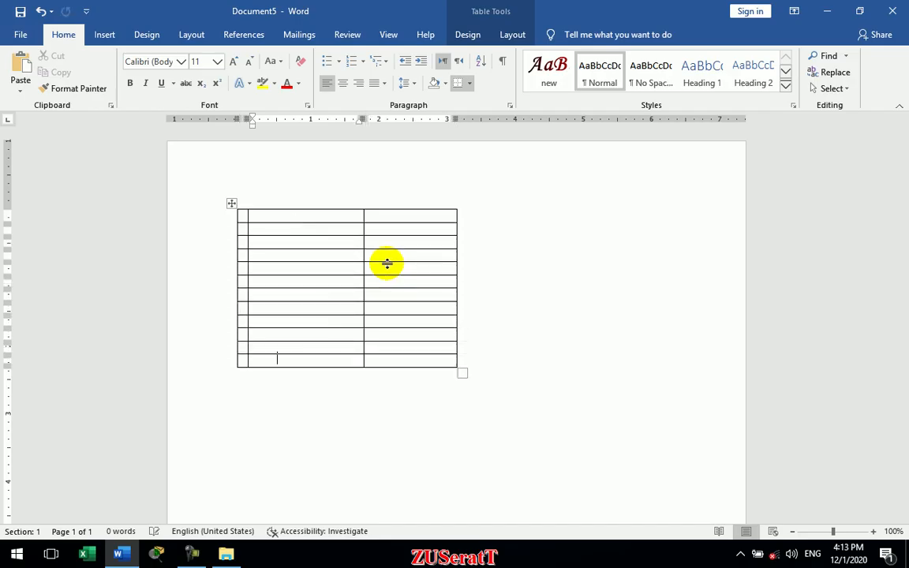
pyautogui.press('Tab')
pyautogui.press('Tab')
pyautogui.press('Tab')
pyautogui.press('Tab')
pyautogui.press('Tab')
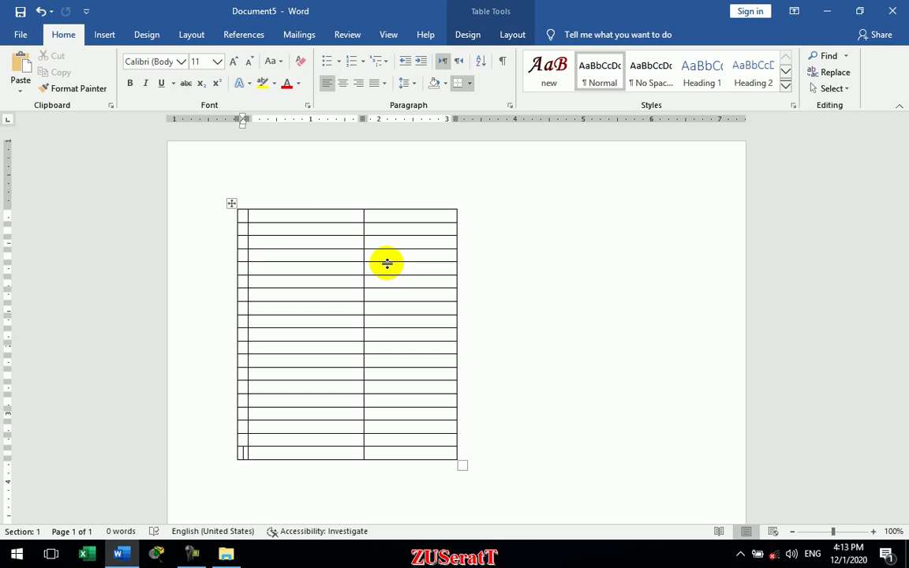
# - Replace the table with a one-row, three-column table generated from a line of plus signs joined by equals signs
pyautogui.hotkey('ctrl', 'a')
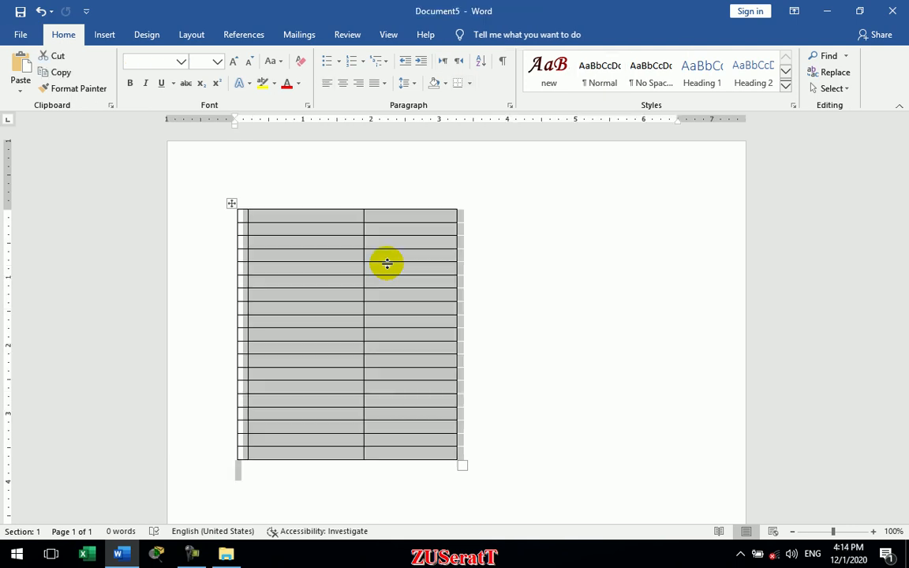
pyautogui.press('Delete')
pyautogui.write('=+====================+===============================================+')
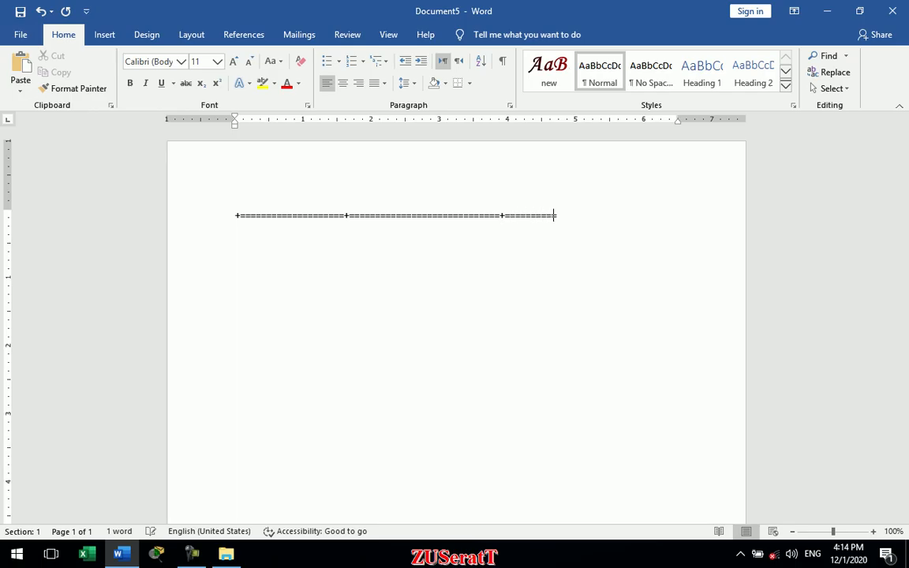
pyautogui.press('Return')
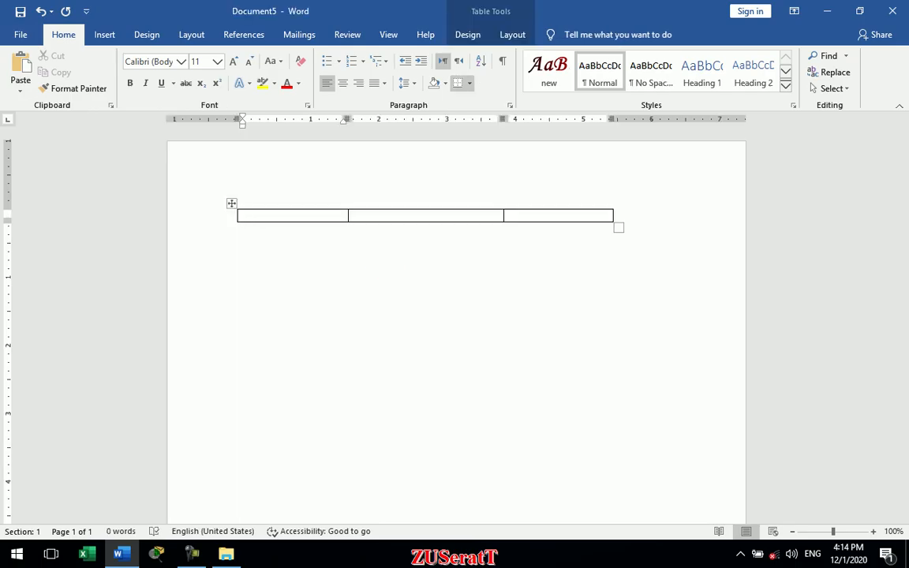
# - Replace the three-column table with a single-cell 1x1 table chosen from the table size grid
pyautogui.hotkey('ctrl', 'a')
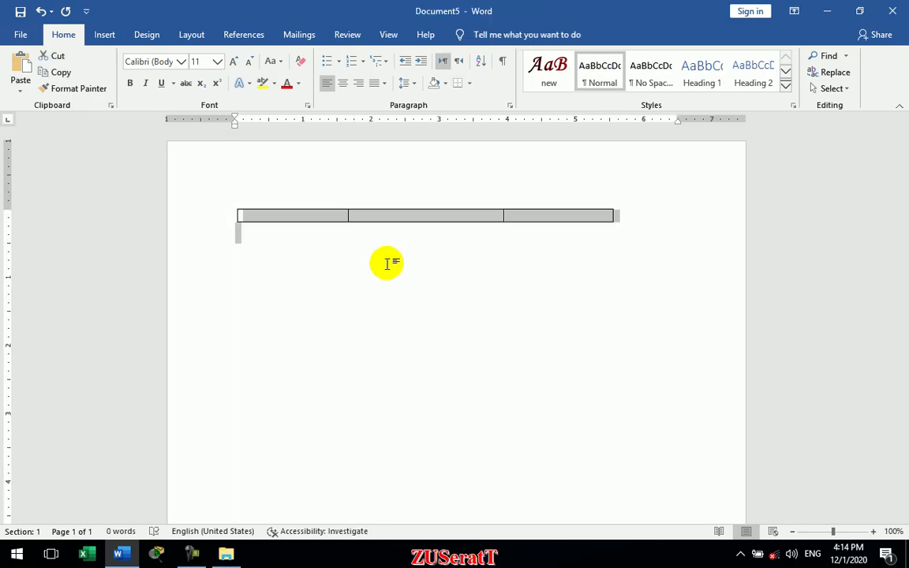
pyautogui.press('Delete')
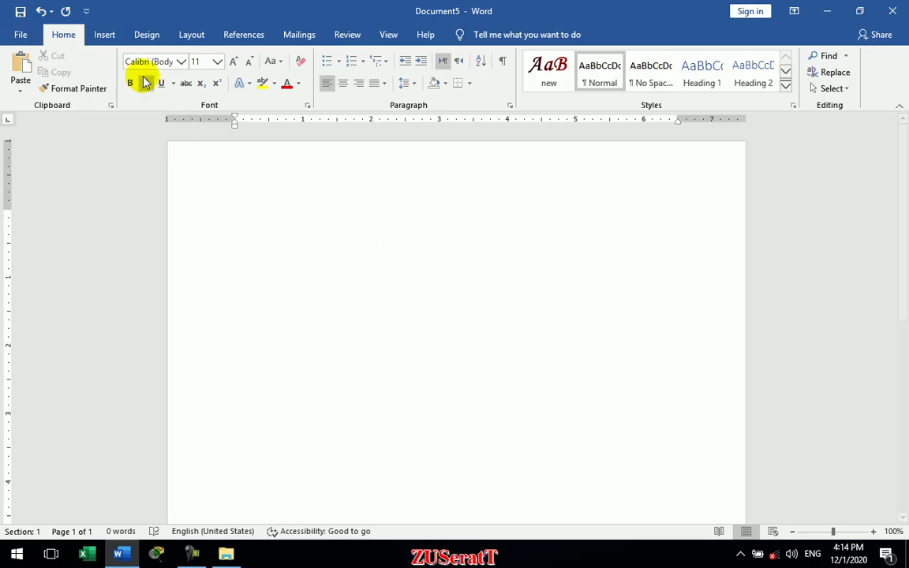
pyautogui.click(105, 35)
pyautogui.click(110, 93)
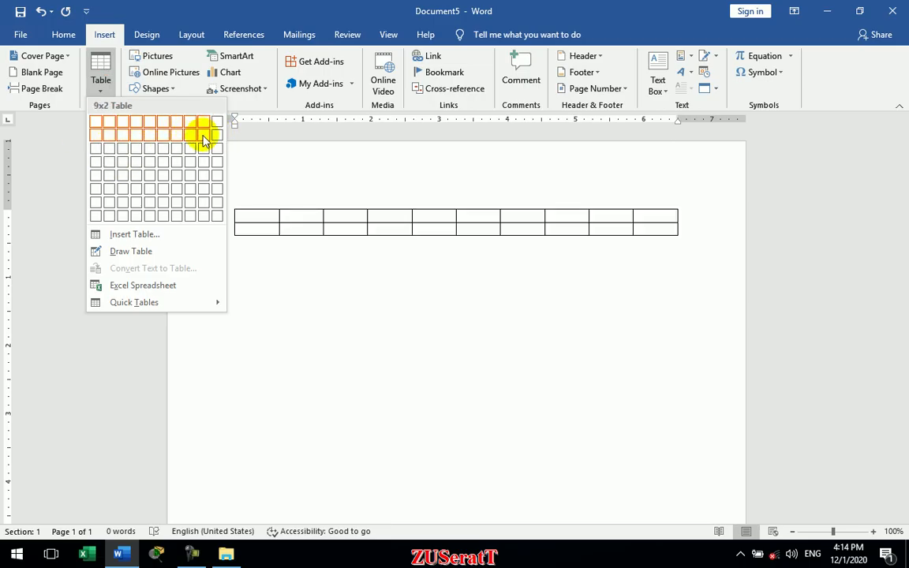
pyautogui.click(96, 122)
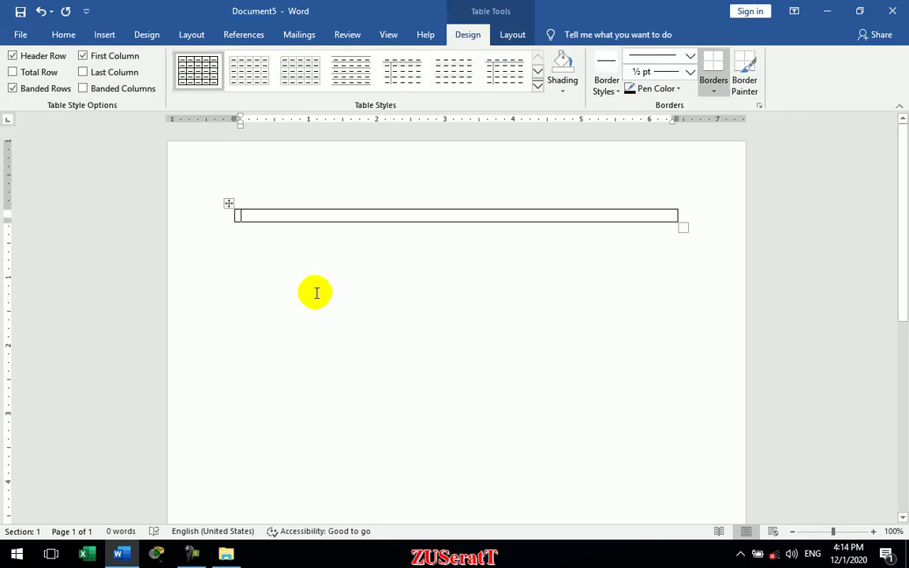
# - Replace the single-cell table with a ten-column, two-row table chosen from the table size grid
pyautogui.hotkey('ctrl', 'a')
pyautogui.press('Delete')
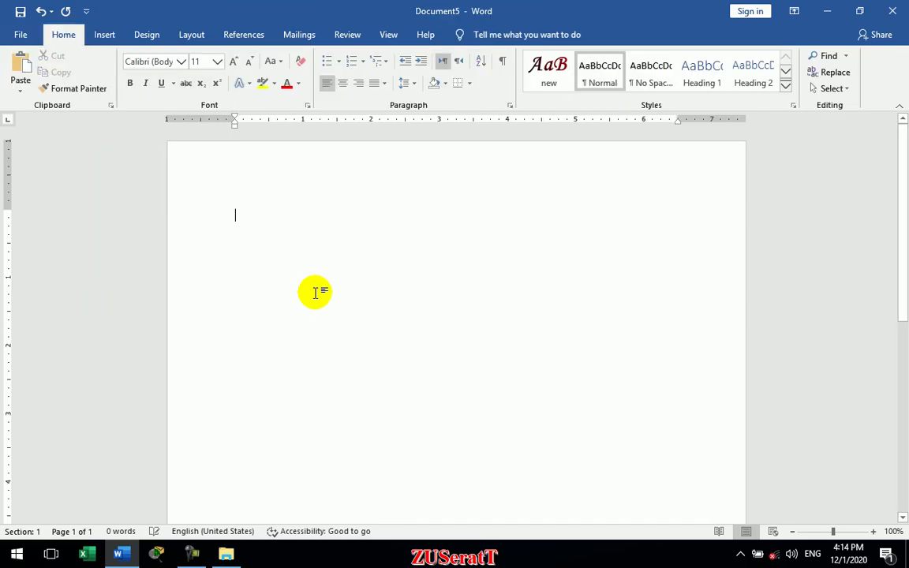
pyautogui.click(105, 34)
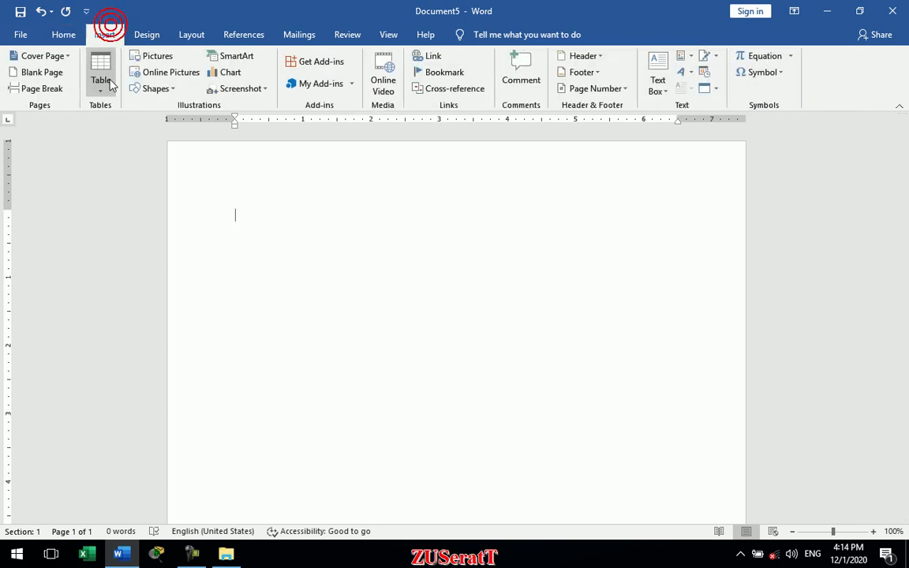
pyautogui.click(103, 79)
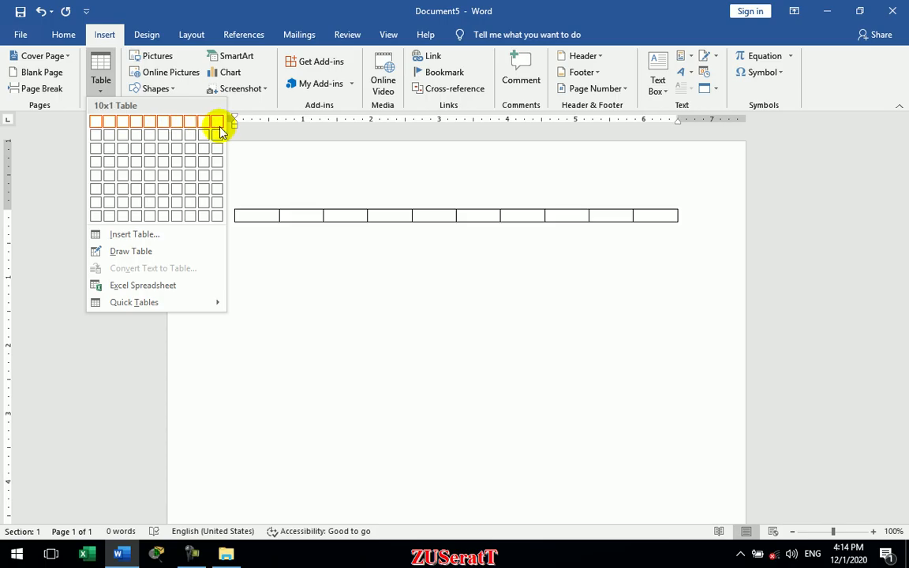
pyautogui.click(98, 70)
pyautogui.click(99, 69)
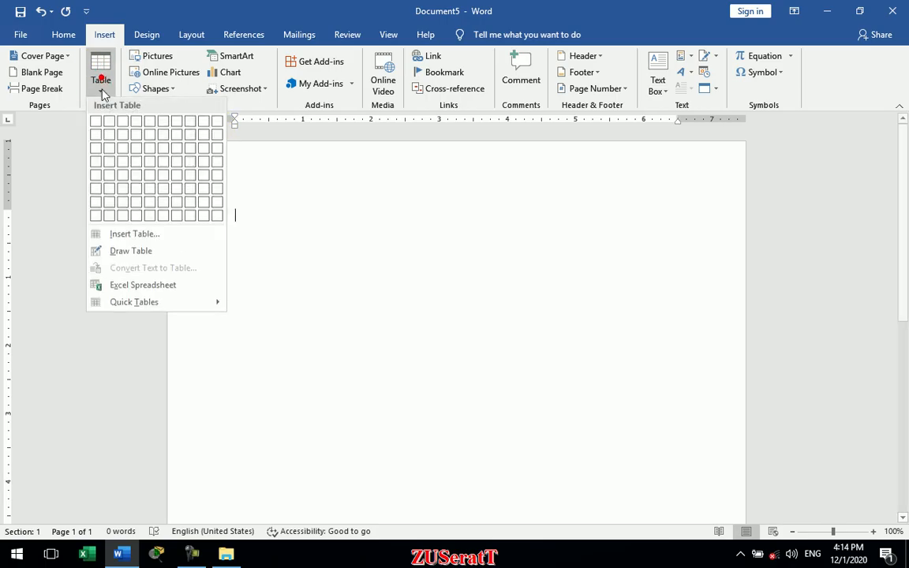
pyautogui.click(218, 139)
# - Extend the ten-column table to 14 rows by moving past its last cell repeatedly, and enter "a" in the last row's sixth cell
pyautogui.press('Tab')
pyautogui.press('Tab')
pyautogui.press('Tab')
pyautogui.press('Tab')
pyautogui.press('Tab')
pyautogui.press('Tab')
pyautogui.press('Tab')
pyautogui.press('Tab')
pyautogui.press('Tab')
pyautogui.press('Tab')
pyautogui.press('Tab')
pyautogui.press('Tab')
pyautogui.press('Tab')
pyautogui.press('Tab')
pyautogui.press('Tab')
pyautogui.press('Tab')
pyautogui.press('Tab')
pyautogui.press('Tab')
pyautogui.press('Tab')
pyautogui.press('Tab')
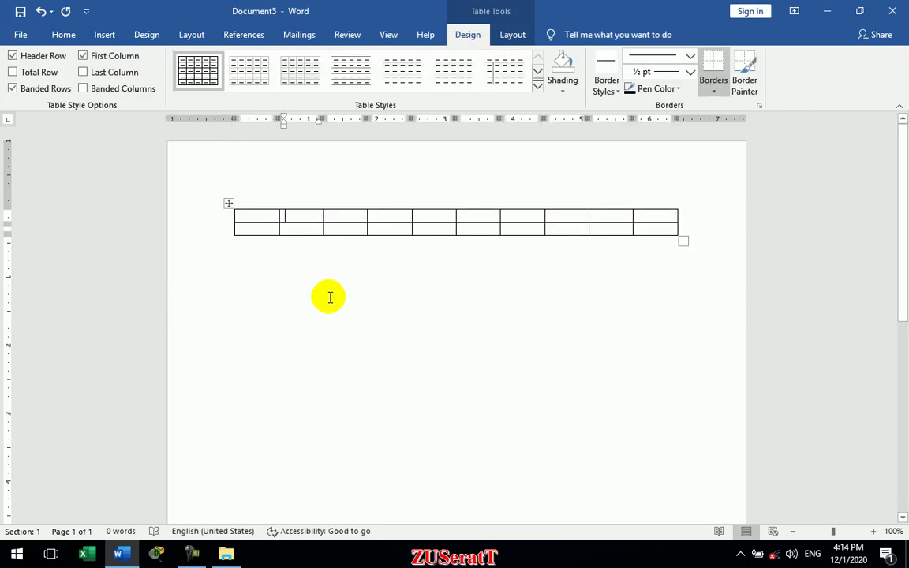
pyautogui.press('Tab')
pyautogui.press('Tab')
pyautogui.press('Tab')
pyautogui.press('Tab')
pyautogui.press('Tab')
pyautogui.press('Tab')
pyautogui.press('Tab')
pyautogui.press('Tab')
pyautogui.press('Tab')
pyautogui.press('Tab')
pyautogui.press('Tab')
pyautogui.press('Tab')
pyautogui.press('Tab')
pyautogui.press('Tab')
pyautogui.press('Tab')
pyautogui.press('Tab')
pyautogui.press('Tab')
pyautogui.press('Tab')
pyautogui.press('Tab')
pyautogui.press('Tab')
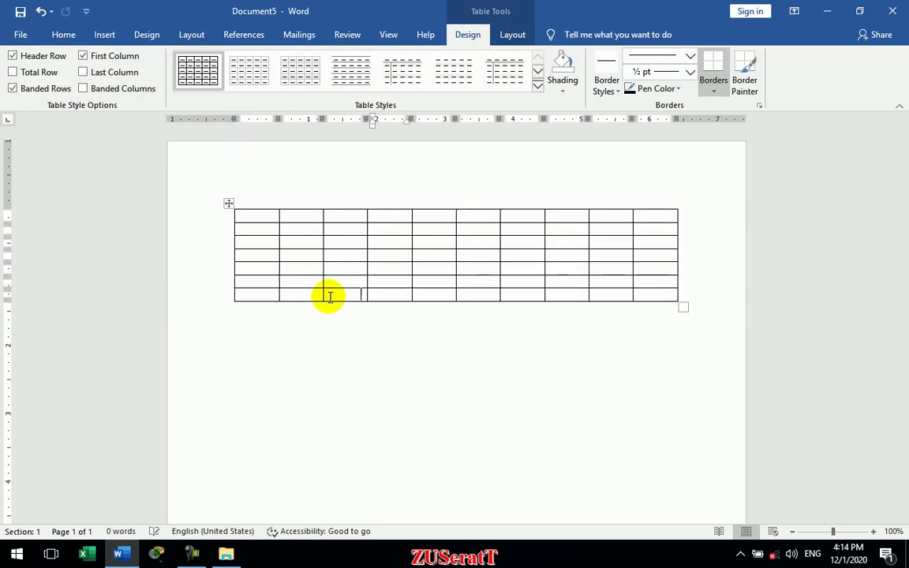
pyautogui.press('Tab')
pyautogui.press('Tab')
pyautogui.press('Tab')
pyautogui.press('Tab')
pyautogui.press('Tab')
pyautogui.press('Tab')
pyautogui.press('Tab')
pyautogui.press('Tab')
pyautogui.press('Tab')
pyautogui.press('Tab')
pyautogui.press('Tab')
pyautogui.press('Tab')
pyautogui.press('Tab')
pyautogui.press('Tab')
pyautogui.press('Tab')
pyautogui.press('Tab')
pyautogui.press('Tab')
pyautogui.press('Tab')
pyautogui.press('Tab')
pyautogui.press('Tab')
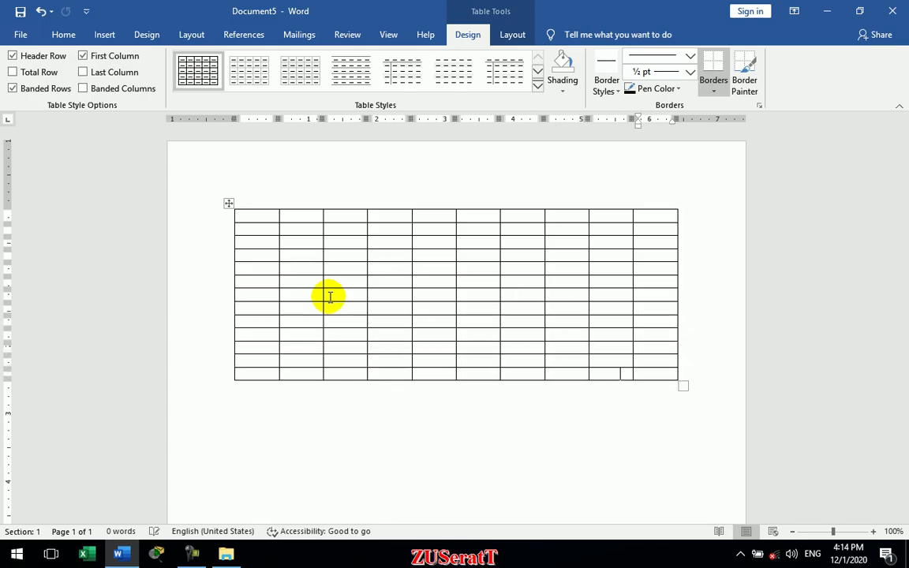
pyautogui.write('a')
# - Replace the table with one defined by exact dimensions of 10 columns and 5 rows
pyautogui.hotkey('ctrl', 'a')
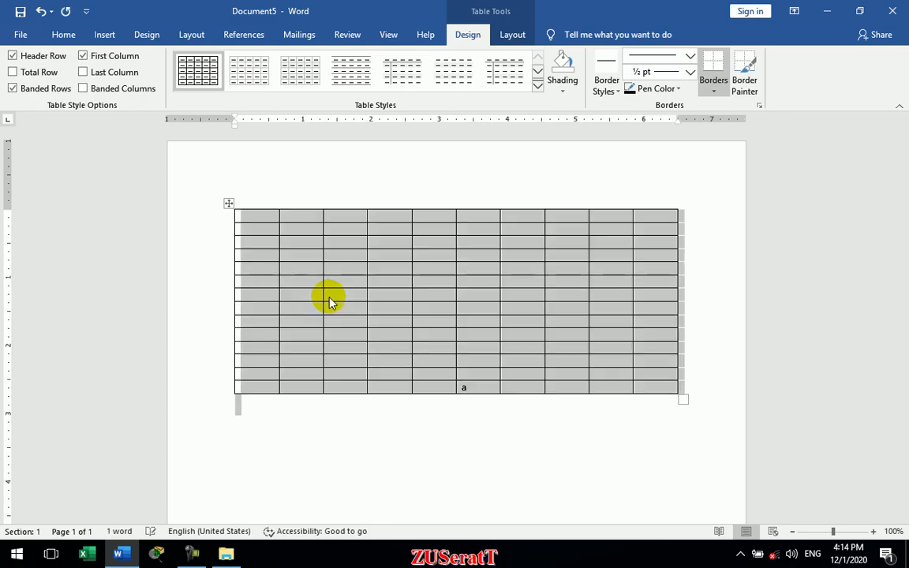
pyautogui.press('Delete')
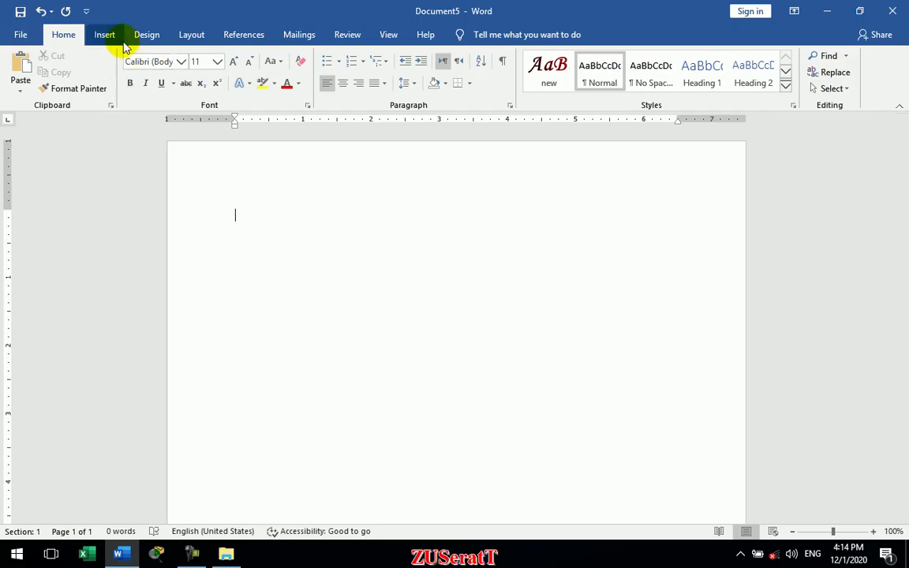
pyautogui.click(105, 34)
pyautogui.click(100, 79)
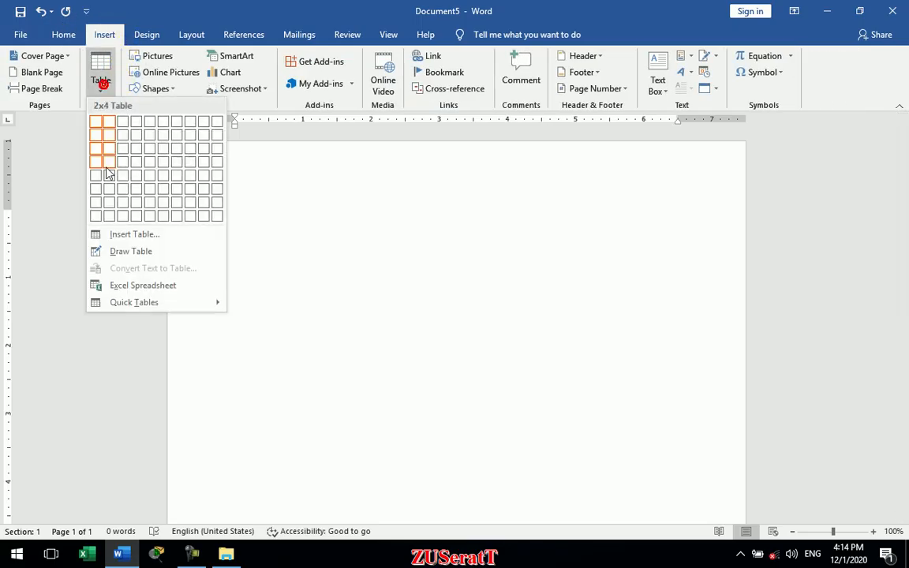
pyautogui.click(135, 235)
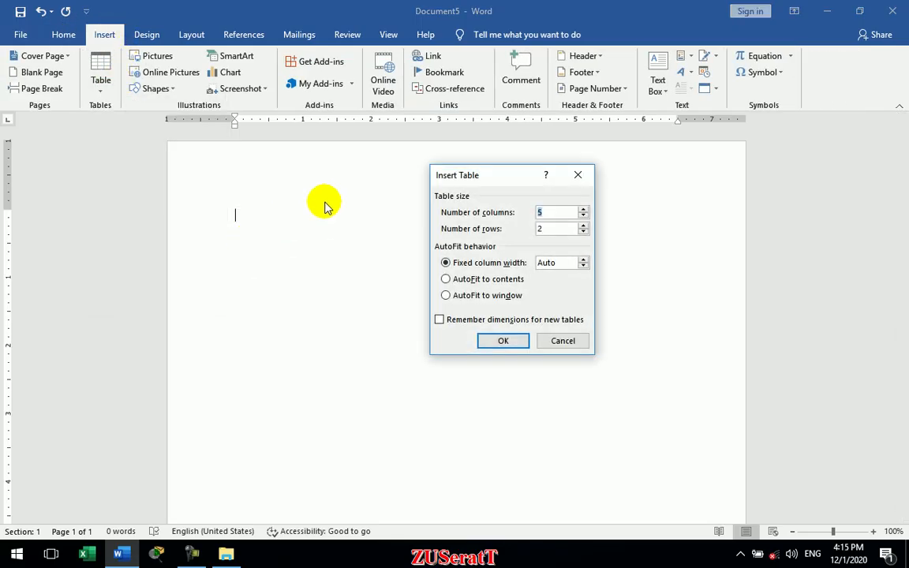
pyautogui.click(550, 213)
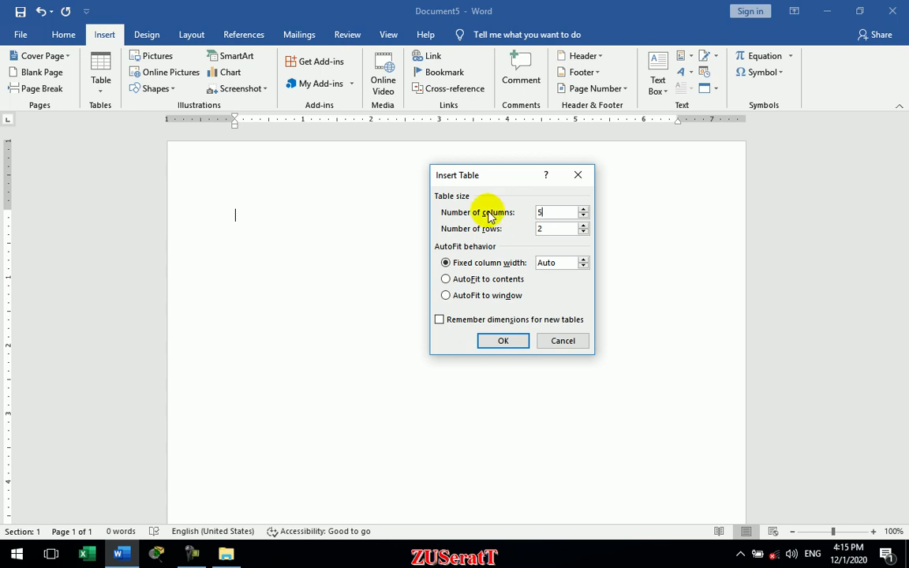
pyautogui.press('BackSpace')
pyautogui.write('10')
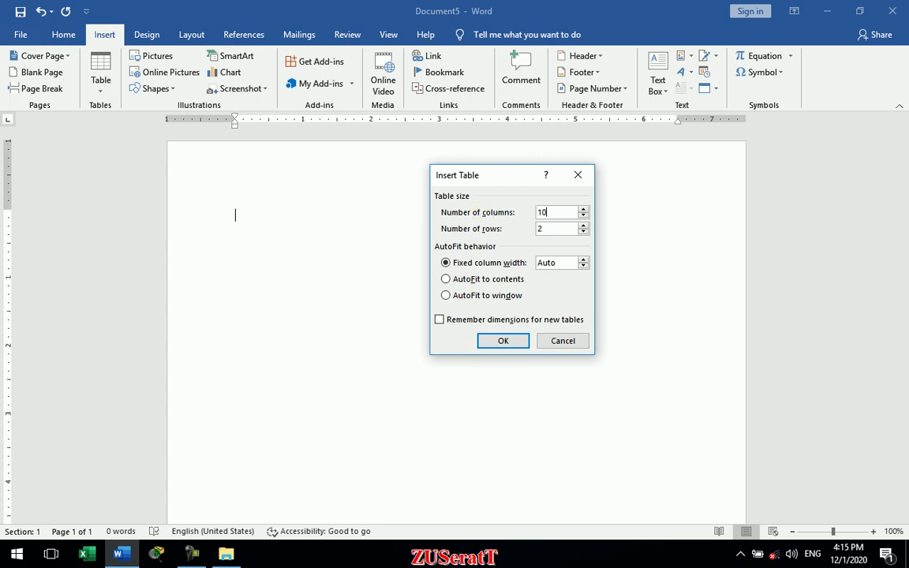
pyautogui.click(543, 230)
pyautogui.press('BackSpace')
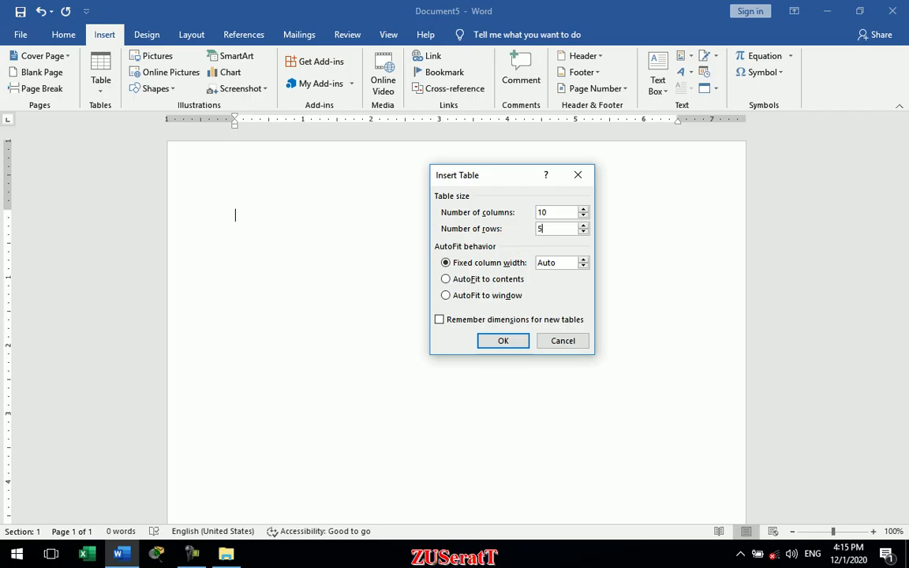
pyautogui.click(503, 340)
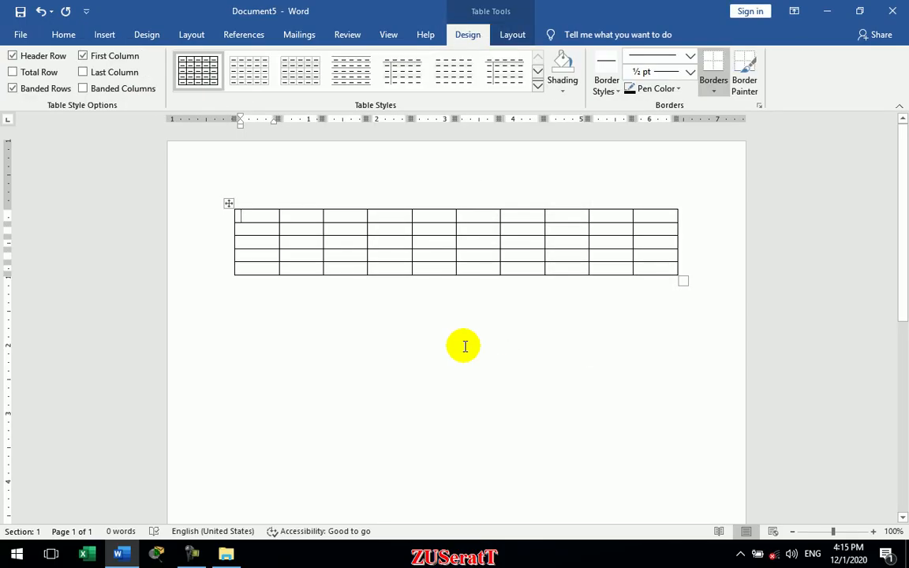
# - Replace the table with a five-column, two-row table set to AutoFit to contents
pyautogui.hotkey('ctrl', 'a')
pyautogui.press('Delete')
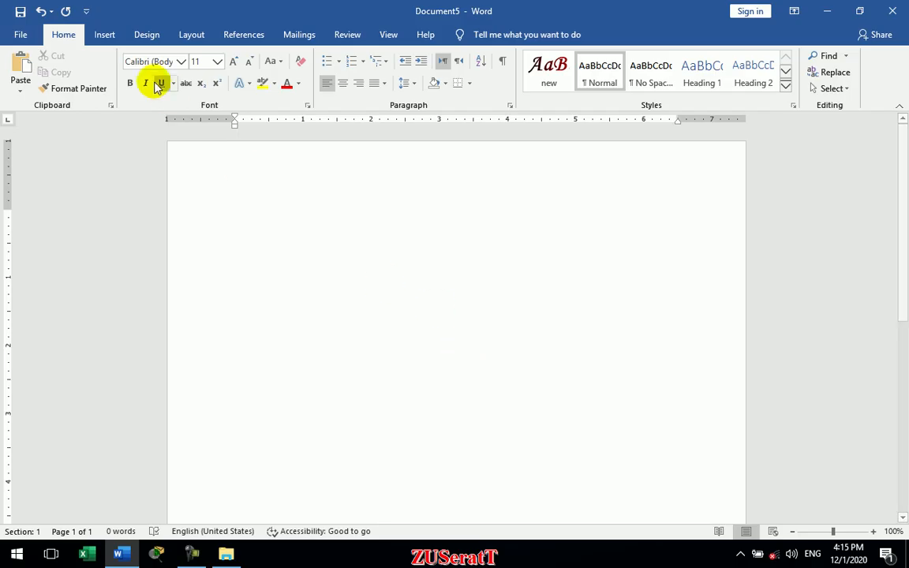
pyautogui.click(106, 36)
pyautogui.click(100, 79)
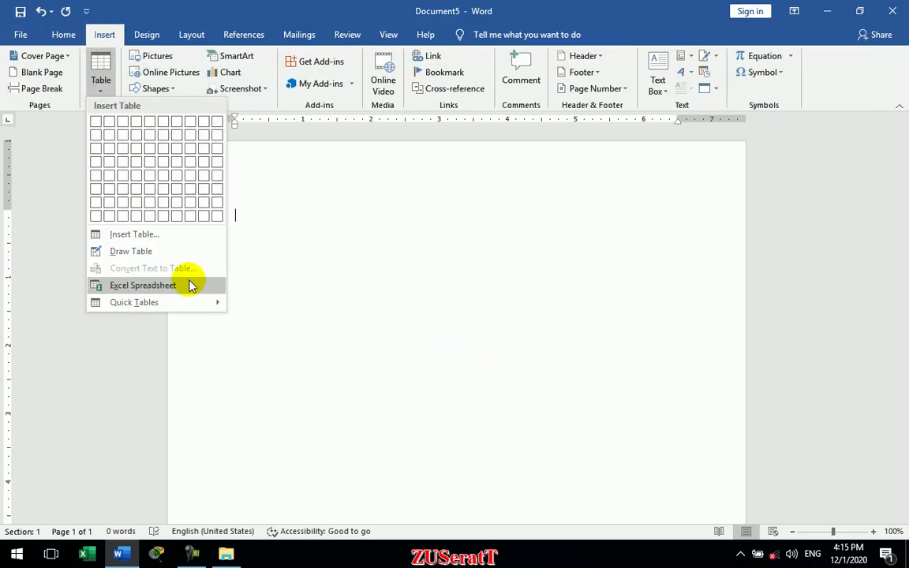
pyautogui.click(171, 235)
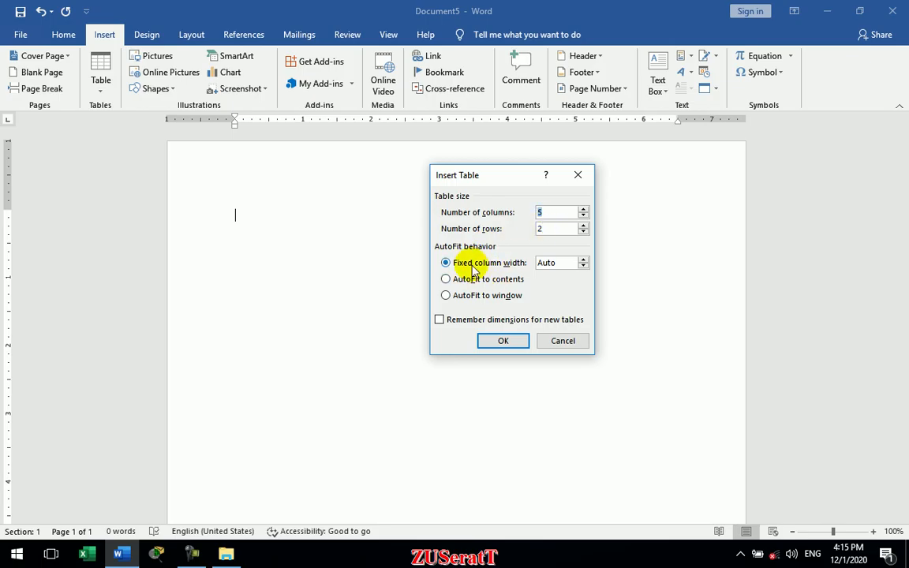
pyautogui.click(583, 267)
pyautogui.click(583, 263)
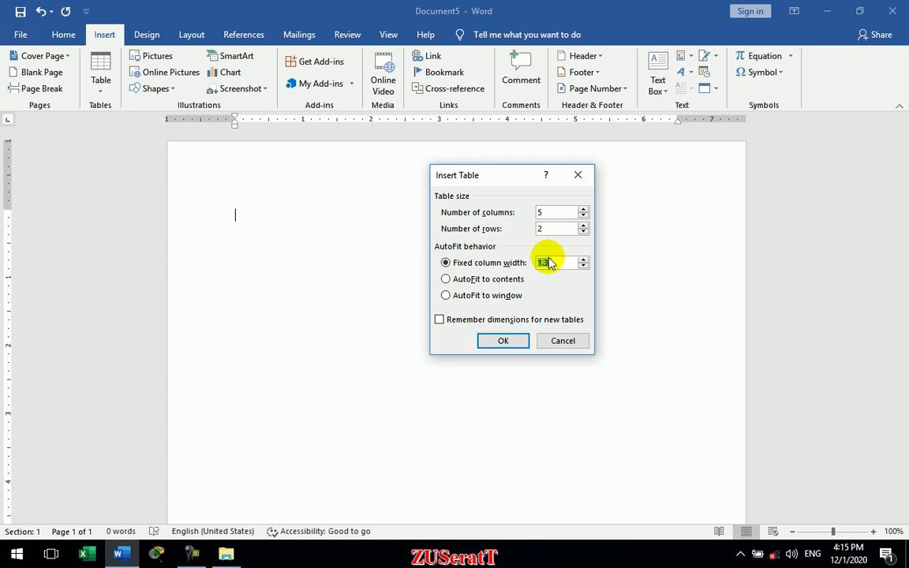
pyautogui.click(453, 280)
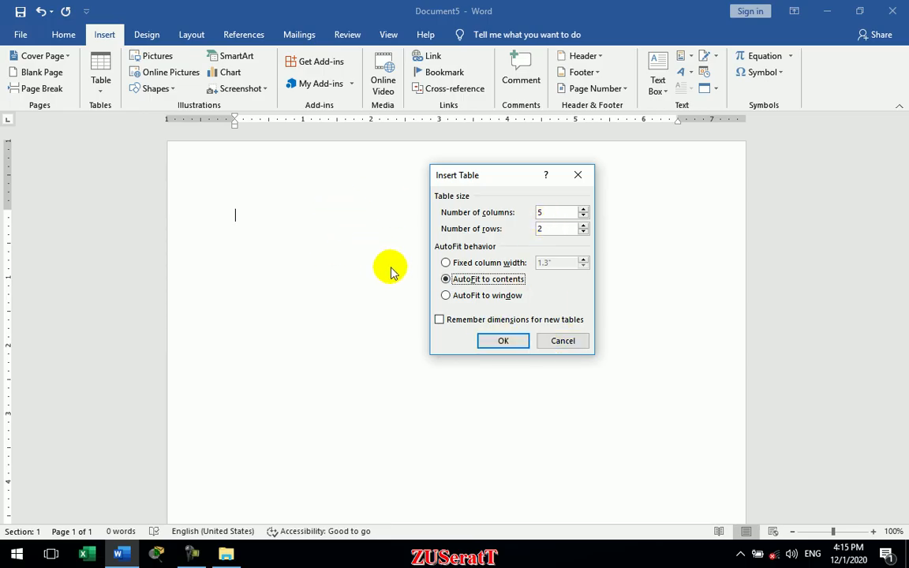
pyautogui.click(502, 340)
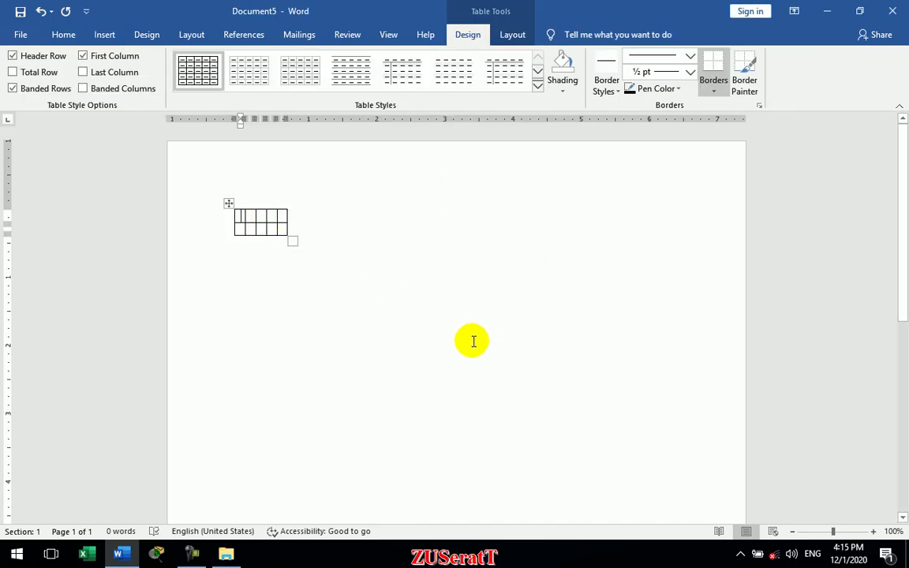
# - Fill the table's header row with Name, F/Name, Salary, Job and Com
pyautogui.write('nd')
pyautogui.press('BackSpace')
pyautogui.write('ame')
pyautogui.press('Tab')
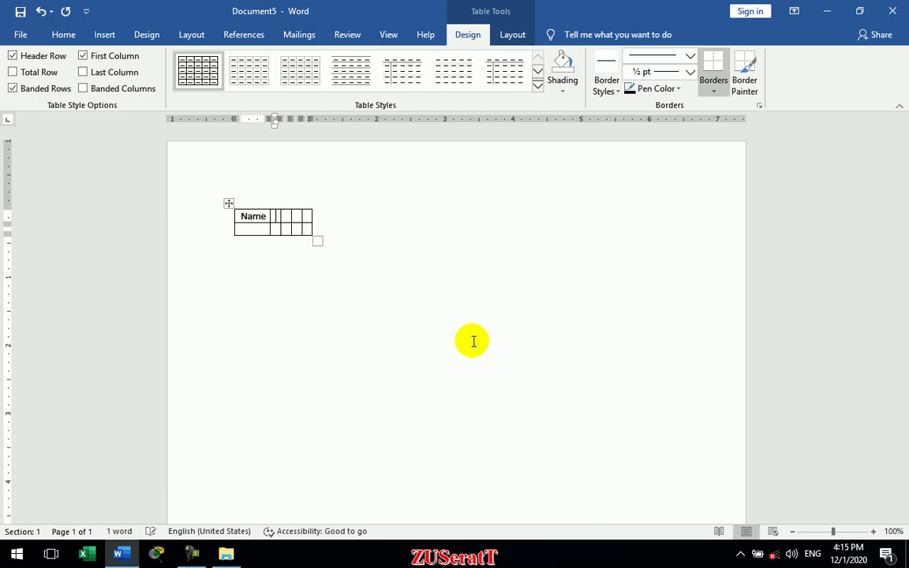
pyautogui.write('F/Namw')
pyautogui.press('BackSpace')
pyautogui.write('e')
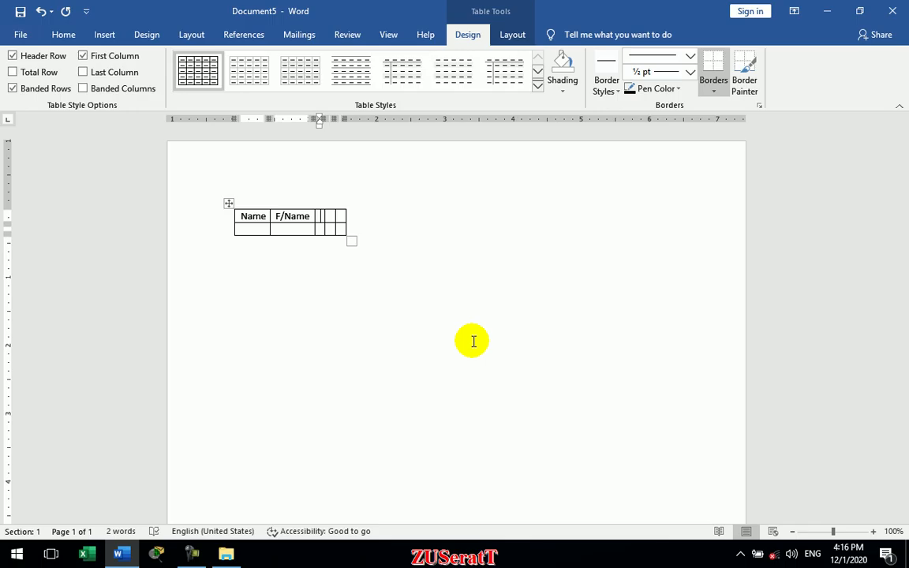
pyautogui.write('salary ')
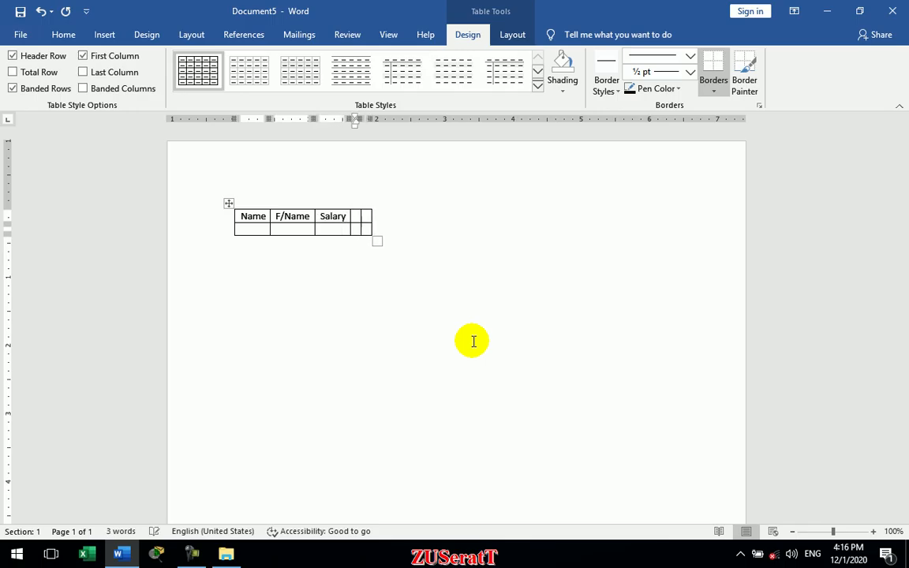
pyautogui.write('jo')
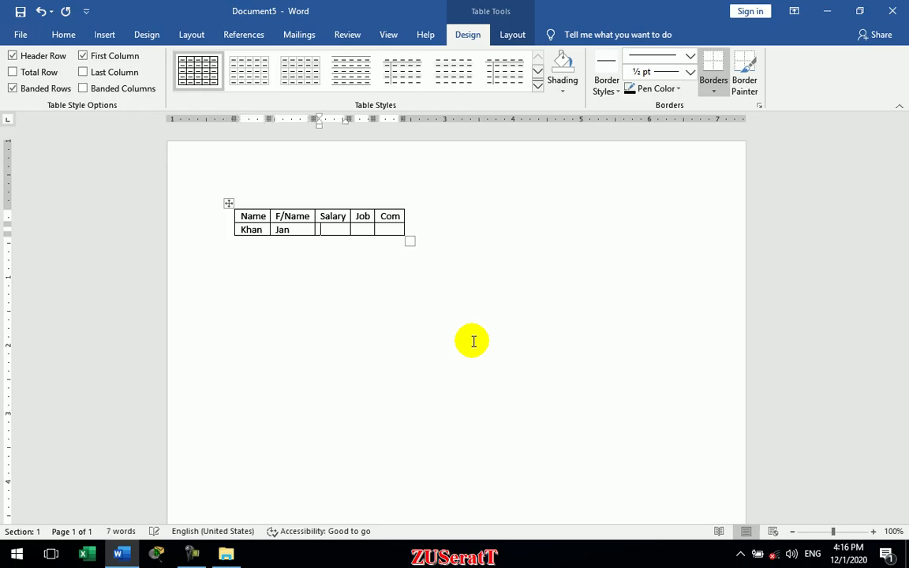
# - Complete the second row with salary 10000, job "Salasma" and Com 200, and add an empty third row
pyautogui.write('000000000')
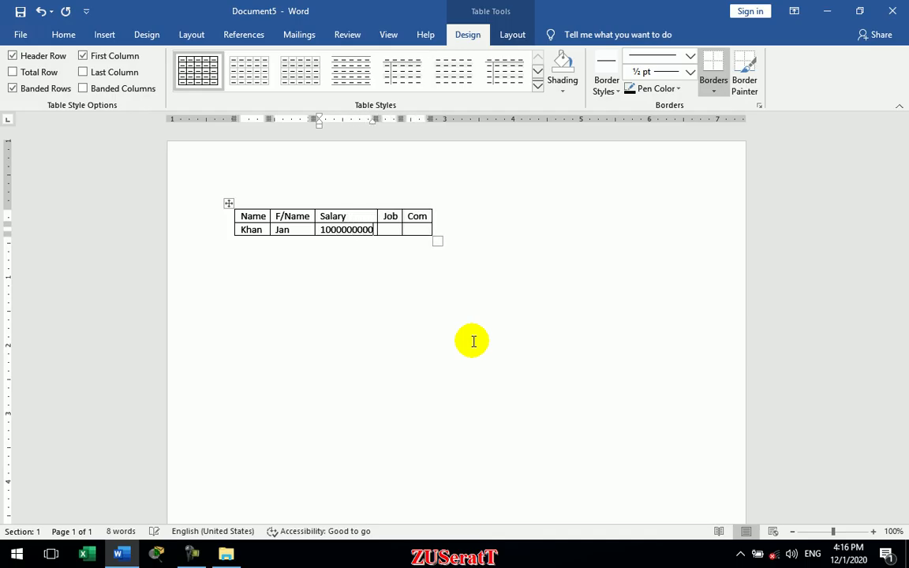
pyautogui.press('BackSpace')
pyautogui.press('BackSpace')
pyautogui.press('BackSpace')
pyautogui.press('BackSpace')
pyautogui.press('BackSpace')
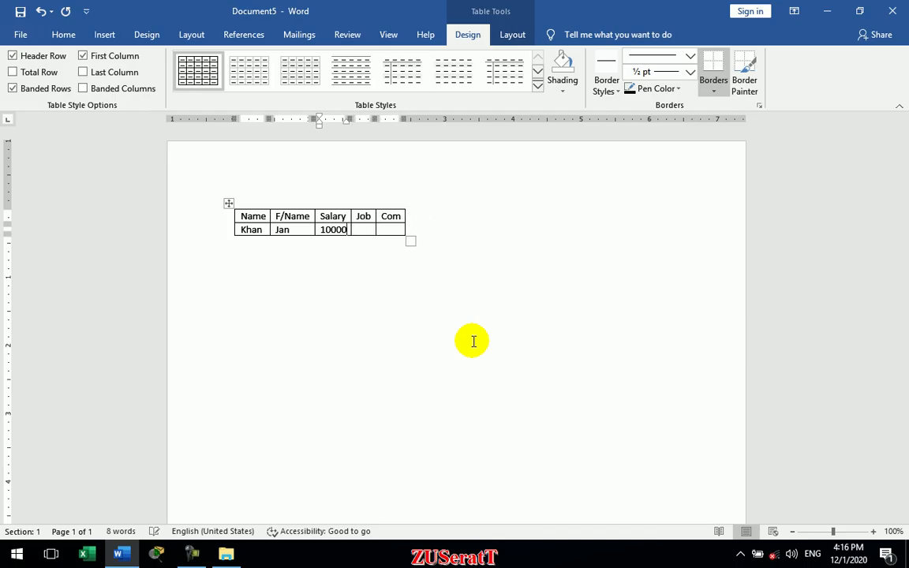
pyautogui.write('salasn')
pyautogui.press('BackSpace')
pyautogui.write('maen')
pyautogui.press('BackSpace')
pyautogui.press('BackSpace')
pyautogui.write('e')
pyautogui.press('BackSpace')
pyautogui.press('Tab')
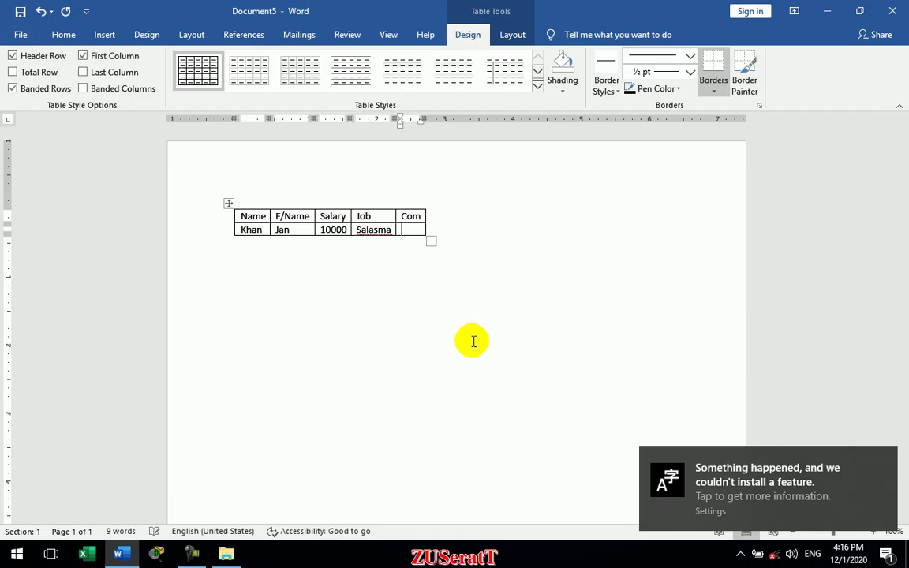
pyautogui.write('200')
pyautogui.press('Tab')
# - Replace the filled table with a one-column, two-row table set to AutoFit to window
pyautogui.hotkey('ctrl', 'z')
pyautogui.hotkey('ctrl', 'z')
pyautogui.hotkey('ctrl', 'z')
pyautogui.hotkey('ctrl', 'z')
pyautogui.hotkey('ctrl', 'z')
pyautogui.hotkey('ctrl', 'z')
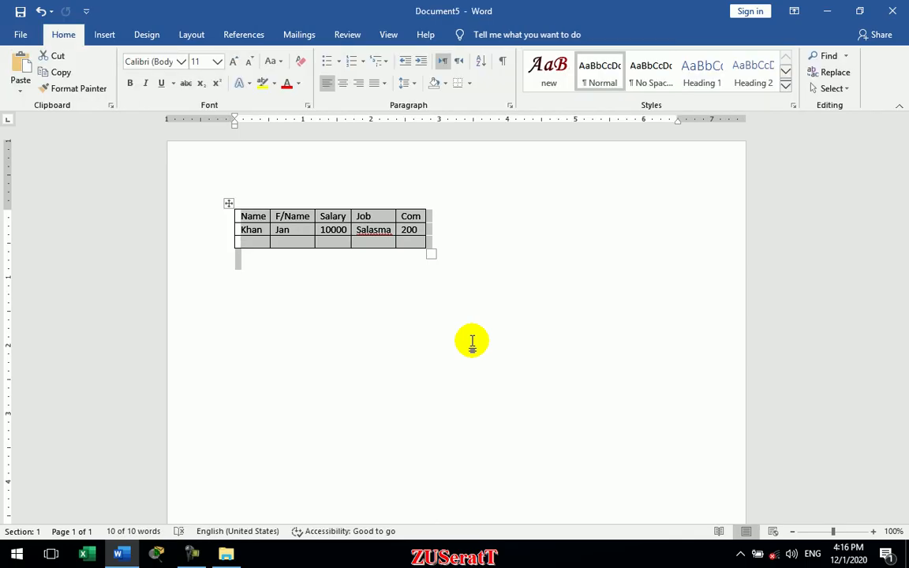
pyautogui.click(105, 37)
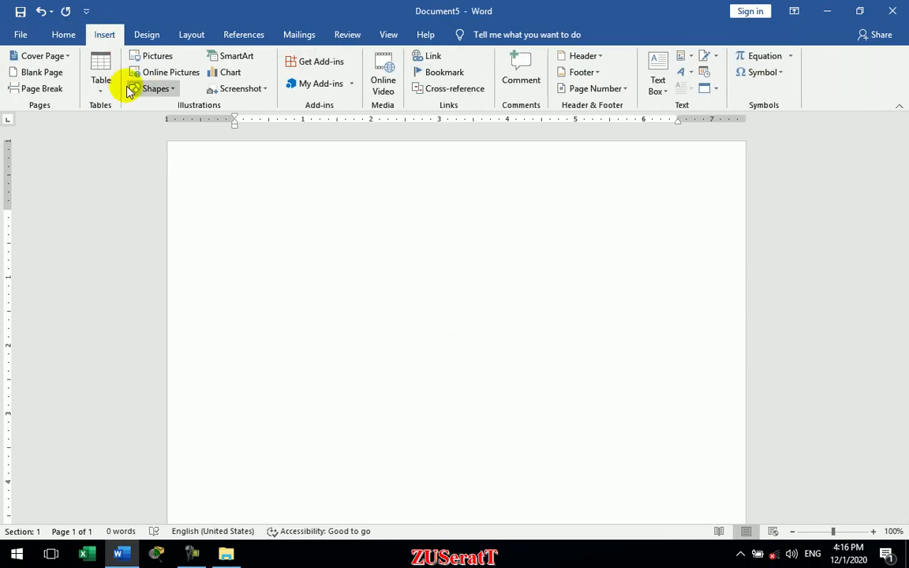
pyautogui.click(100, 79)
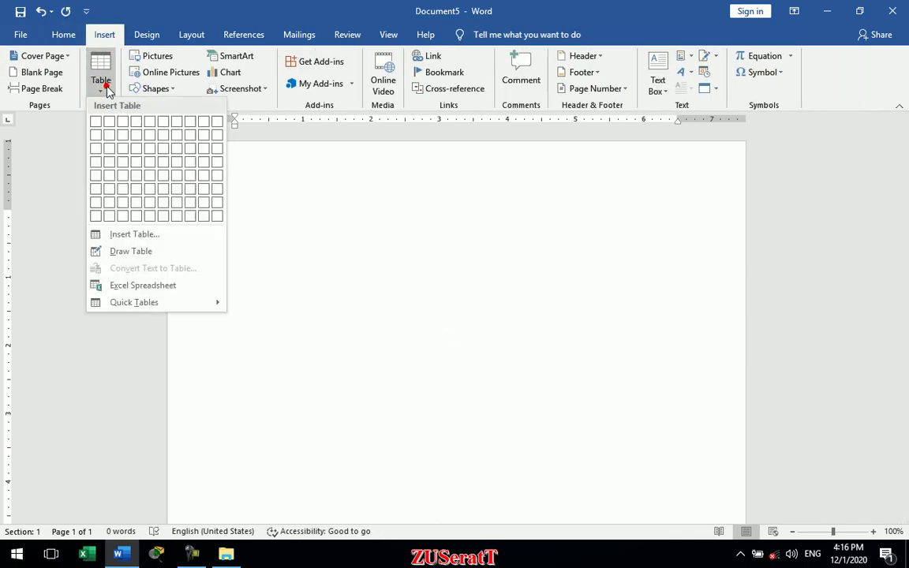
pyautogui.click(164, 241)
pyautogui.click(474, 296)
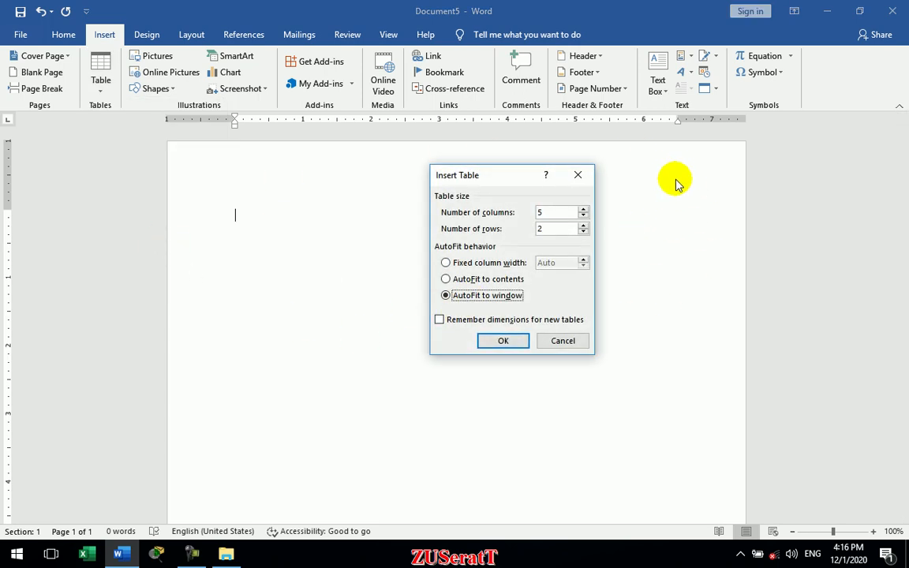
pyautogui.click(538, 212)
pyautogui.press('BackSpace')
pyautogui.click(505, 340)
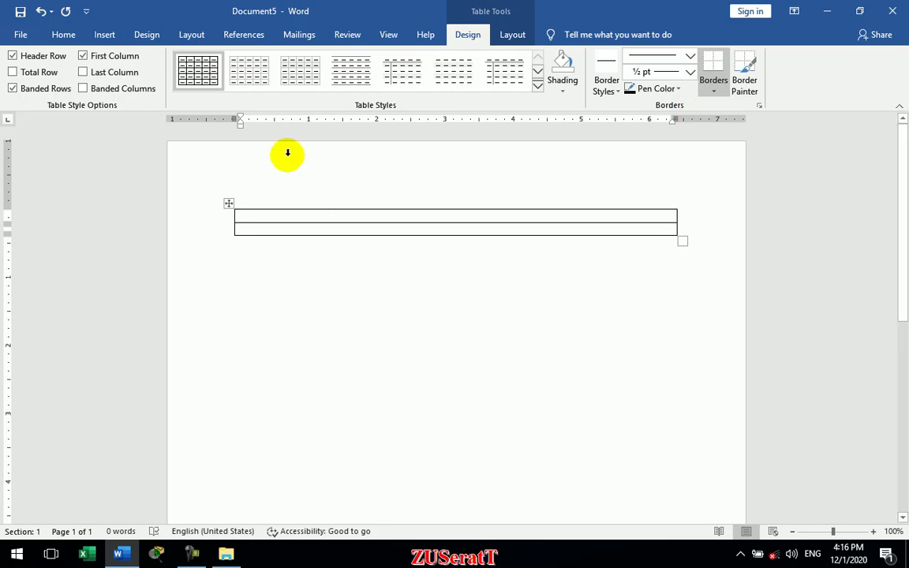
# - Enter "a" in the one-column table's first cell, and clear the whole document
pyautogui.write('a')
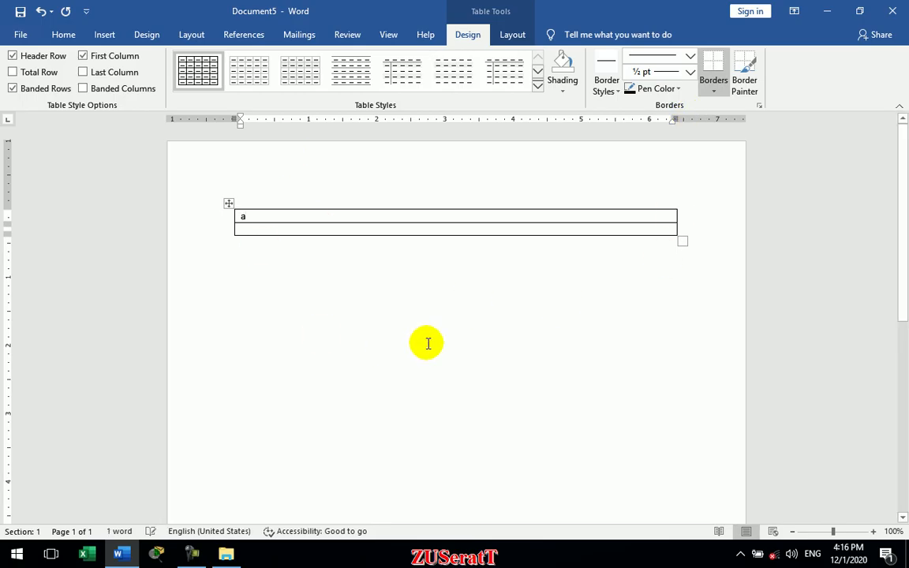
pyautogui.hotkey('ctrl', 'a')
pyautogui.press('BackSpace')
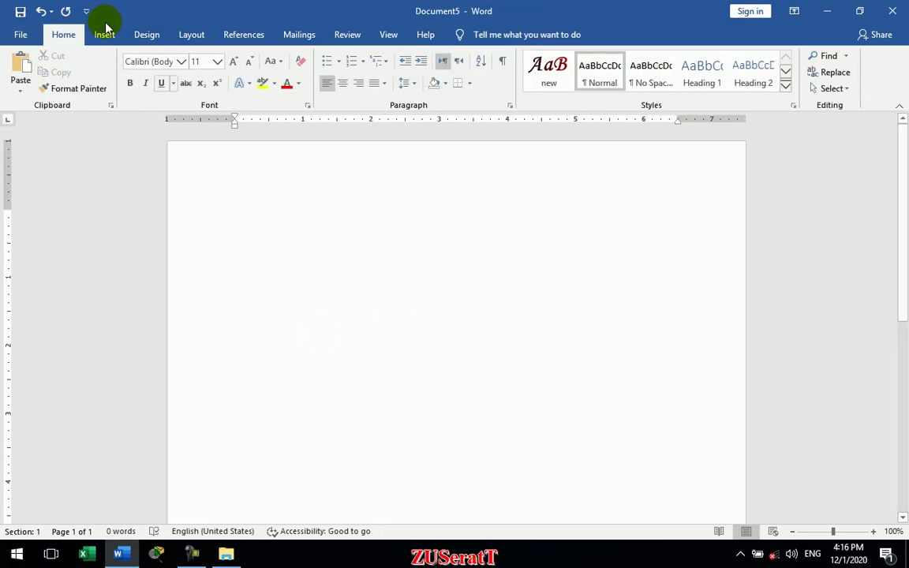
# - Insert a table with five columns, two rows and an automatic fixed column width
pyautogui.click(105, 35)
pyautogui.click(107, 89)
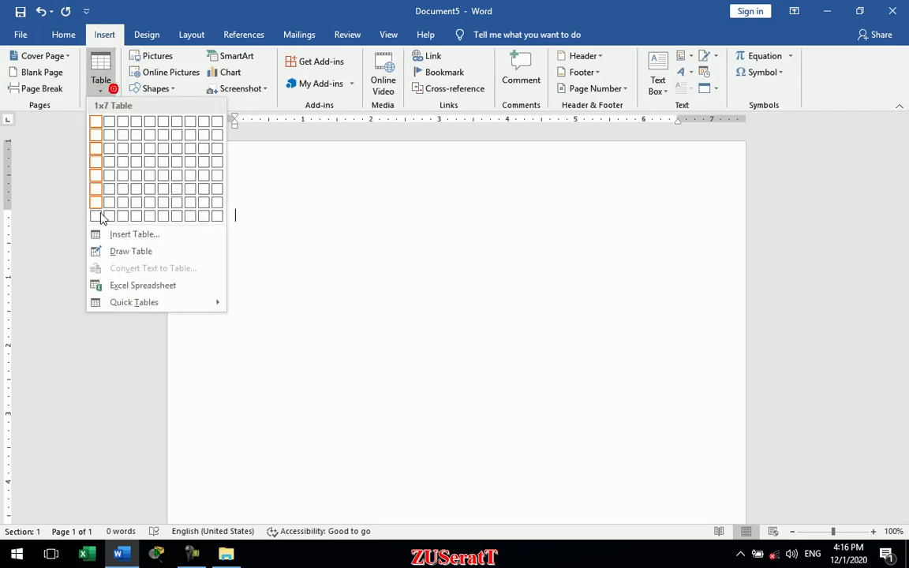
pyautogui.click(178, 236)
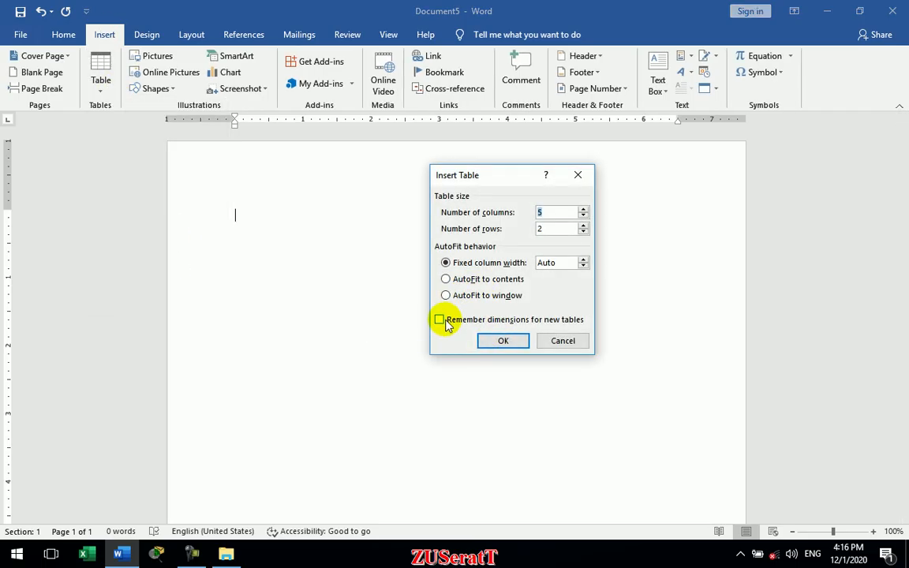
pyautogui.click(502, 344)
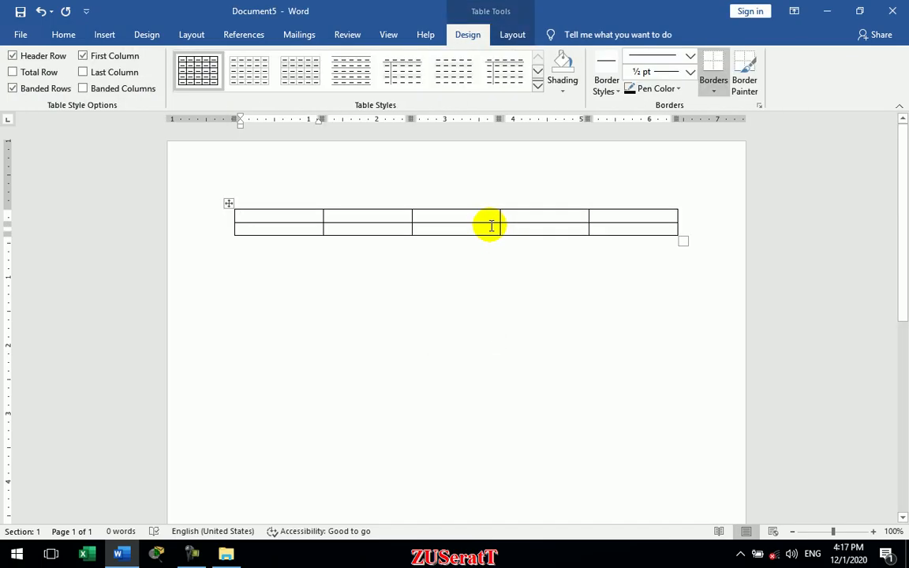
# - Try repeating the table insertion over the selected five-column table, and undo the nested table
pyautogui.hotkey('ctrl', 'a')
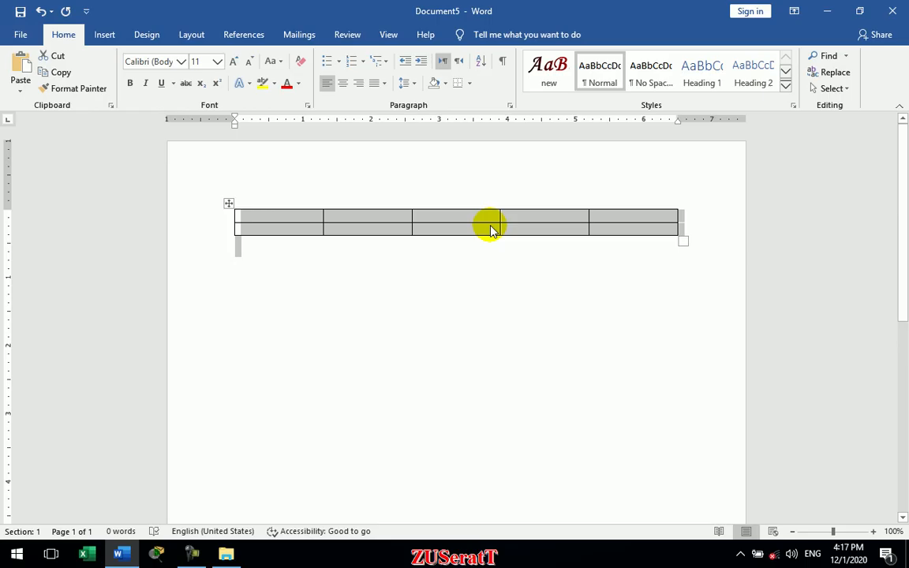
pyautogui.hotkey('ctrl', 'y')
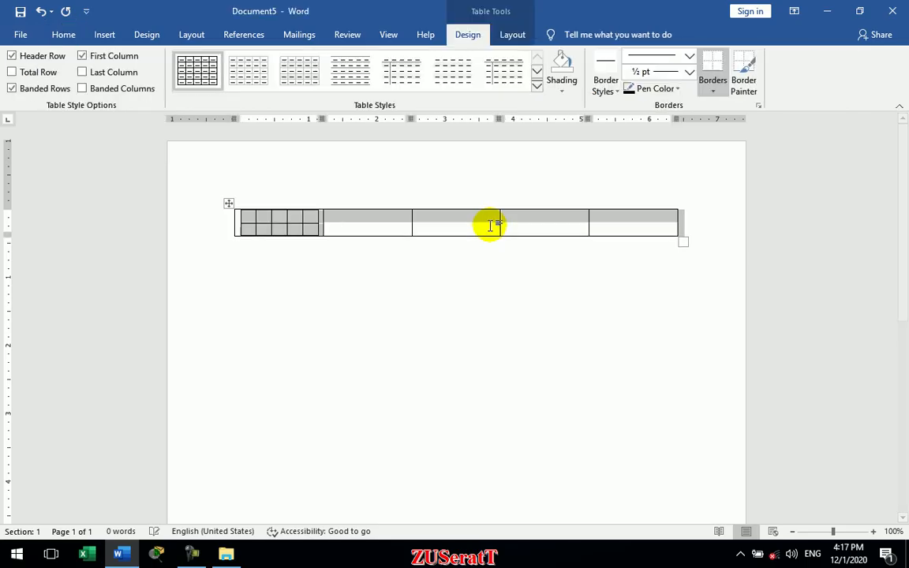
pyautogui.hotkey('ctrl', 'z')
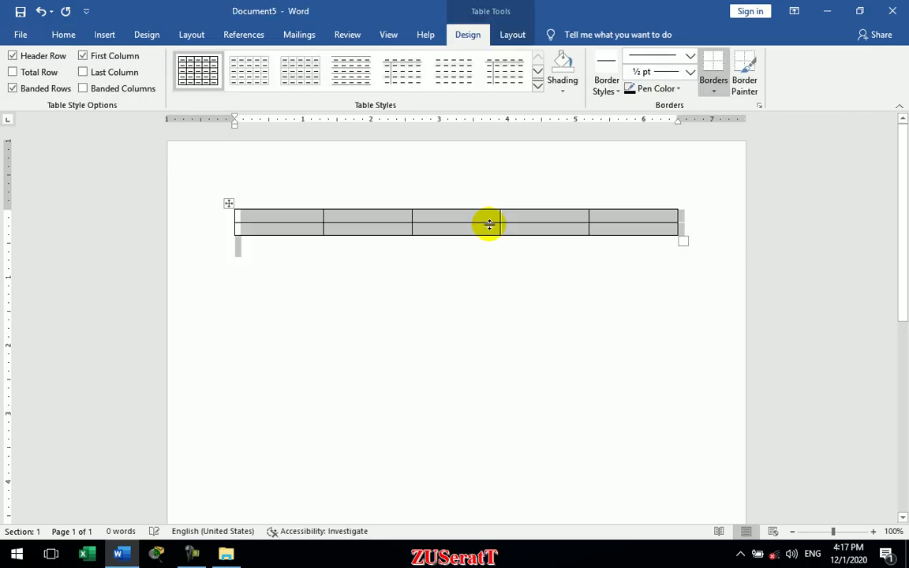
pyautogui.hotkey('ctrl', 'y')
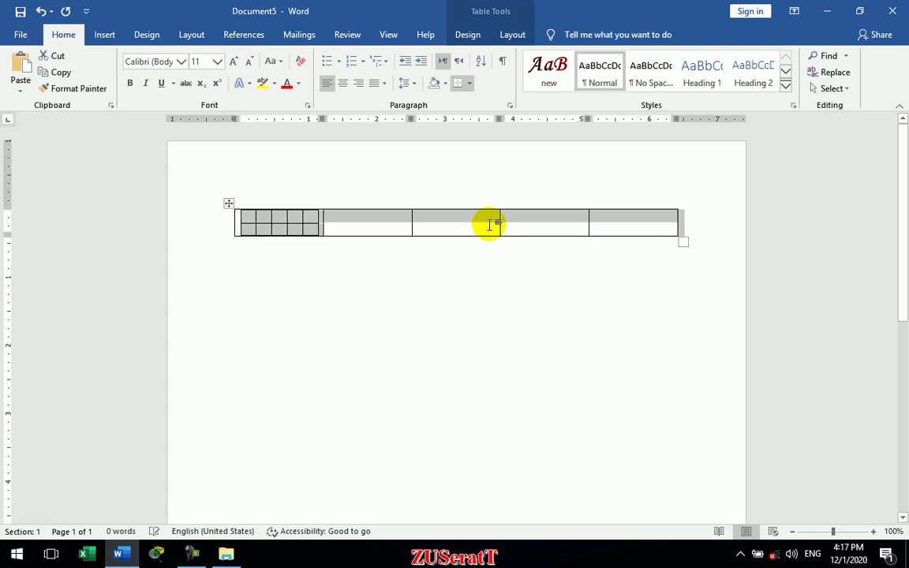
pyautogui.press('F3')
pyautogui.press('F4')
pyautogui.click(460, 317)
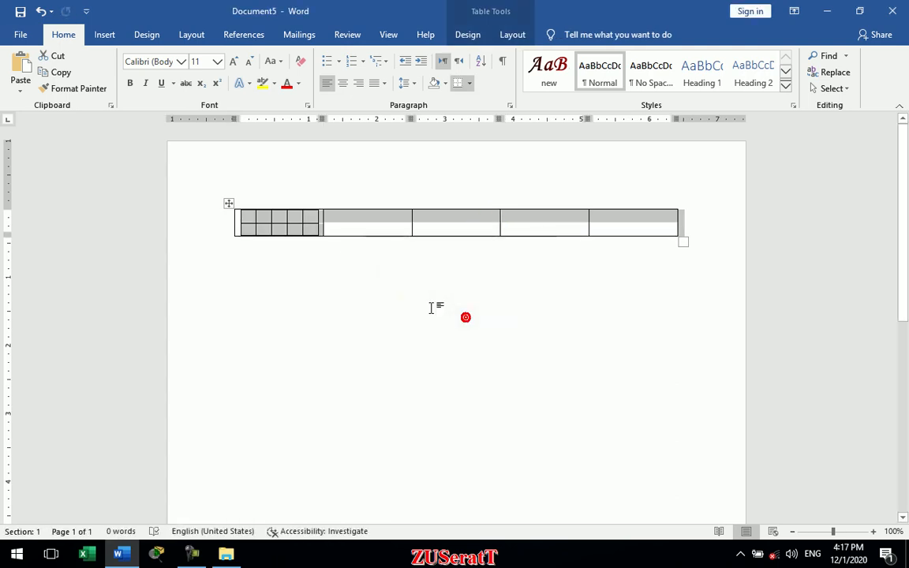
pyautogui.hotkey('ctrl', 'z')
# - Clear the document and insert a table with 30 columns and two rows
pyautogui.hotkey('ctrl', 'a')
pyautogui.press('Delete')
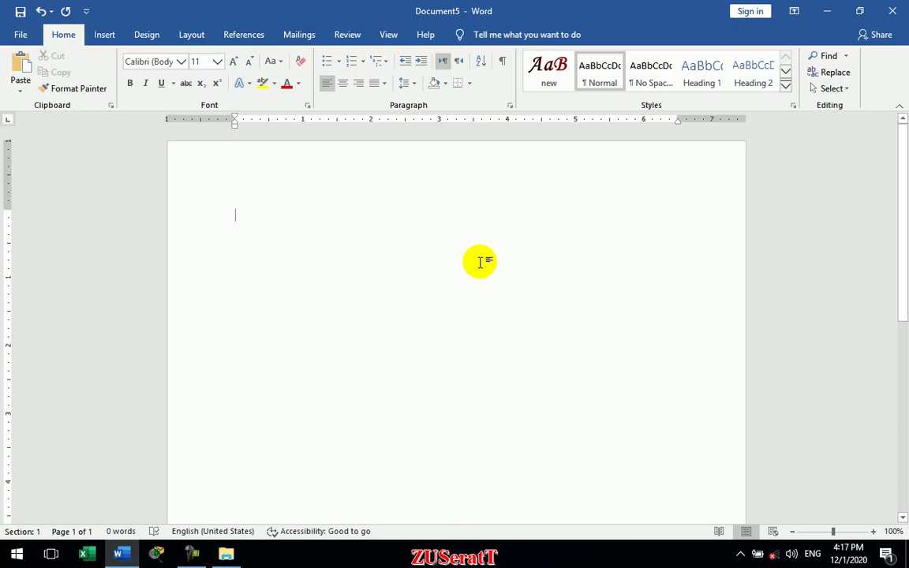
pyautogui.click(106, 35)
pyautogui.click(101, 85)
pyautogui.click(180, 238)
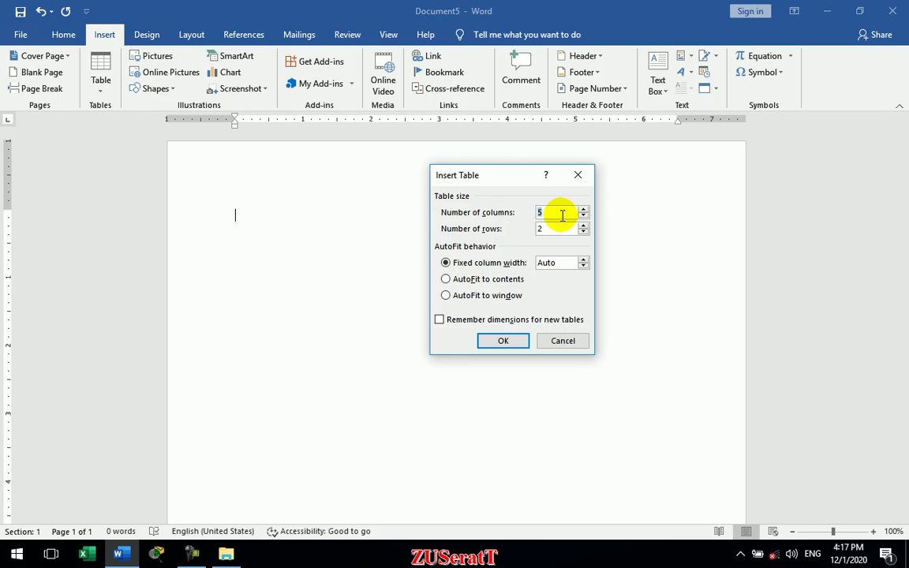
pyautogui.write('30')
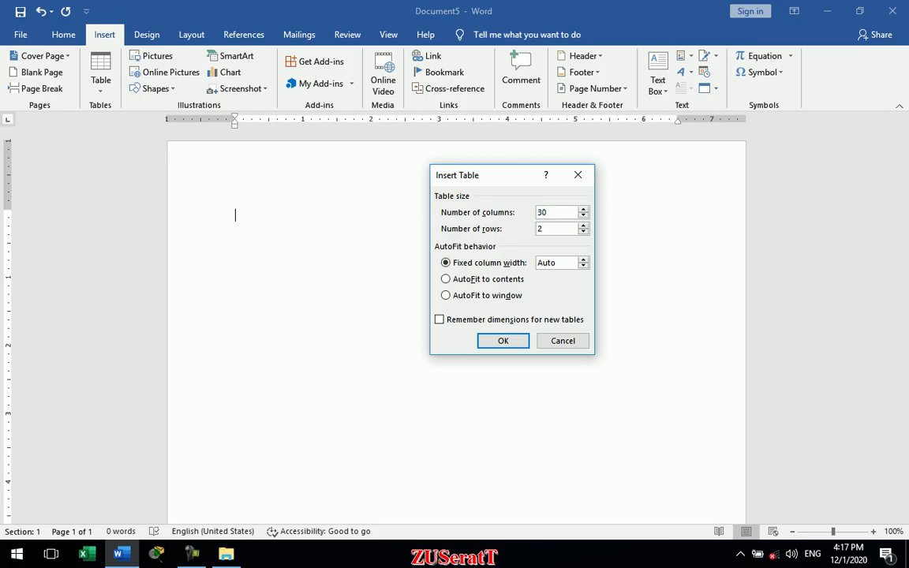
pyautogui.click(505, 340)
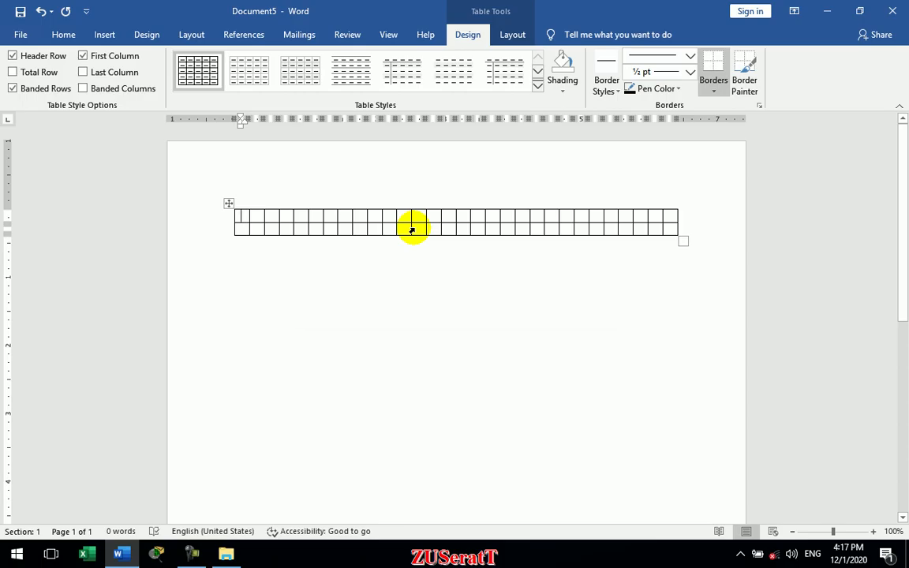
# - Close the current document without saving and create a new blank document
pyautogui.hotkey('alt', 'F4')
pyautogui.press('n')
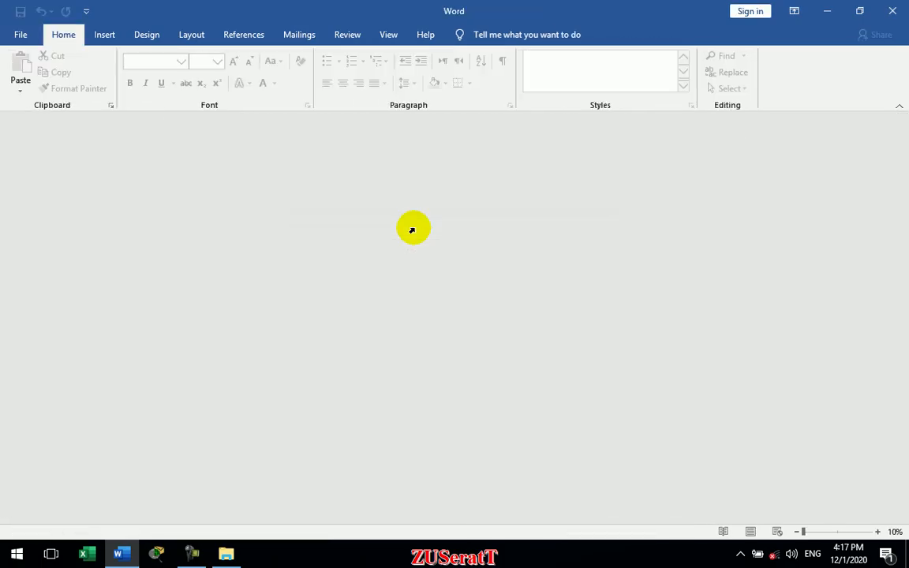
pyautogui.hotkey('ctrl', 'n')
# - Insert a 30-column, two-row table with its dimensions remembered for new tables
pyautogui.click(105, 35)
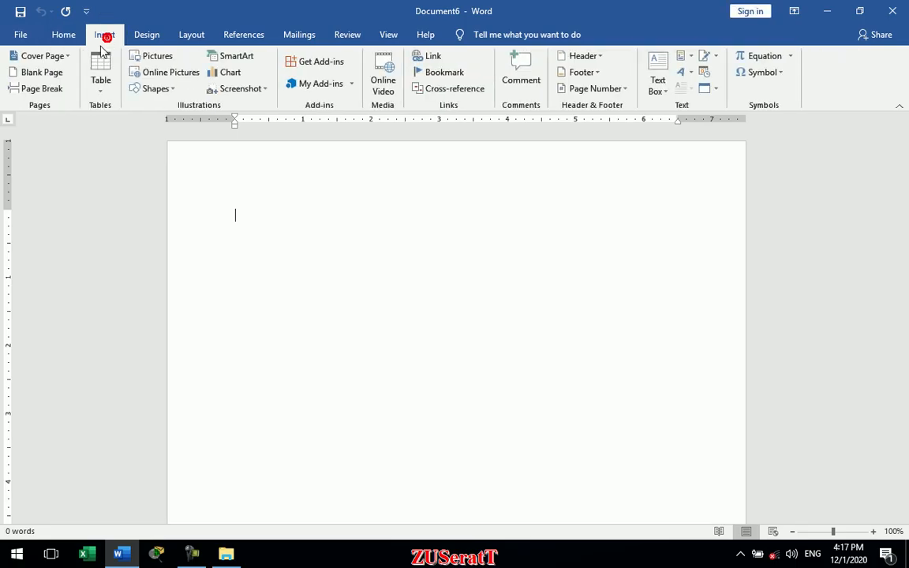
pyautogui.click(110, 90)
pyautogui.click(162, 234)
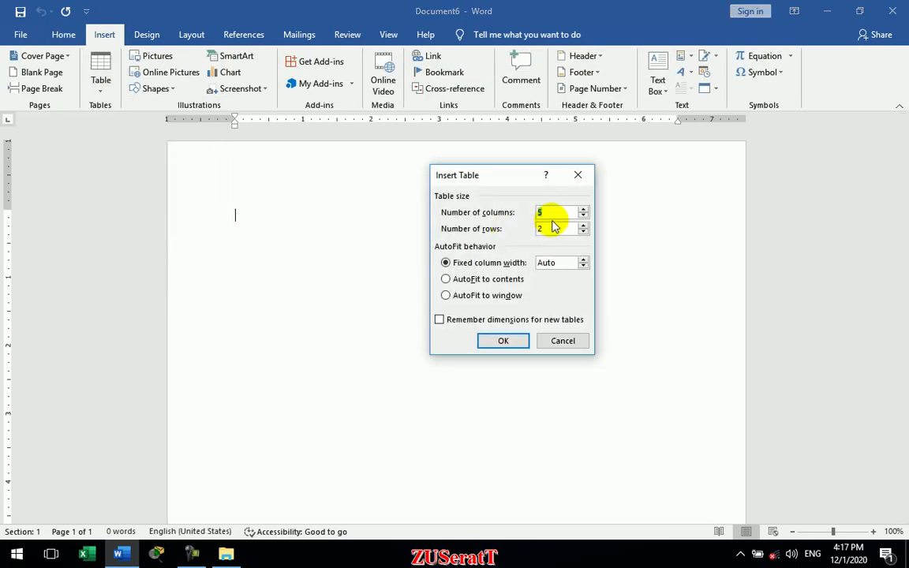
pyautogui.write('30')
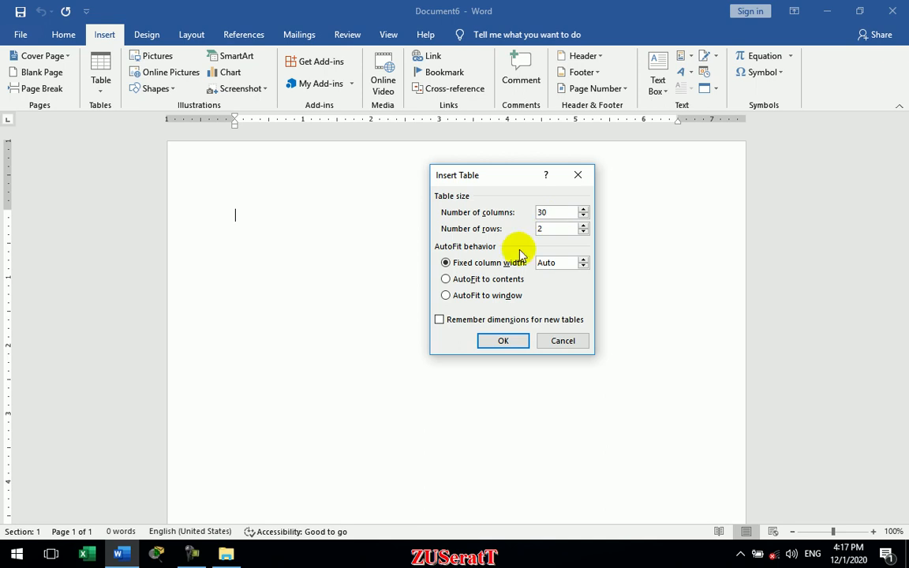
pyautogui.click(484, 320)
pyautogui.click(505, 340)
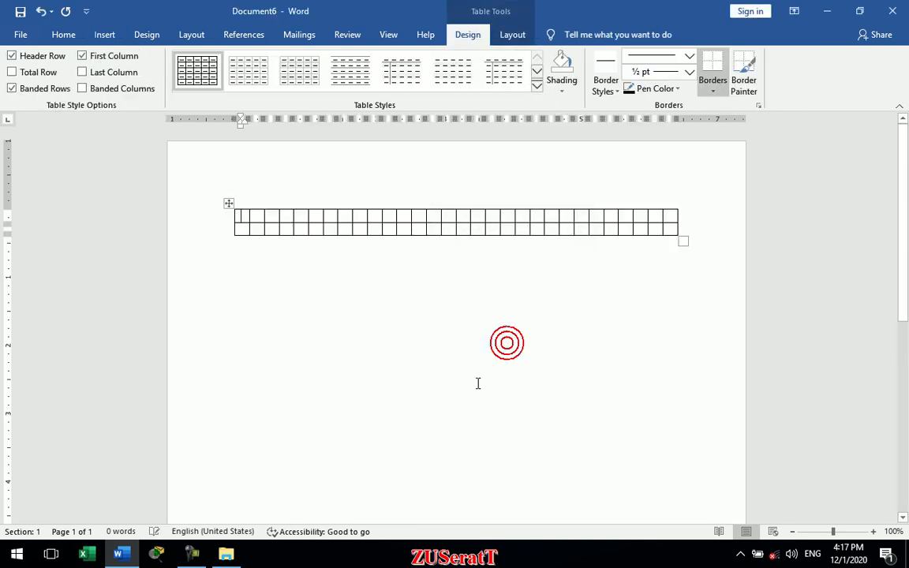
# - Clear the document and insert another table using the remembered size of 30 columns and two rows
pyautogui.hotkey('ctrl', 'a')
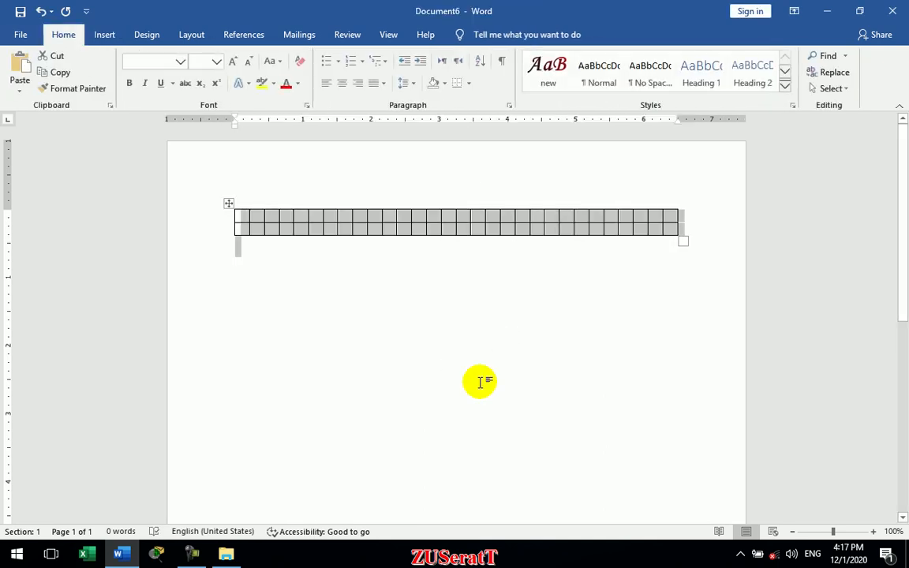
pyautogui.press('Delete')
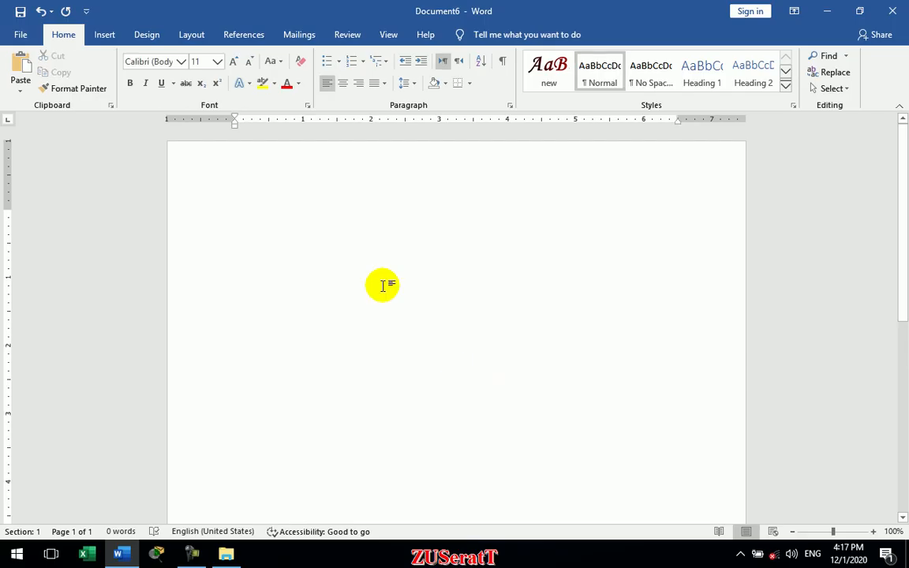
pyautogui.click(106, 34)
pyautogui.click(103, 83)
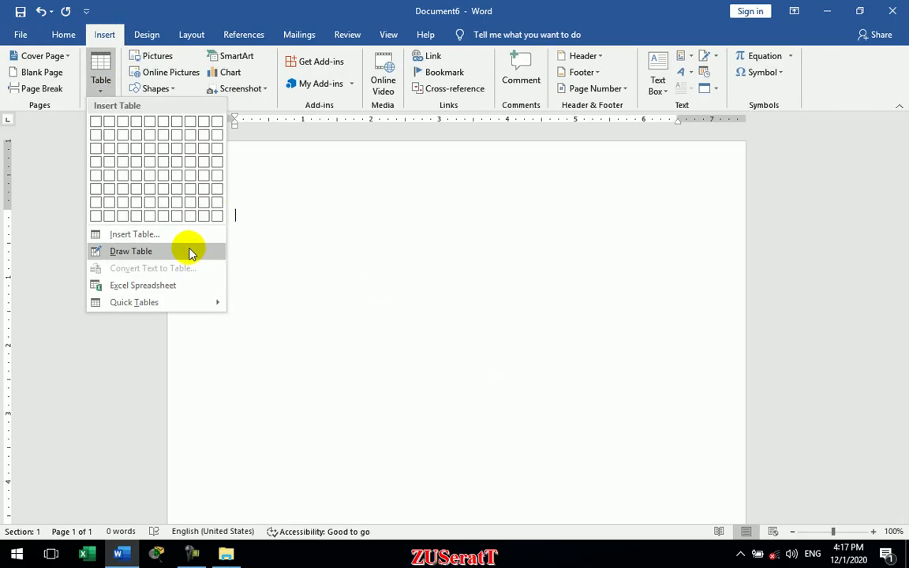
pyautogui.click(188, 236)
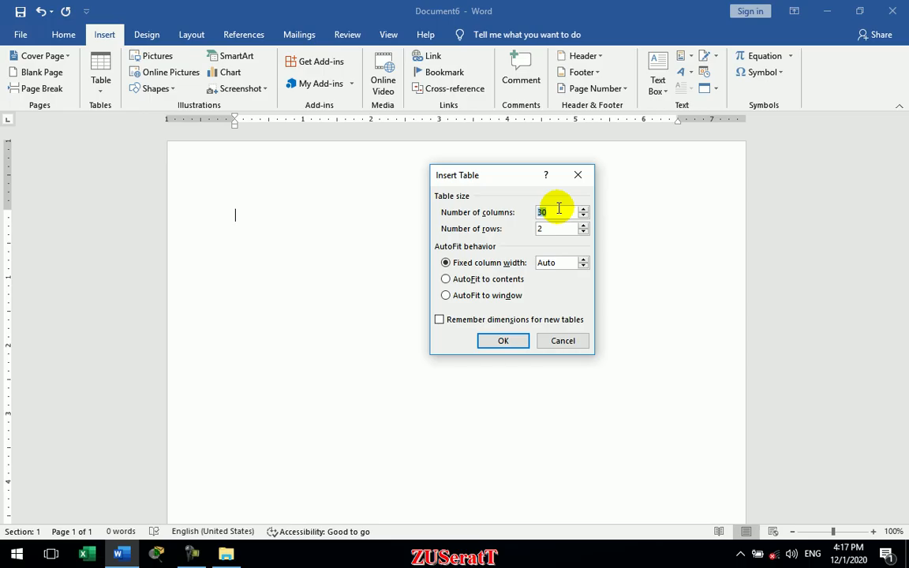
pyautogui.click(503, 341)
# - Discard the document holding the 30-column table without saving and start another blank document
pyautogui.hotkey('ctrl', 'w')
pyautogui.press('Tab')
pyautogui.press('Return')
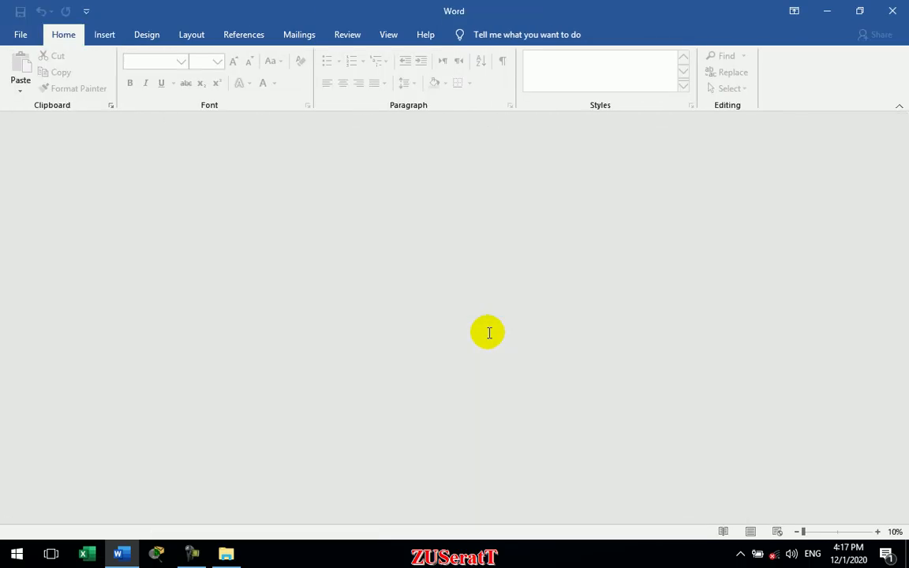
pyautogui.hotkey('ctrl', 'n')
# - Check the default table dimensions offered for a new table in this document, without inserting one
pyautogui.click(104, 34)
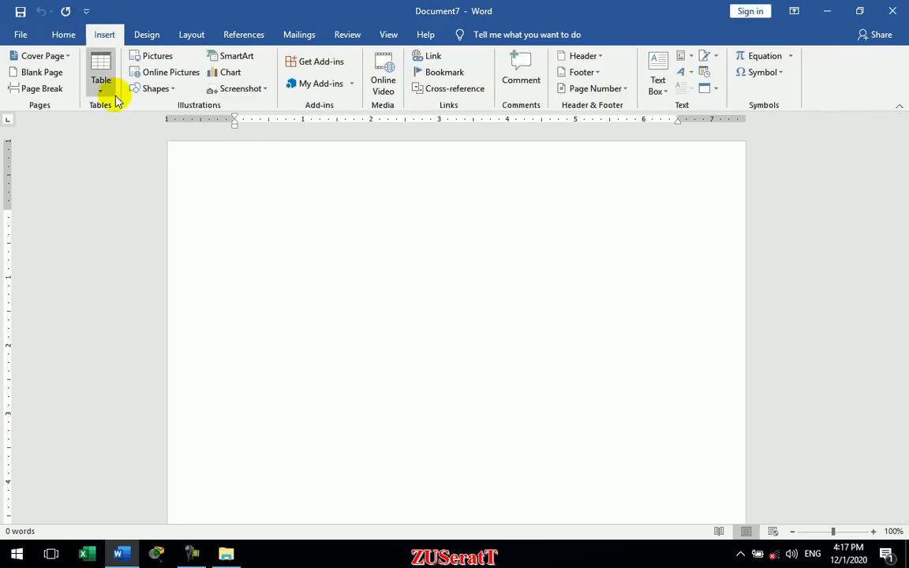
pyautogui.click(101, 85)
pyautogui.click(142, 232)
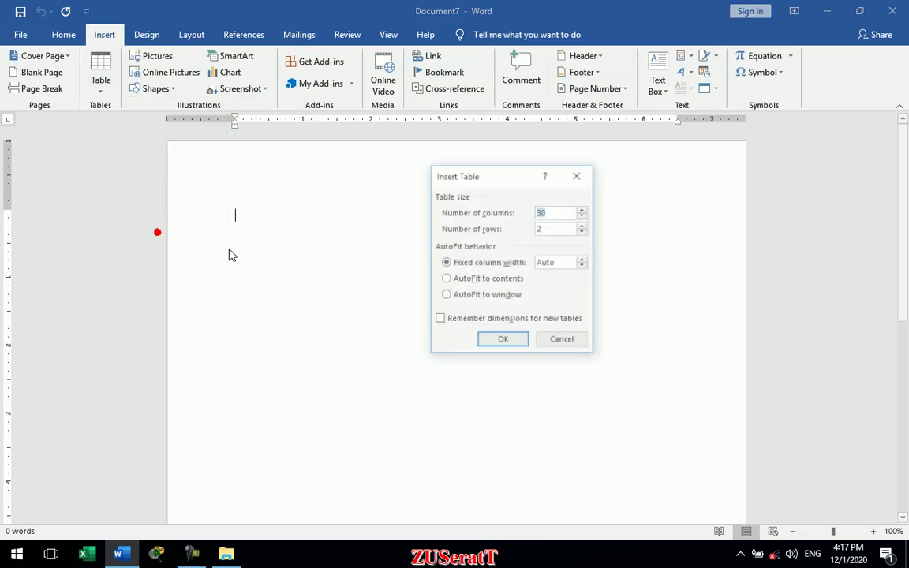
pyautogui.click(562, 342)
pyautogui.click(91, 81)
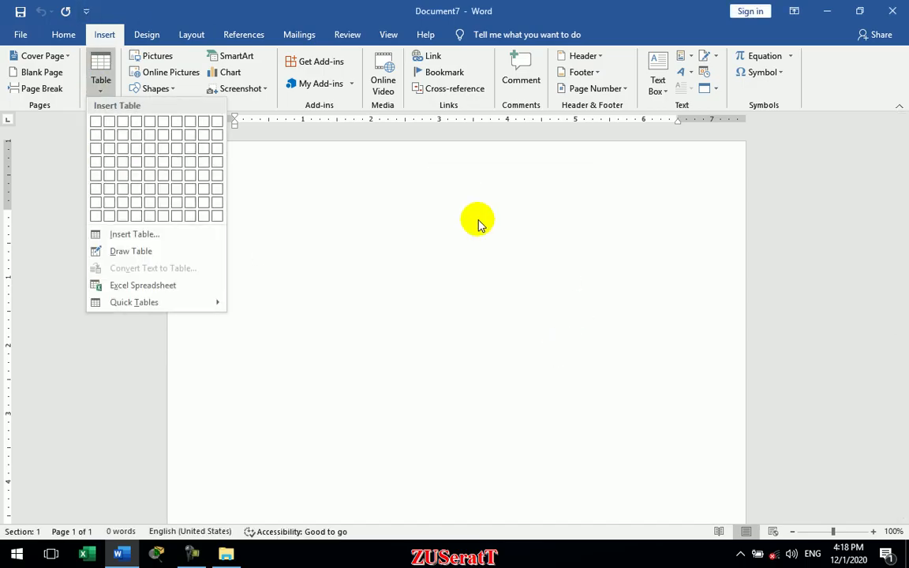
pyautogui.click(446, 219)
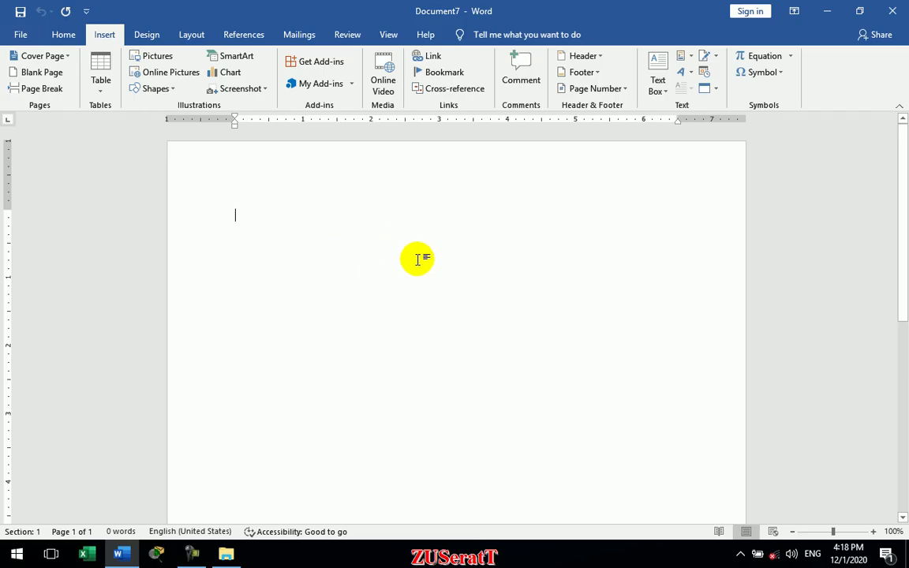
# - Draw a freehand table outline about 3.25" wide and 2" high near the page's upper edge
pyautogui.click(102, 89)
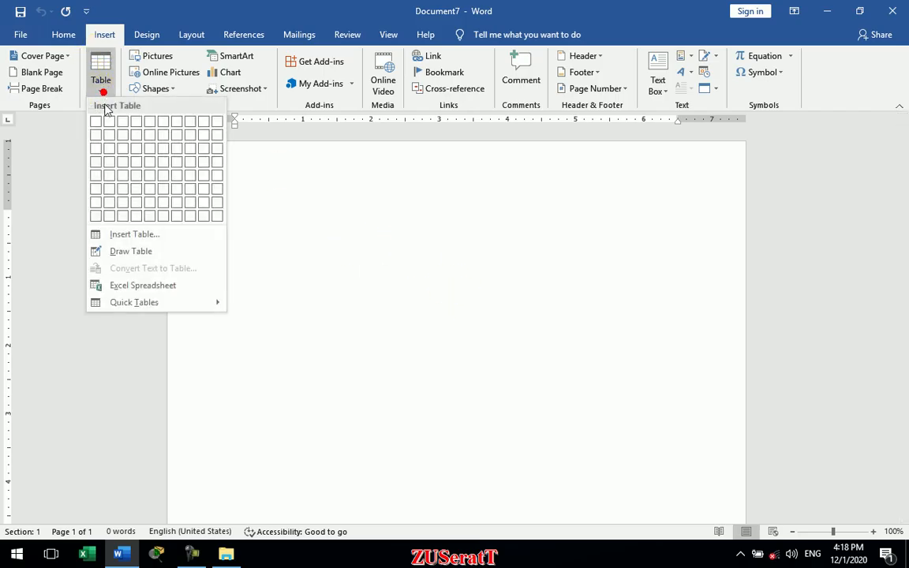
pyautogui.click(130, 250)
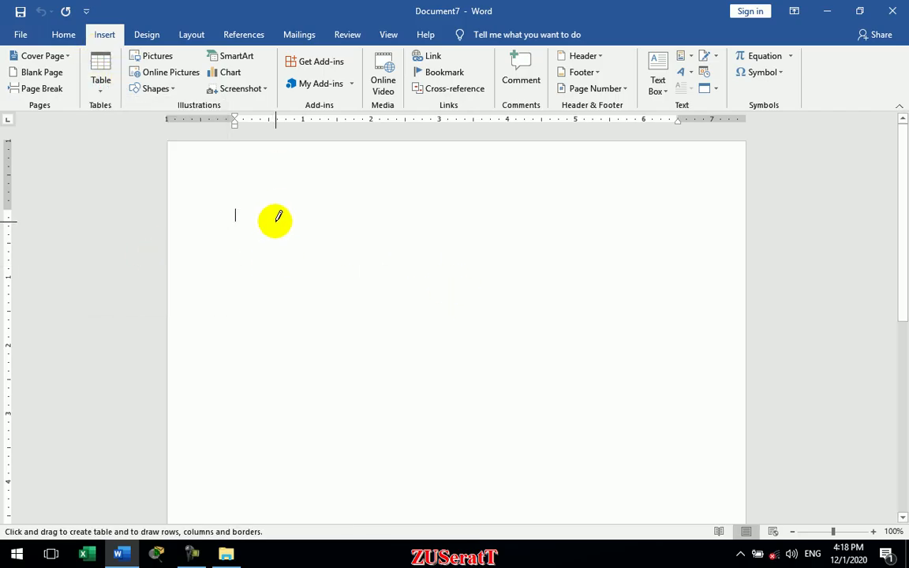
pyautogui.moveTo(294, 197)
pyautogui.mouseDown()
pyautogui.moveTo(377, 263)
pyautogui.moveTo(512, 335)
pyautogui.moveTo(491, 353)
pyautogui.mouseUp()
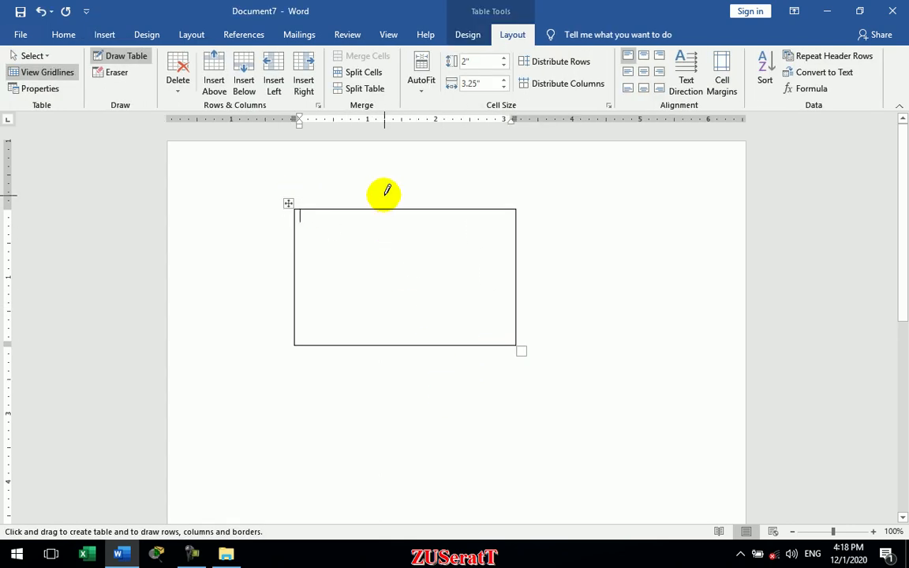
# - Divide the drawn table with two vertical lines, two full-width horizontal lines and two shorter horizontal lines in its upper-right part
pyautogui.moveTo(384, 209); pyautogui.dragTo(390, 319)
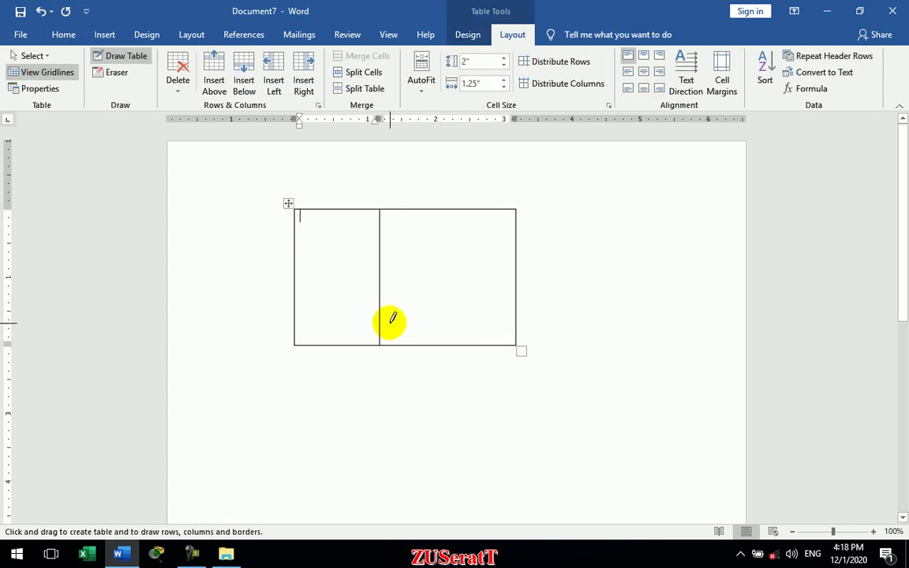
pyautogui.moveTo(295, 269); pyautogui.dragTo(484, 276)
pyautogui.moveTo(378, 241); pyautogui.dragTo(511, 240)
pyautogui.moveTo(381, 220)
pyautogui.mouseDown()
pyautogui.moveTo(508, 218)
pyautogui.moveTo(484, 284)
pyautogui.moveTo(481, 352)
pyautogui.mouseUp()
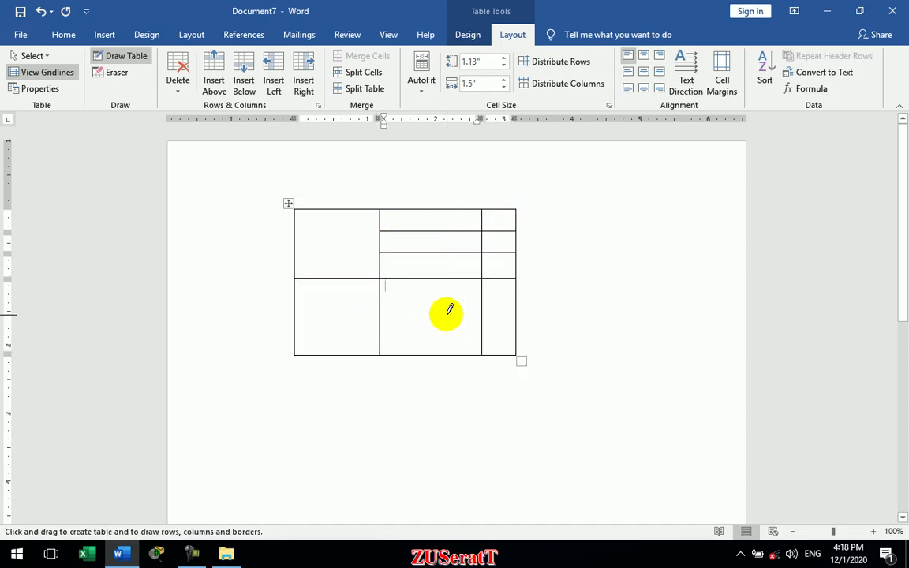
pyautogui.moveTo(298, 310); pyautogui.dragTo(502, 308)
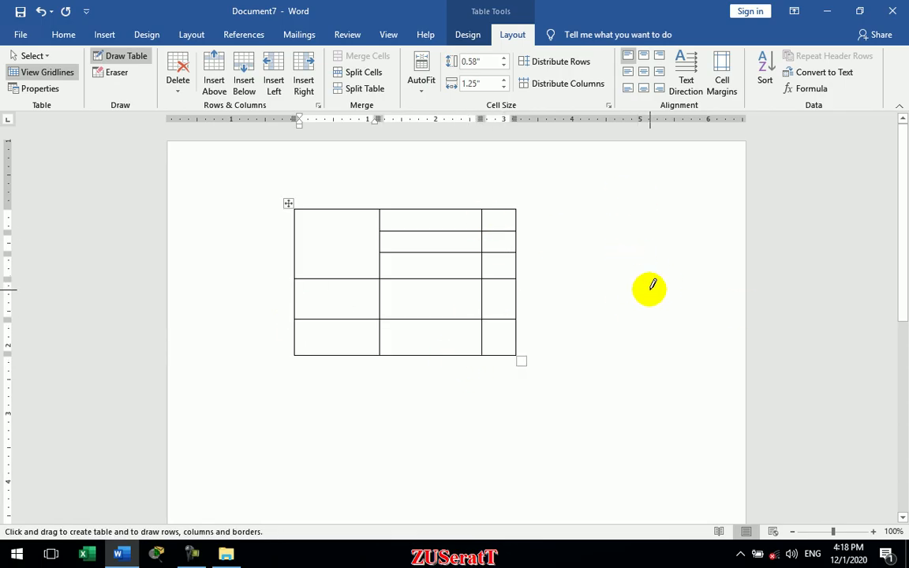
# - Clear the drawn table and insert an embedded Excel spreadsheet in its place
pyautogui.hotkey('ctrl', 'a')
pyautogui.press('Delete')
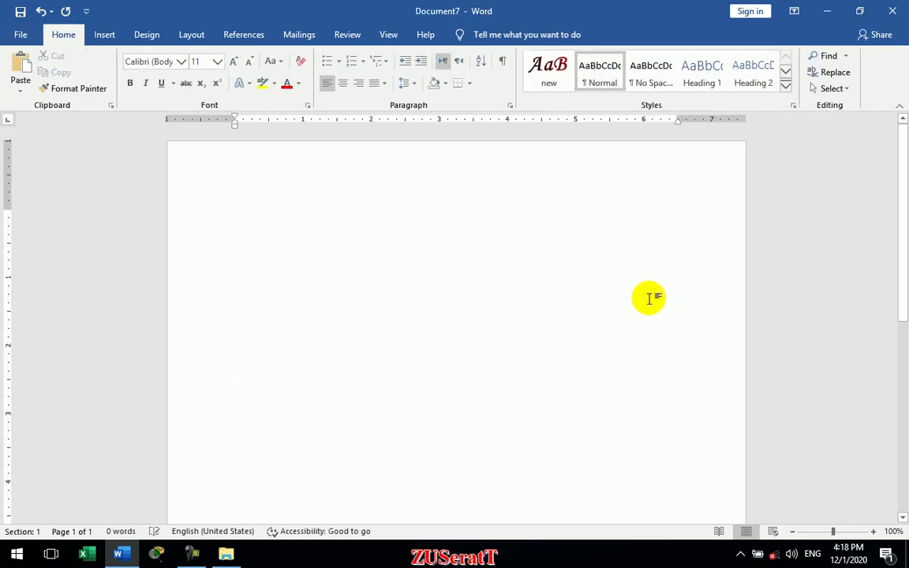
pyautogui.click(104, 34)
pyautogui.click(98, 79)
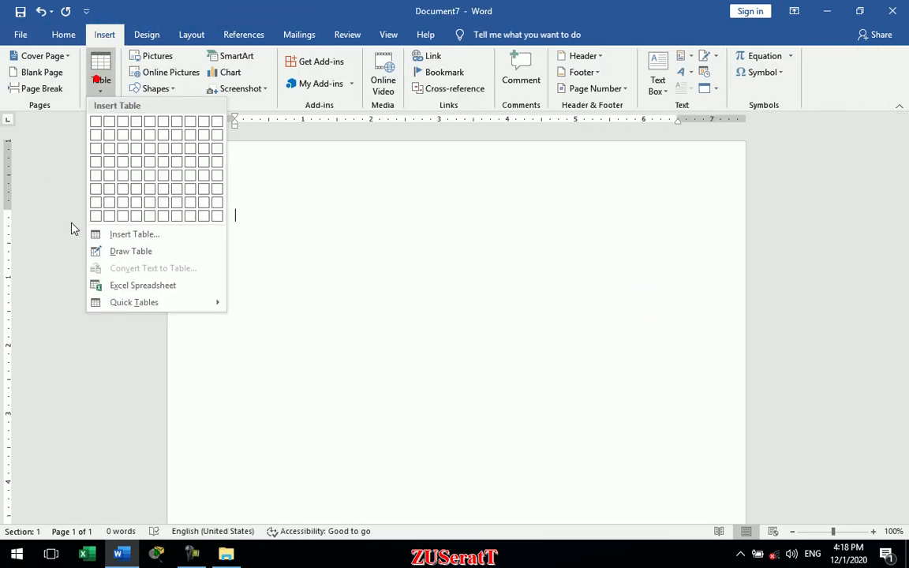
pyautogui.click(184, 287)
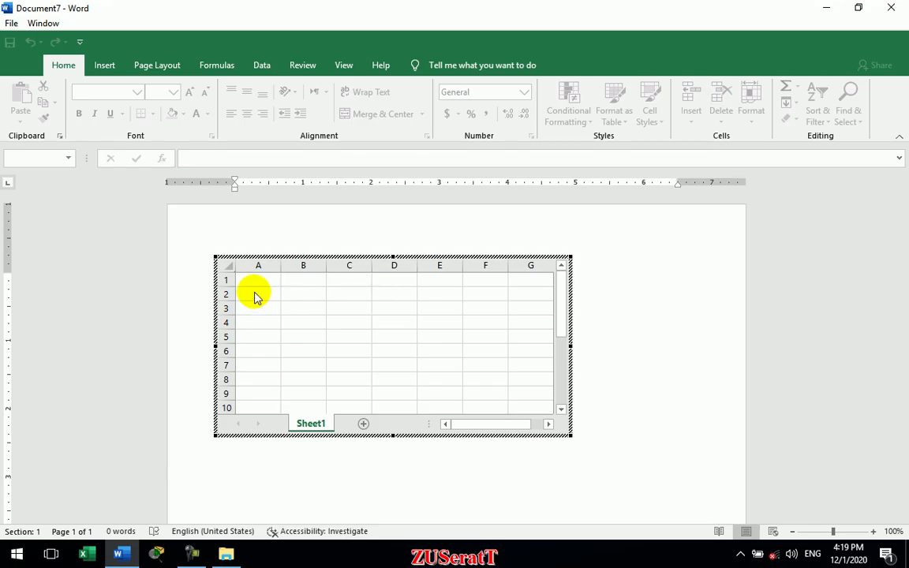
# - Enter the headings name, f/name, job and salary in cells A2 to D2 of the embedded spreadsheet
pyautogui.click(278, 293)
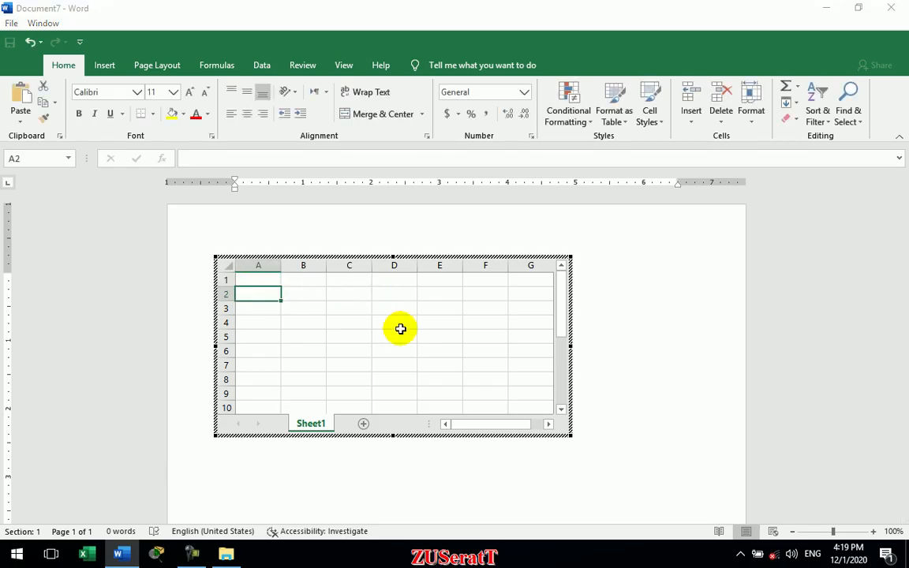
pyautogui.write('name')
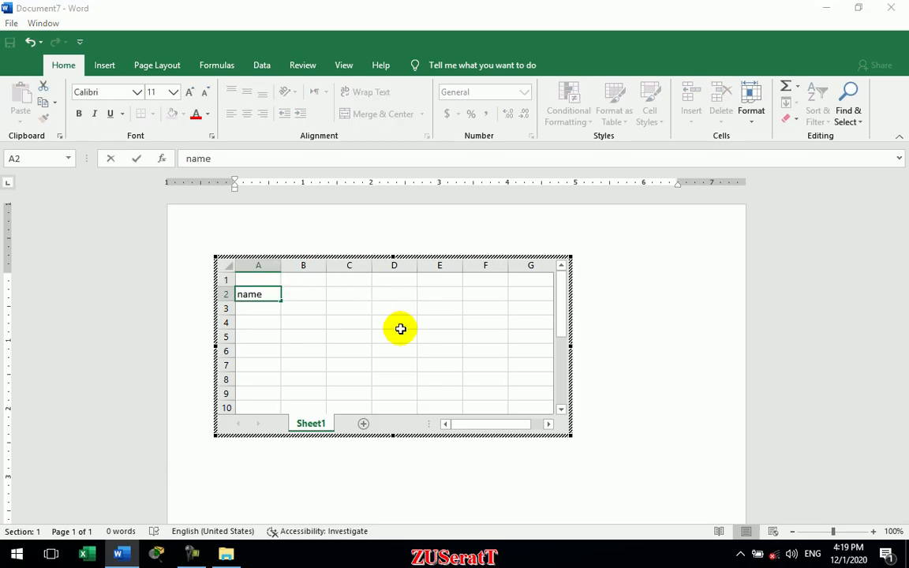
pyautogui.press('Tab')
pyautogui.write('f/name')
pyautogui.press('Tab')
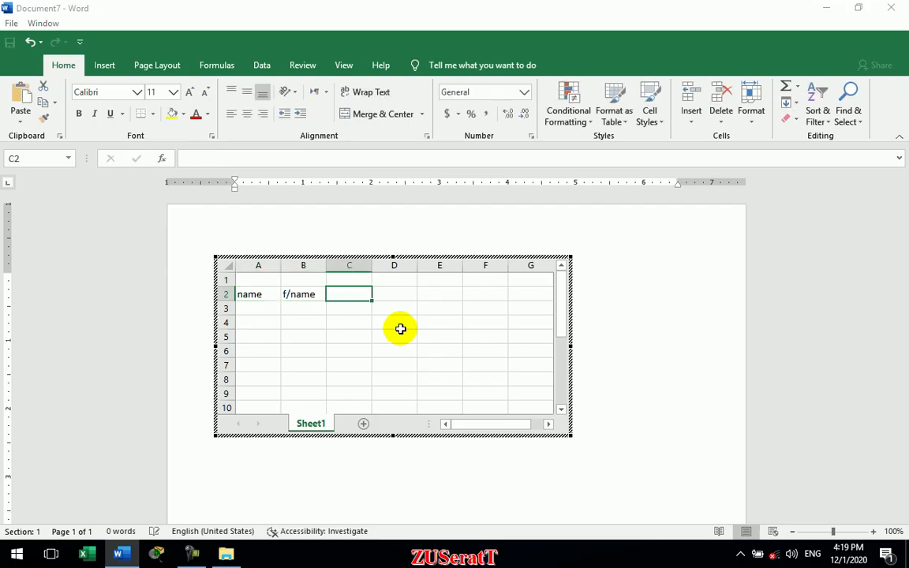
pyautogui.write('job')
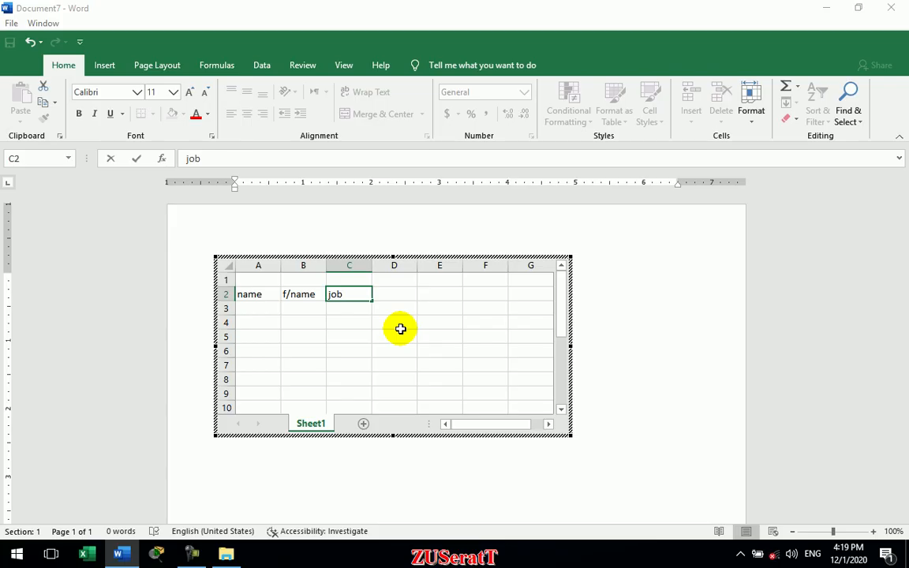
pyautogui.press('Tab')
pyautogui.write('salary')
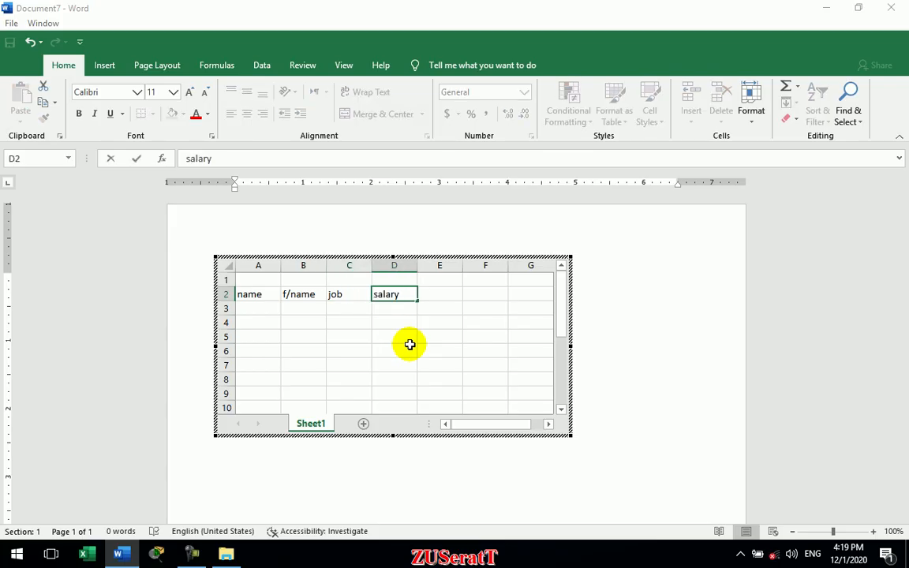
pyautogui.press('Return')
# - Leave spreadsheet editing and check how the embedded sheet looks in the print preview
pyautogui.moveTo(239, 294); pyautogui.dragTo(450, 365)
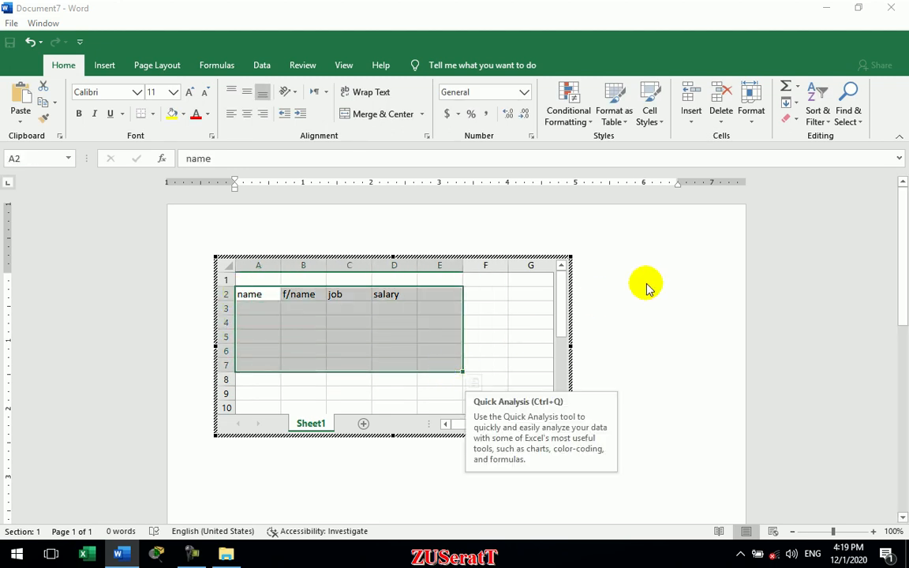
pyautogui.click(651, 281)
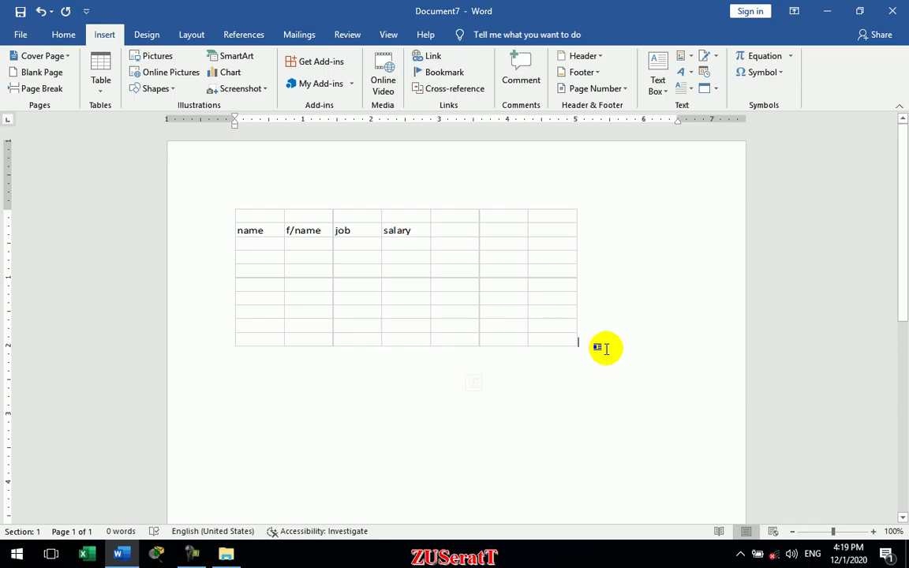
pyautogui.hotkey('ctrl', 'p')
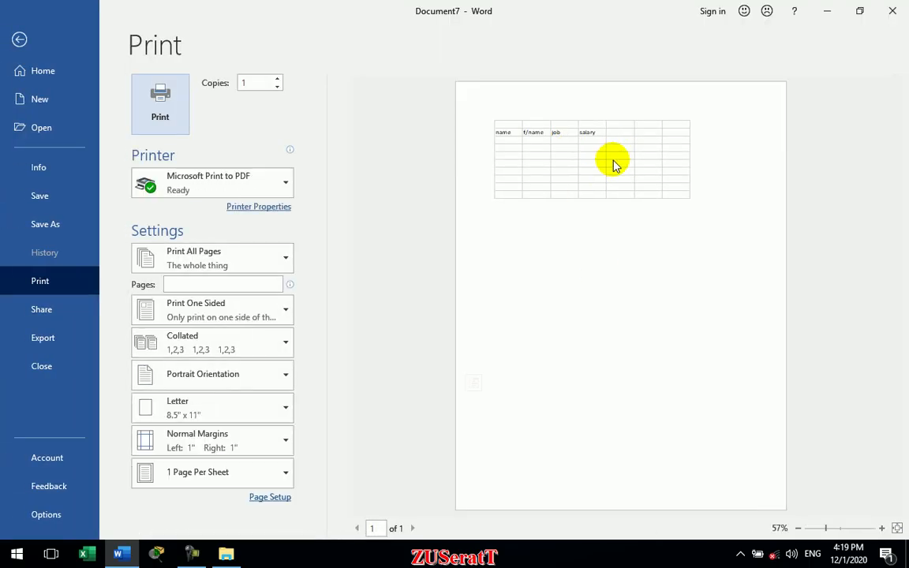
pyautogui.press('Escape')
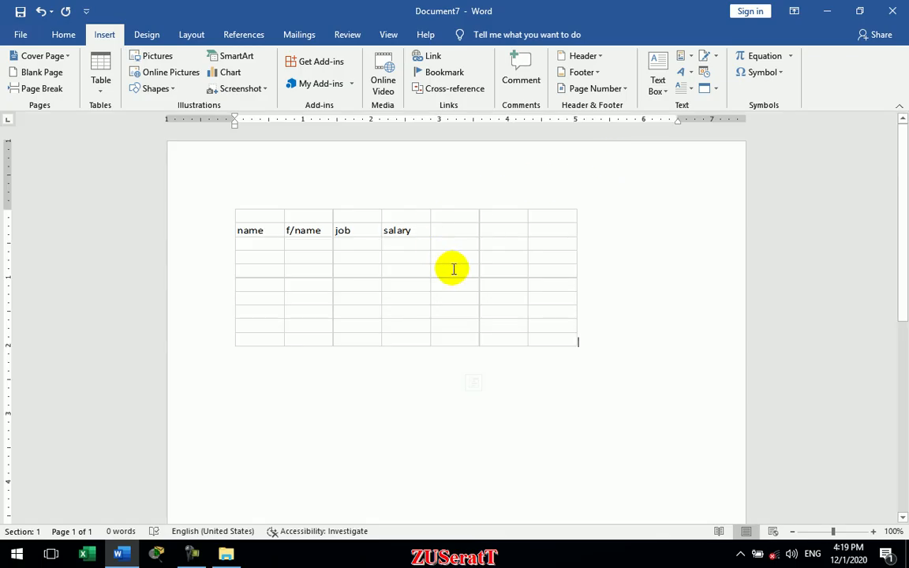
# - Apply all borders to cells A2:D8 of the embedded spreadsheet and return to the document
pyautogui.doubleClick(452, 267)
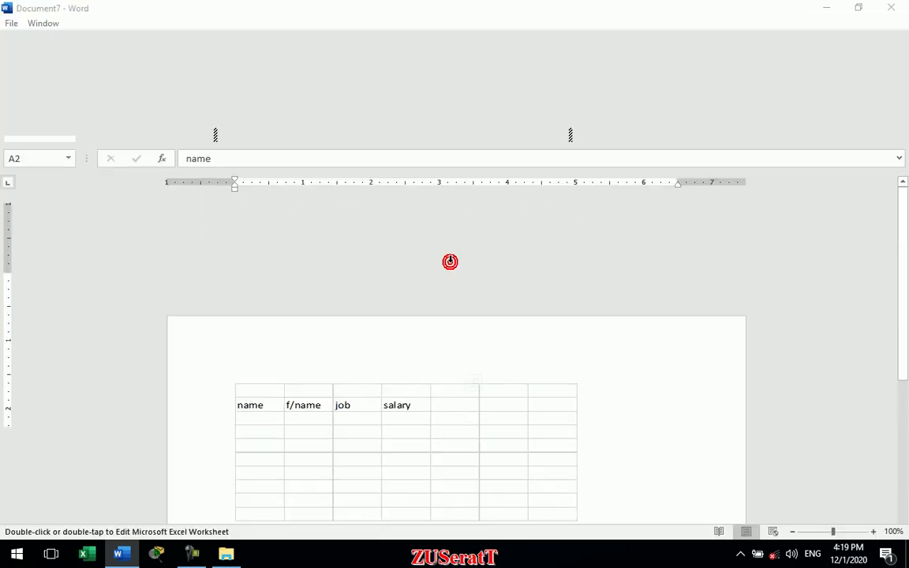
pyautogui.moveTo(245, 297); pyautogui.dragTo(426, 385)
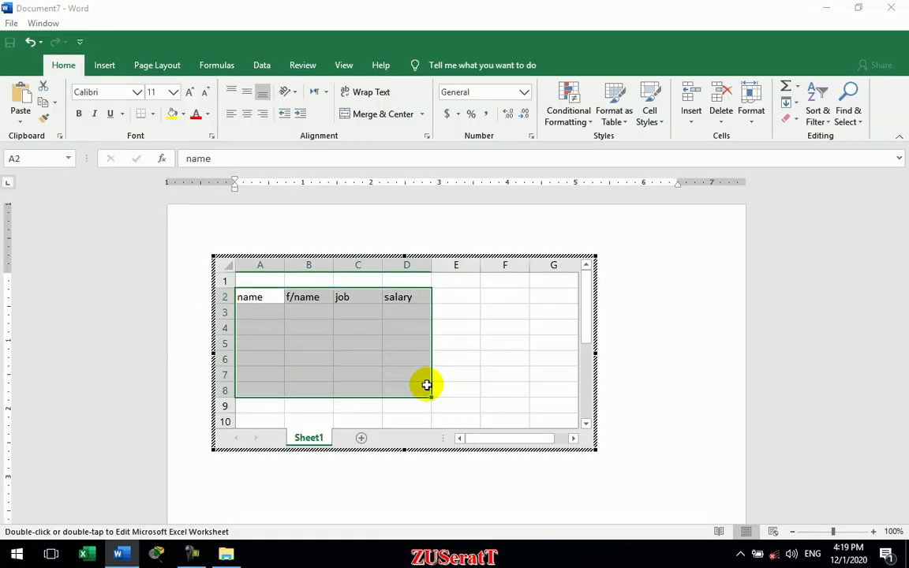
pyautogui.click(153, 114)
pyautogui.click(179, 235)
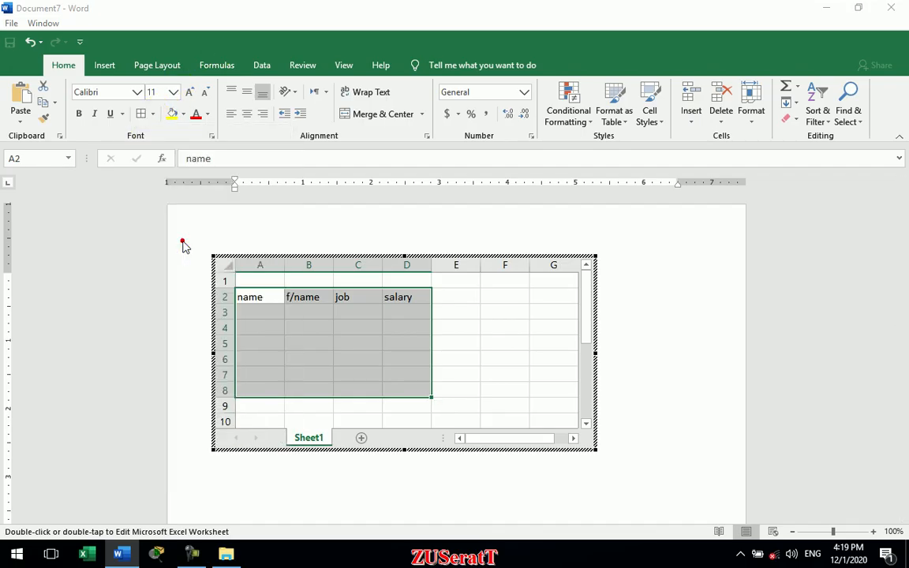
pyautogui.click(397, 204)
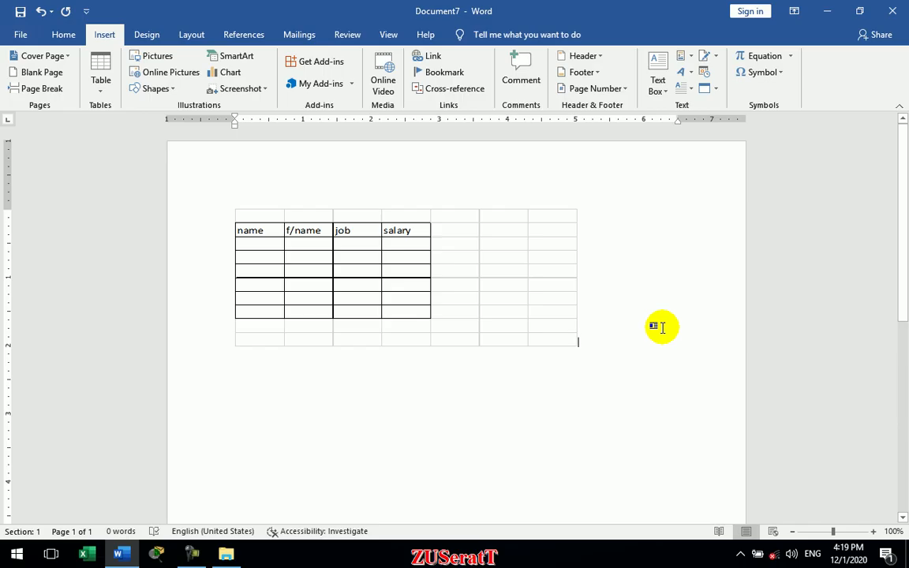
# - Reopen the embedded spreadsheet and look through its data, page layout and formula tools without changing anything
pyautogui.hotkey('ctrl', 'a')
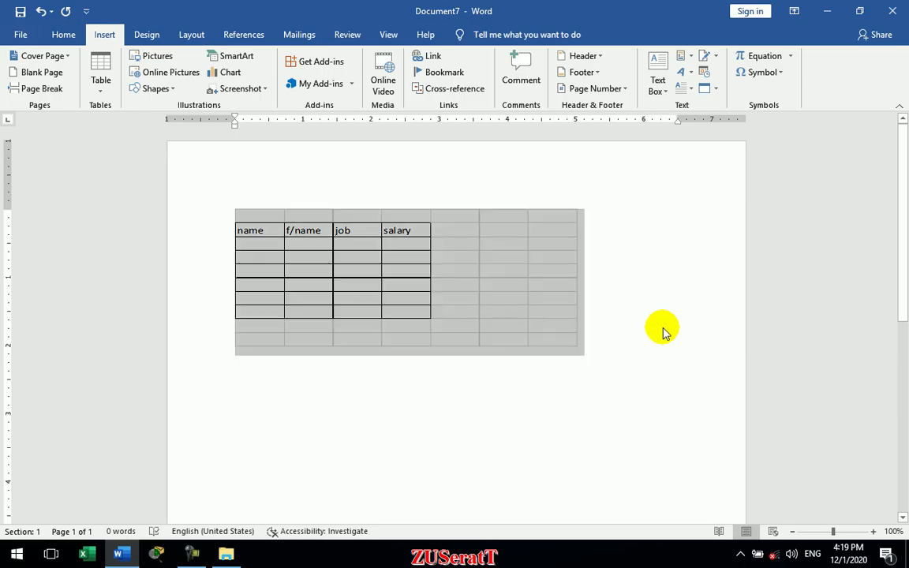
pyautogui.doubleClick(486, 272)
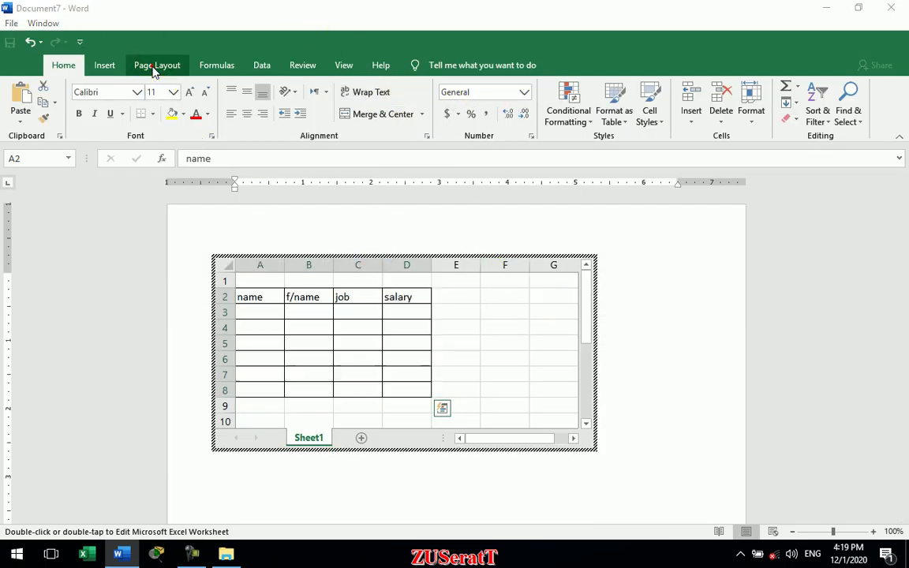
pyautogui.click(261, 68)
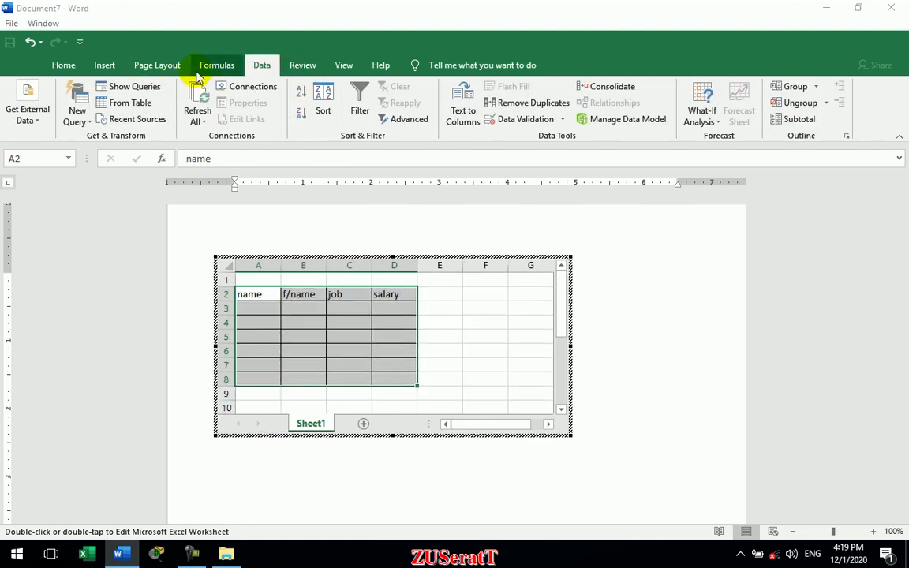
pyautogui.click(169, 69)
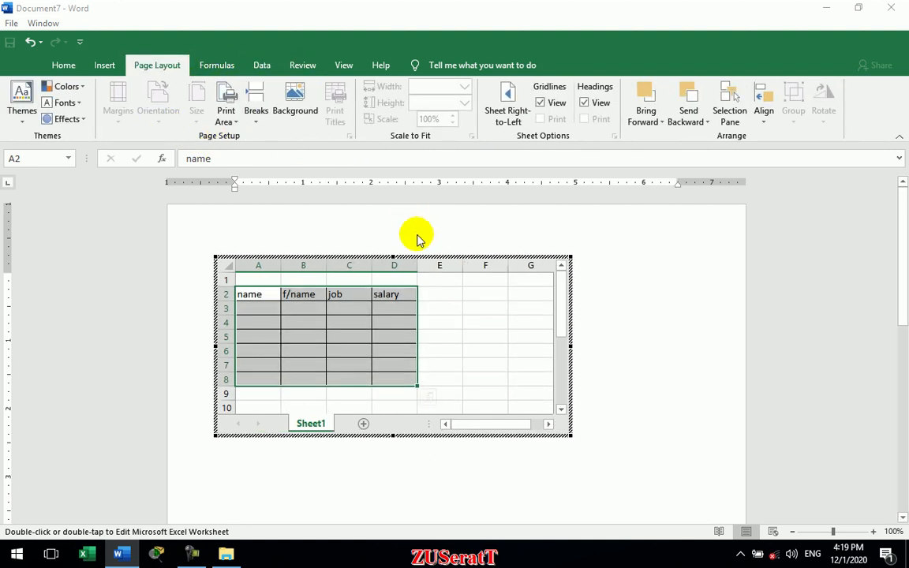
pyautogui.click(262, 66)
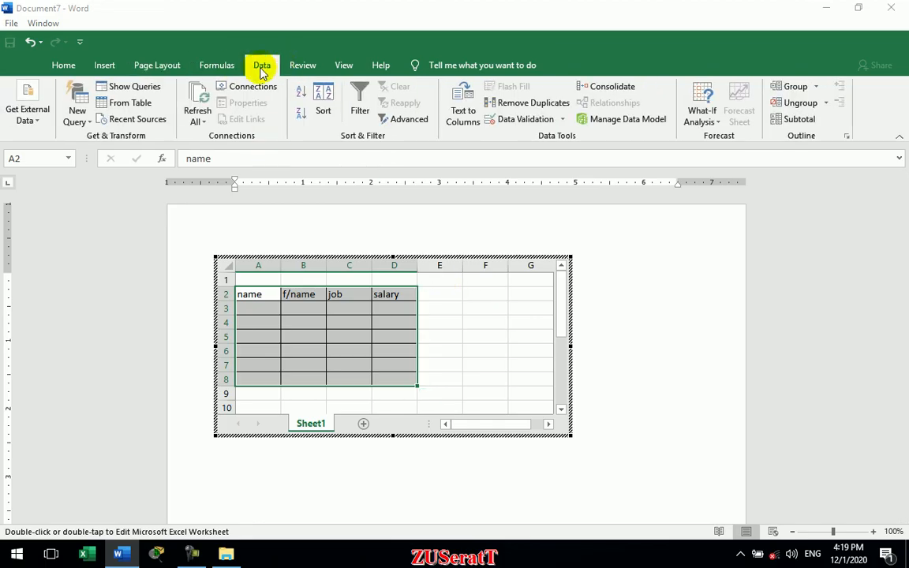
pyautogui.click(227, 69)
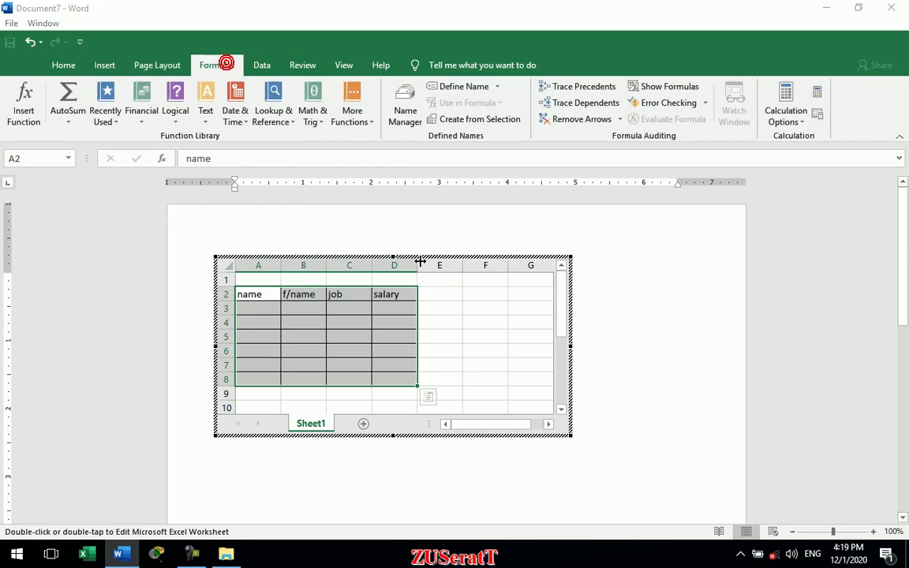
pyautogui.click(602, 355)
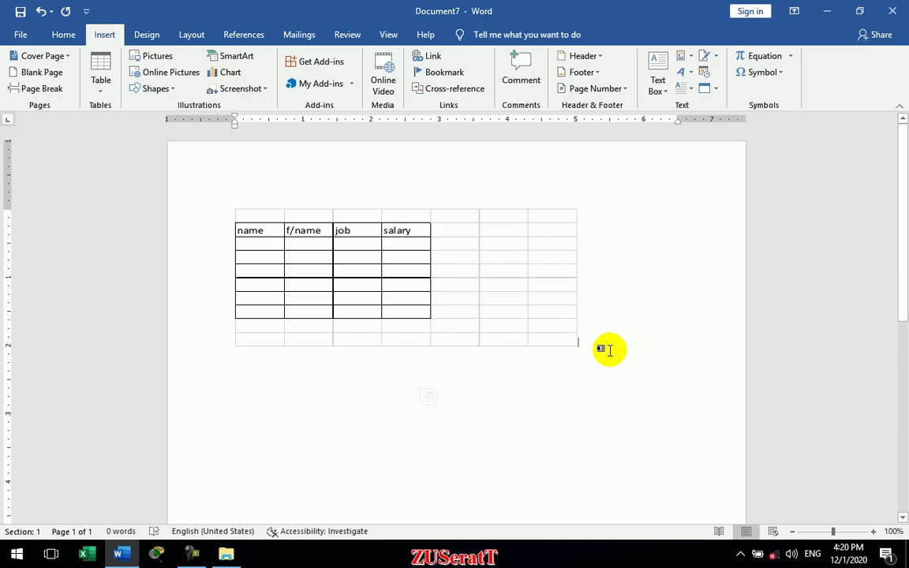
# - Delete the embedded spreadsheet and write a heading line with Name, f/name, salary and job spaced by tabs
pyautogui.hotkey('ctrl', 'a')
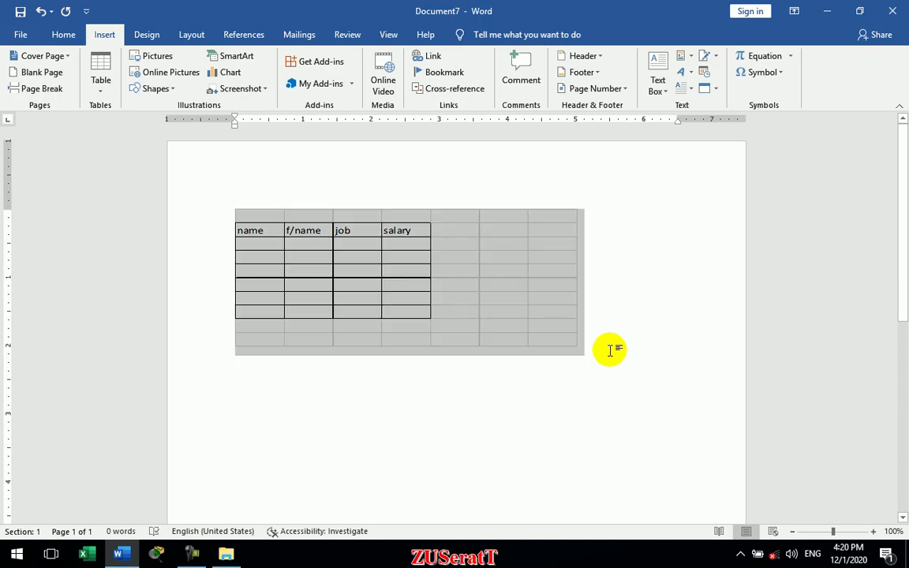
pyautogui.press('Delete')
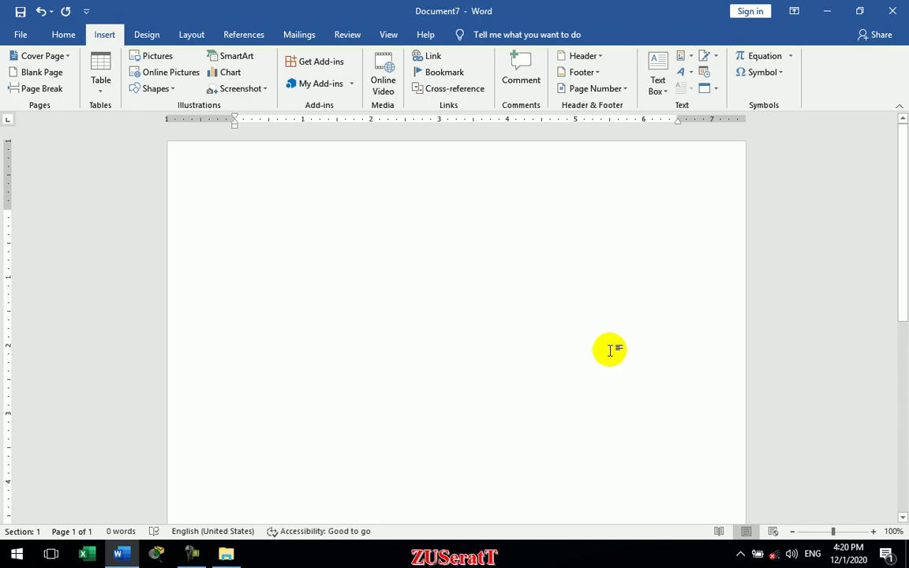
pyautogui.write('name')
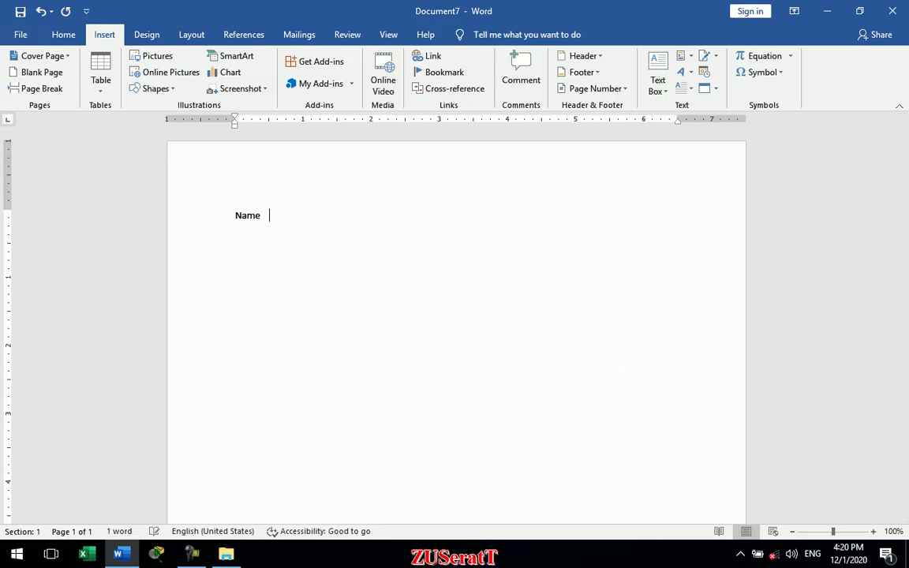
pyautogui.write(' f/name salary')
pyautogui.press('Tab')
pyautogui.write('job')
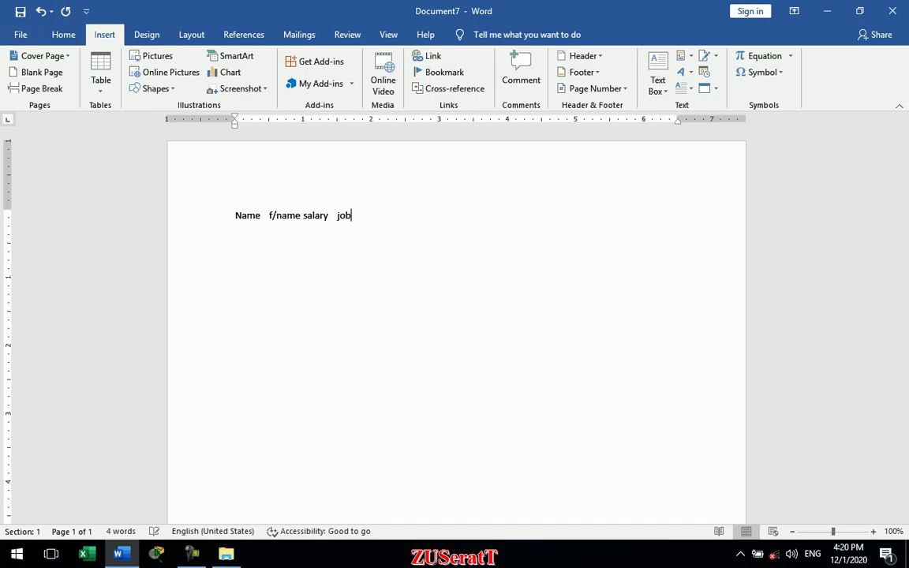
# - Add a tab-separated record under the headings with a person's name, father's name, salary 1000 and job manger
pyautogui.press('Return')
pyautogui.write('jan')
pyautogui.press('Tab')
pyautogui.write('ali')
pyautogui.press('Tab')
pyautogui.write('1000')
pyautogui.press('Tab')
pyautogui.write('manger')
# - Add a second tab-separated record with a person's name, father's name, salary 10000 and job teacher
pyautogui.press('Return')
pyautogui.write('samad')
pyautogui.press('Tab')
pyautogui.write('sa')
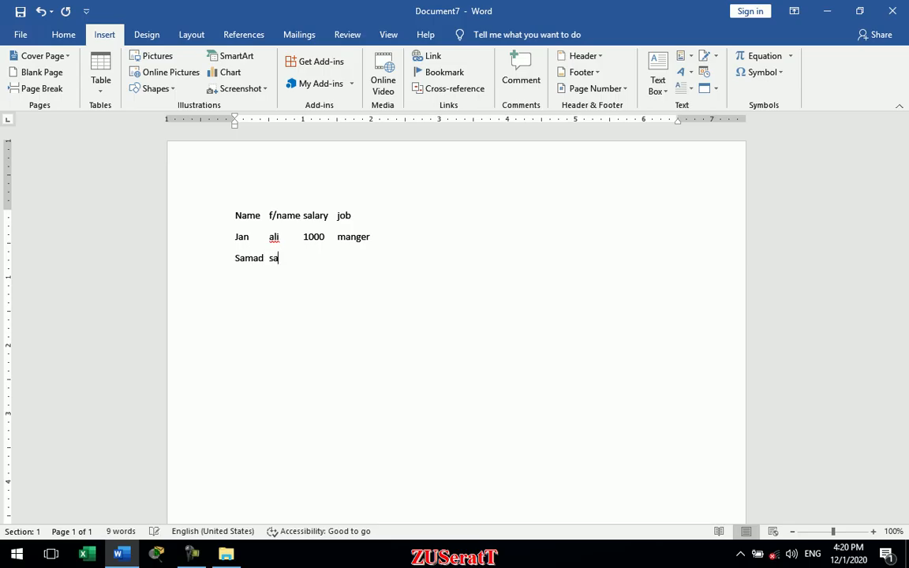
pyautogui.write('bawoon')
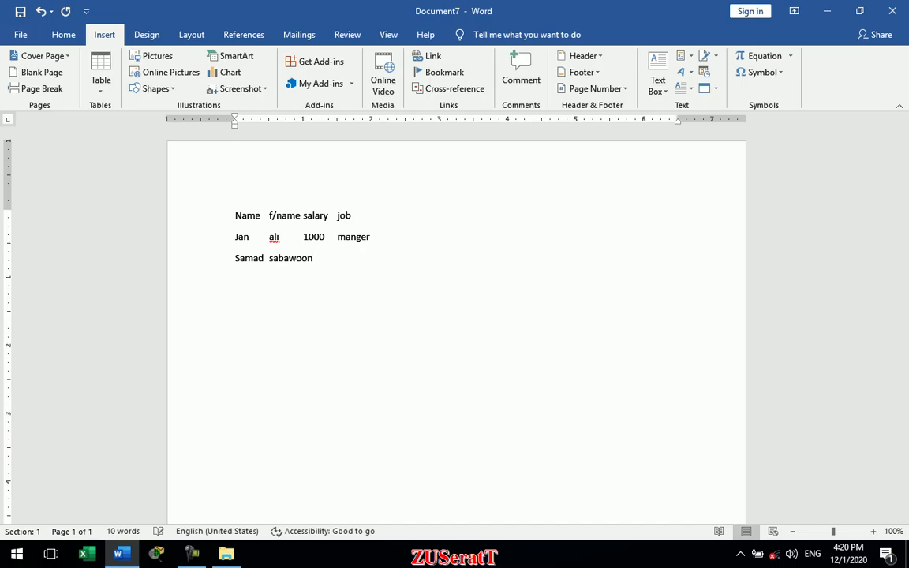
pyautogui.press('Tab')
pyautogui.write('10000')
pyautogui.press('Tab')
pyautogui.write('teacher')
# - Convert the three typed lines into a four-column table with text separated at tabs, and undo the conversion
pyautogui.click(401, 312)
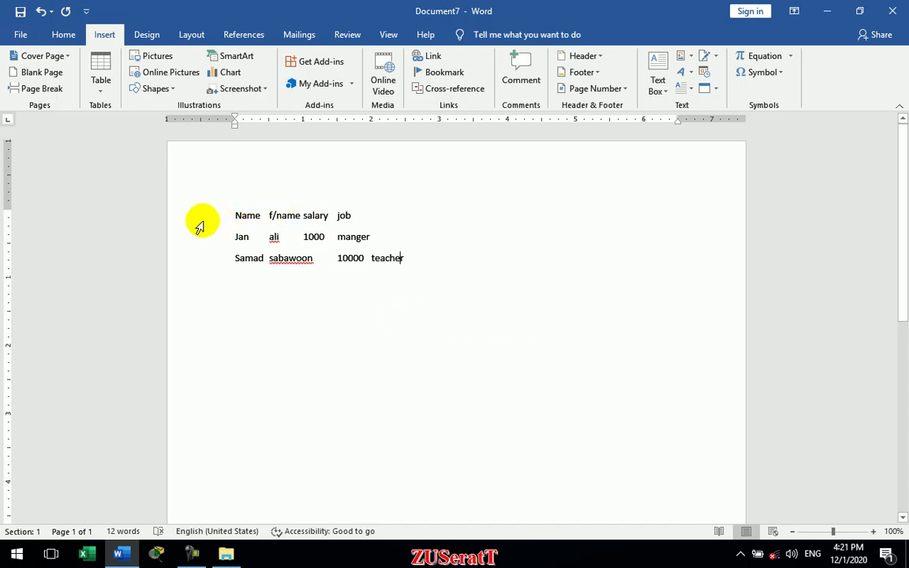
pyautogui.moveTo(201, 224); pyautogui.dragTo(188, 264)
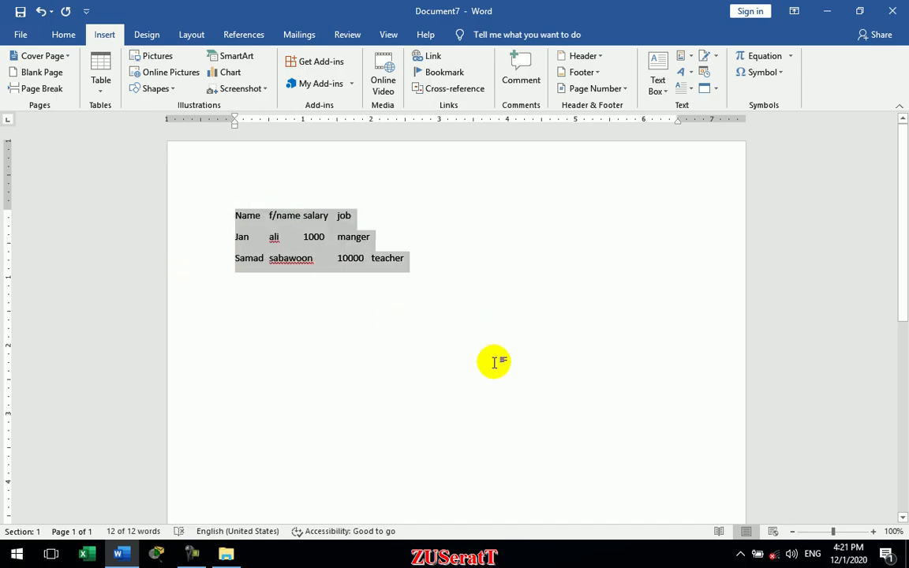
pyautogui.click(97, 82)
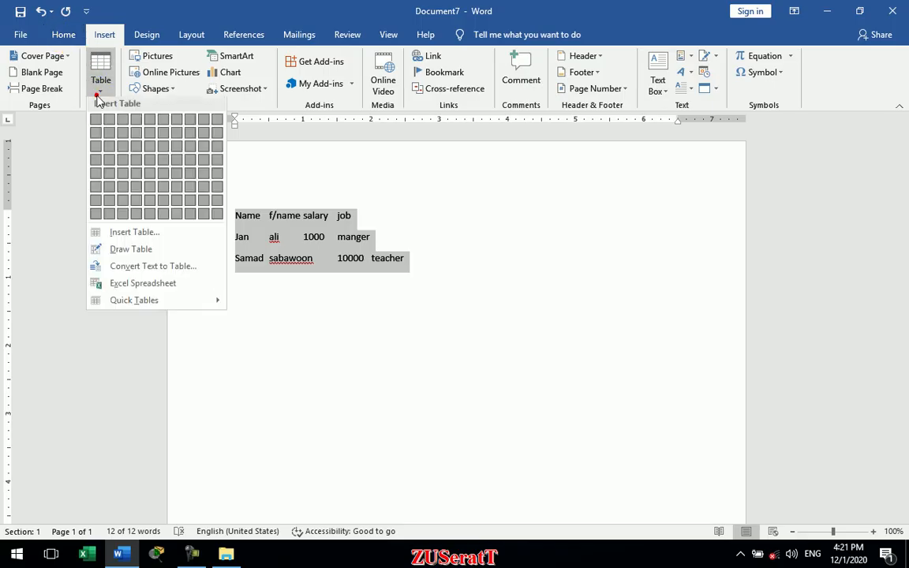
pyautogui.click(161, 269)
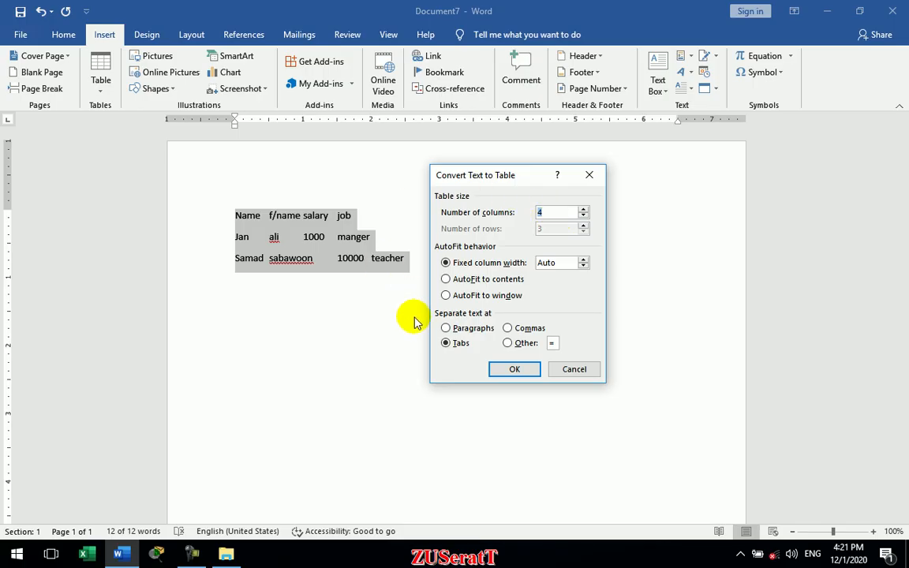
pyautogui.click(518, 371)
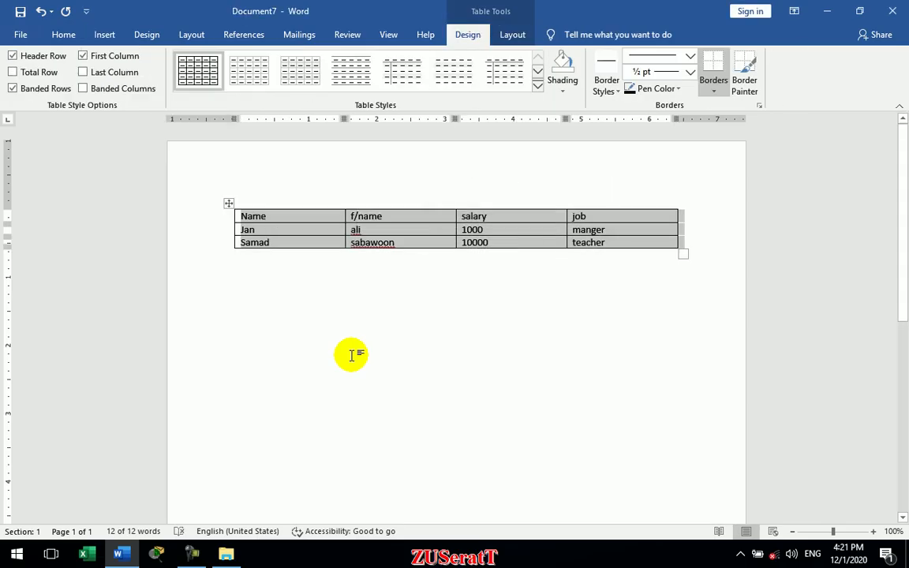
pyautogui.hotkey('ctrl', 'z')
# - Replace the tabs between the headings in the first line with periods, giving Name.f/name.salary.job
pyautogui.click(269, 215)
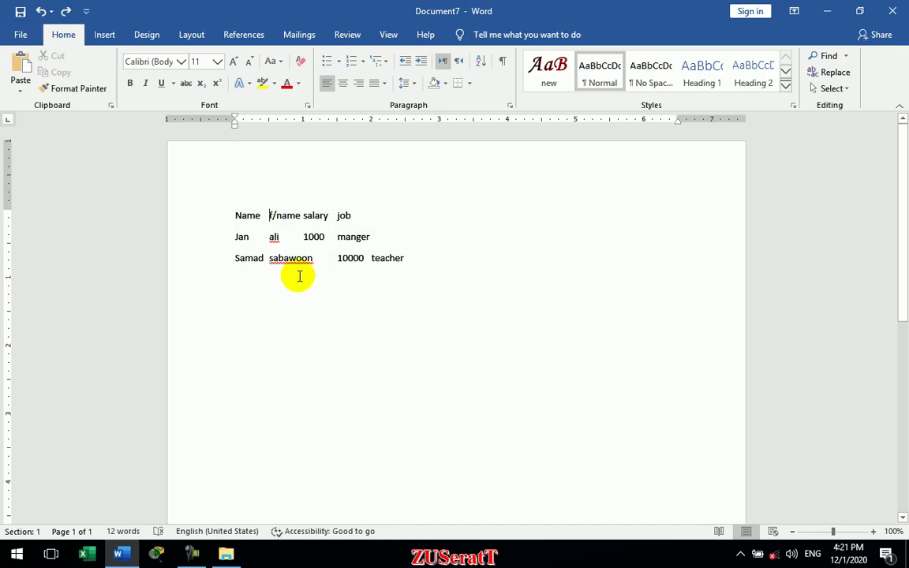
pyautogui.press('BackSpace')
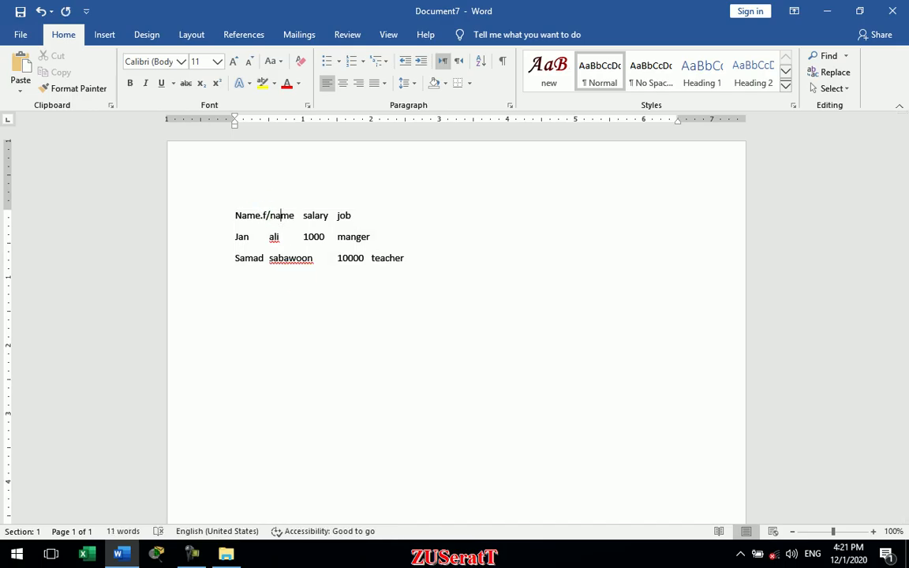
pyautogui.click(303, 216)
pyautogui.press('BackSpace')
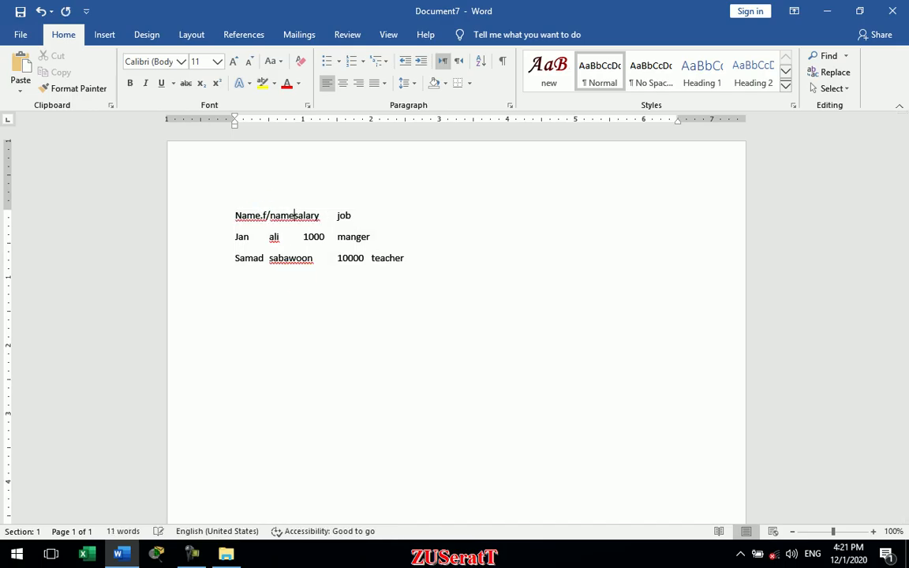
pyautogui.click(337, 215)
pyautogui.press('BackSpace')
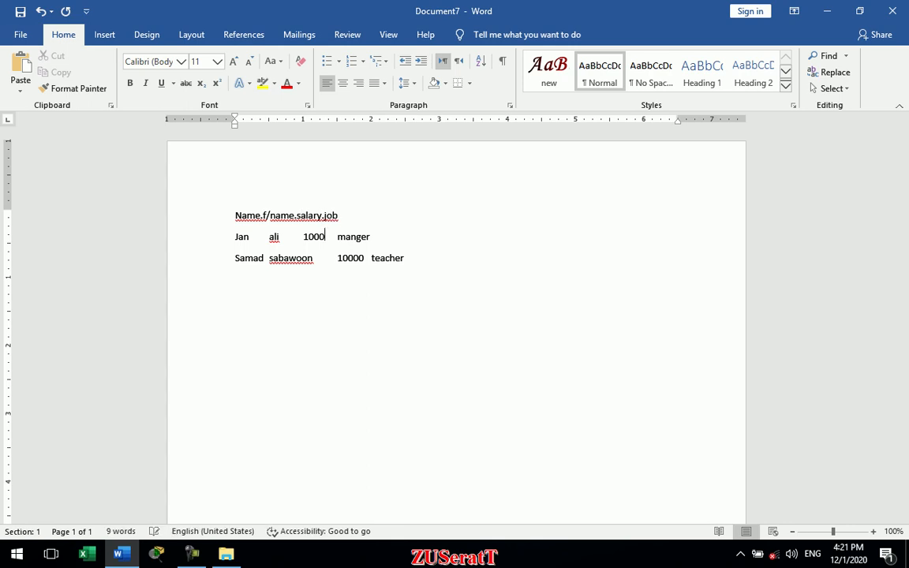
# - Replace the tabs in the first record, the line with salary 1000 and job manger, with periods
pyautogui.click(270, 237)
pyautogui.press('BackSpace')
pyautogui.write('.')
pyautogui.click(269, 237)
pyautogui.press('BackSpace')
pyautogui.write('.')
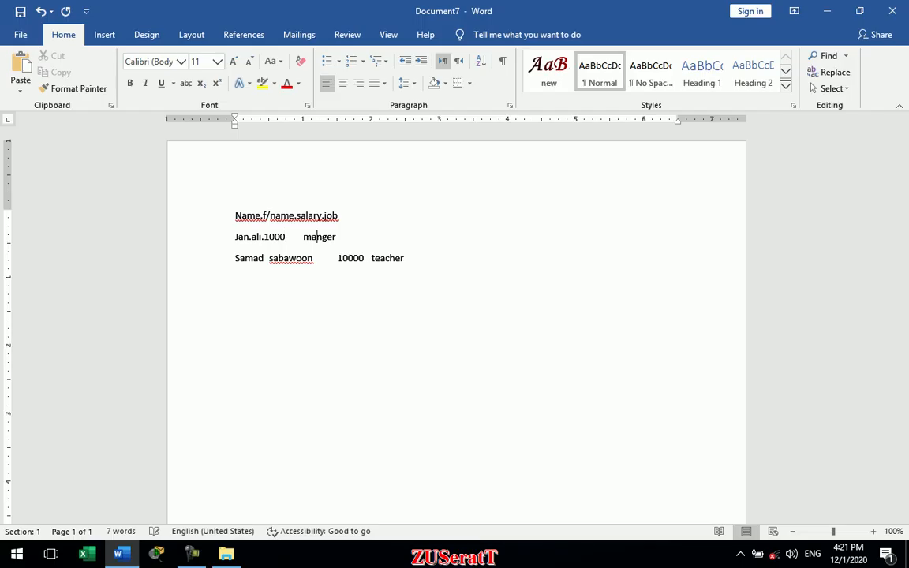
pyautogui.click(303, 237)
pyautogui.press('BackSpace')
pyautogui.write('.')
# - Replace the tabs in the second record, the line with salary 10000 and job teacher, with periods
pyautogui.click(269, 258)
pyautogui.press('BackSpace')
pyautogui.press('BackSpace')
pyautogui.write('.')
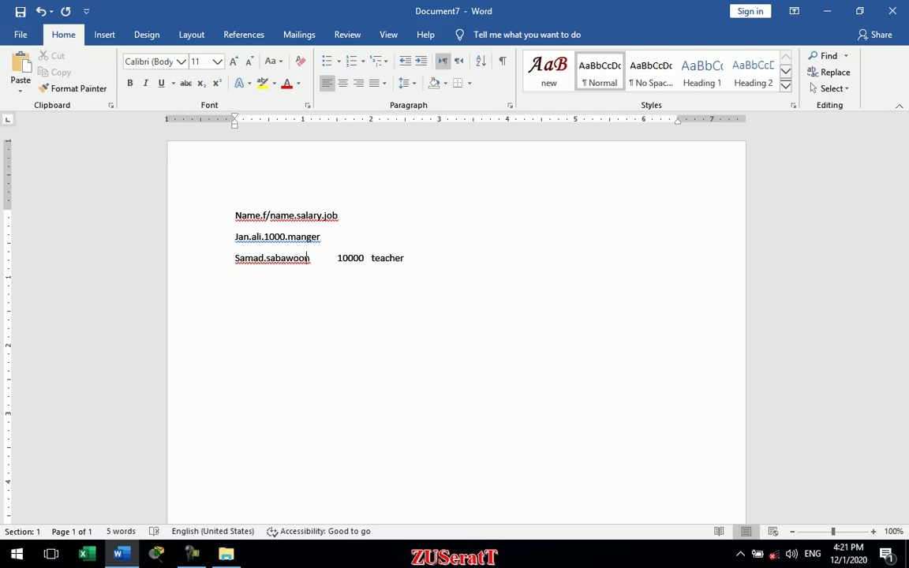
pyautogui.press('BackSpace')
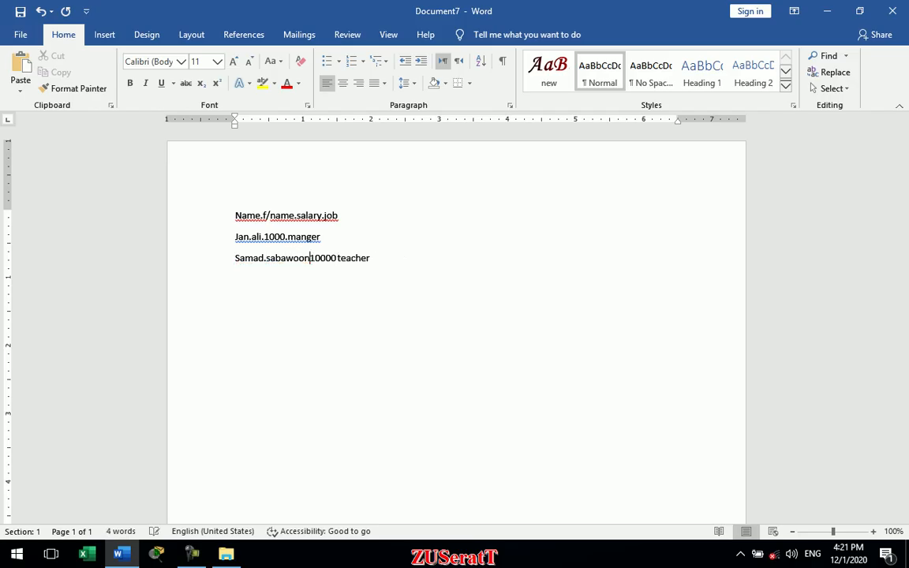
pyautogui.write('.')
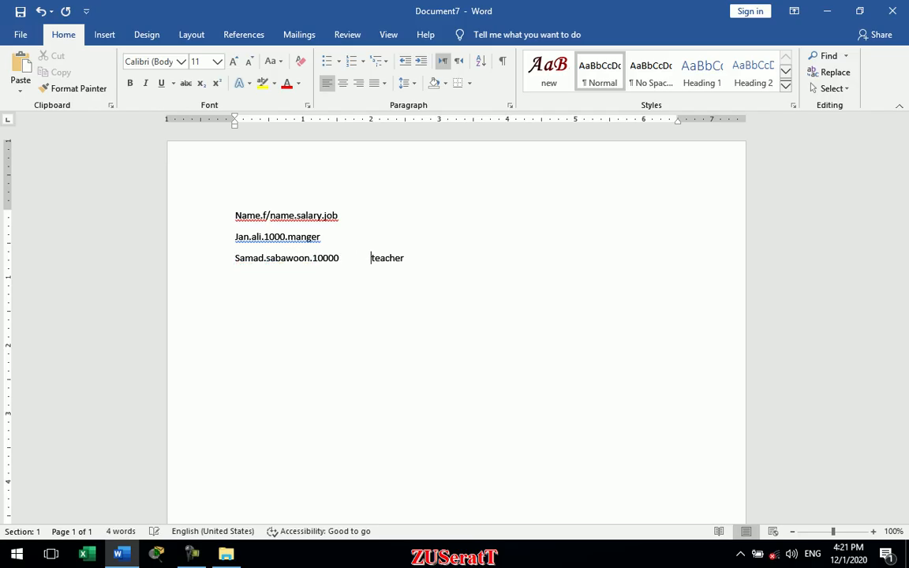
pyautogui.press('BackSpace')
pyautogui.write('.')
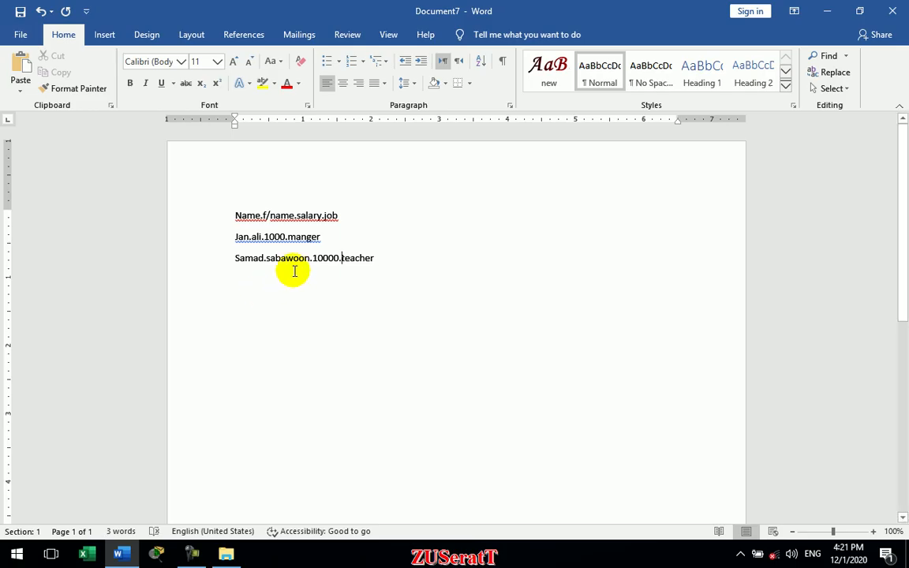
# - Select all three period-separated lines and open the Convert Text to Table settings for them
pyautogui.moveTo(176, 224)
pyautogui.mouseDown()
pyautogui.moveTo(179, 253)
pyautogui.moveTo(175, 216)
pyautogui.mouseUp()
pyautogui.click(175, 244)
pyautogui.click(105, 35)
pyautogui.click(100, 79)
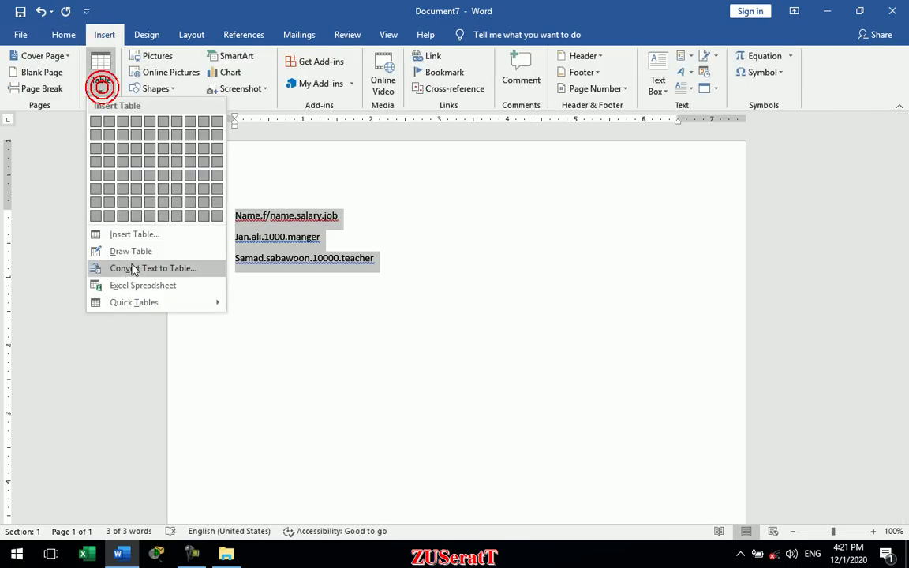
pyautogui.click(151, 274)
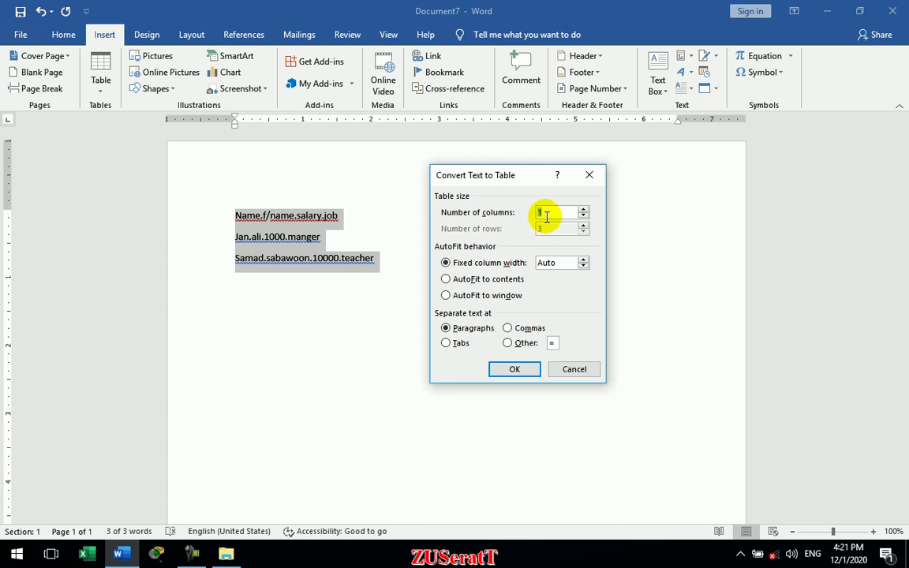
# - Try converting the three selected text lines into a one-column table with text separated at paragraphs
pyautogui.click(508, 343)
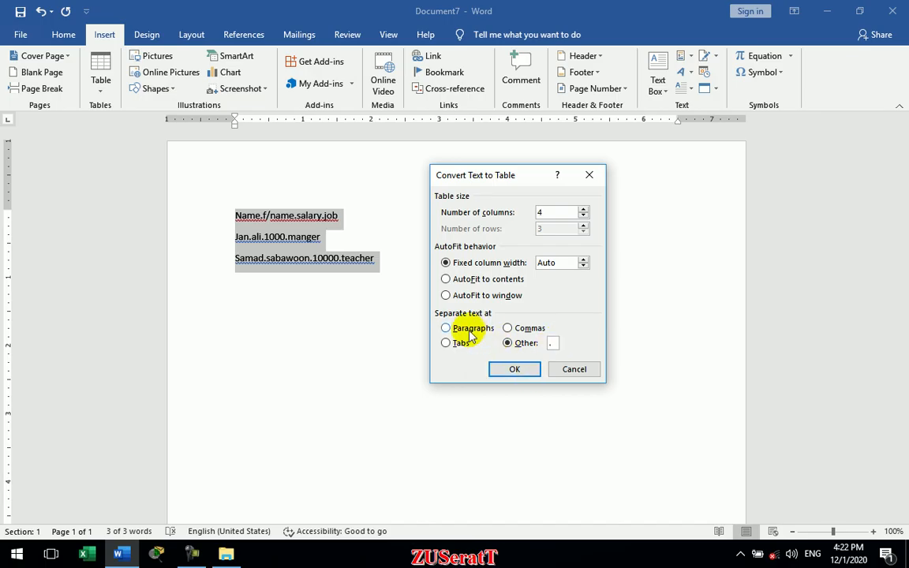
pyautogui.click(588, 175)
pyautogui.click(98, 84)
pyautogui.click(148, 266)
pyautogui.click(515, 366)
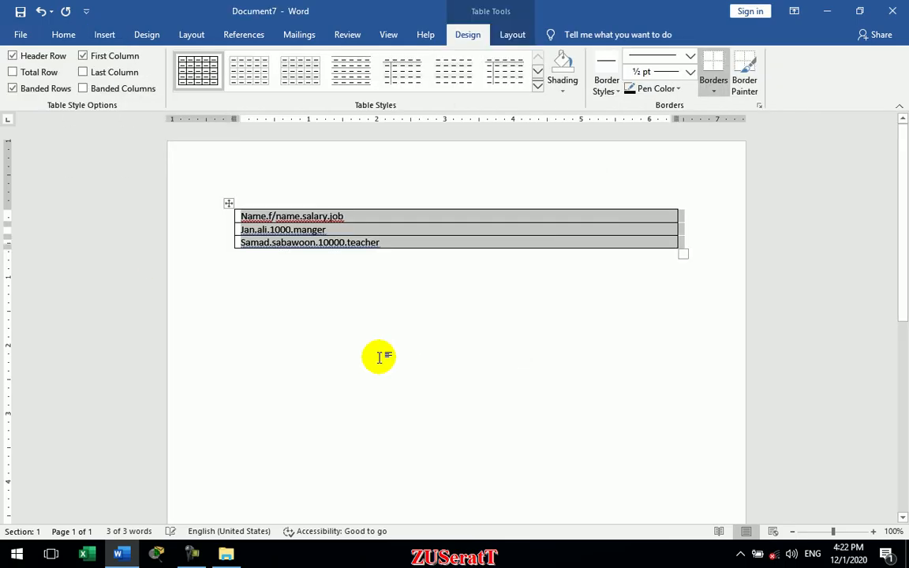
pyautogui.click(341, 310)
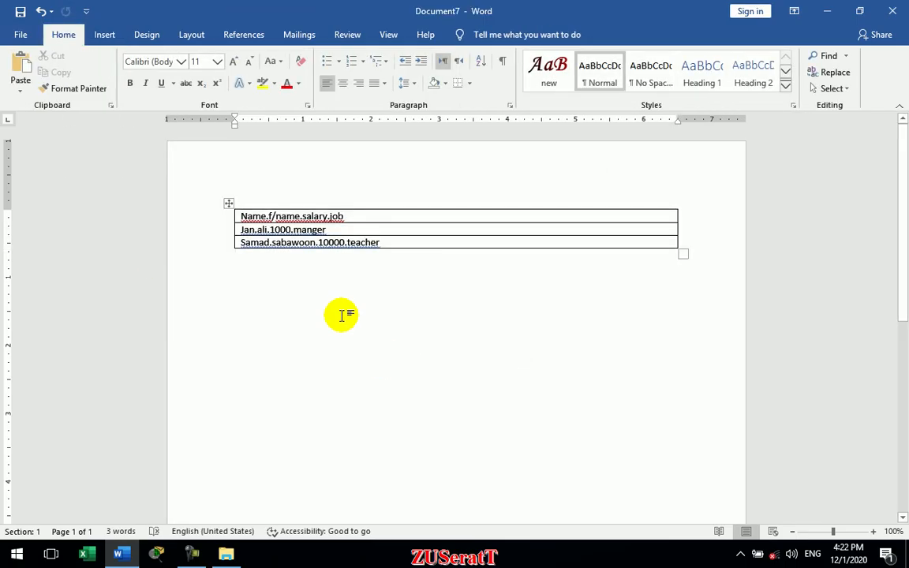
pyautogui.hotkey('ctrl', 'z')
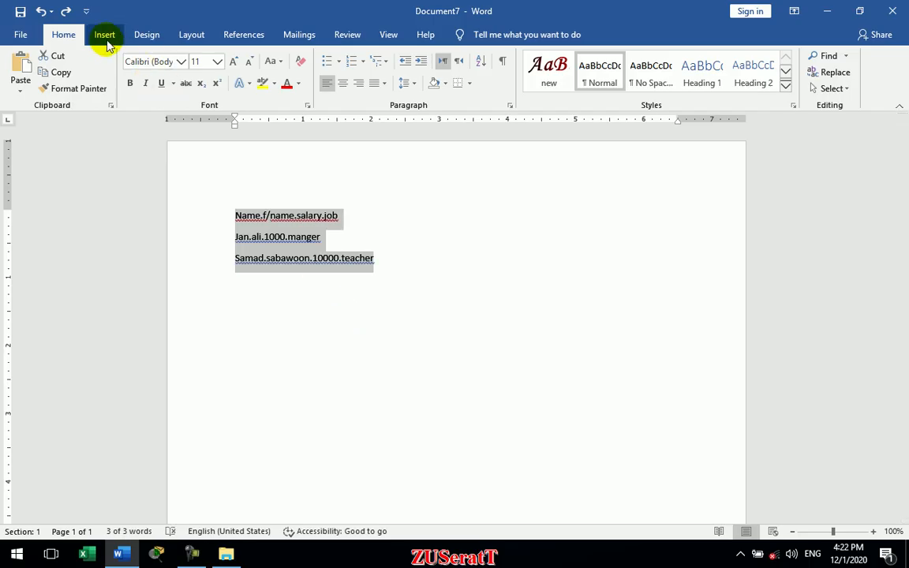
# - Convert the three selected text lines into a four-column table using a period as the custom text separator
pyautogui.click(104, 35)
pyautogui.click(101, 83)
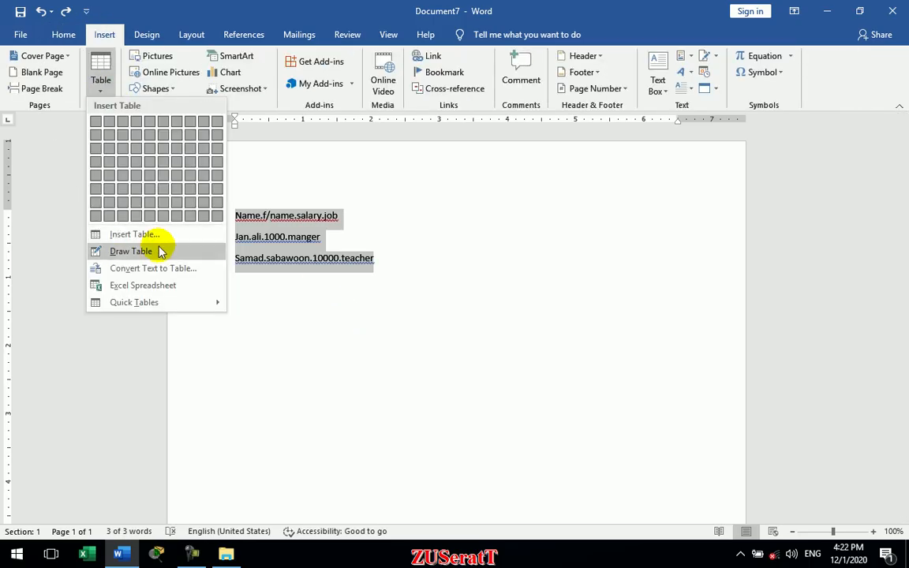
pyautogui.click(134, 251)
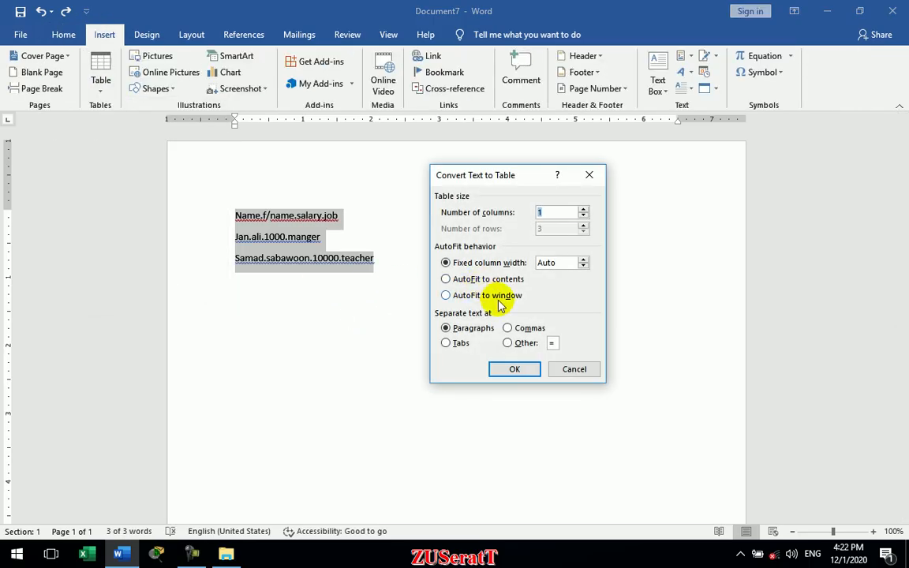
pyautogui.click(517, 344)
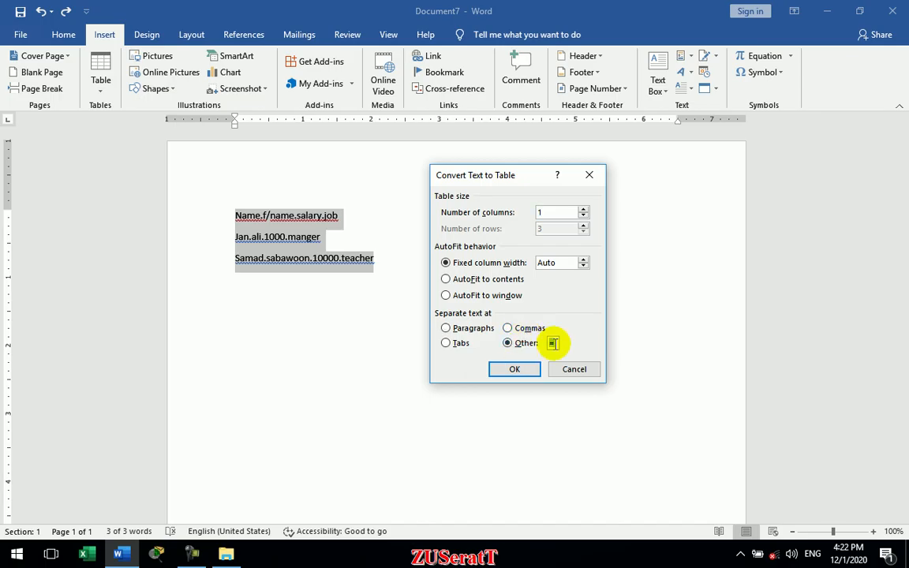
pyautogui.write('.')
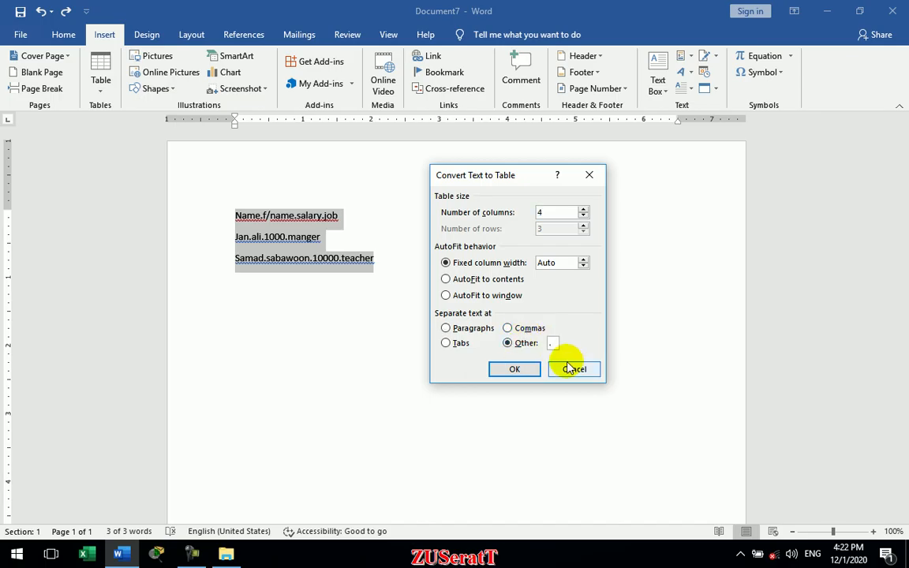
pyautogui.click(514, 368)
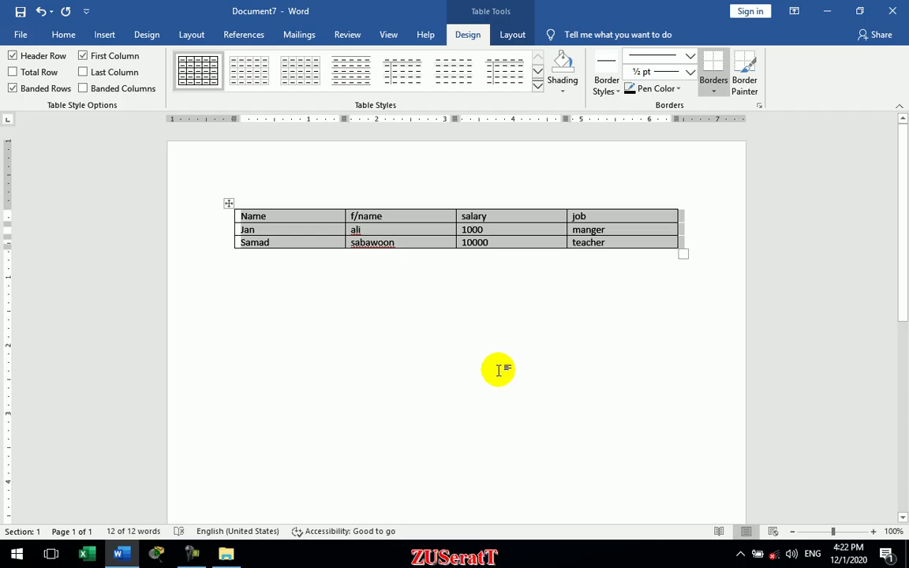
pyautogui.click(498, 370)
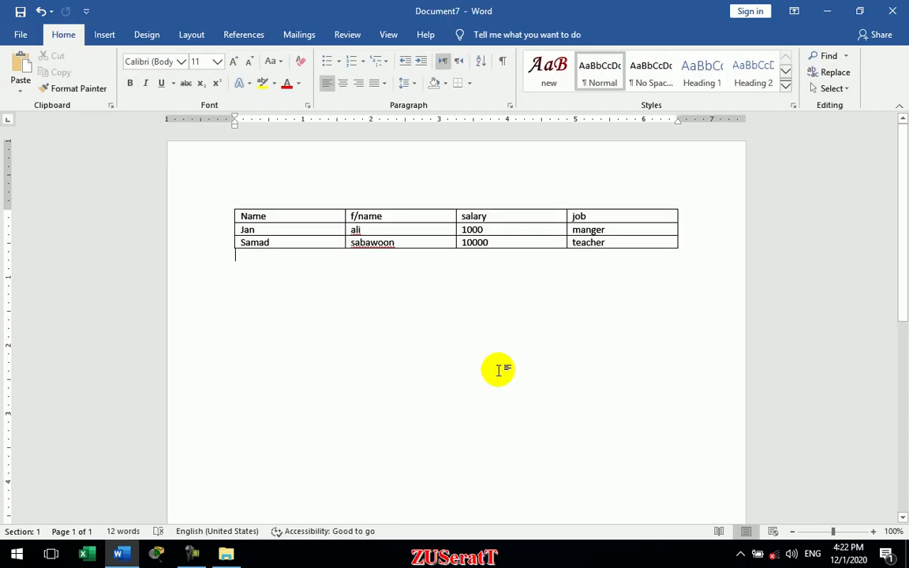
# - Undo the table conversion and the period separators between the words, continuing back until Name and f/name are joined
pyautogui.hotkey('ctrl', 'a')
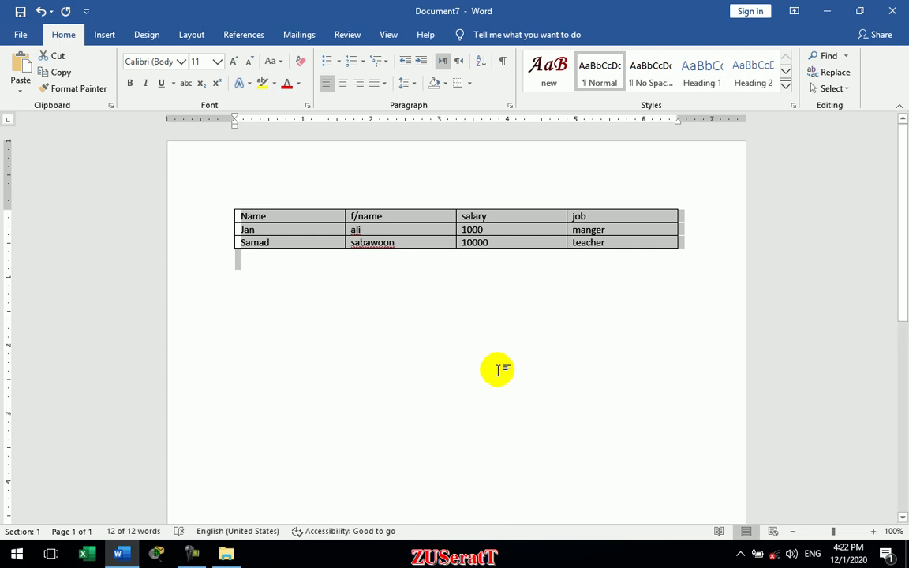
pyautogui.hotkey('ctrl', 'z')
pyautogui.hotkey('ctrl', 'z')
pyautogui.hotkey('ctrl', 'z')
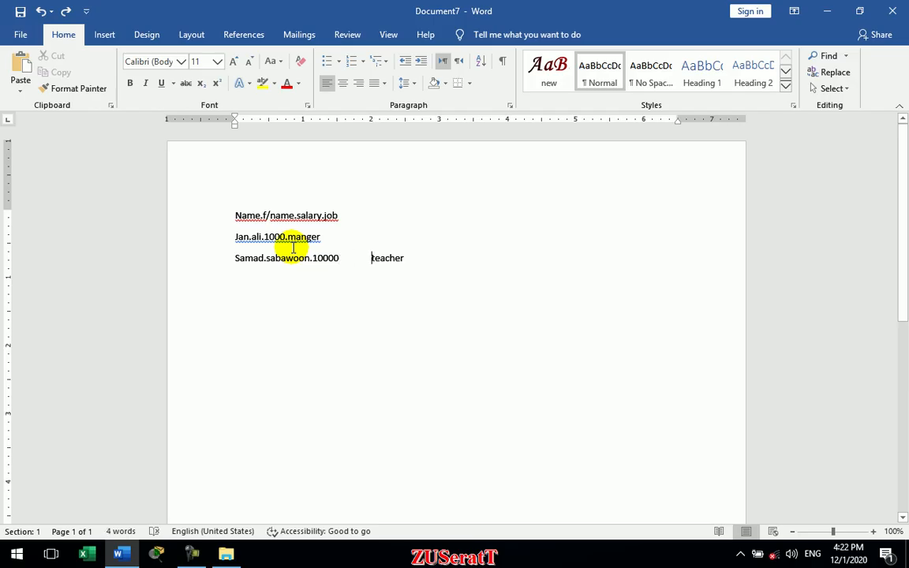
pyautogui.hotkey('ctrl', 'z')
pyautogui.hotkey('ctrl', 'z')
pyautogui.hotkey('ctrl', 'z')
pyautogui.hotkey('ctrl', 'z')
pyautogui.hotkey('ctrl', 'z')
pyautogui.hotkey('ctrl', 'z')
pyautogui.hotkey('ctrl', 'z')
pyautogui.hotkey('ctrl', 'z')
pyautogui.hotkey('ctrl', 'z')
pyautogui.hotkey('ctrl', 'z')
pyautogui.hotkey('ctrl', 'z')
pyautogui.hotkey('ctrl', 'z')
pyautogui.hotkey('ctrl', 'z')
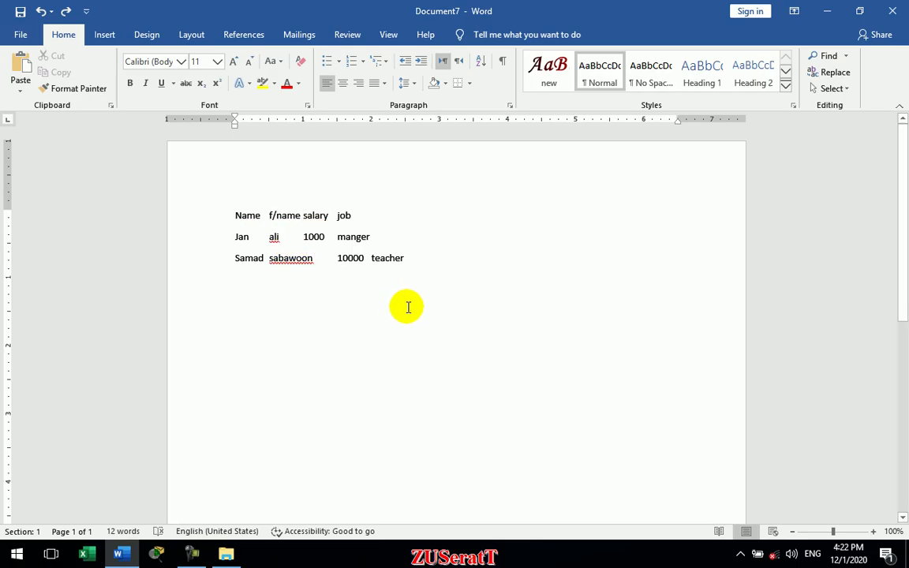
pyautogui.hotkey('ctrl', 'z')
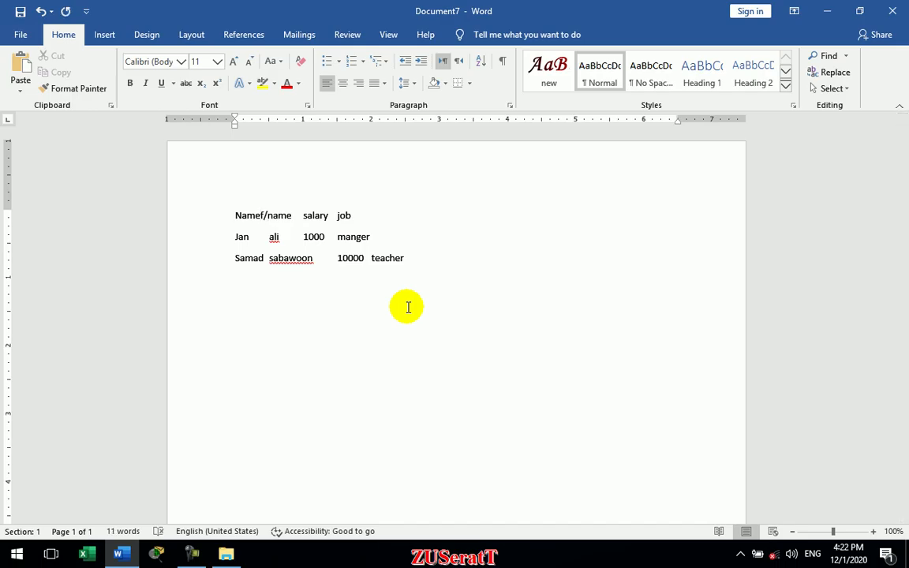
# - Try "..." and "===" as separators between Name and f/name in the header line
pyautogui.write('...')
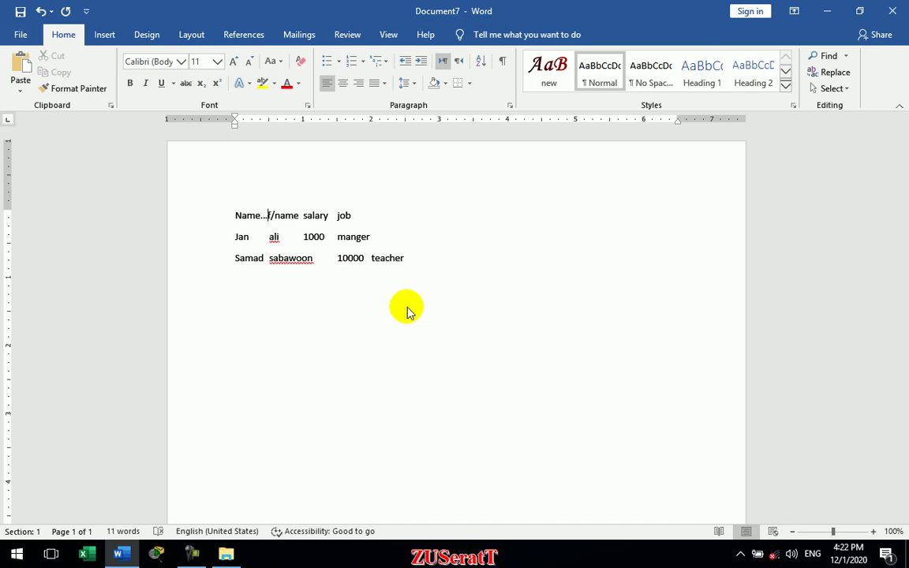
pyautogui.press('BackSpace')
pyautogui.write('===')
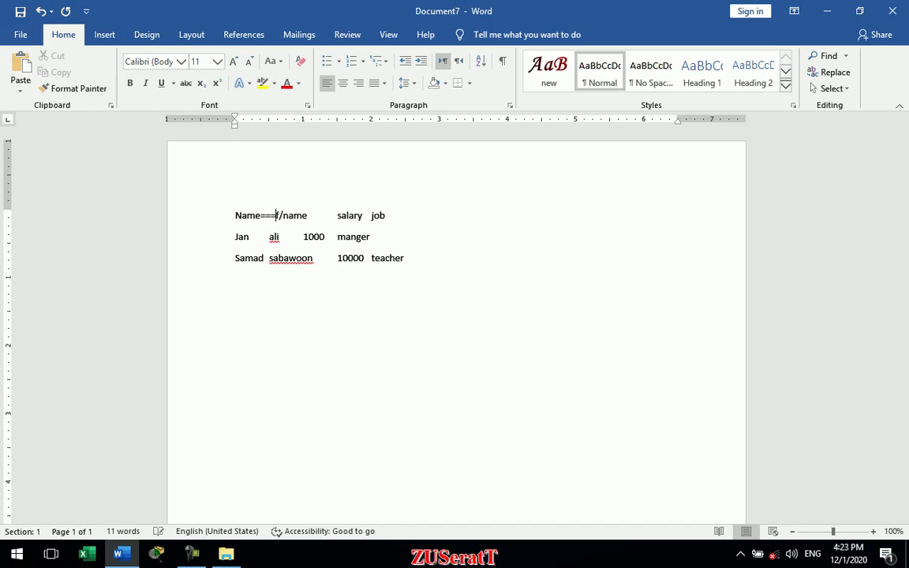
pyautogui.doubleClick(260, 216)
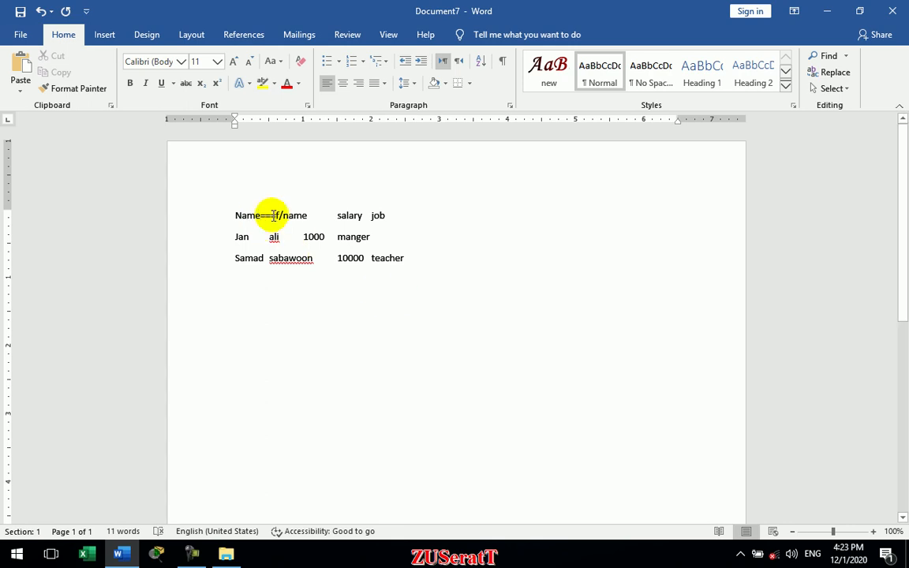
pyautogui.click(320, 213)
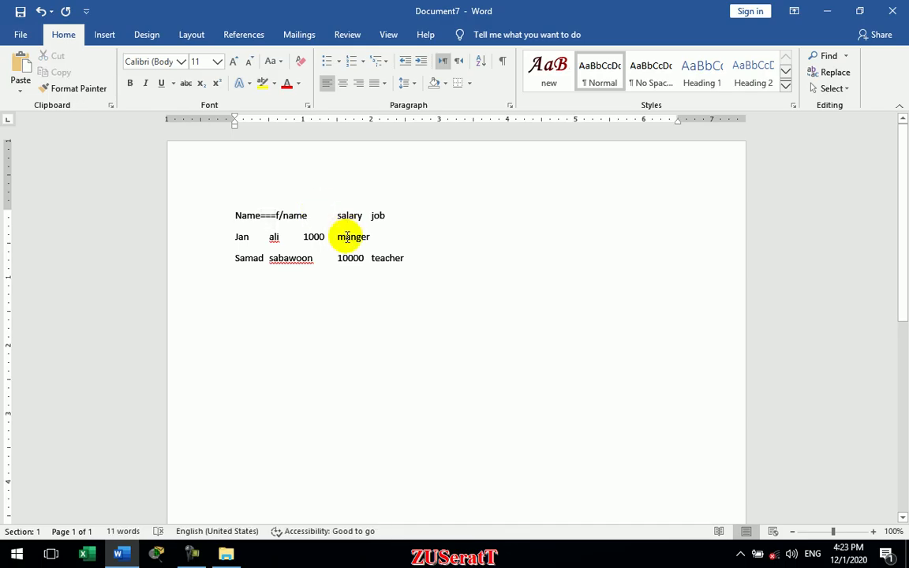
# - Undo the separator edits and the data lines, and delete all remaining text from the document
pyautogui.hotkey('ctrl', 'z')
pyautogui.hotkey('ctrl', 'z')
pyautogui.hotkey('ctrl', 'z')
pyautogui.hotkey('ctrl', 'z')
pyautogui.hotkey('ctrl', 'z')
pyautogui.hotkey('ctrl', 'z')
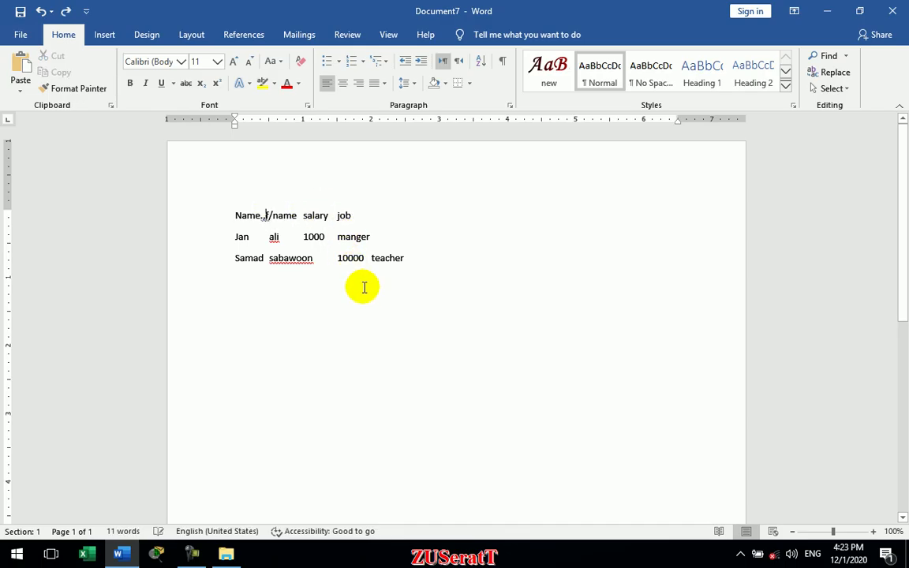
pyautogui.hotkey('ctrl', 'z')
pyautogui.hotkey('ctrl', 'z')
pyautogui.hotkey('ctrl', 'z')
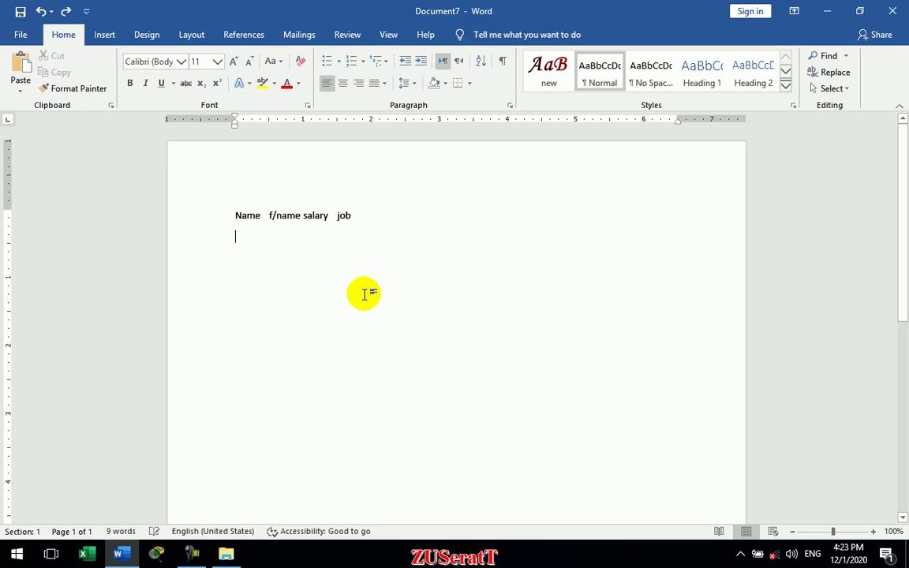
pyautogui.hotkey('ctrl', 'a')
pyautogui.press('Delete')
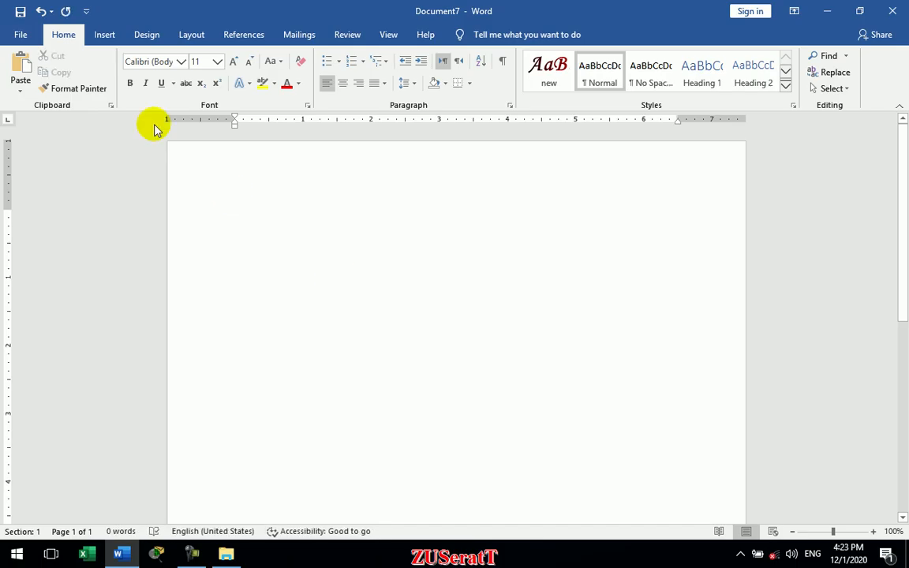
# - Insert the built-in With Subheads 1 quick table and look through its contents
pyautogui.click(105, 34)
pyautogui.click(101, 84)
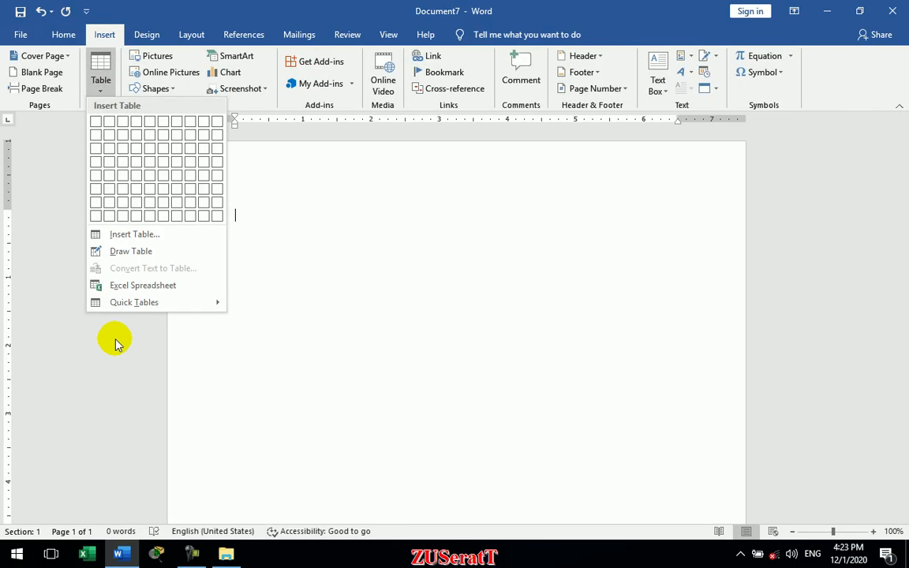
pyautogui.moveTo(168, 309)
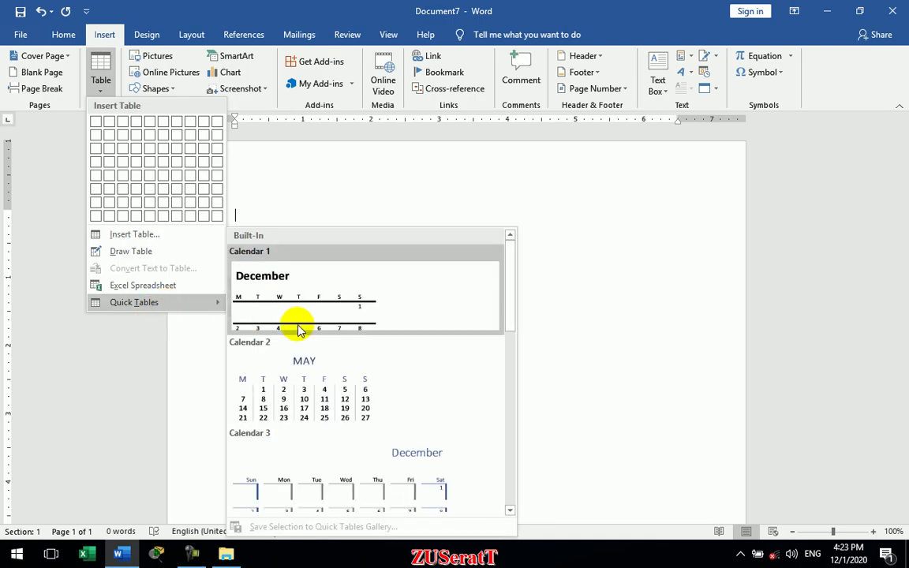
pyautogui.scroll(-3, 335, 339)
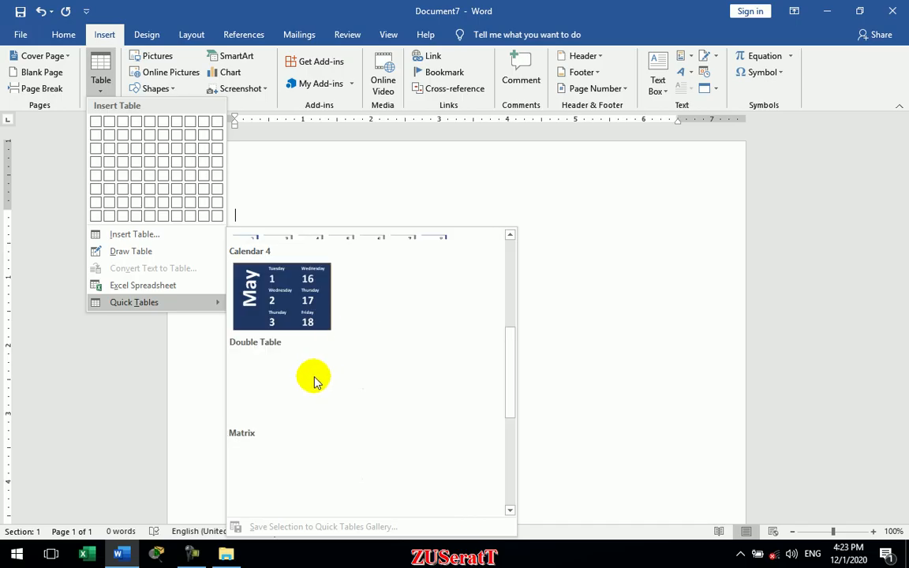
pyautogui.scroll(-3, 314, 331)
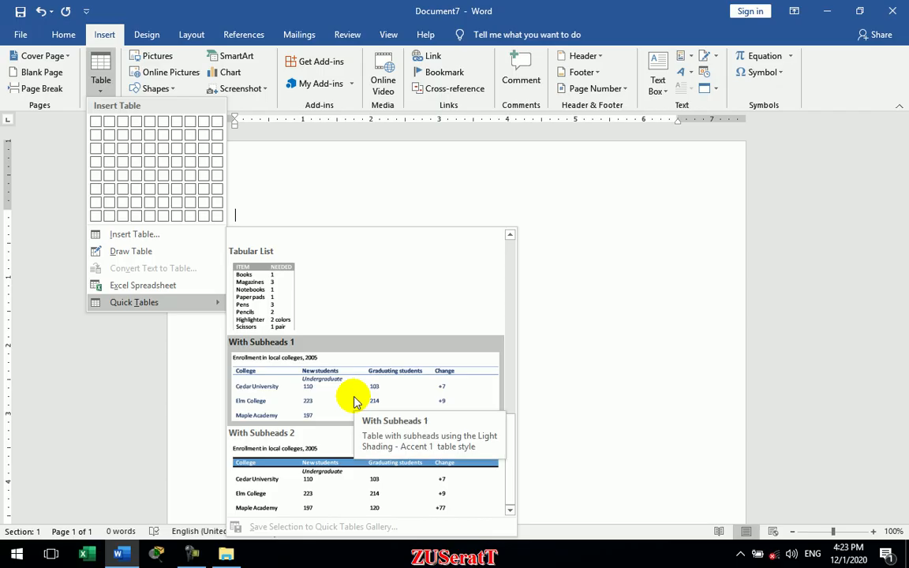
pyautogui.click(354, 402)
pyautogui.scroll(-4, 391, 348)
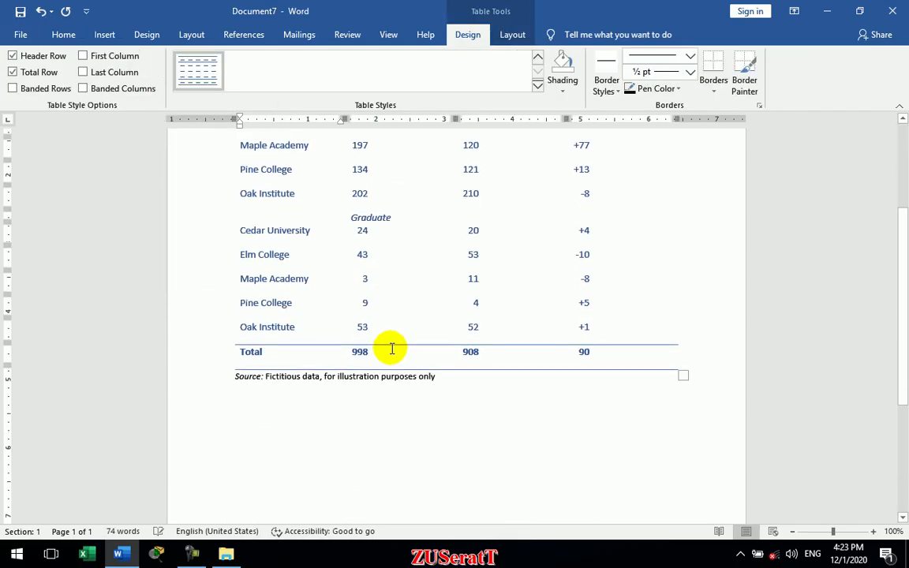
pyautogui.scroll(4, 391, 348)
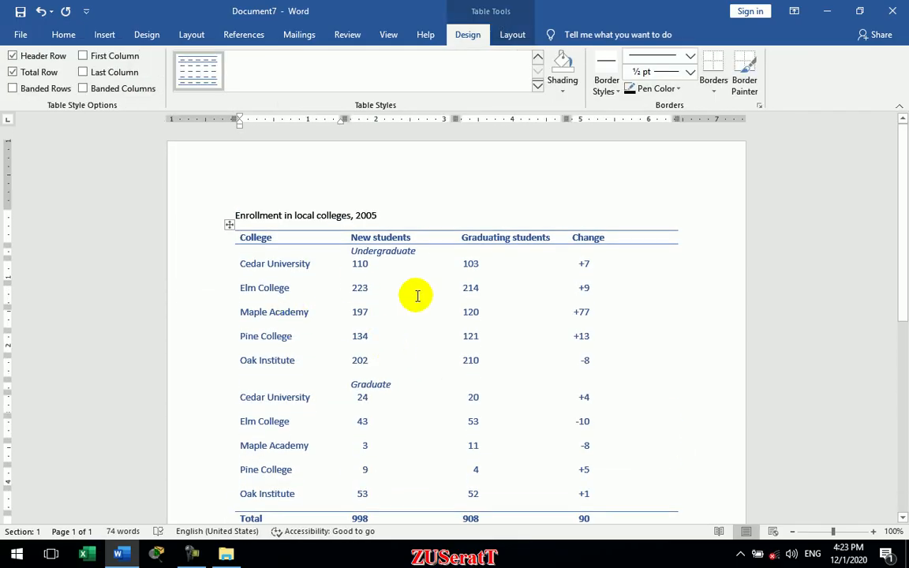
pyautogui.doubleClick(260, 237)
pyautogui.click(327, 359)
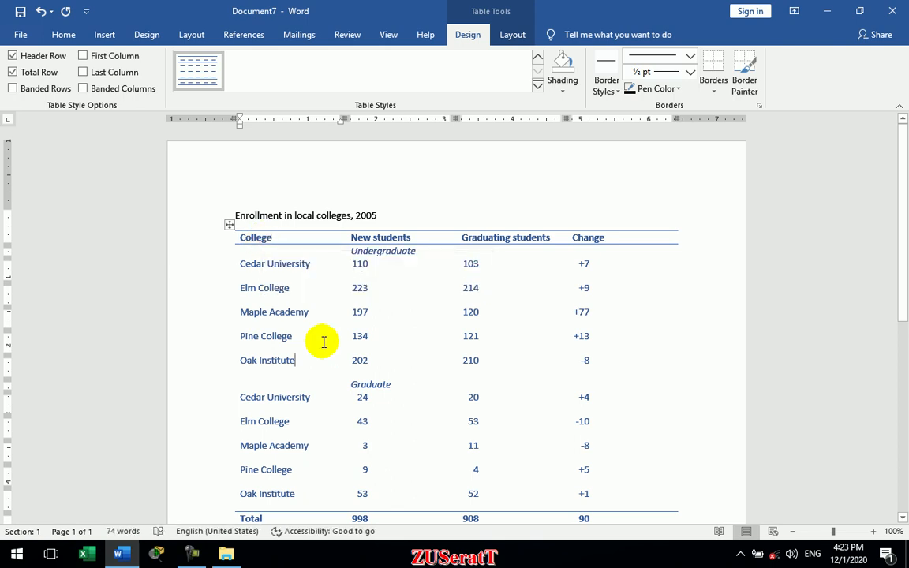
# - Delete the quick table with all its text and insert a blank table with 4 columns and 4 rows
pyautogui.hotkey('ctrl', 'a')
pyautogui.press('Delete')
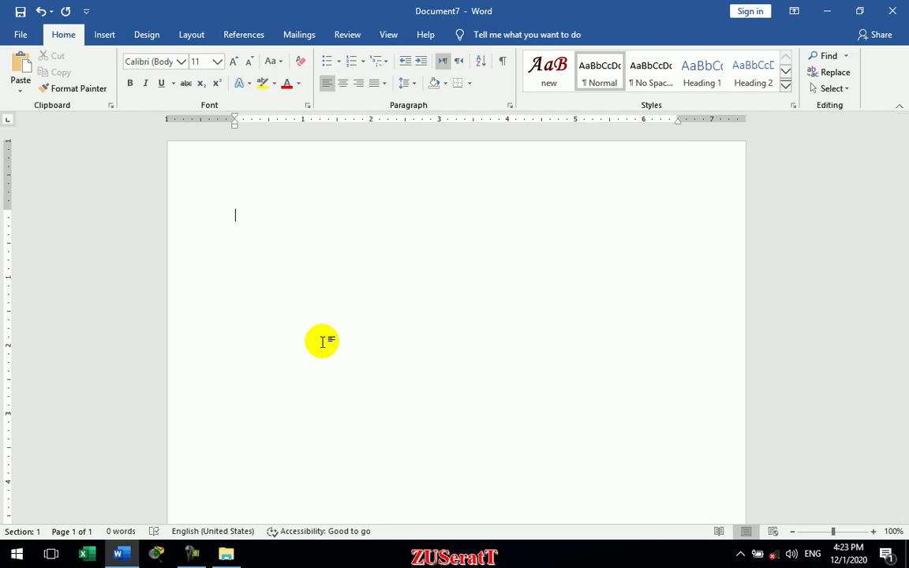
pyautogui.click(104, 35)
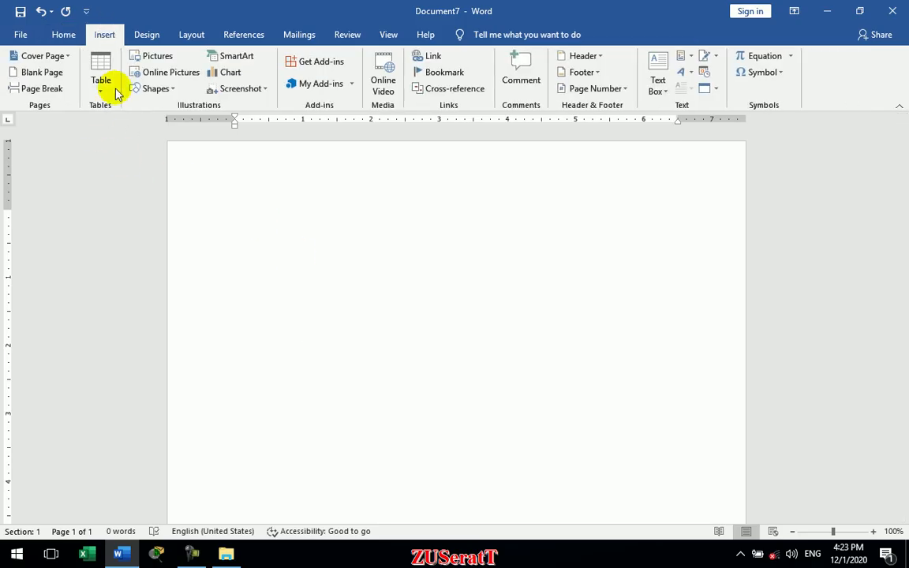
pyautogui.click(109, 85)
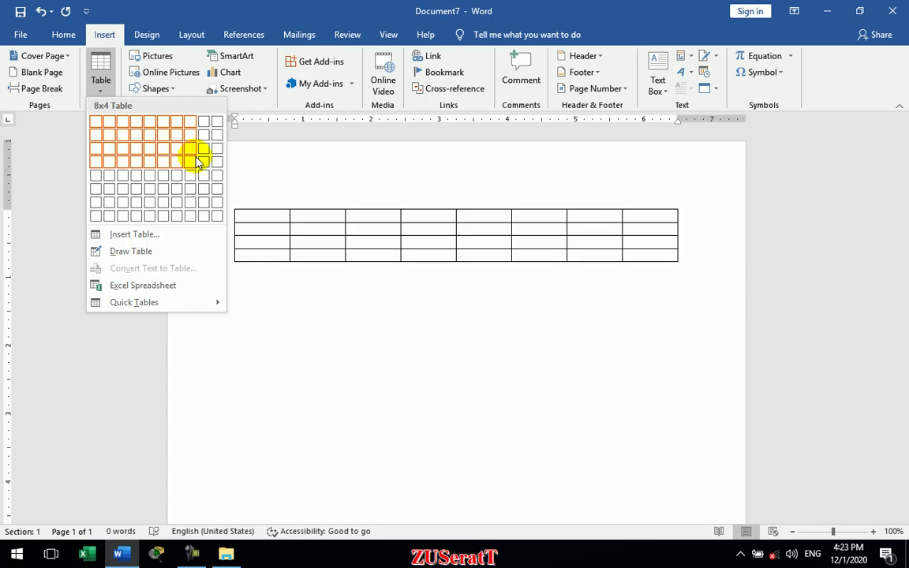
pyautogui.click(136, 161)
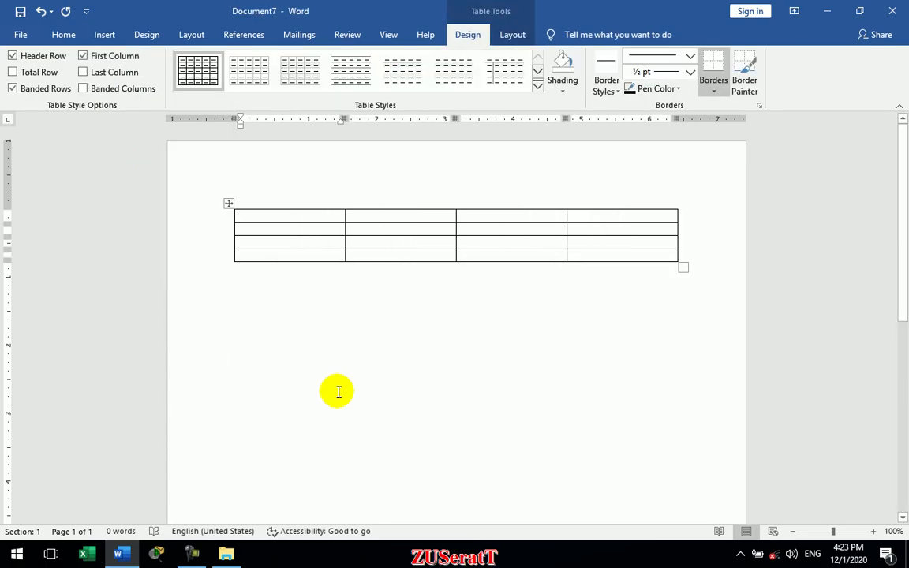
# - Apply the black grid table style with solid black header row and first column, and select the whole table
pyautogui.click(537, 85)
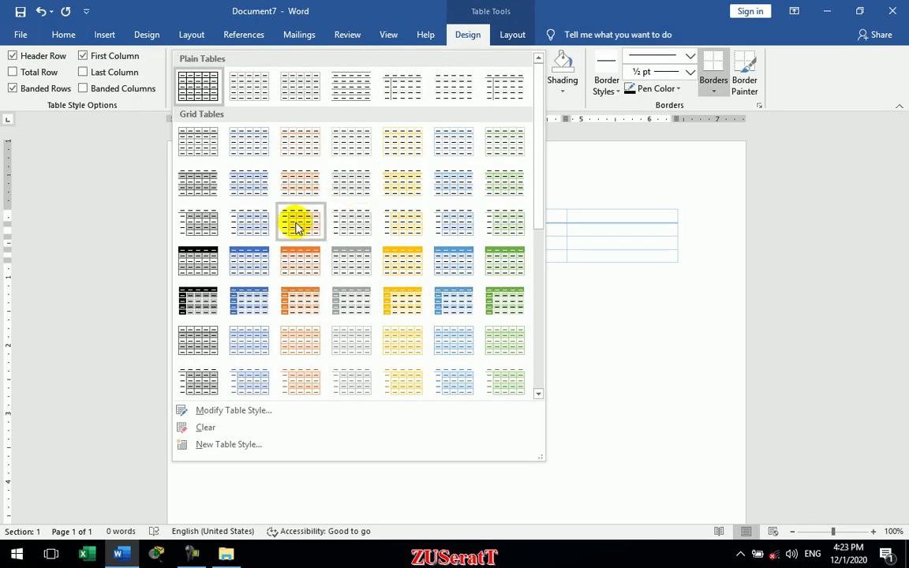
pyautogui.click(198, 304)
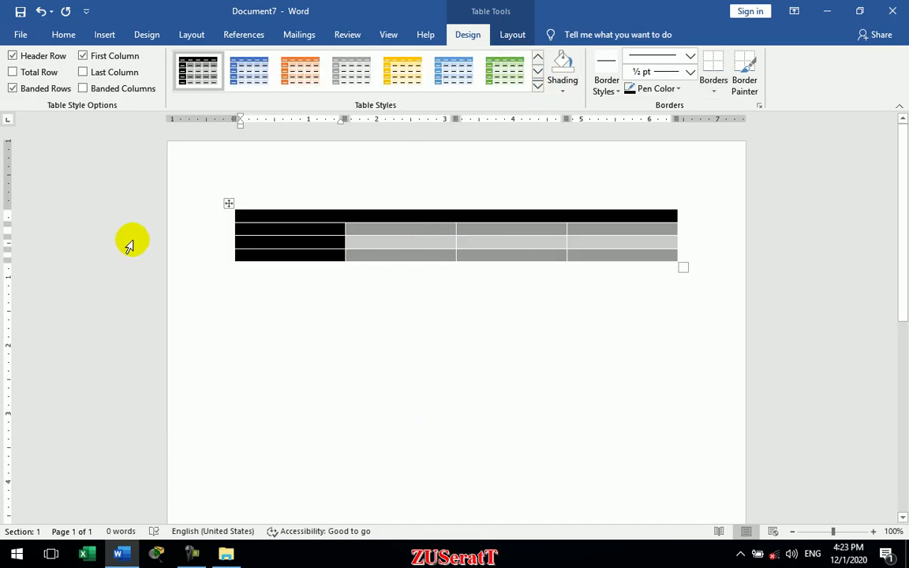
pyautogui.click(229, 204)
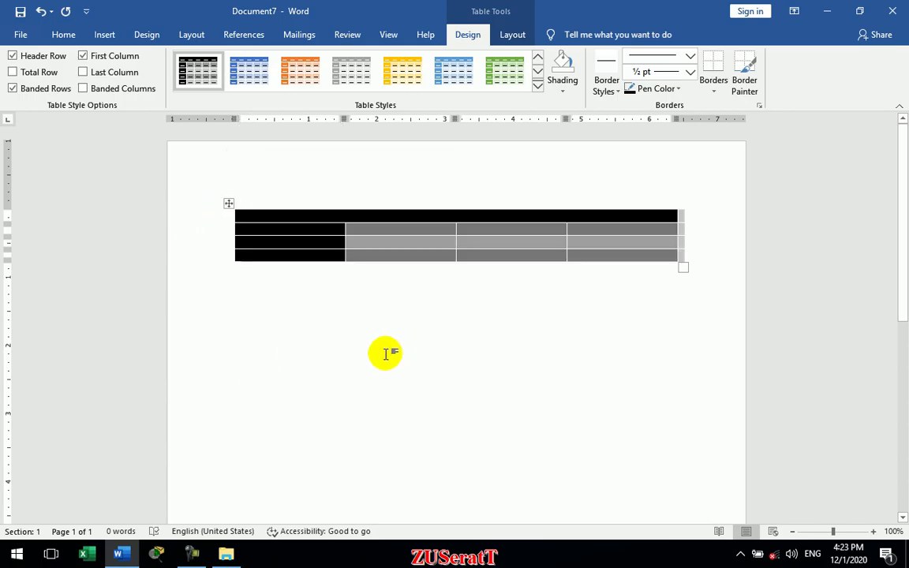
# - Enter "School time table" in the header row, "Mon" and "Su" in the first column, and "s" beside Mon
pyautogui.click(396, 216)
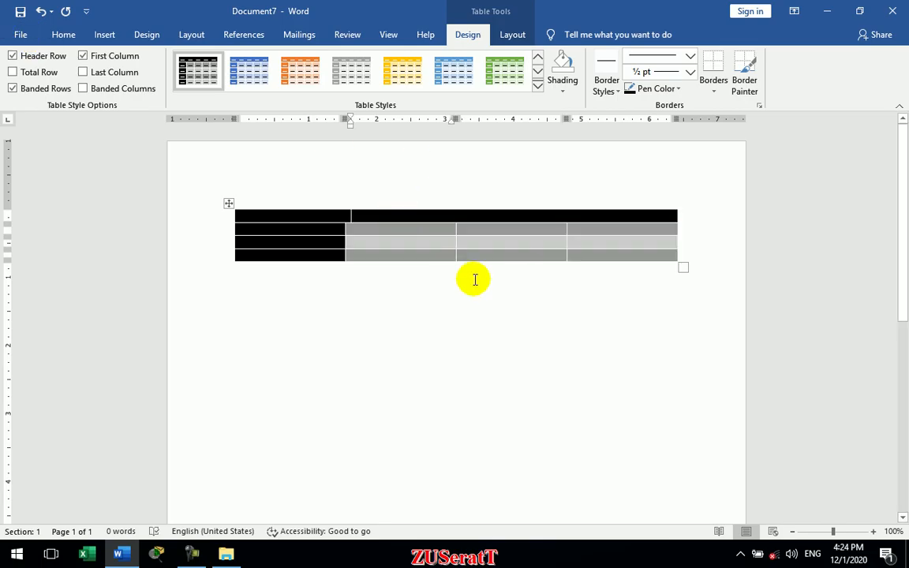
pyautogui.write('sc')
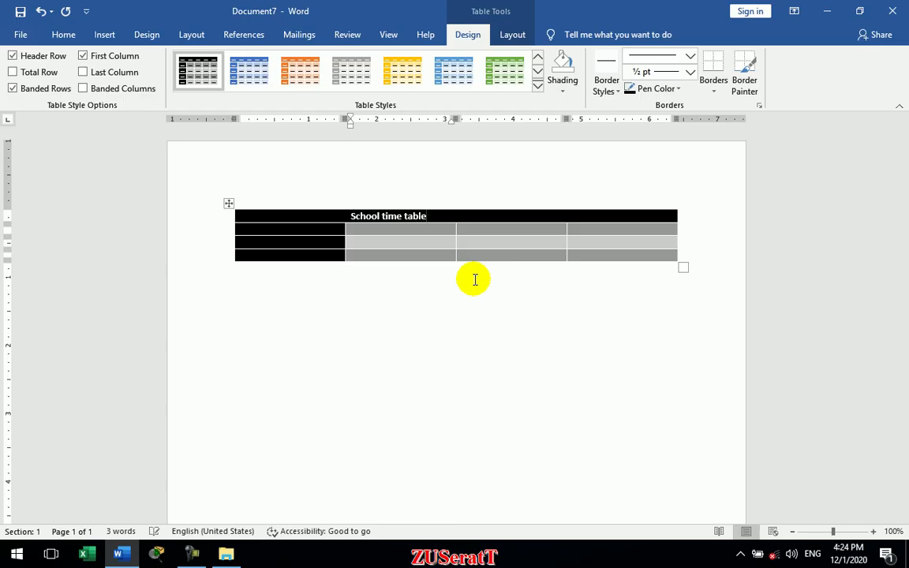
pyautogui.click(294, 230)
pyautogui.write('mon')
pyautogui.press('Tab')
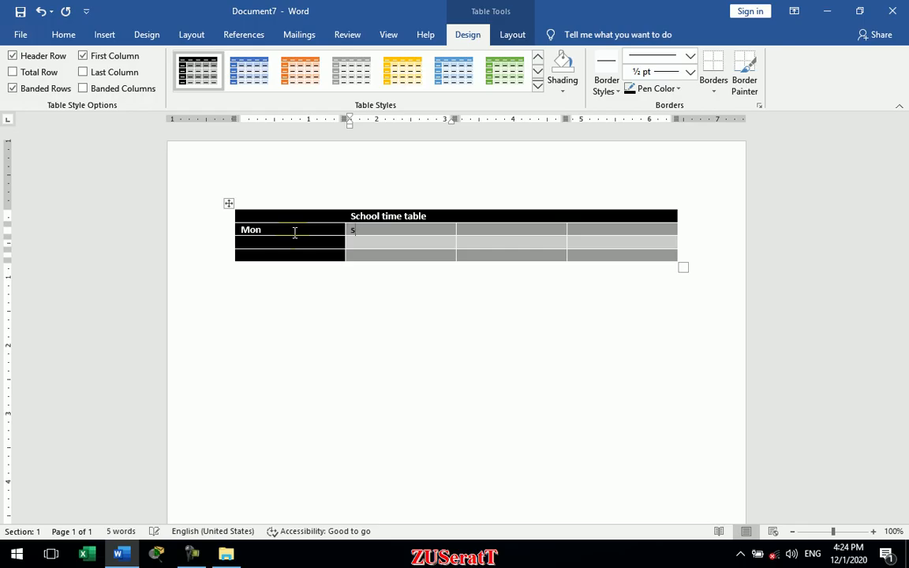
pyautogui.click(289, 241)
pyautogui.write('Su')
pyautogui.press('Tab')
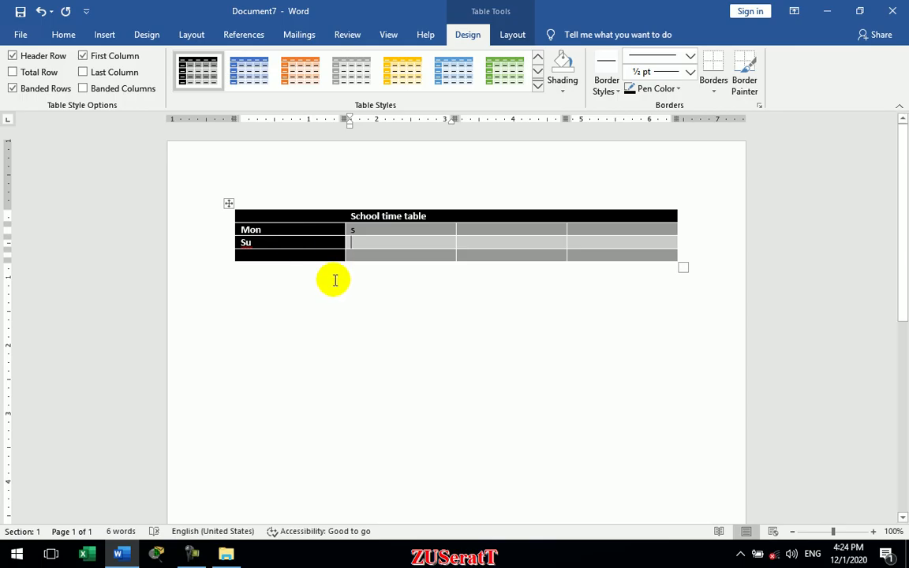
# - Save the entire table to the Quick Tables gallery under the name "time table" in the General category
pyautogui.hotkey('ctrl', 'a')
pyautogui.click(116, 36)
pyautogui.click(93, 91)
pyautogui.moveTo(158, 302)
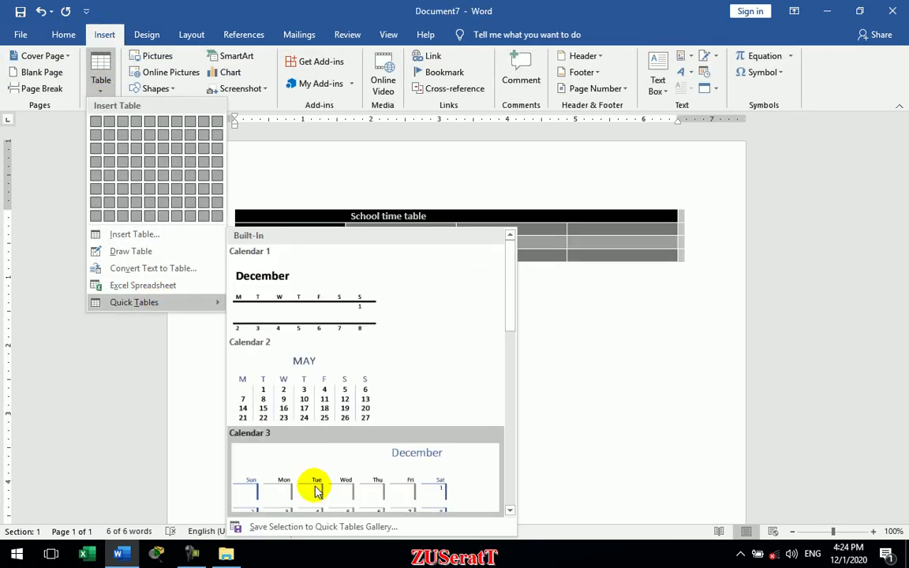
pyautogui.click(322, 526)
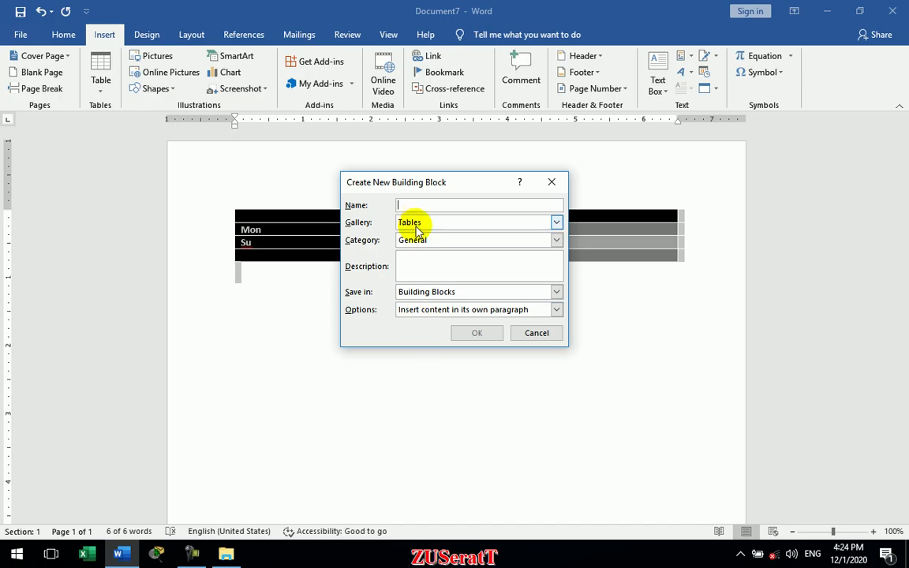
pyautogui.click(466, 239)
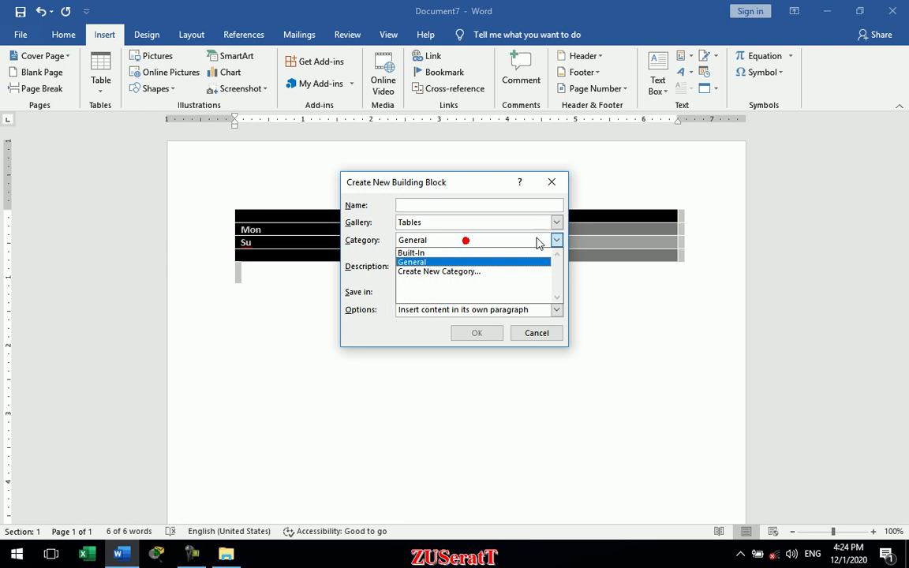
pyautogui.click(443, 184)
pyautogui.click(404, 260)
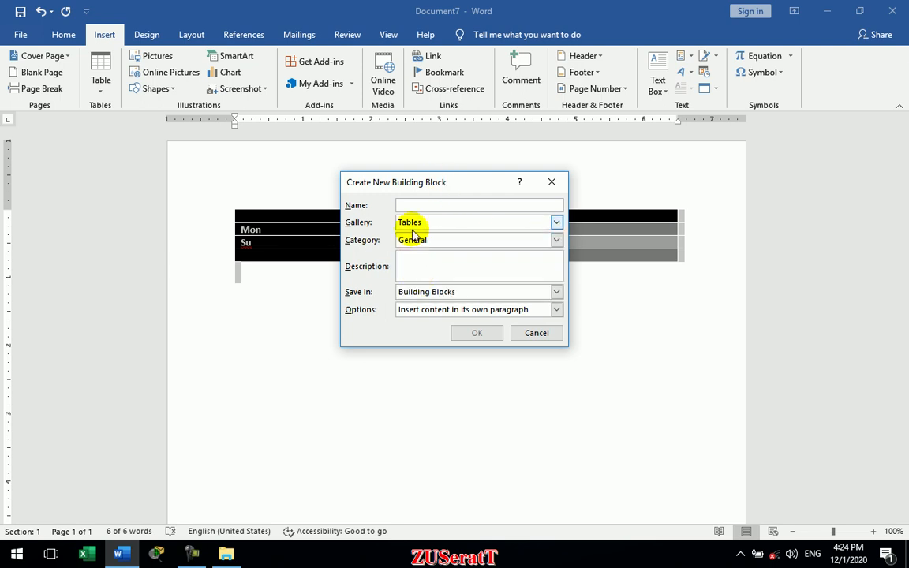
pyautogui.click(428, 293)
pyautogui.click(429, 294)
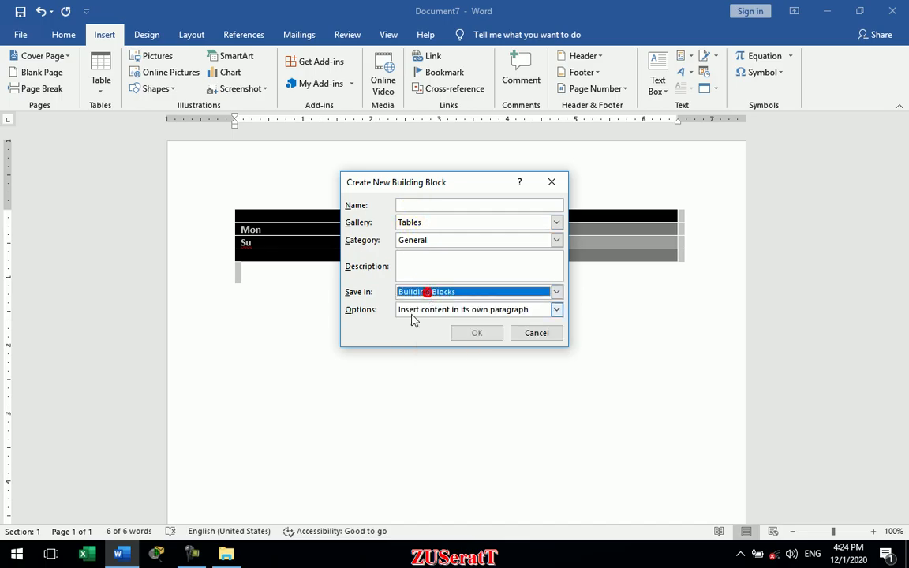
pyautogui.click(438, 205)
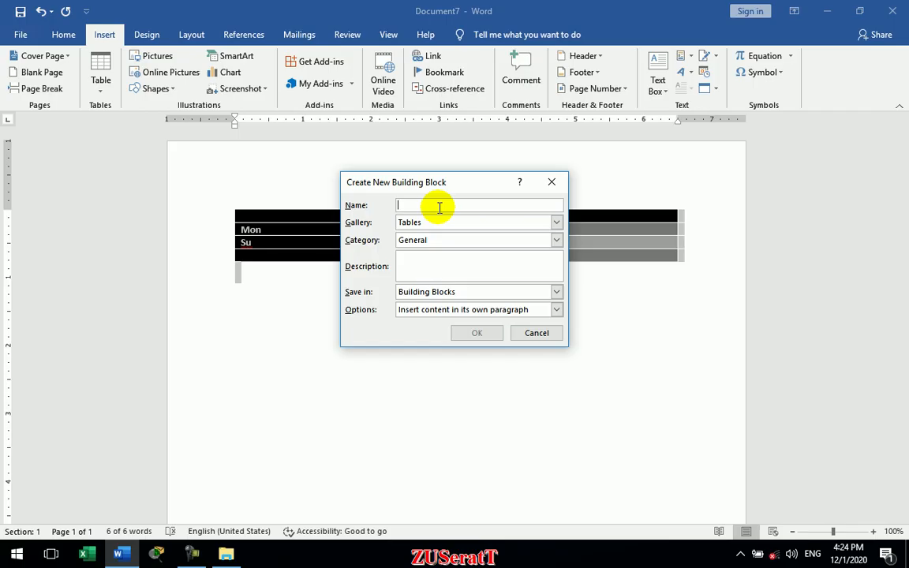
pyautogui.write('time table')
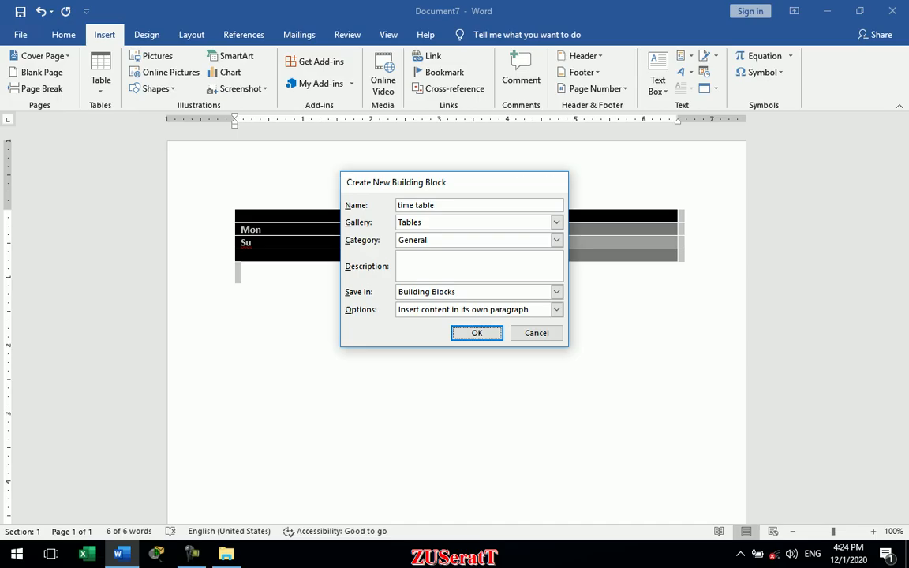
pyautogui.press('Return')
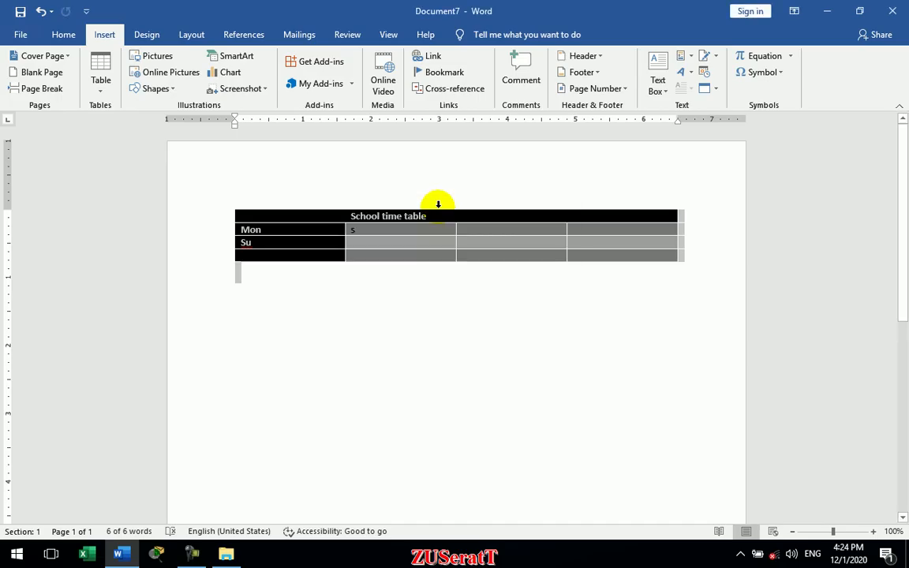
# - Close the document without saving its changes and create a new blank document
pyautogui.hotkey('ctrl', 'w')
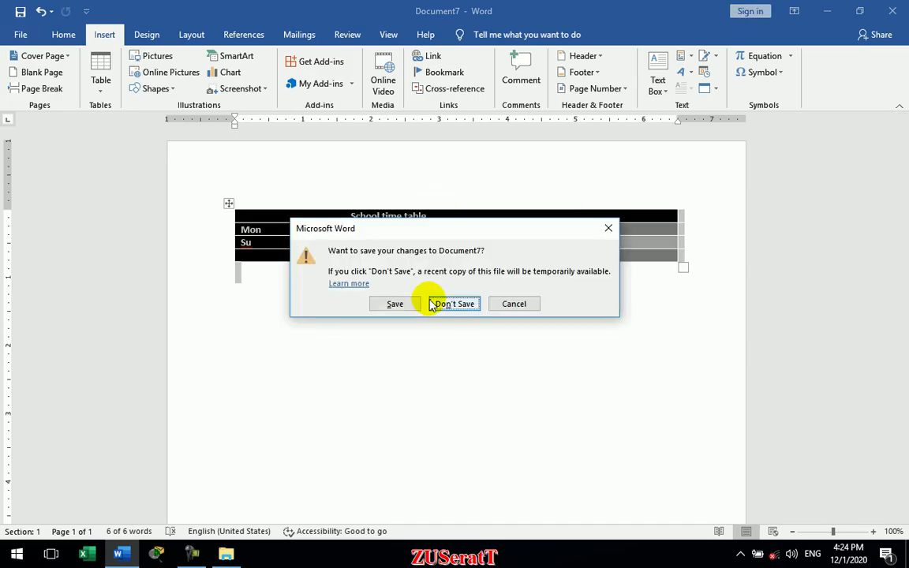
pyautogui.click(429, 299)
pyautogui.hotkey('ctrl', 'n')
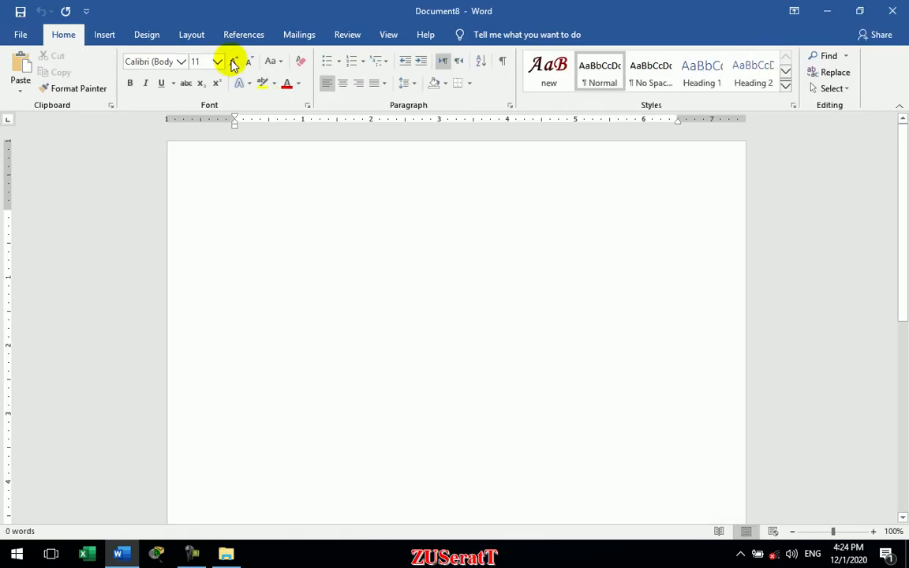
# - Insert the custom "time table" quick table from the General category and undo its insertion
pyautogui.click(109, 32)
pyautogui.click(97, 80)
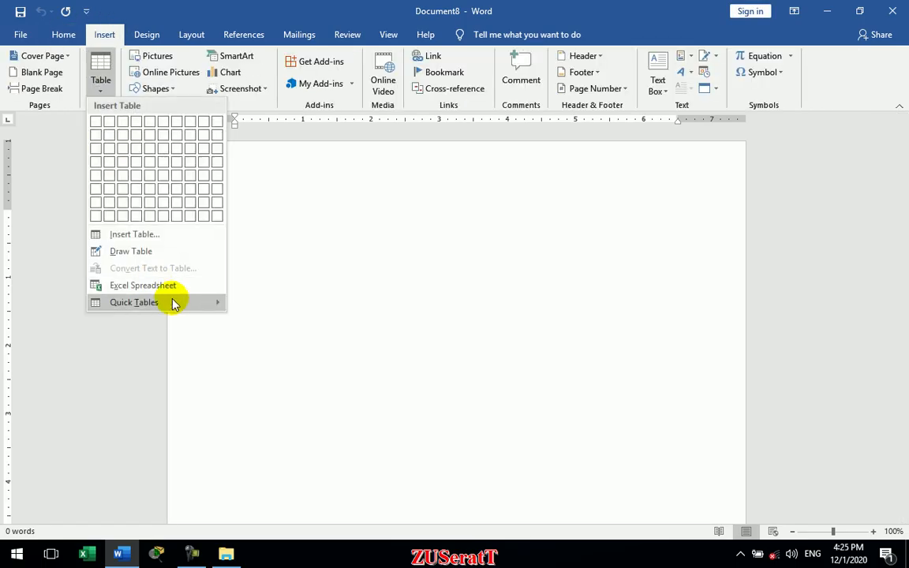
pyautogui.moveTo(185, 304)
pyautogui.scroll(-3, 309, 298)
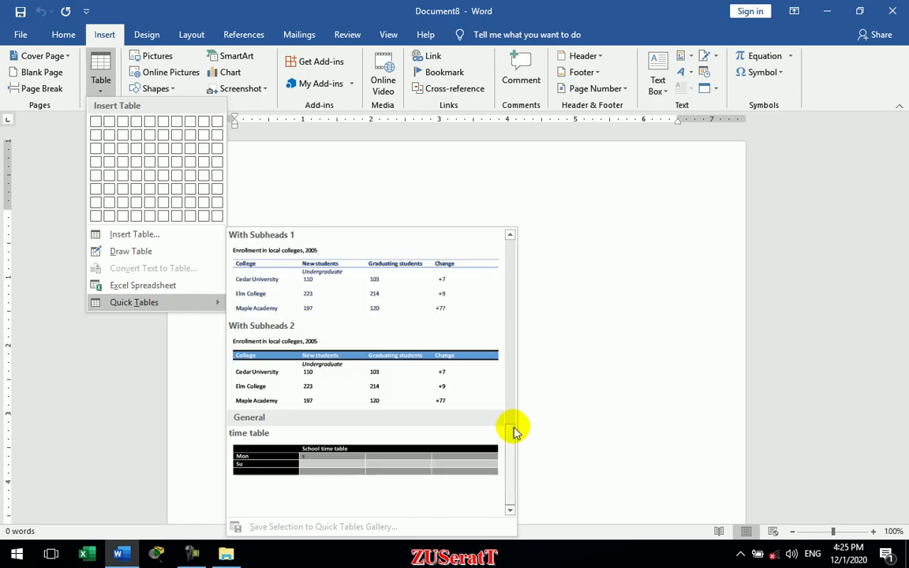
pyautogui.click(410, 469)
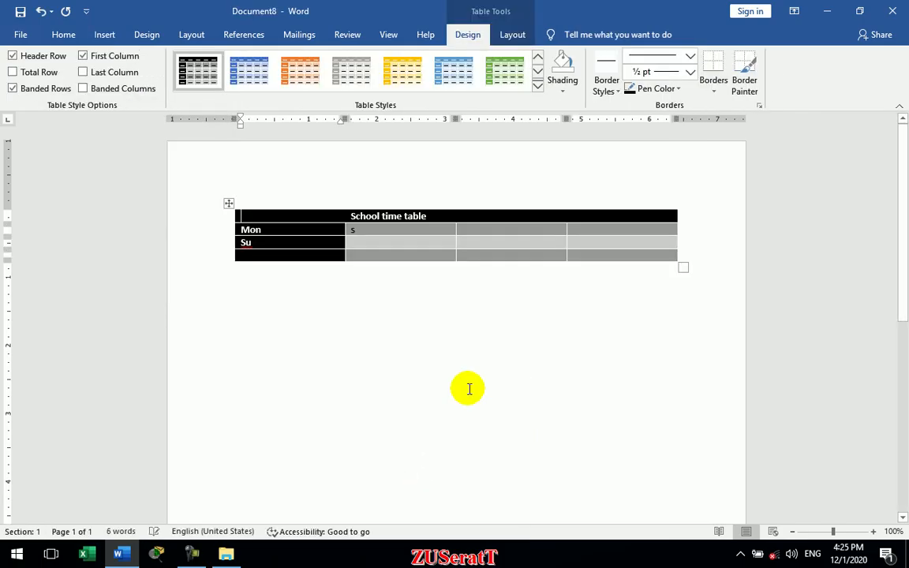
pyautogui.hotkey('ctrl', 'z')
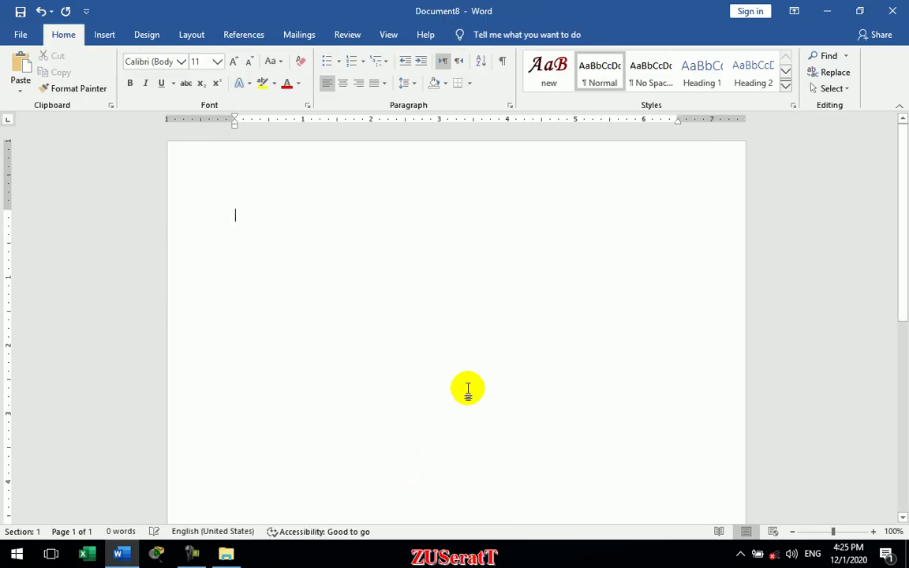
# - Insert a blank table with 5 columns and 5 rows and look through its design and layout options
pyautogui.click(115, 34)
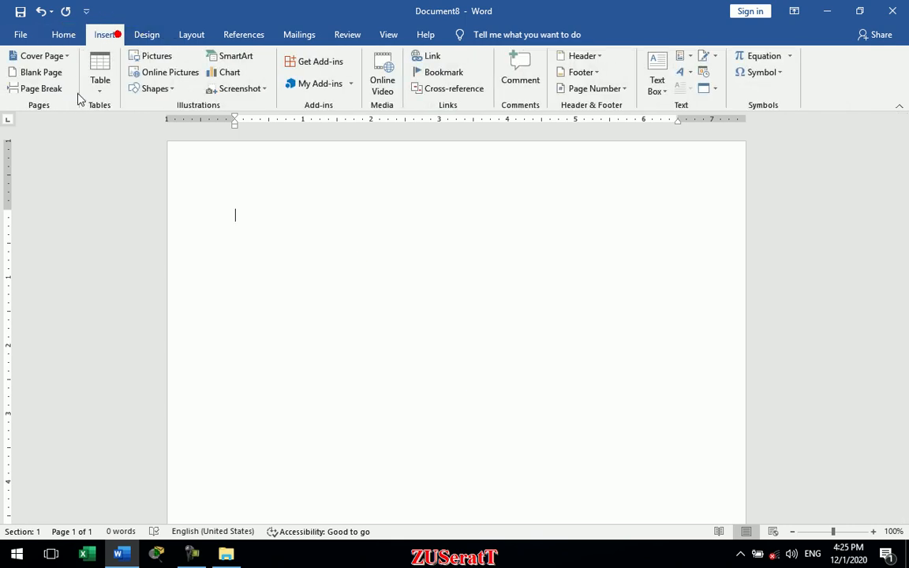
pyautogui.click(109, 95)
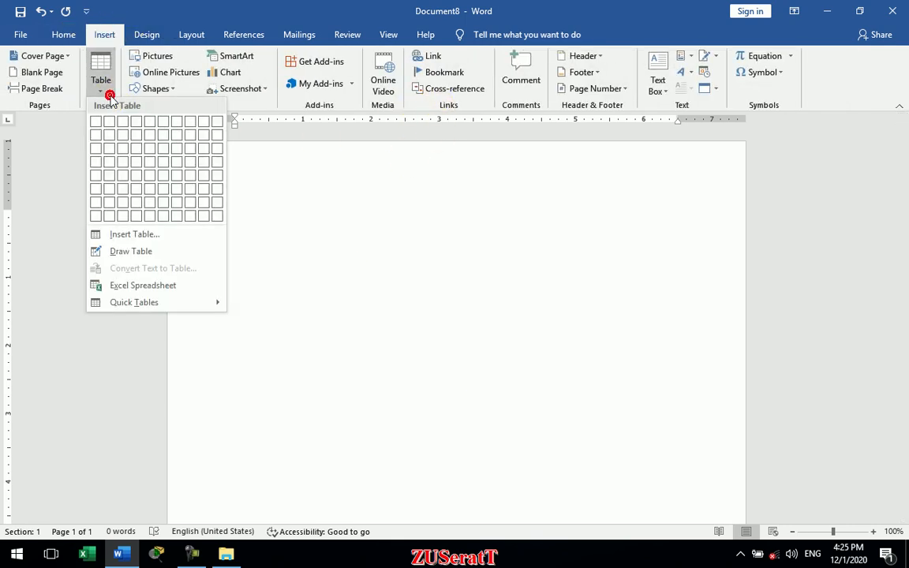
pyautogui.moveTo(197, 310)
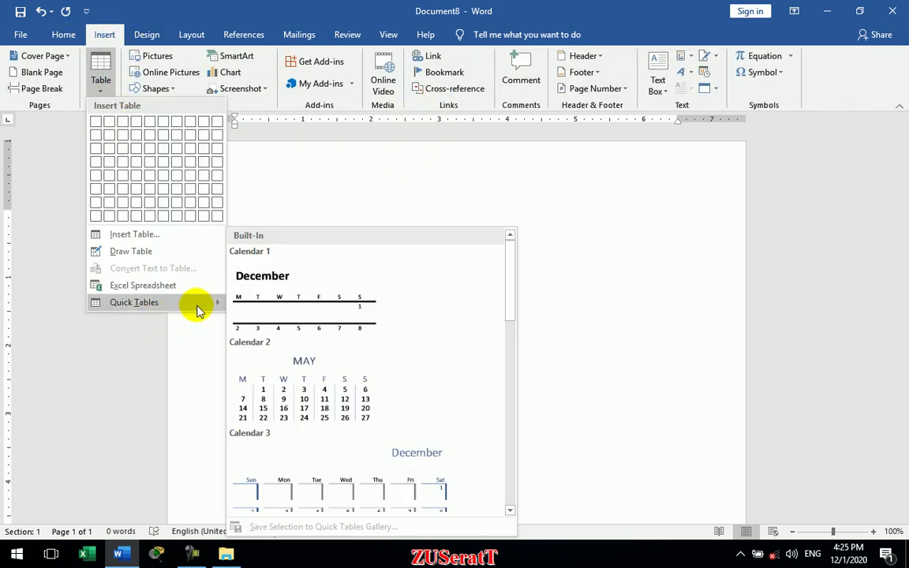
pyautogui.click(147, 173)
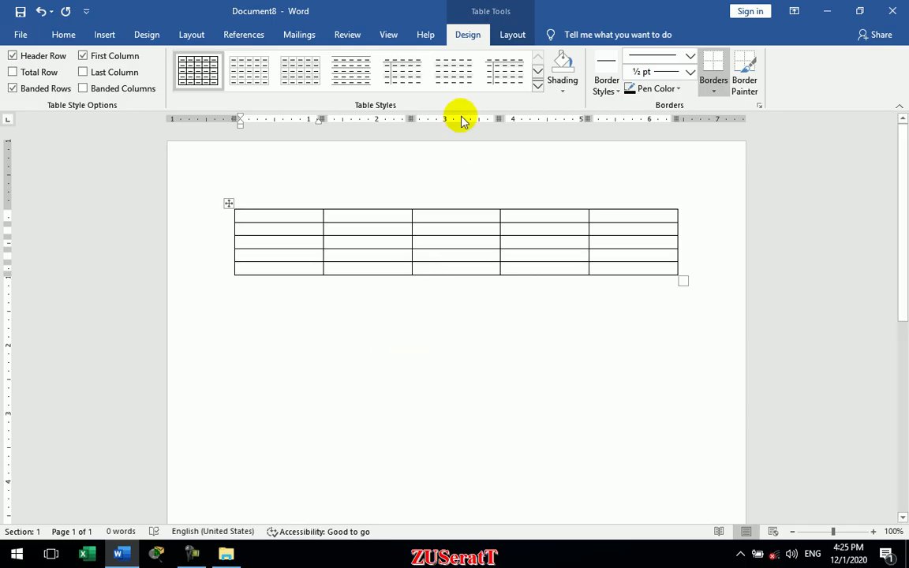
pyautogui.click(505, 33)
pyautogui.click(474, 35)
pyautogui.click(511, 35)
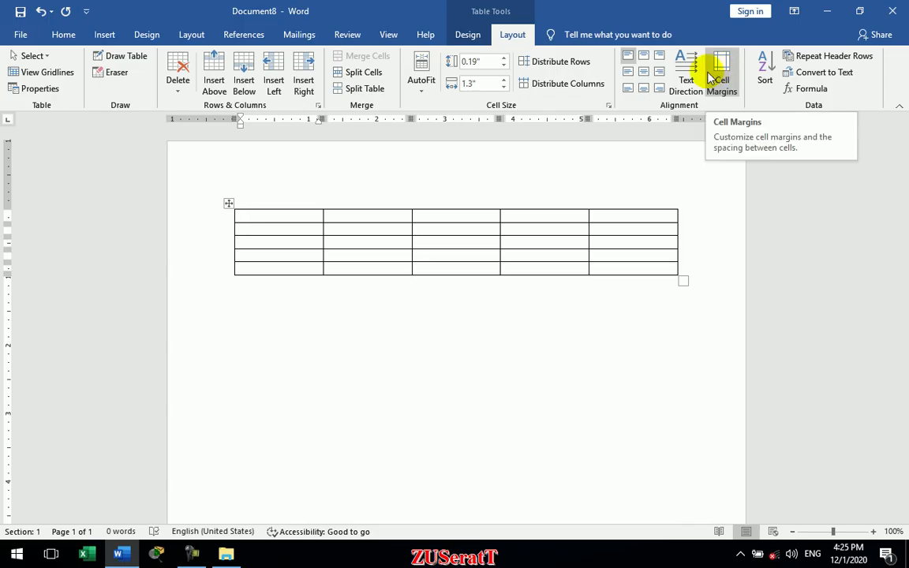
# - Increase the first row's height to about 0.87" and enter "sjdgsakjd" in its last cell
pyautogui.click(637, 218)
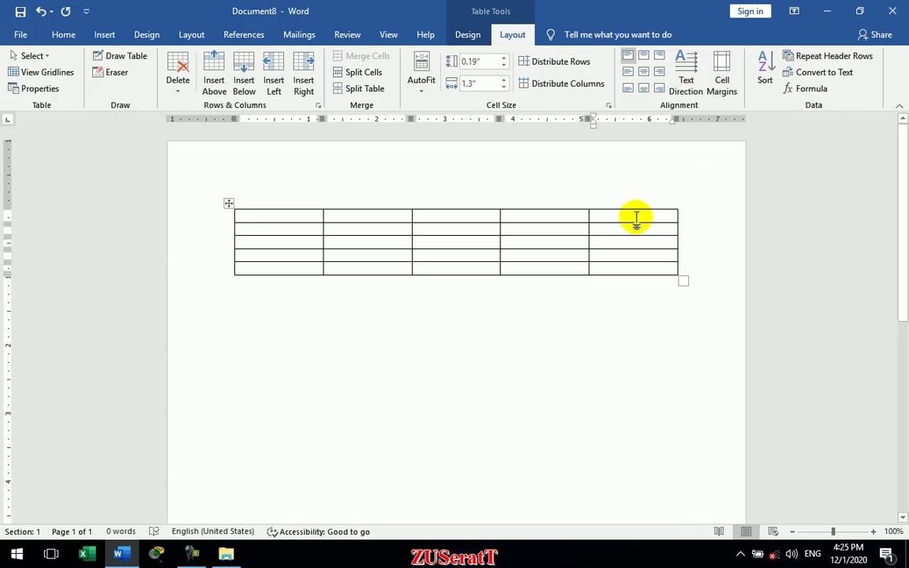
pyautogui.moveTo(632, 223); pyautogui.dragTo(633, 268)
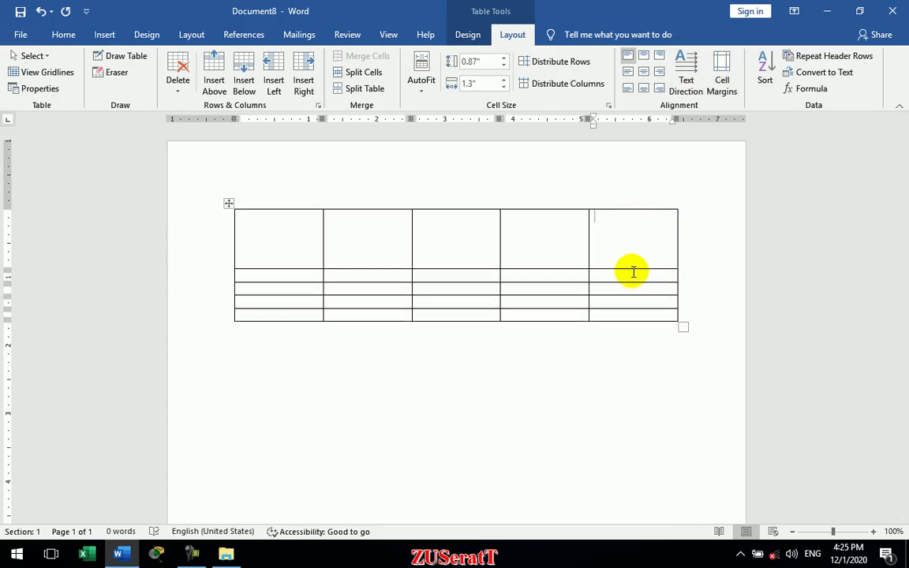
pyautogui.write('sjdgsakjd')
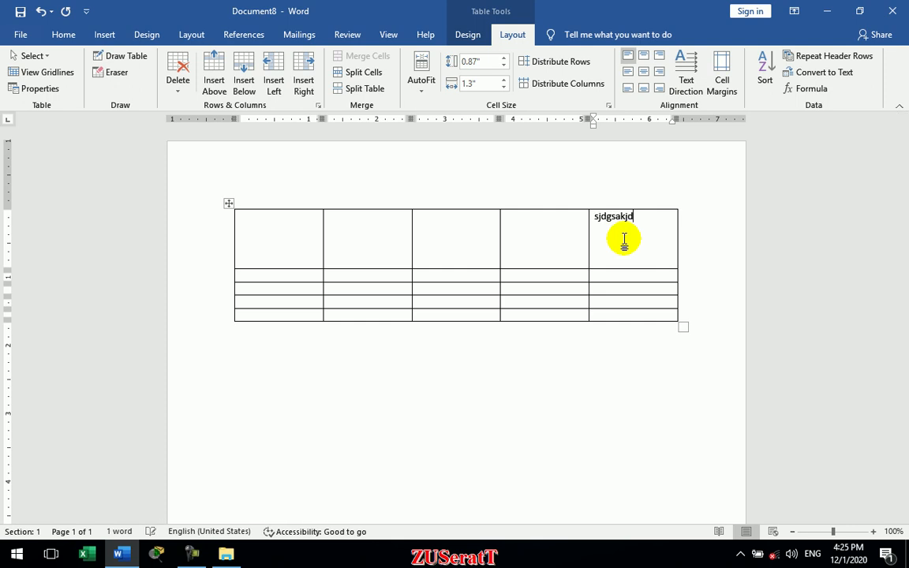
# - Rotate the text in the first row's last cell to read downward and centre it both ways
pyautogui.click(685, 75)
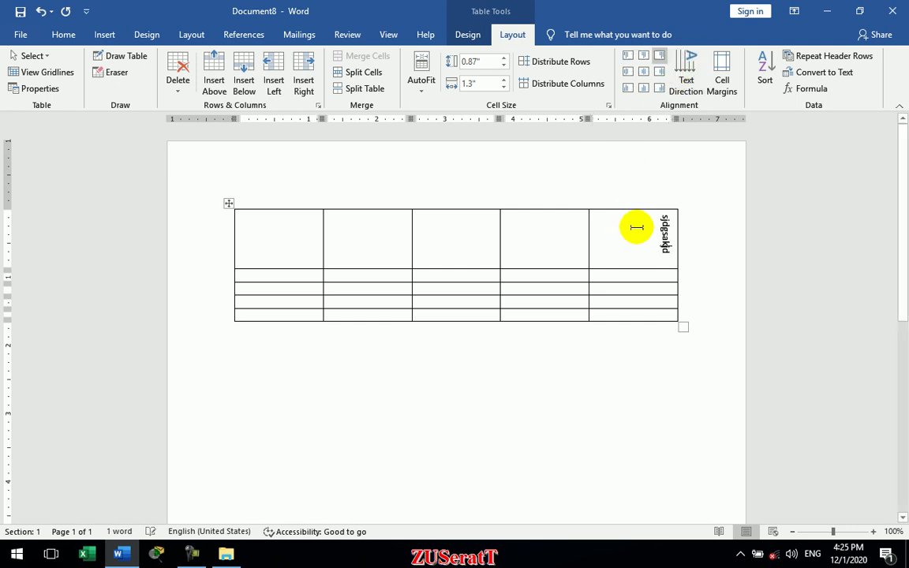
pyautogui.click(645, 73)
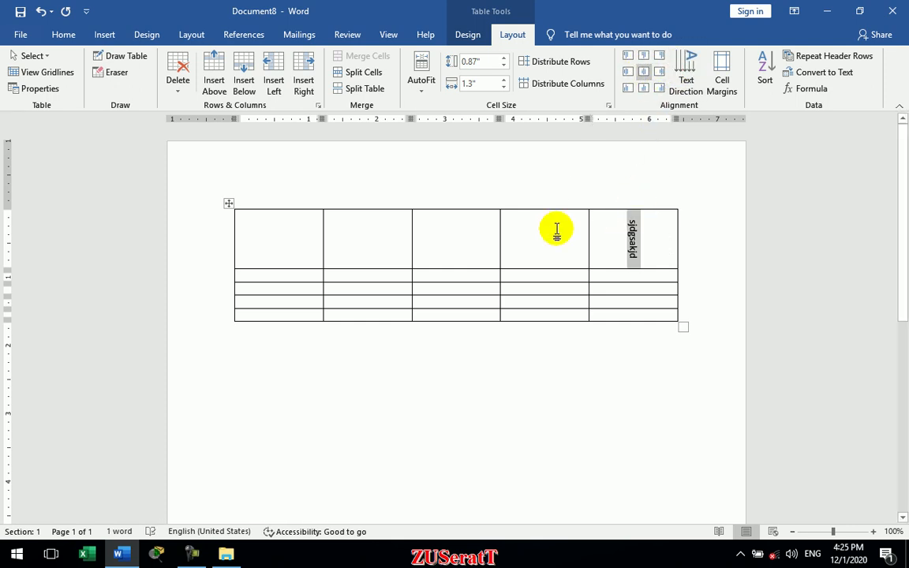
pyautogui.click(467, 34)
pyautogui.click(515, 35)
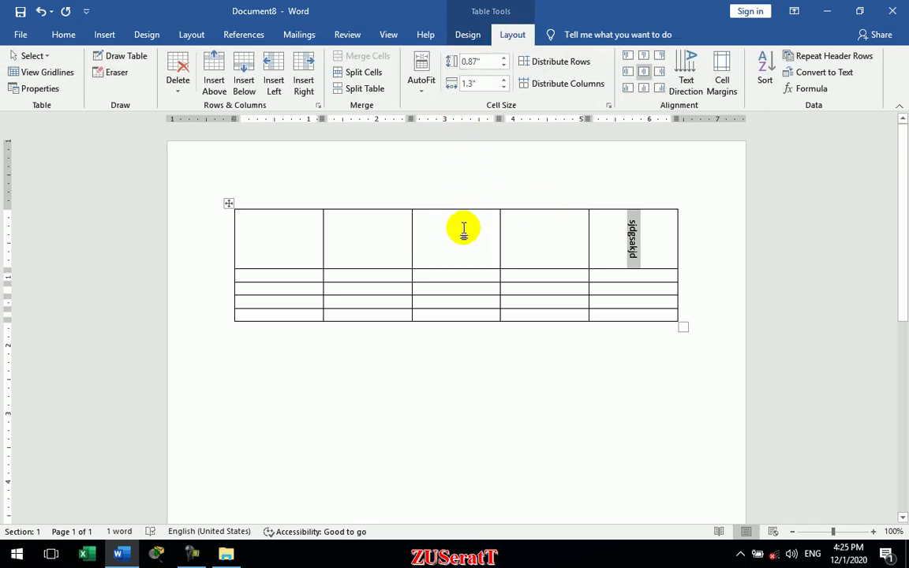
# - Delete the whole table with its text and insert a blank table with 4 columns and 5 rows
pyautogui.hotkey('ctrl', 'a')
pyautogui.press('Delete')
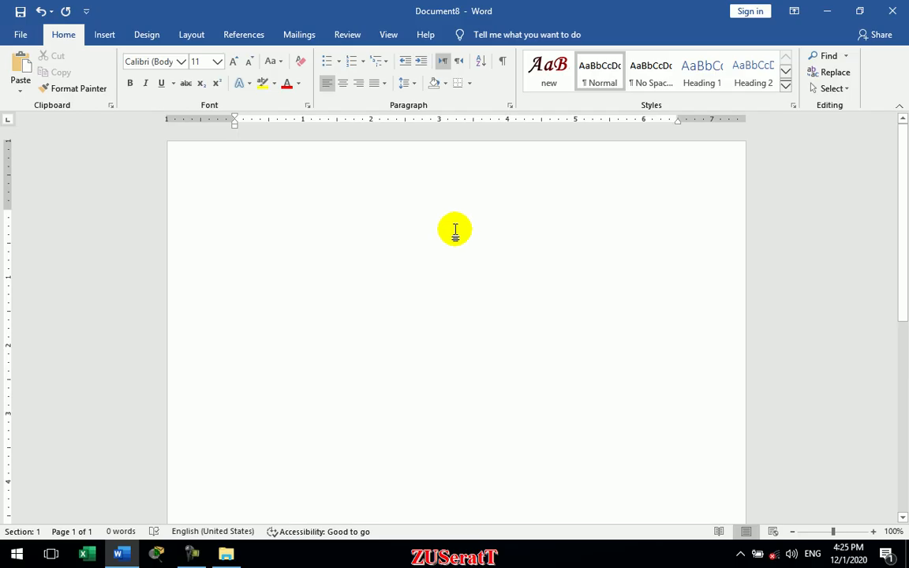
pyautogui.click(111, 35)
pyautogui.click(101, 72)
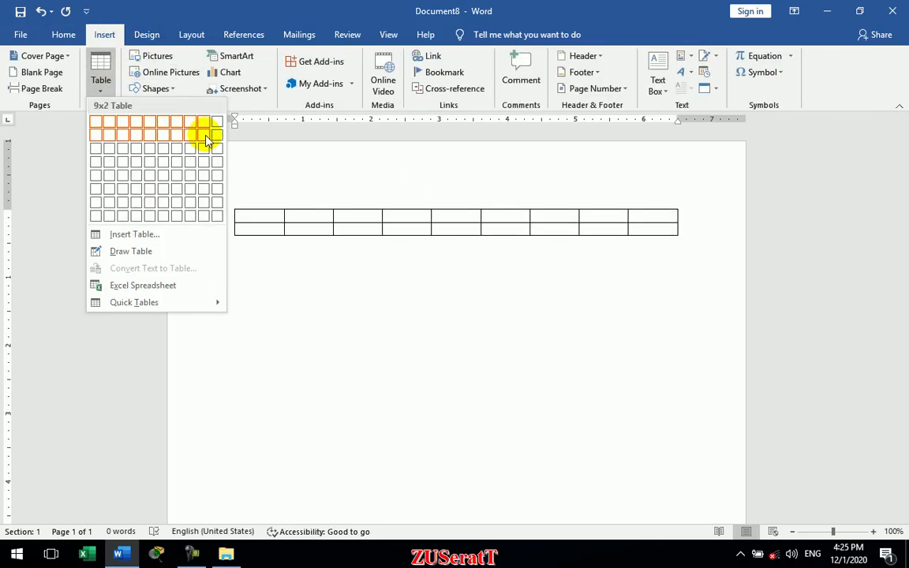
pyautogui.click(144, 175)
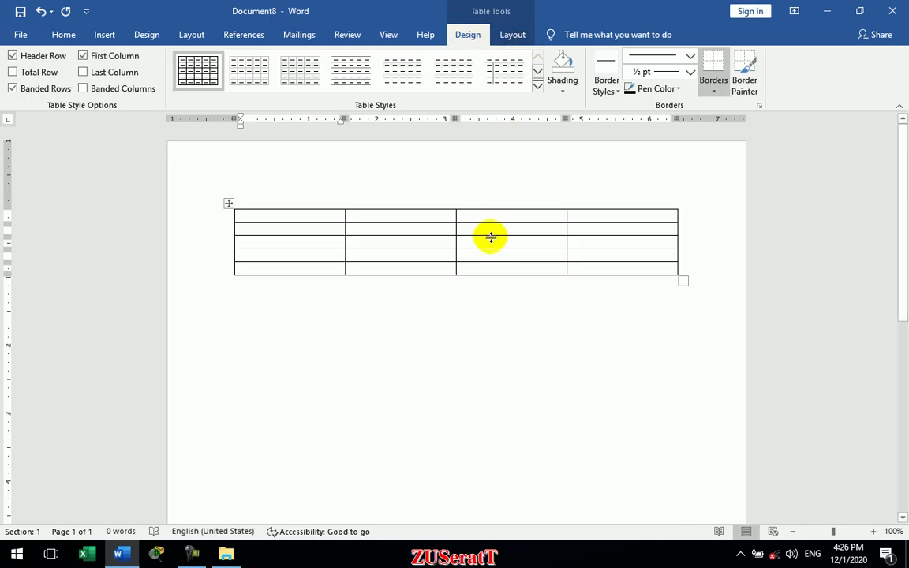
pyautogui.click(475, 206)
pyautogui.click(444, 303)
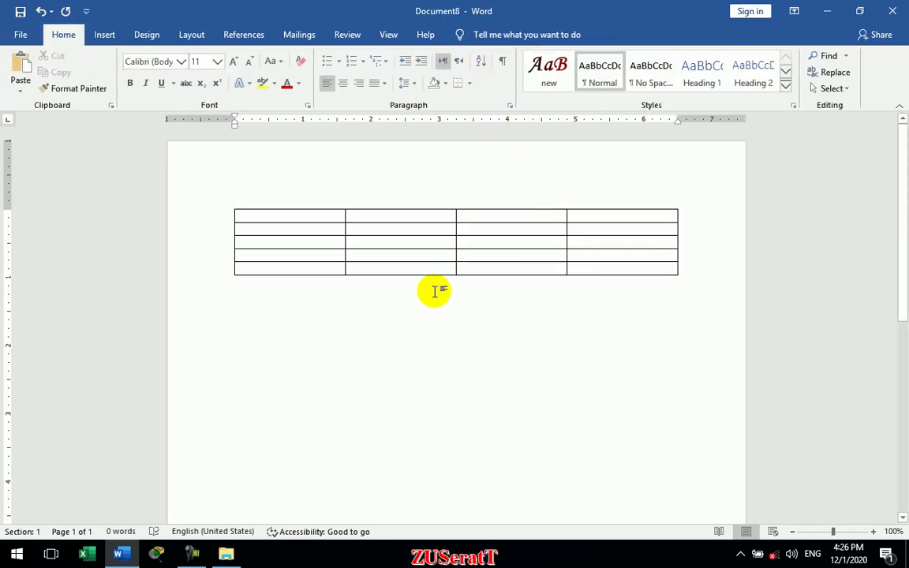
pyautogui.click(107, 34)
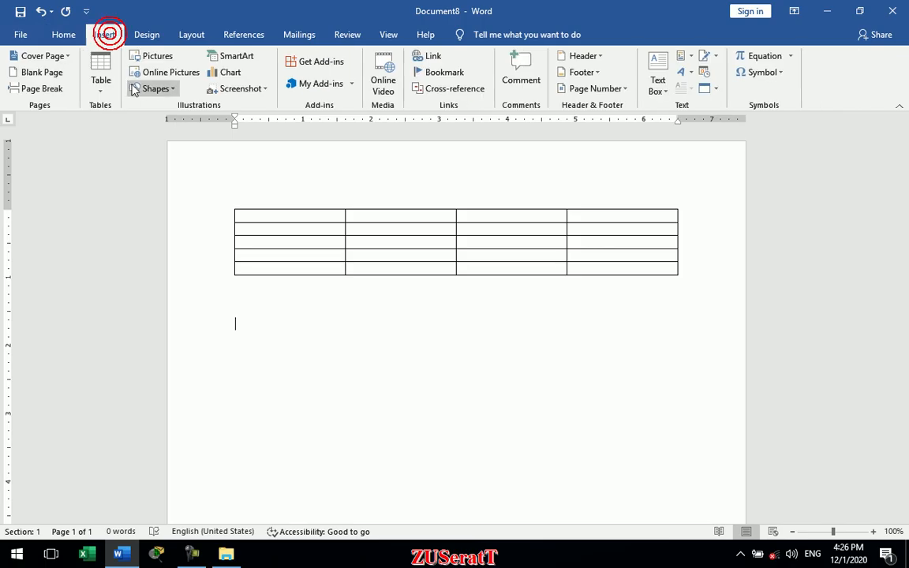
pyautogui.click(172, 89)
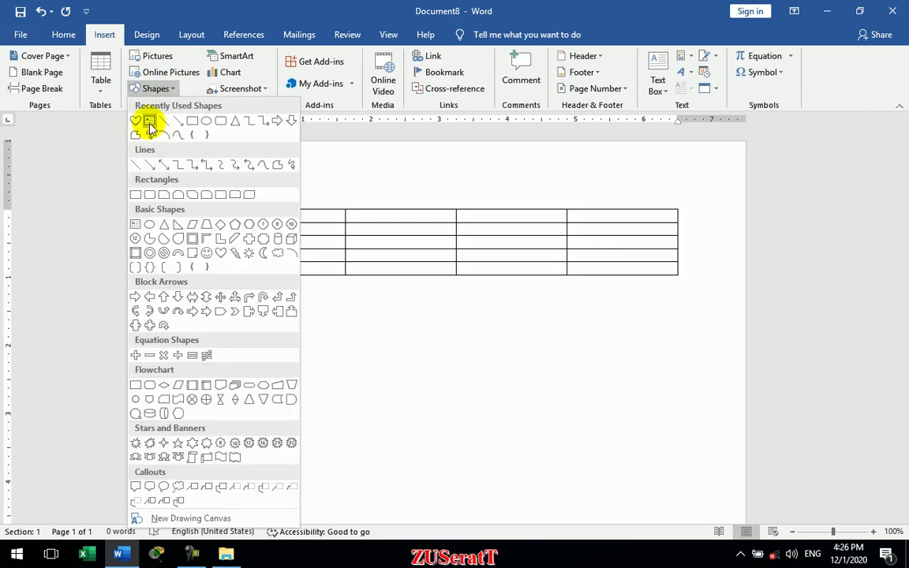
pyautogui.click(151, 125)
pyautogui.moveTo(268, 319); pyautogui.dragTo(431, 404)
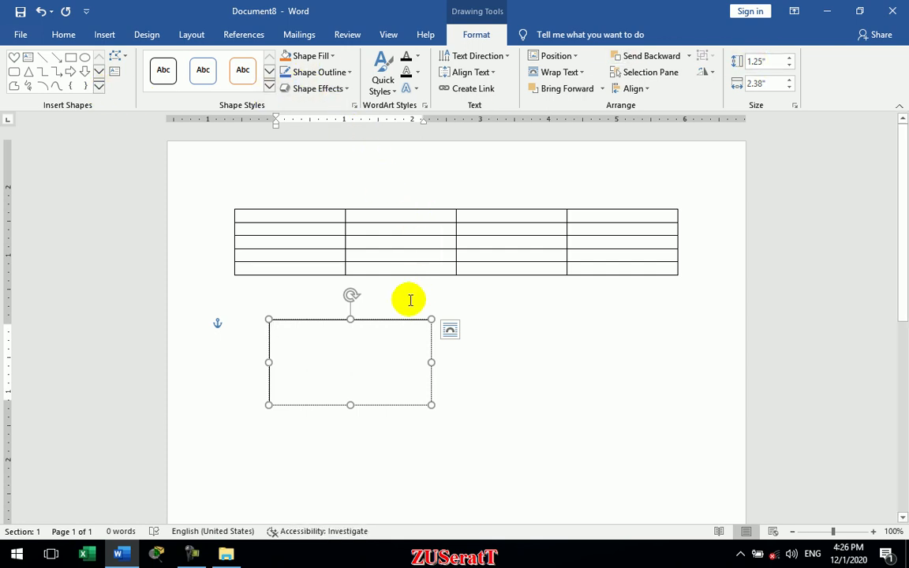
pyautogui.press('Delete')
pyautogui.write('=')
pyautogui.press('BackSpace')
pyautogui.press('BackSpace')
pyautogui.press('BackSpace')
# - In the blank table's style options, turn off the header row, with the total row off and banded rows on
pyautogui.click(337, 242)
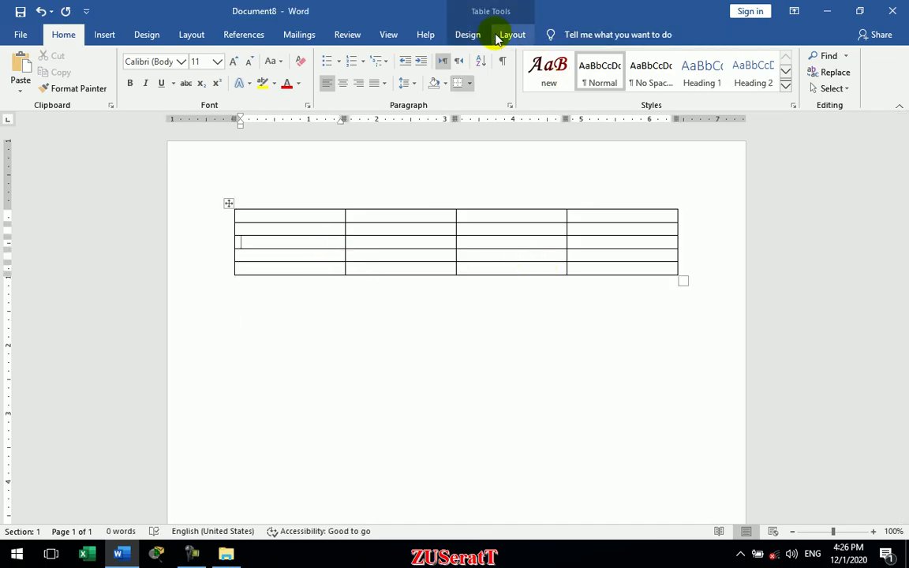
pyautogui.click(468, 34)
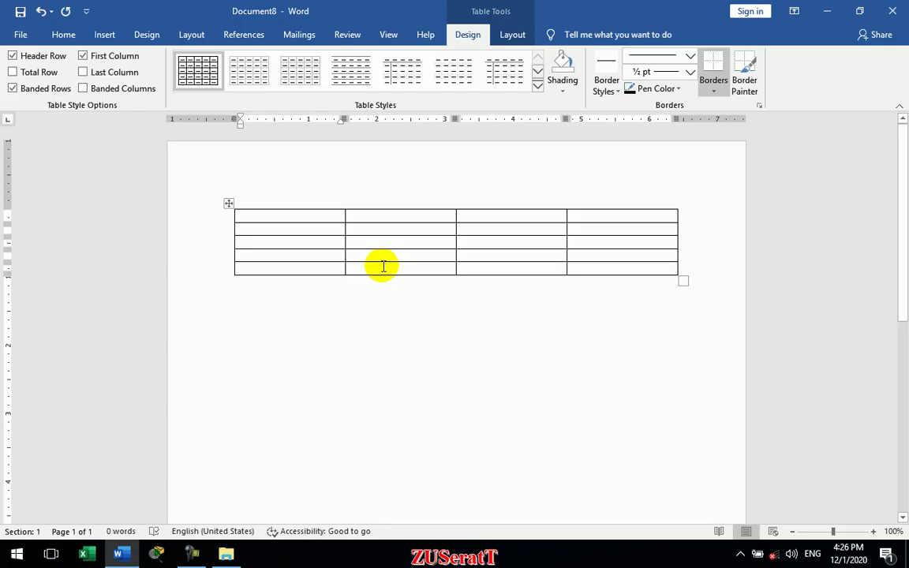
pyautogui.click(26, 55)
pyautogui.click(34, 89)
pyautogui.click(40, 72)
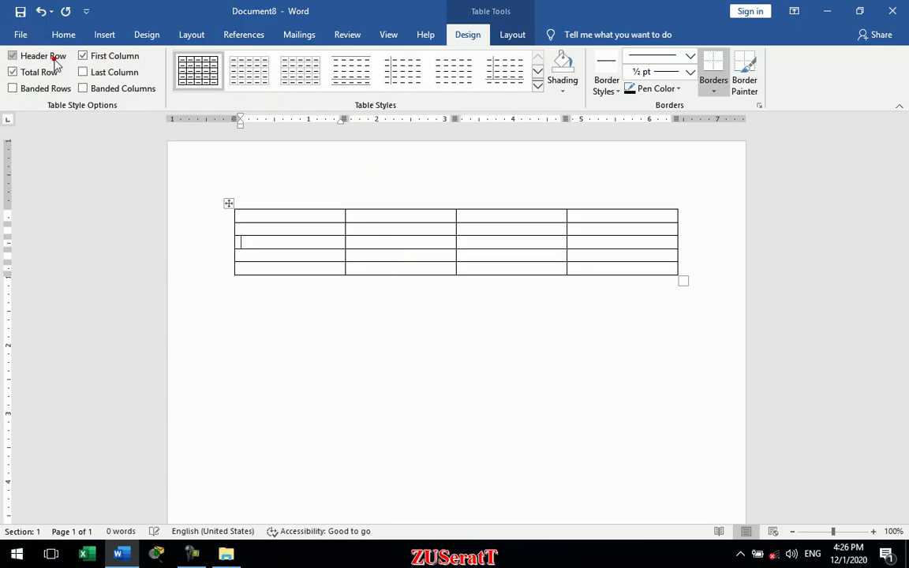
pyautogui.click(27, 89)
pyautogui.click(32, 56)
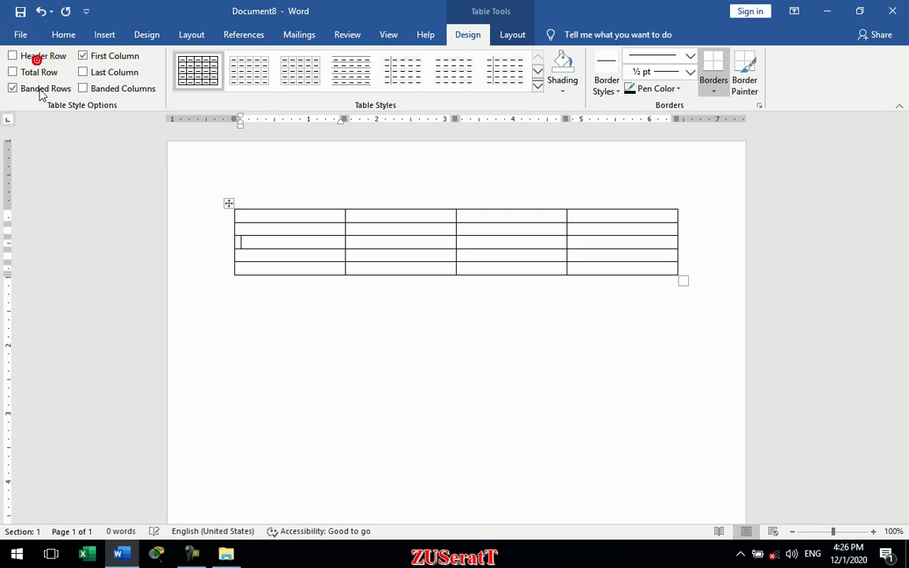
# - Apply the orange dark grid table style to the table and turn its header row back on
pyautogui.click(542, 89)
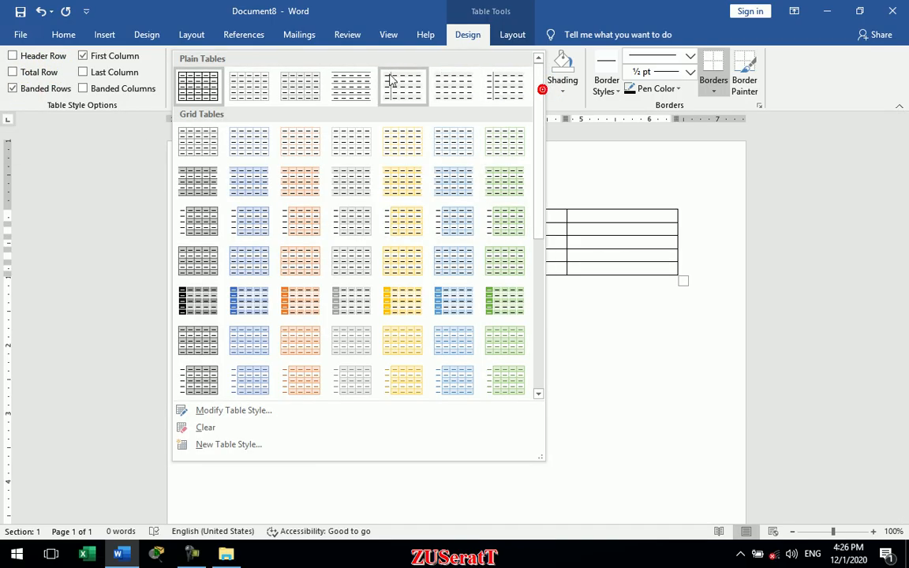
pyautogui.click(290, 304)
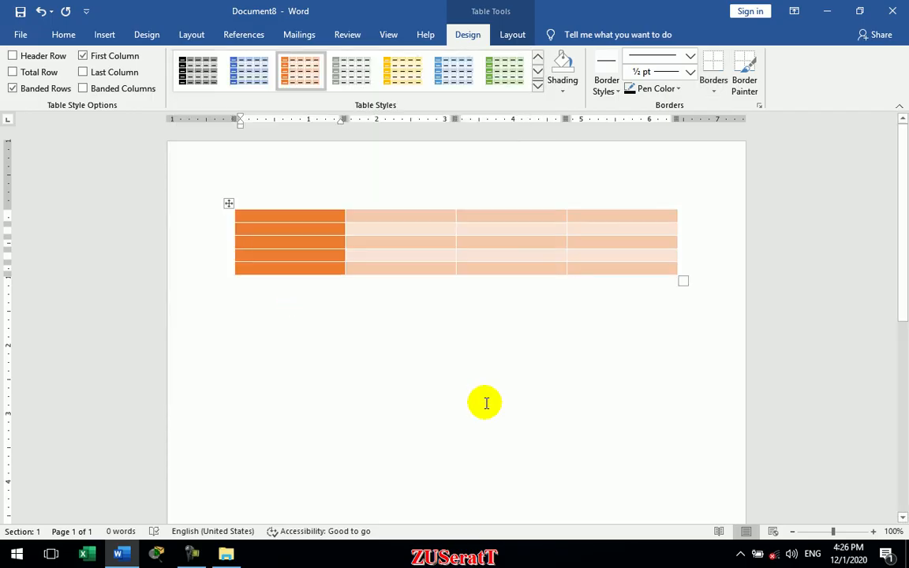
pyautogui.click(52, 56)
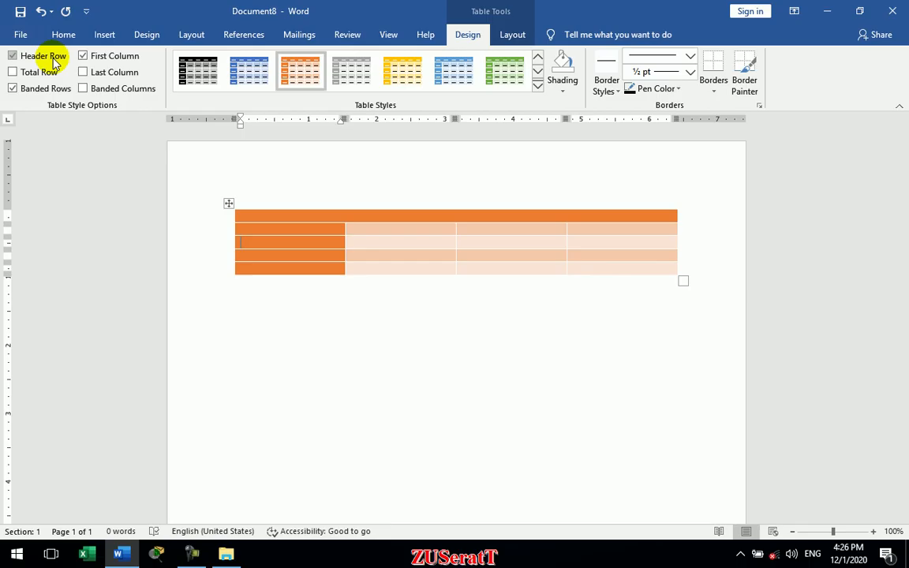
# - Add nine rows to the end of the table for 14 rows in all and turn on the total row
pyautogui.click(500, 261)
pyautogui.press('Tab')
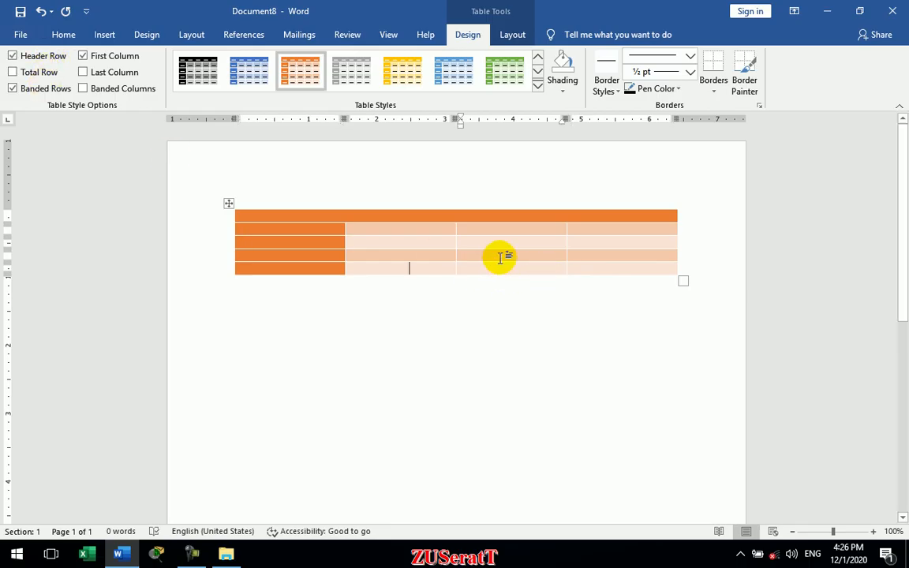
pyautogui.press('Tab')
pyautogui.press('Tab')
pyautogui.press('Tab')
pyautogui.press('Tab')
pyautogui.press('Tab')
pyautogui.press('Tab')
pyautogui.press('Tab')
pyautogui.press('Tab')
pyautogui.press('Tab')
pyautogui.press('Tab')
pyautogui.press('Tab')
pyautogui.press('Tab')
pyautogui.press('Tab')
pyautogui.press('Tab')
pyautogui.press('Tab')
pyautogui.press('Tab')
pyautogui.press('Tab')
pyautogui.press('Tab')
pyautogui.press('Tab')
pyautogui.press('Tab')
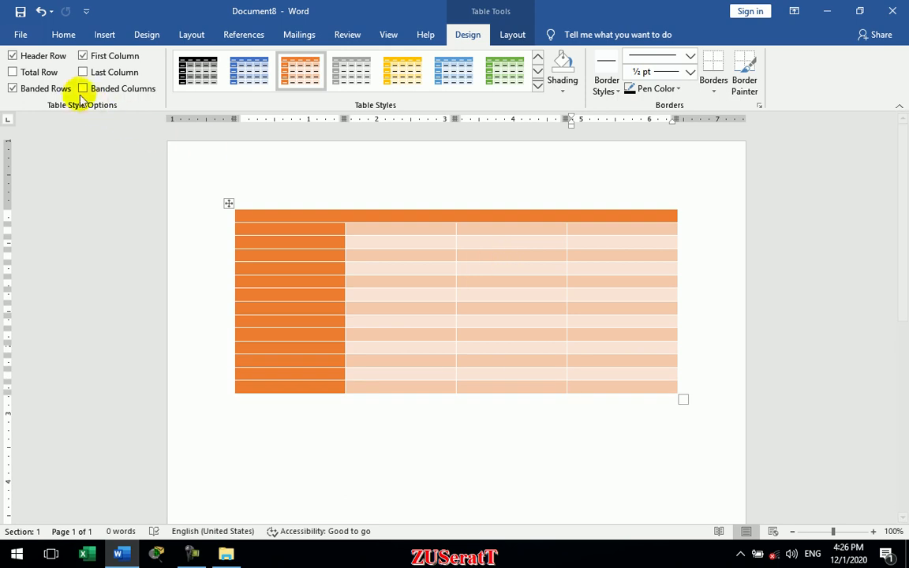
pyautogui.click(55, 71)
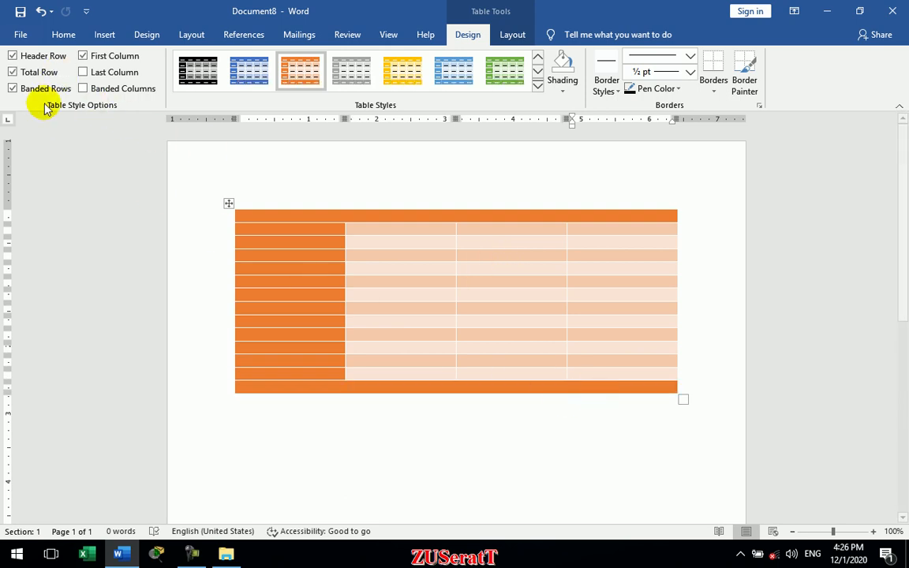
# - Try the table without banded rows and without first column emphasis, restoring each option
pyautogui.click(41, 92)
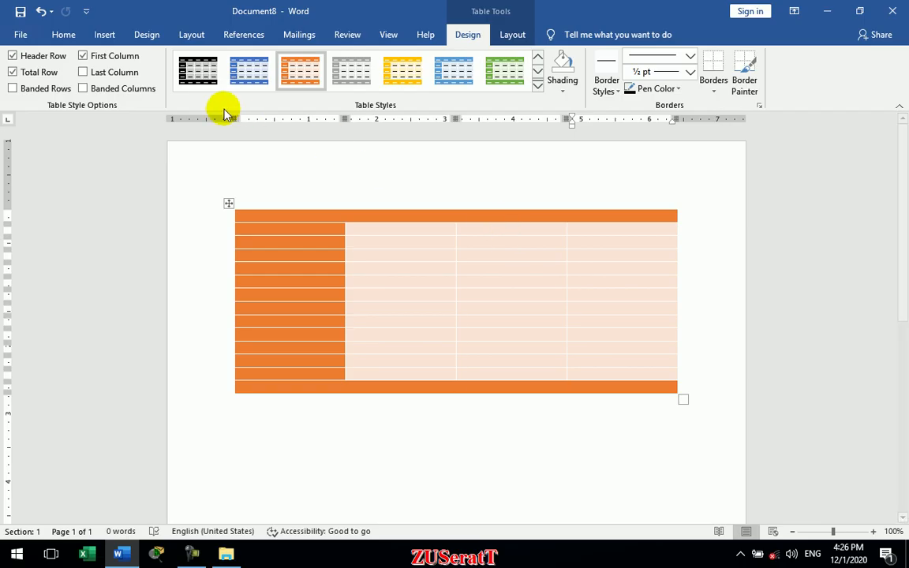
pyautogui.click(41, 90)
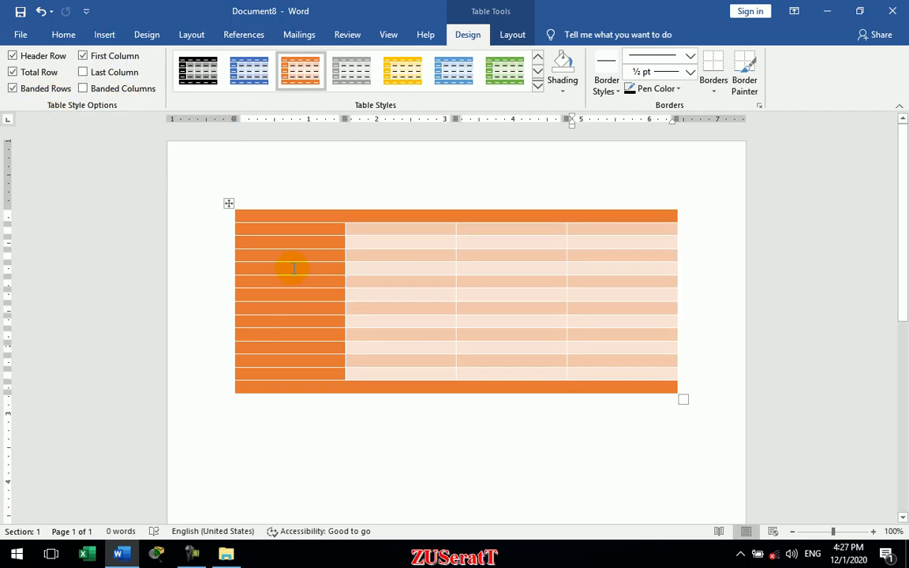
pyautogui.click(123, 56)
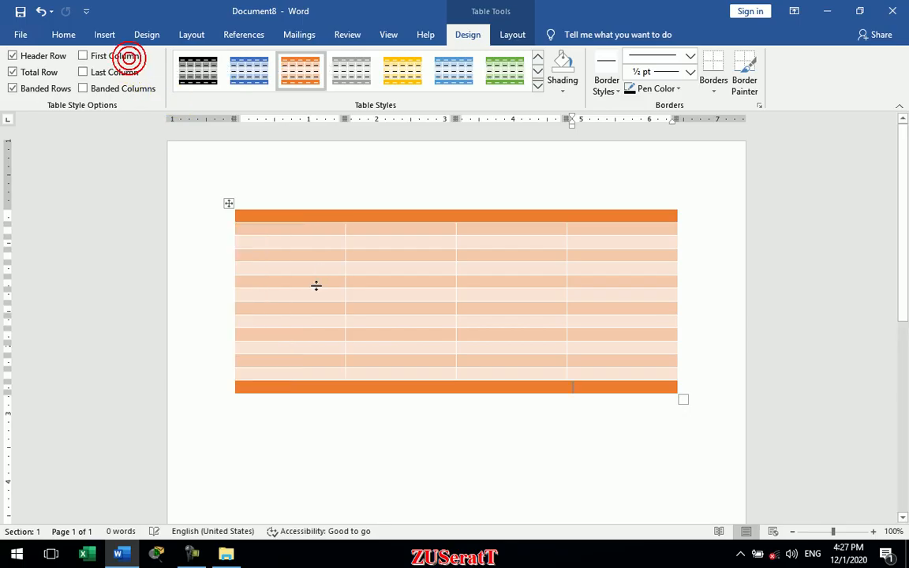
pyautogui.click(130, 60)
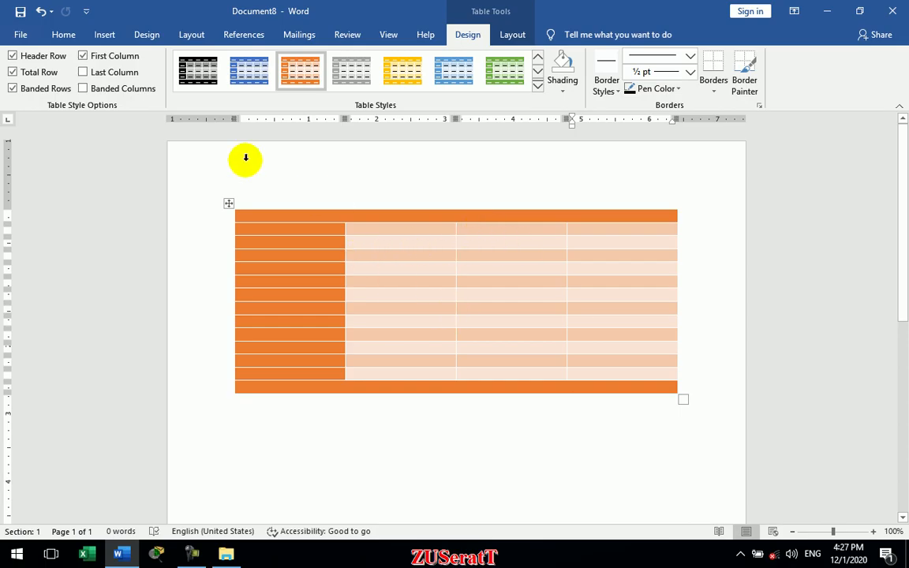
# - Try the last column and banded columns options on the table, also comparing banded columns with banded rows off
pyautogui.click(101, 74)
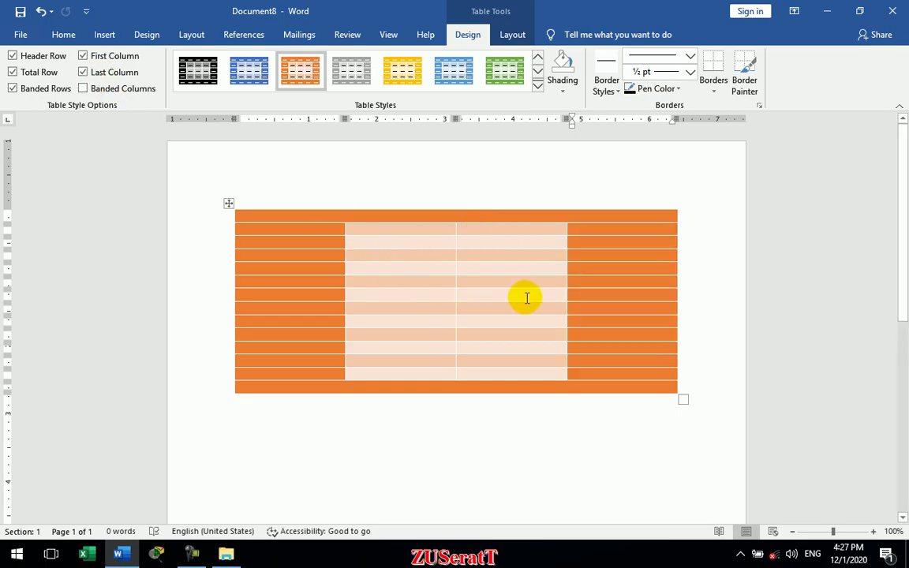
pyautogui.click(96, 74)
pyautogui.click(86, 88)
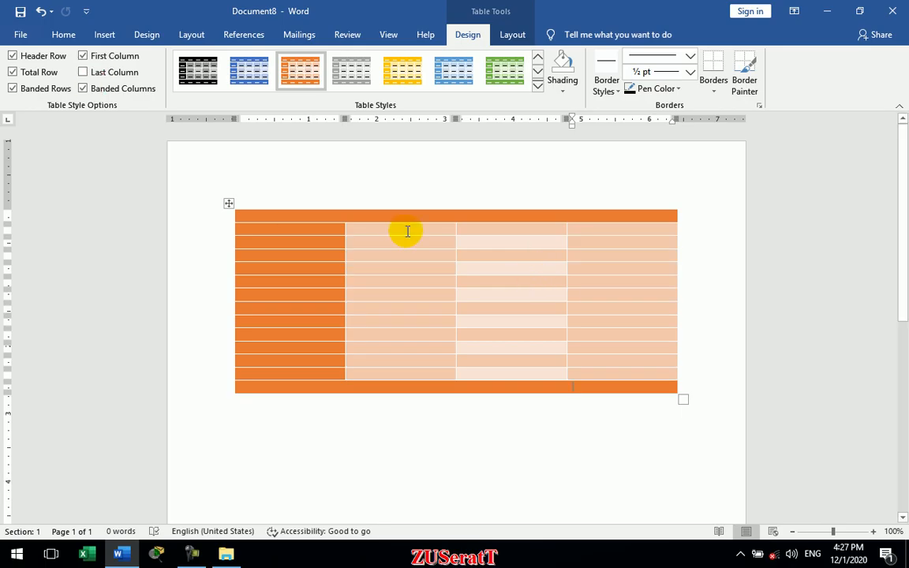
pyautogui.click(34, 91)
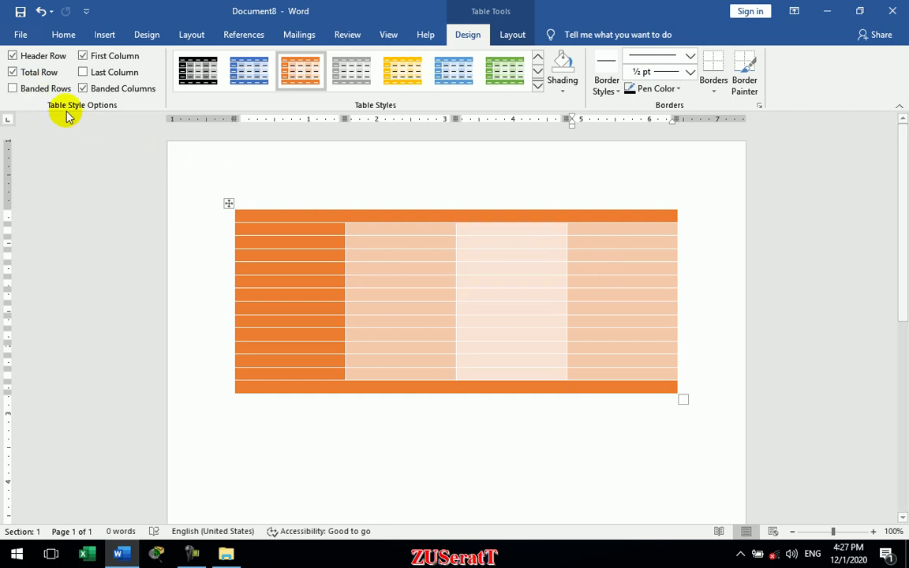
pyautogui.click(37, 88)
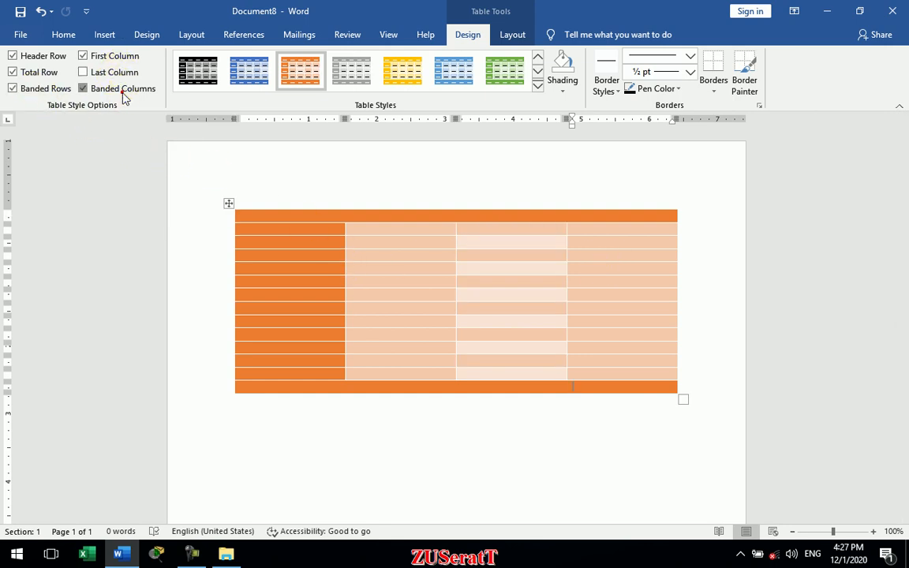
pyautogui.click(123, 89)
# - Turn on the last column option and apply the gold version of the dark grid table style
pyautogui.click(118, 73)
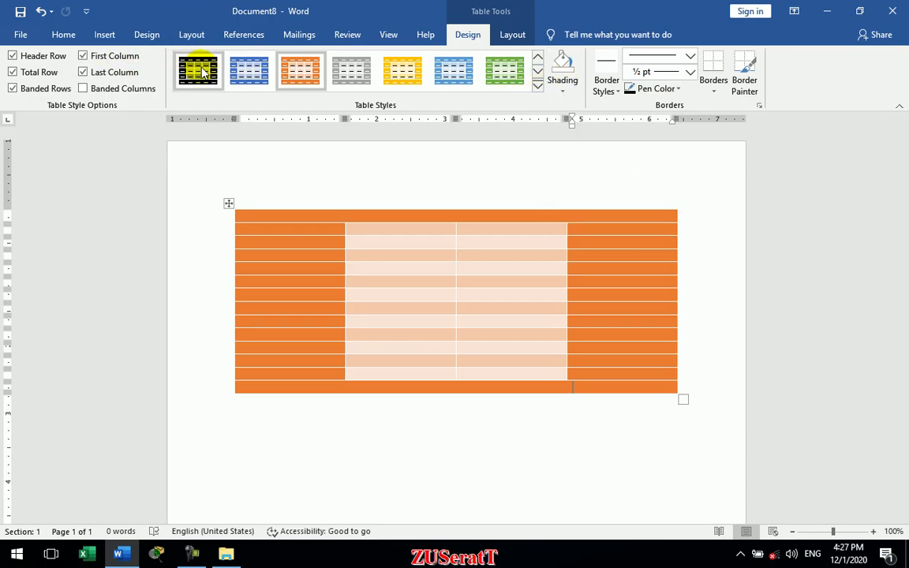
pyautogui.click(538, 85)
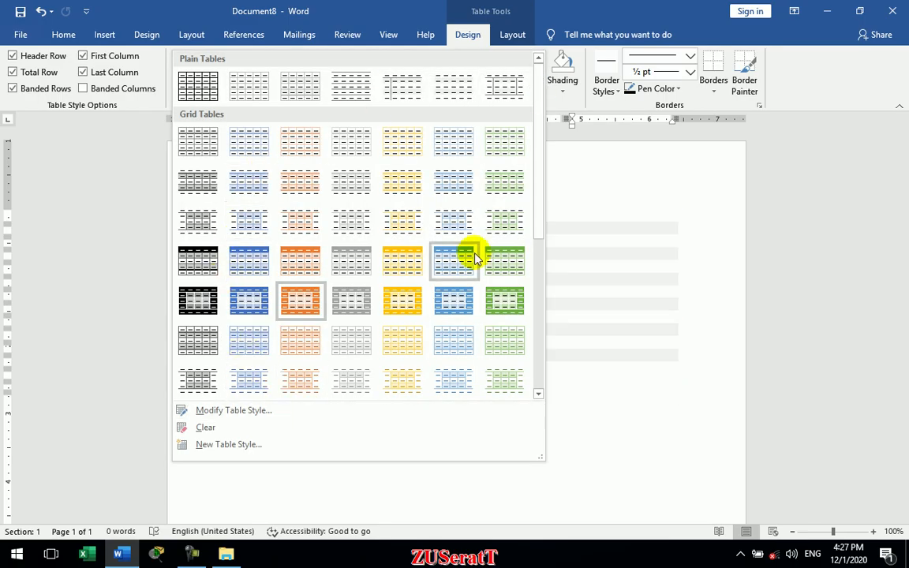
pyautogui.click(405, 298)
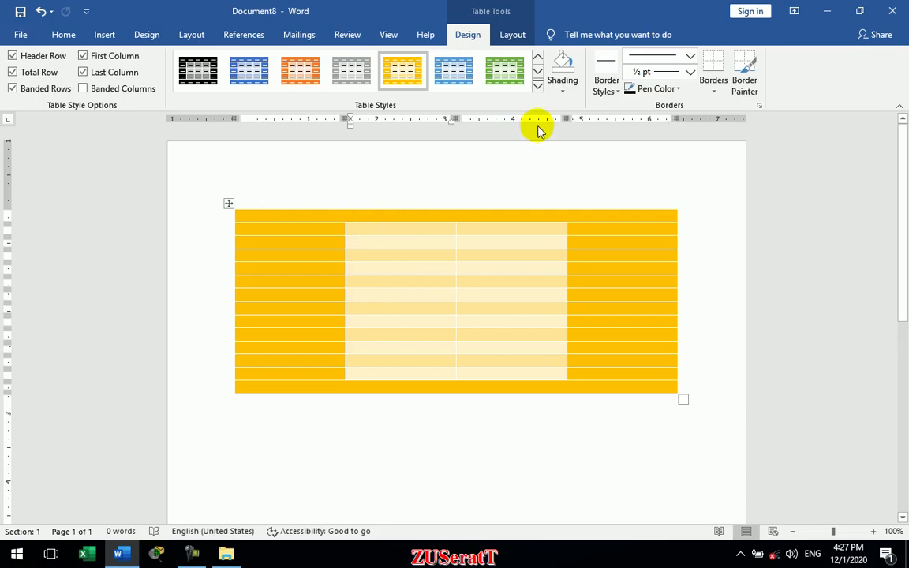
# - Erase the three dividers in the table's first row so that its four cells become one
pyautogui.click(513, 34)
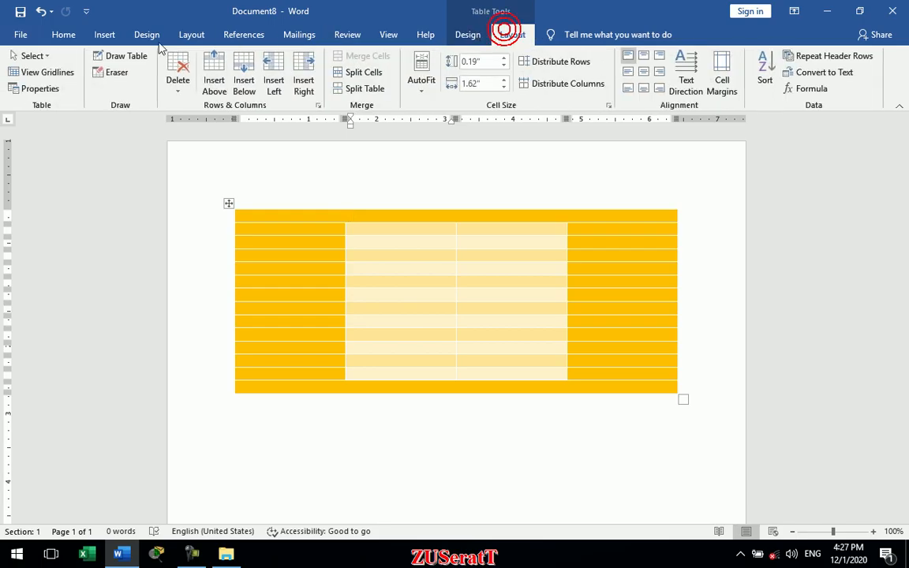
pyautogui.click(109, 72)
pyautogui.moveTo(352, 211)
pyautogui.mouseDown()
pyautogui.moveTo(627, 212)
pyautogui.moveTo(599, 214)
pyautogui.mouseUp()
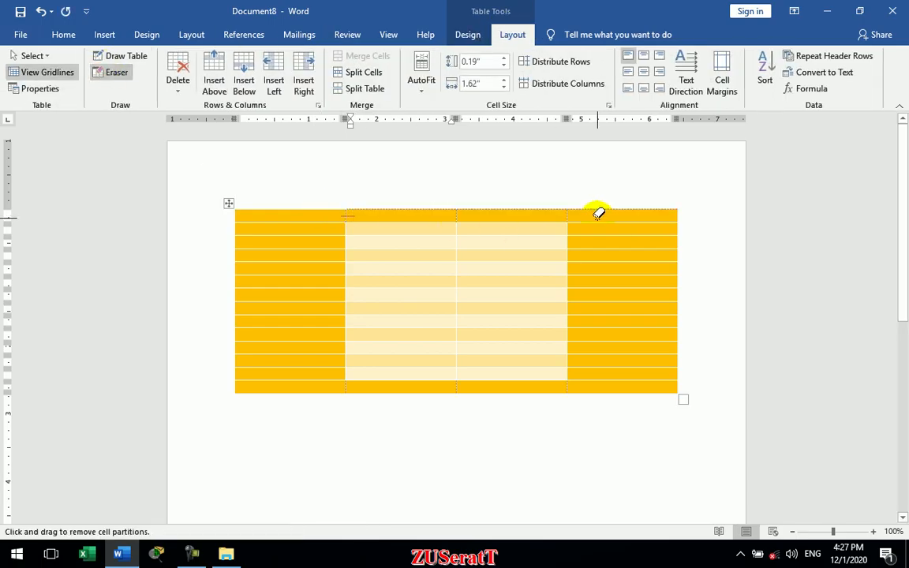
pyautogui.click(346, 217)
pyautogui.click(455, 216)
pyautogui.click(567, 216)
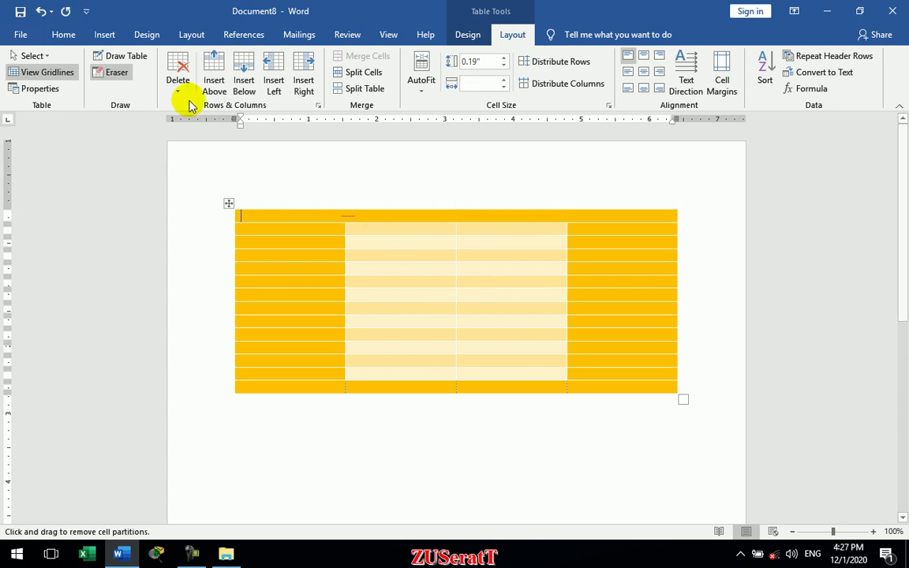
pyautogui.click(118, 72)
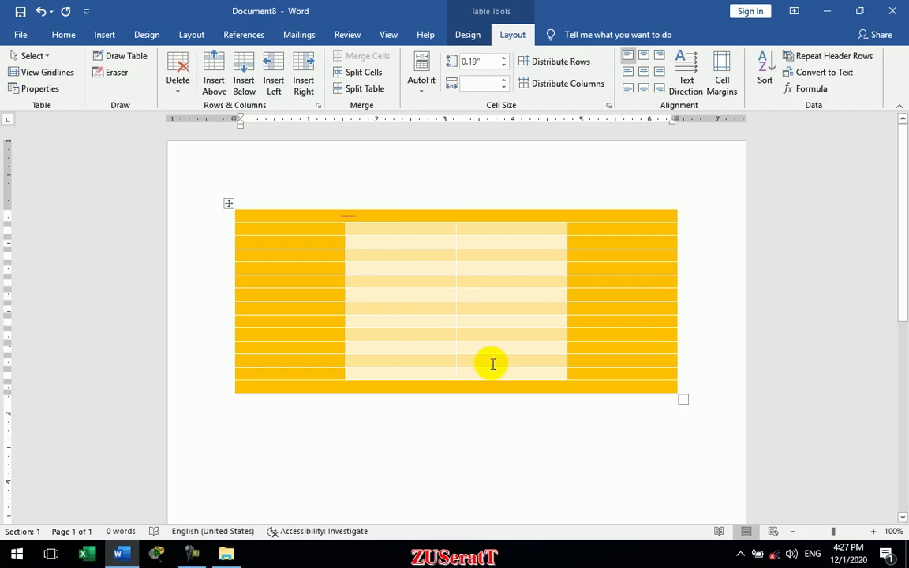
# - Enter "School time table" in the merged first row and centre it horizontally and vertically
pyautogui.write('School')
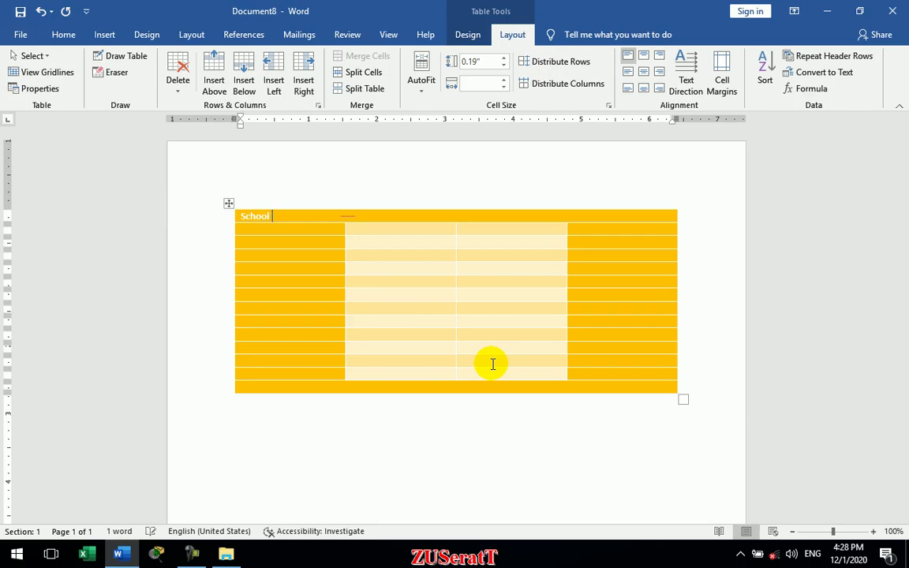
pyautogui.write(' time table')
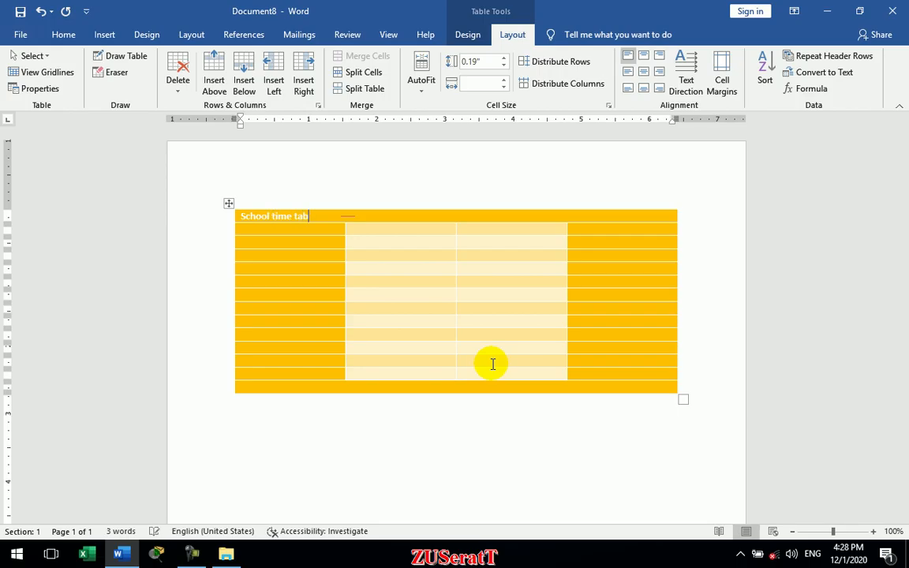
pyautogui.click(237, 216)
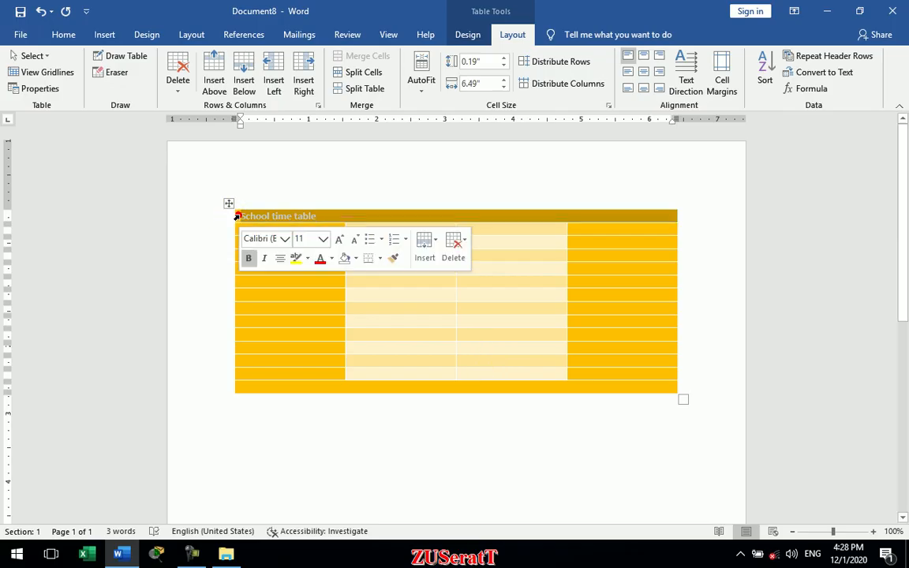
pyautogui.click(642, 74)
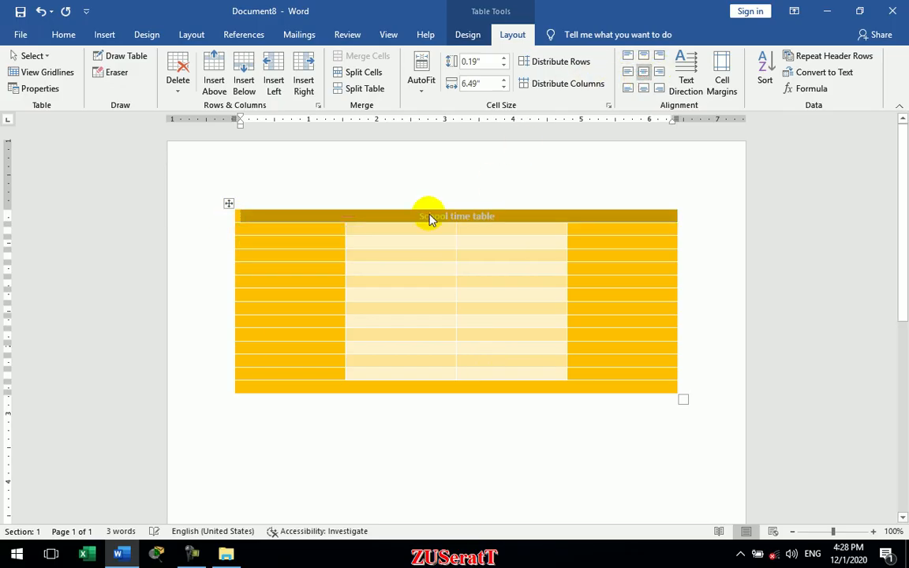
# - Enter the day labels Son, mon, tu, we, sut and fri down the table's first column, starting in the row below the title
pyautogui.click(310, 228)
pyautogui.write('Son')
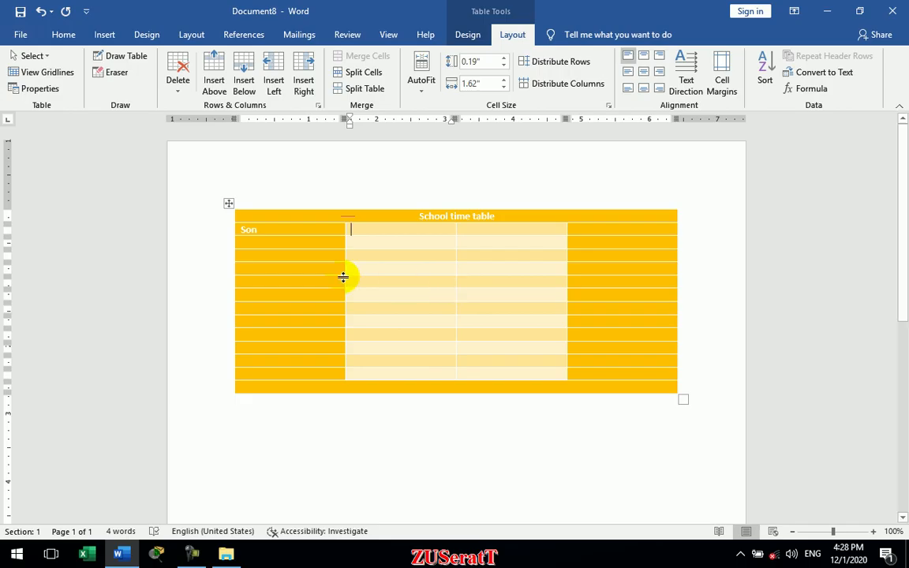
pyautogui.click(285, 245)
pyautogui.write('mo')
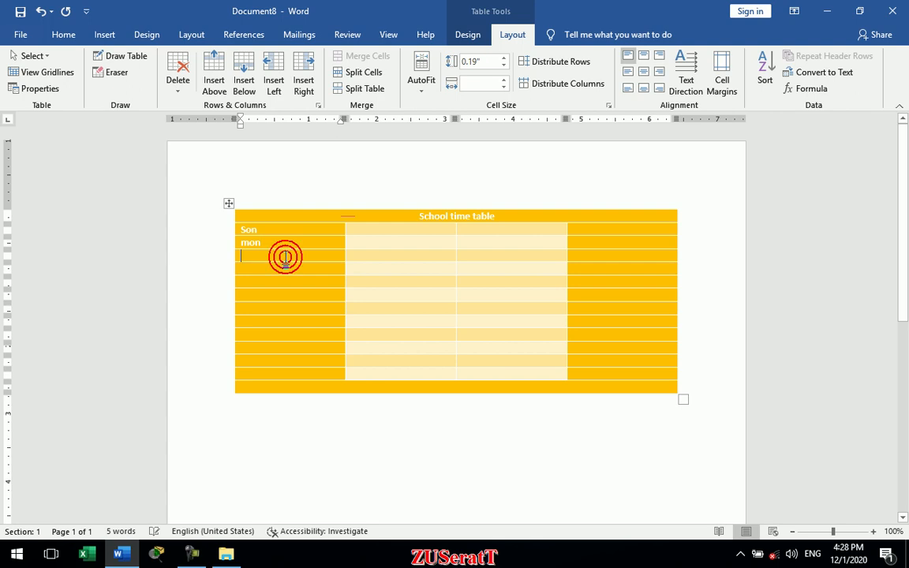
pyautogui.click(285, 257)
pyautogui.write('tu')
pyautogui.write('we ')
pyautogui.write('sut ')
pyautogui.write('fri')
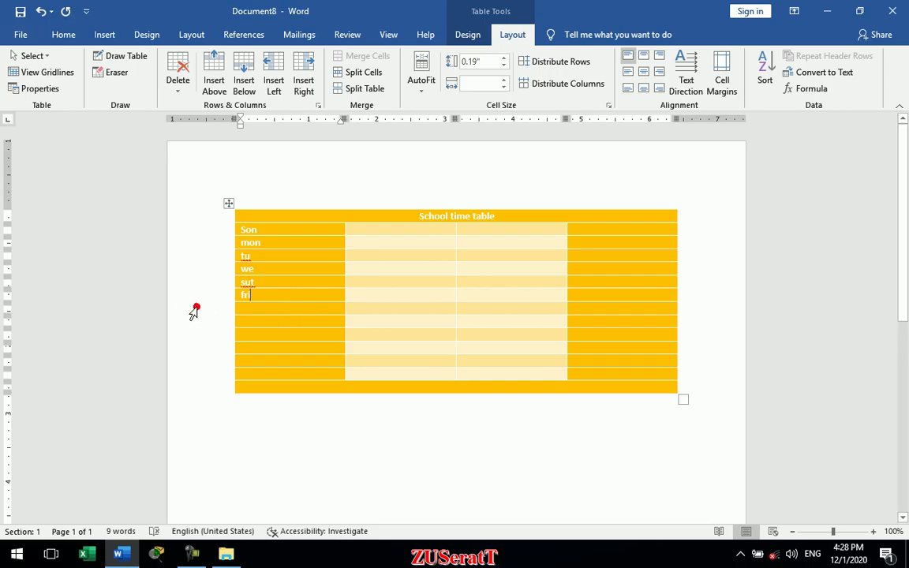
pyautogui.moveTo(192, 308); pyautogui.dragTo(189, 322)
pyautogui.click(153, 321)
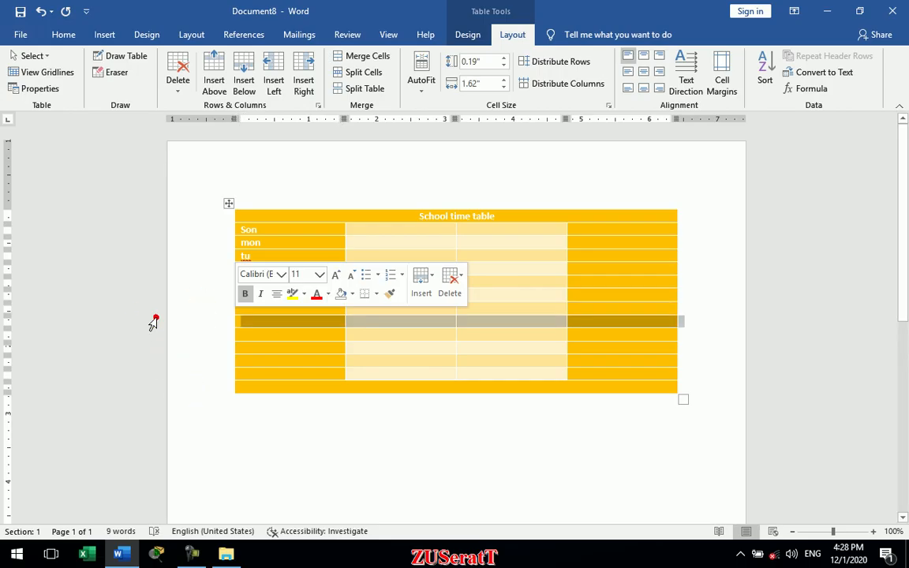
pyautogui.click(214, 307)
pyautogui.moveTo(214, 308); pyautogui.dragTo(169, 404)
pyautogui.press('Left')
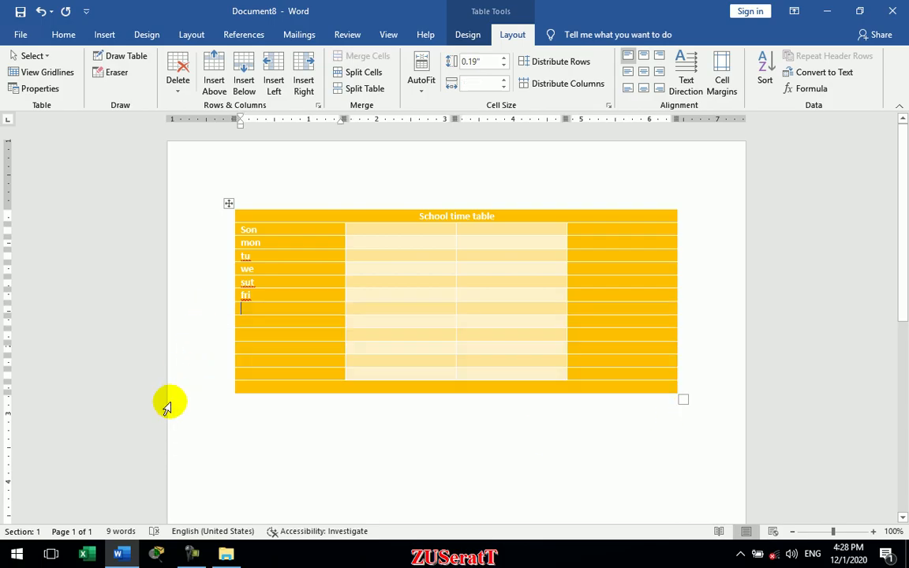
pyautogui.moveTo(196, 314); pyautogui.dragTo(198, 422)
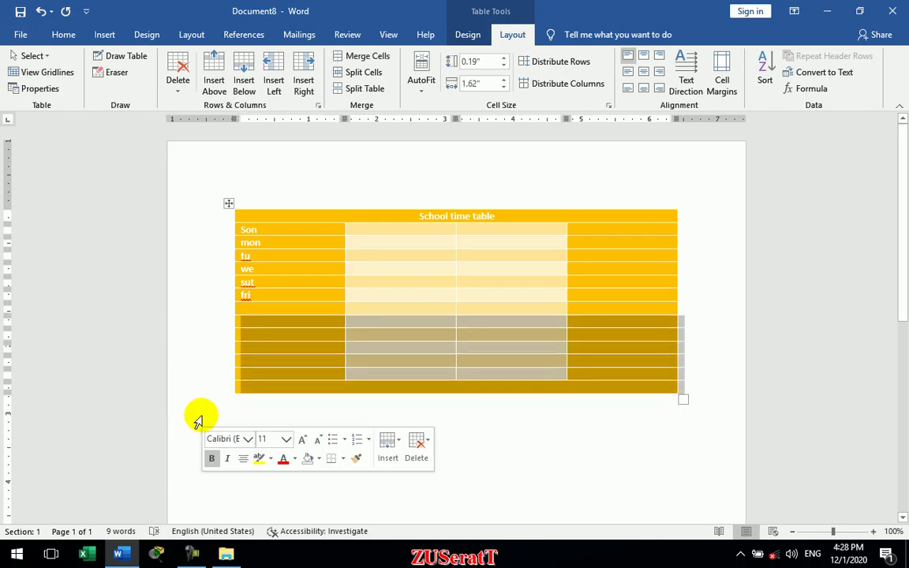
pyautogui.press('Left')
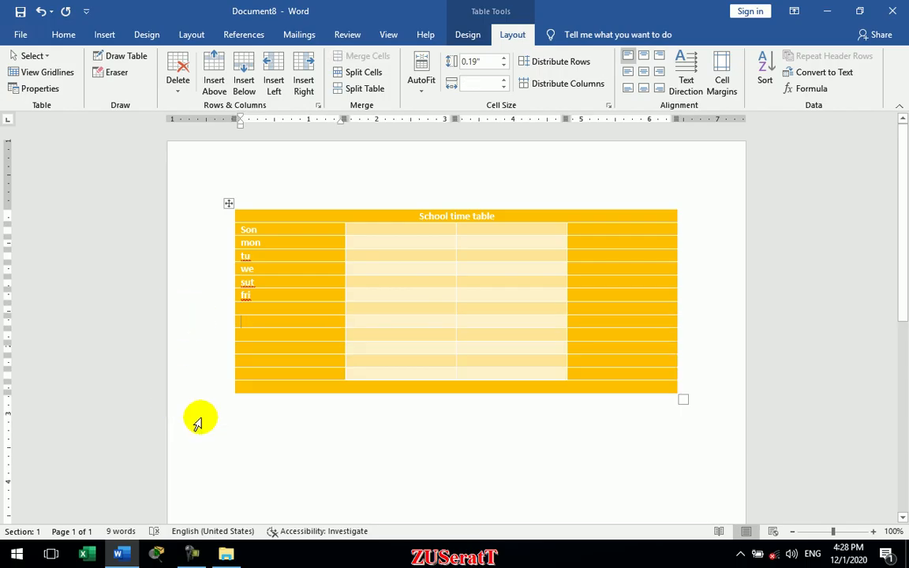
# - Erase all the empty table rows below the fri row
pyautogui.click(113, 72)
pyautogui.moveTo(225, 307)
pyautogui.mouseDown()
pyautogui.moveTo(405, 324)
pyautogui.moveTo(732, 422)
pyautogui.moveTo(726, 448)
pyautogui.mouseUp()
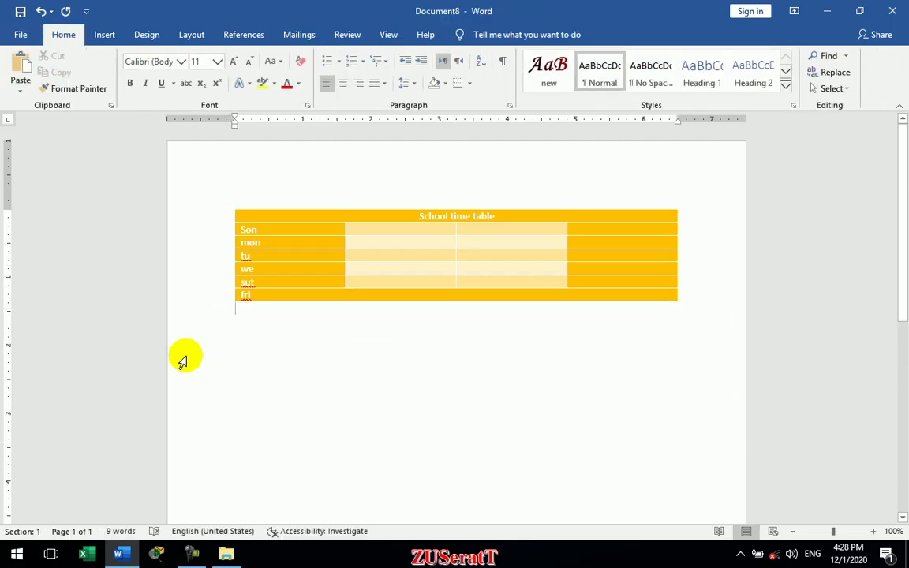
# - Fill the remaining three cells of the fri row with Ff, f and f
pyautogui.click(374, 297)
pyautogui.write('ff')
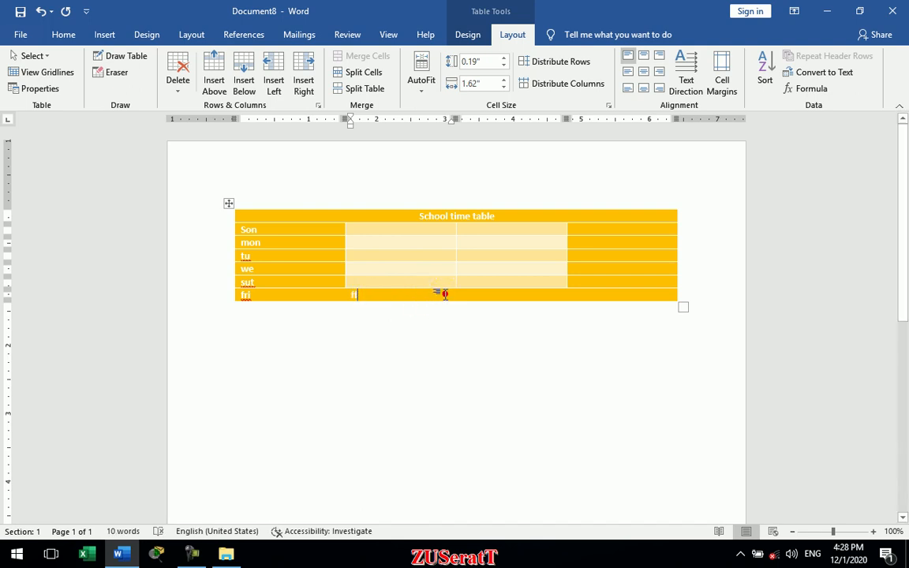
pyautogui.write('f')
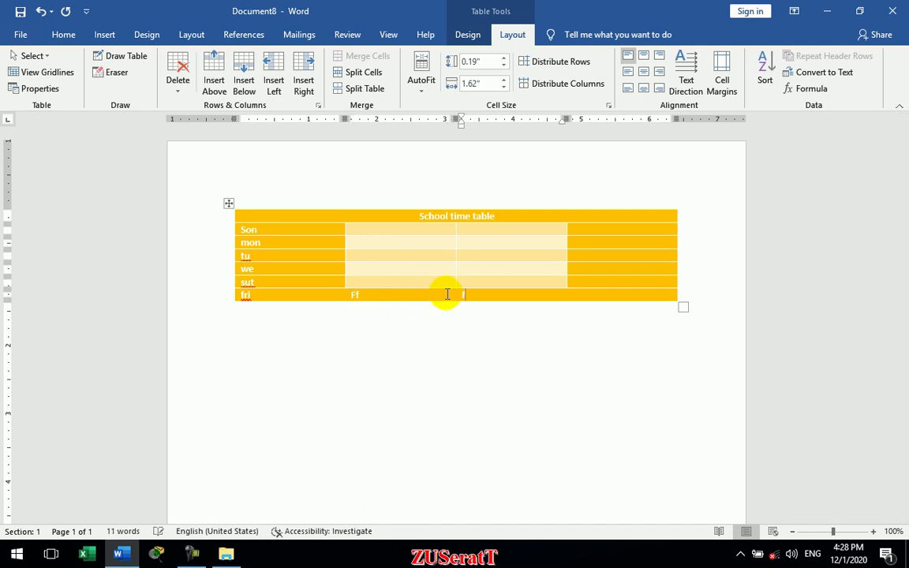
pyautogui.press('Tab')
pyautogui.write('f')
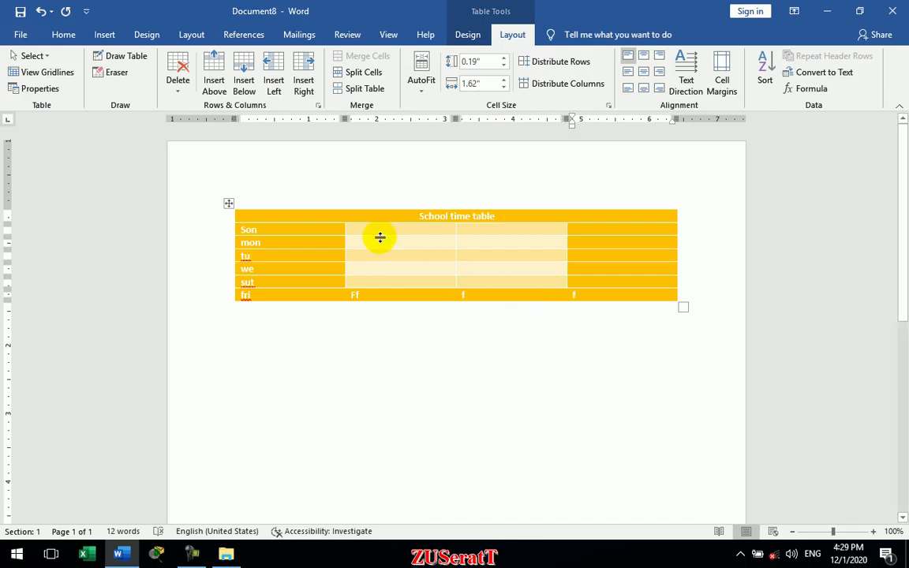
# - Fill the Son row with the subjects Mat, En and Computer
pyautogui.click(381, 233)
pyautogui.write('mat')
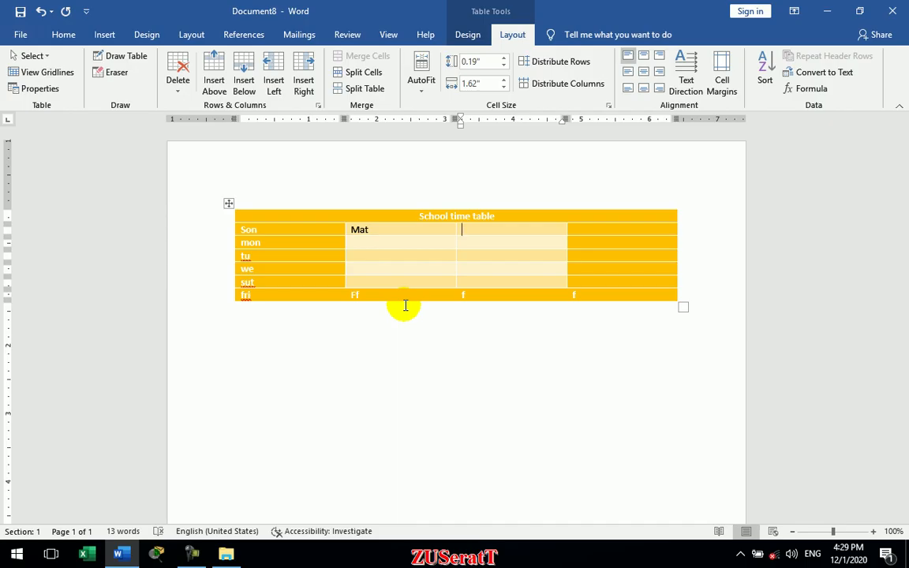
pyautogui.write('en')
pyautogui.write('comput')
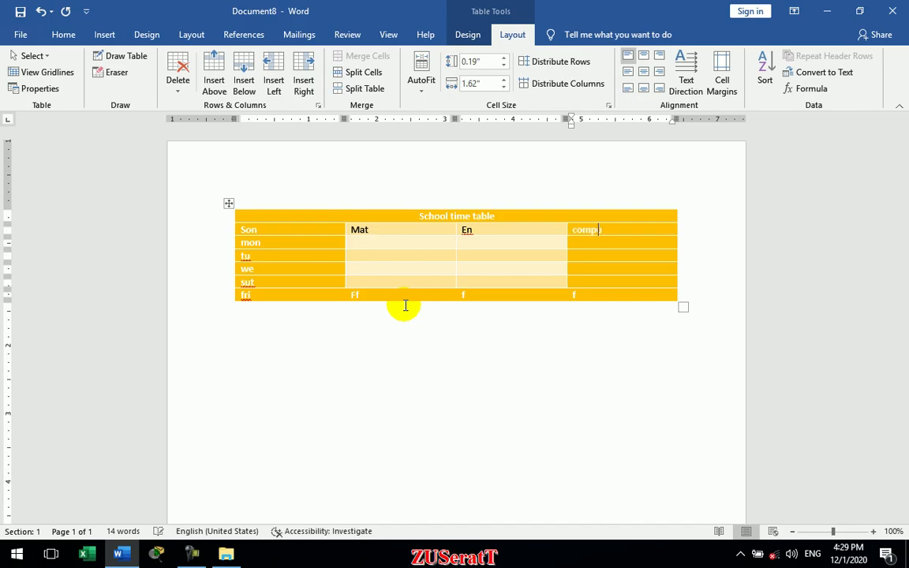
pyautogui.press('Tab')
# - Enter Pashto, Dari and Ch as the subjects in the mon row
pyautogui.write('pashto')
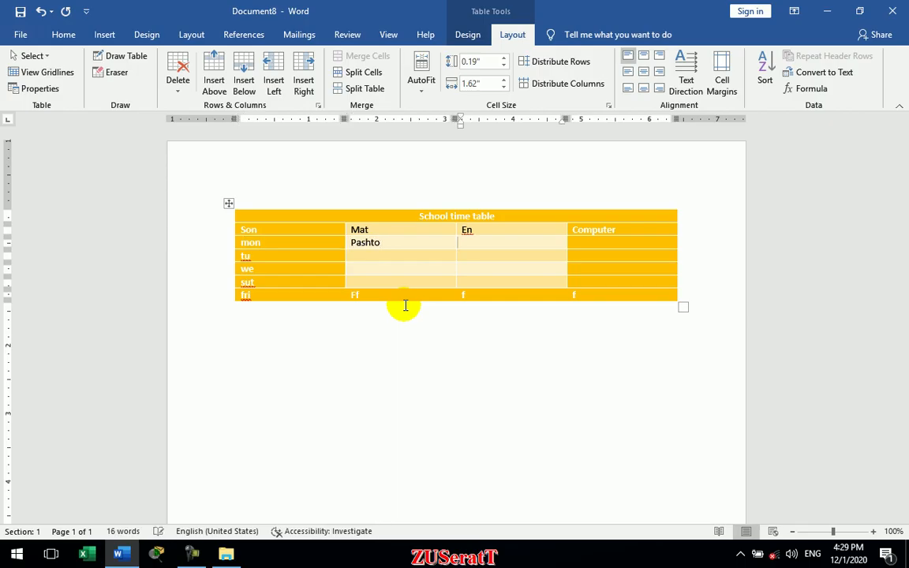
pyautogui.write('dari')
pyautogui.press('Tab')
pyautogui.press('Tab')
# - Enter Mat, Dari and Phy as the subjects in the tu row
pyautogui.press('Tab')
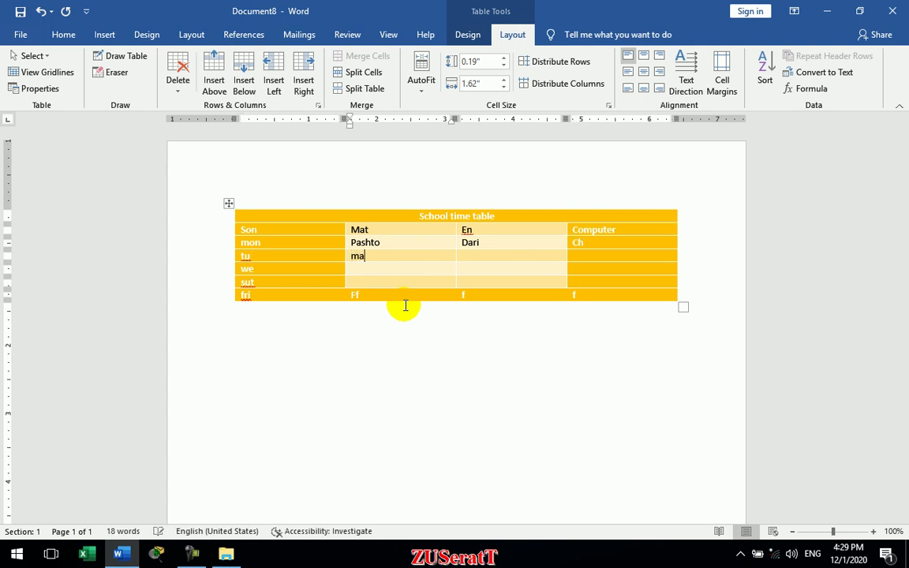
pyautogui.write('dari')
pyautogui.press('Tab')
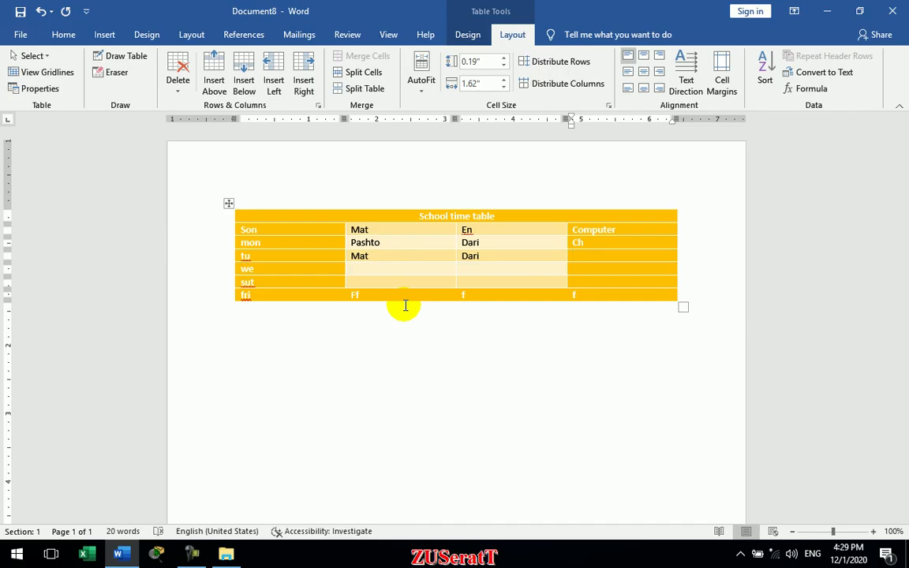
pyautogui.press('Tab')
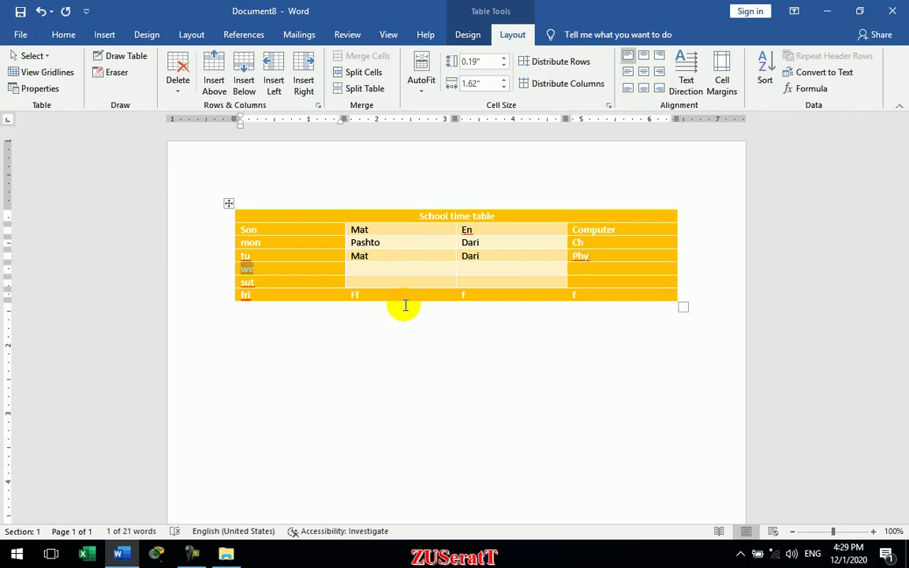
pyautogui.click(399, 277)
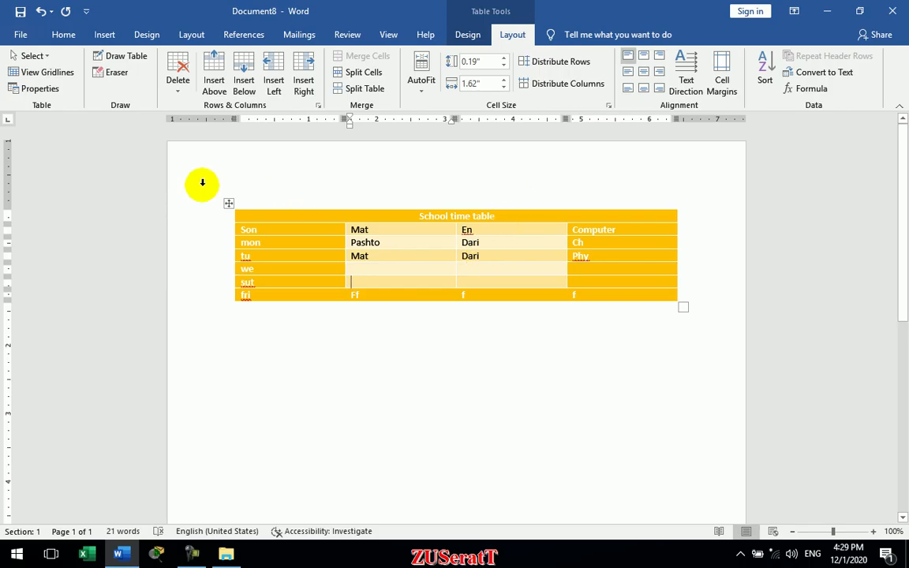
# - Select the whole table and open its current table style for modification
pyautogui.click(229, 204)
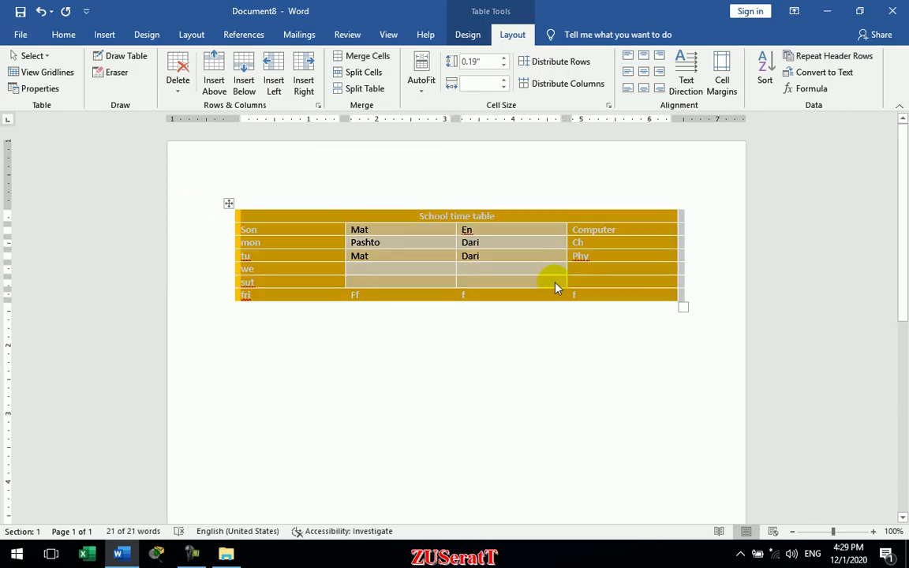
pyautogui.click(464, 34)
pyautogui.click(537, 90)
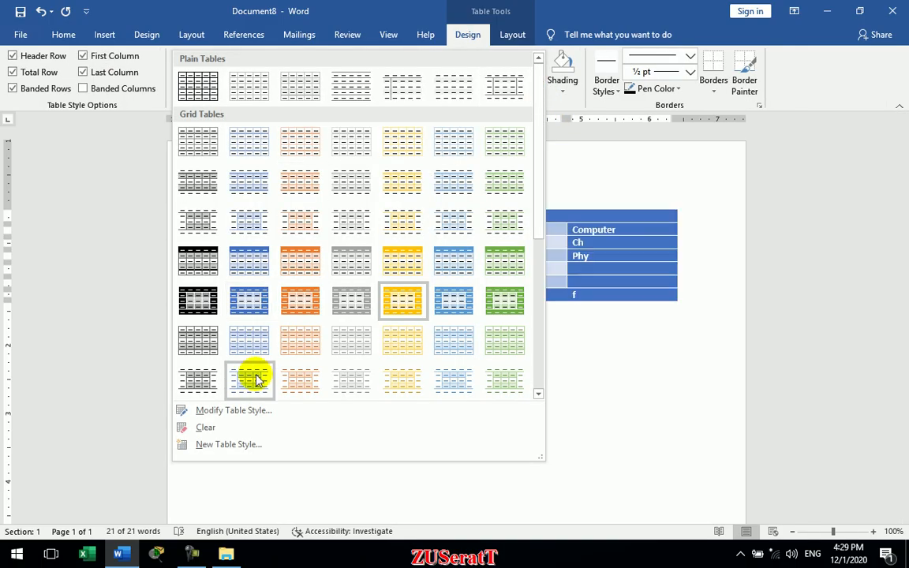
pyautogui.click(249, 413)
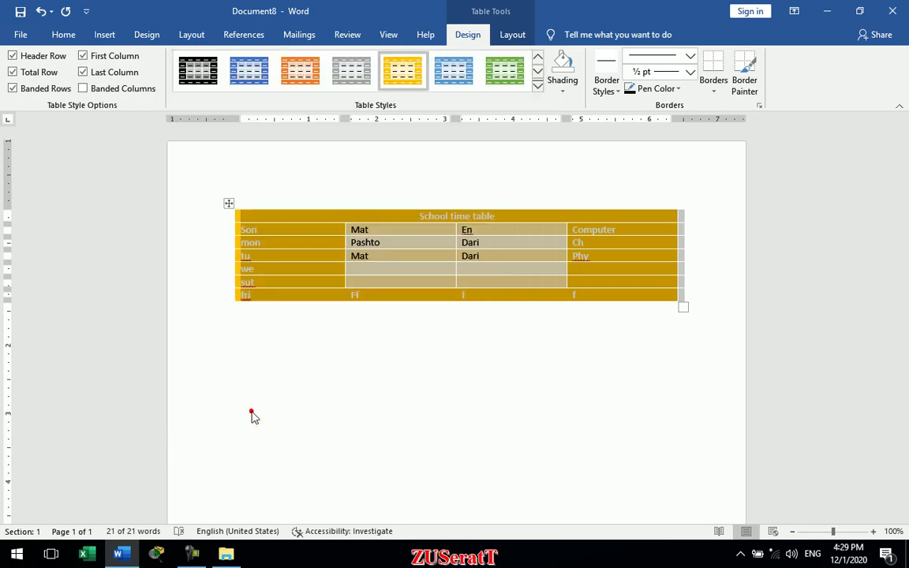
pyautogui.moveTo(595, 79); pyautogui.dragTo(666, 93)
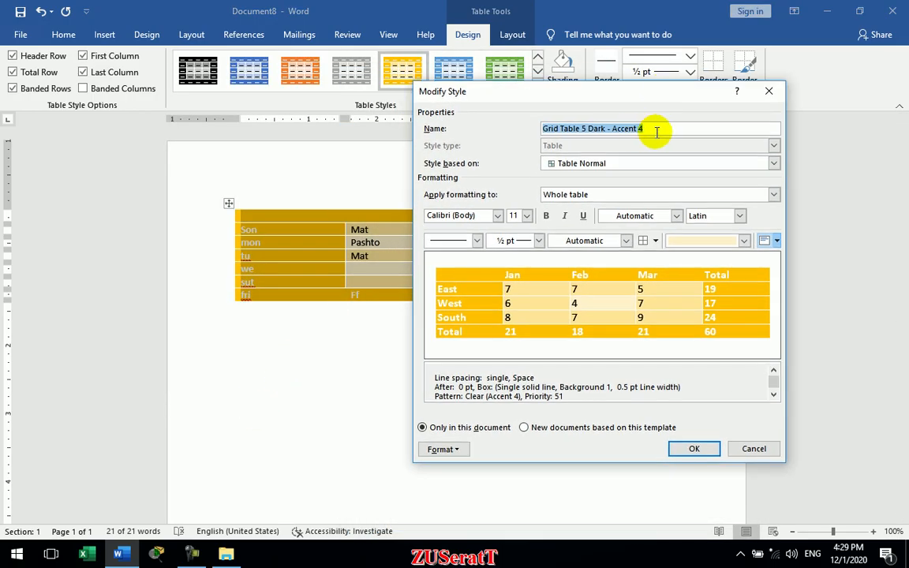
pyautogui.click(668, 132)
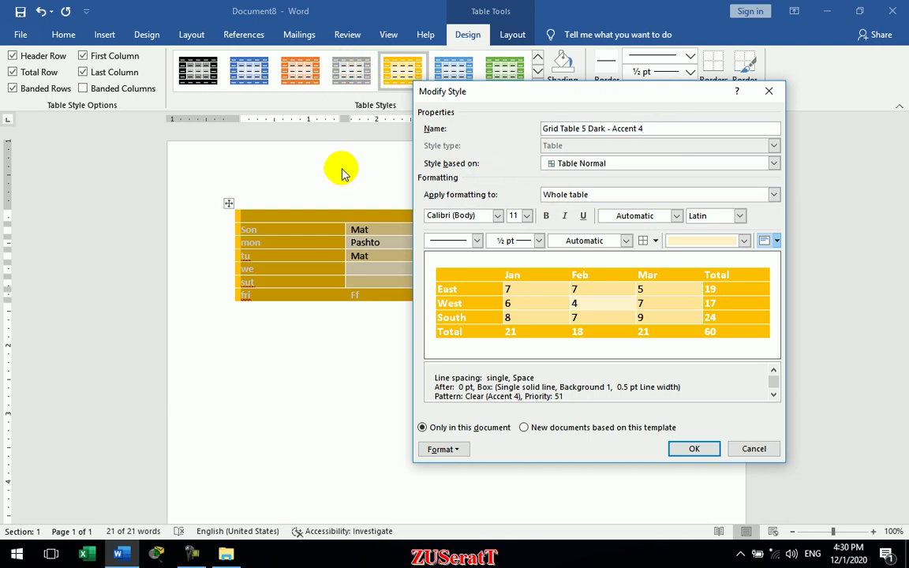
# - Try a dotted border line in the table style and look through the available fonts
pyautogui.click(476, 241)
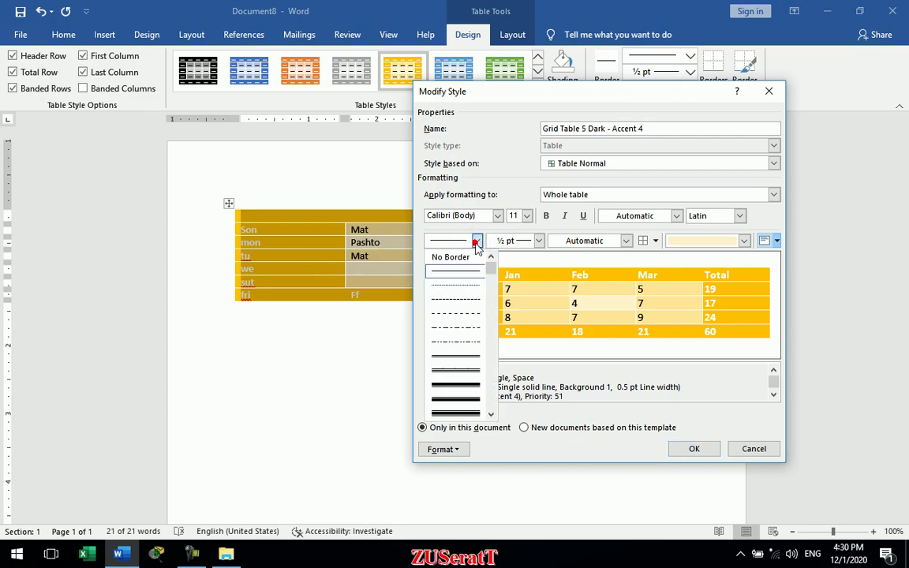
pyautogui.click(465, 286)
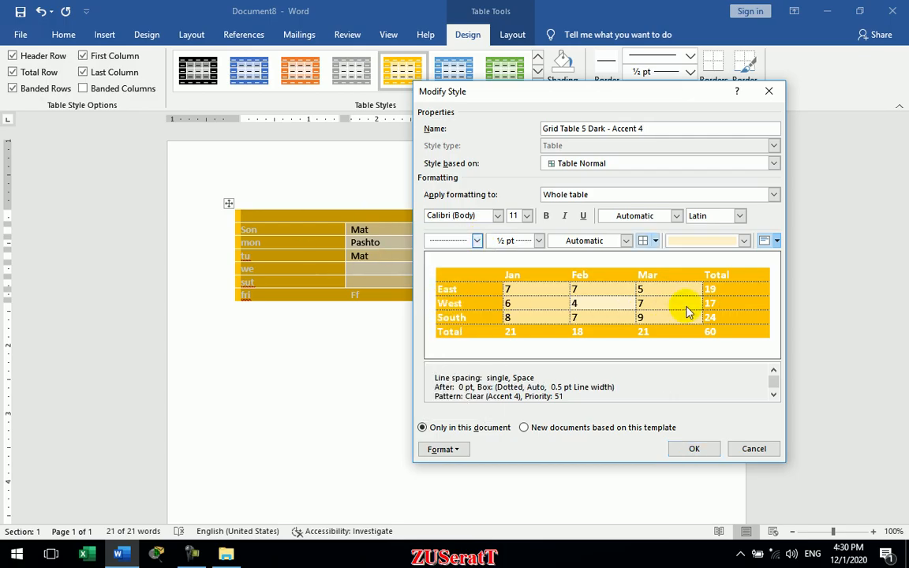
pyautogui.click(497, 216)
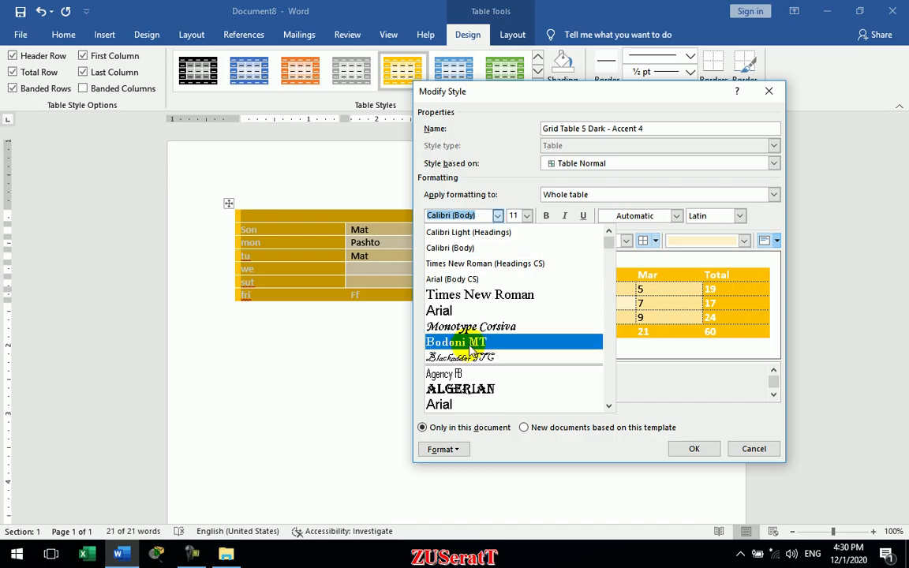
pyautogui.click(489, 178)
# - Set the table style's borders to a double solid line with a width of 1 ½ pt
pyautogui.click(477, 239)
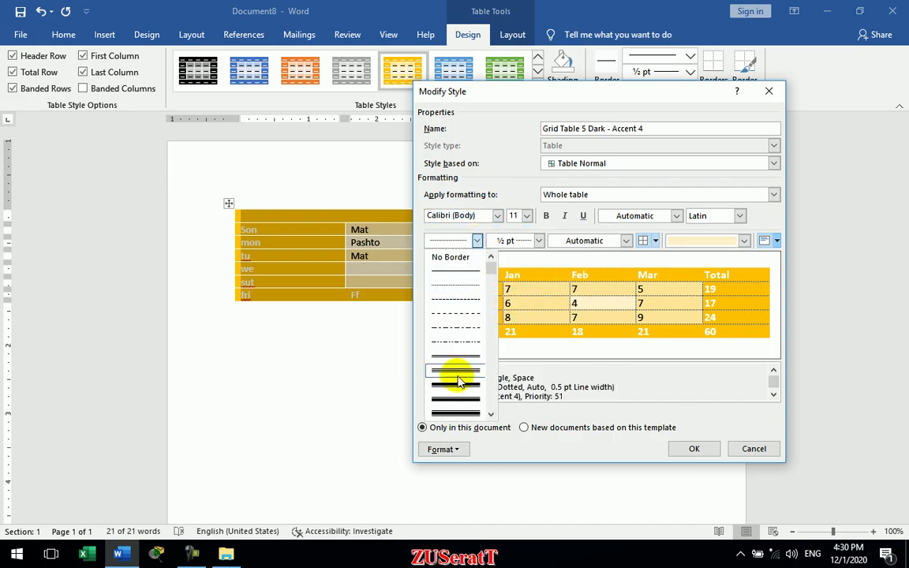
pyautogui.click(463, 354)
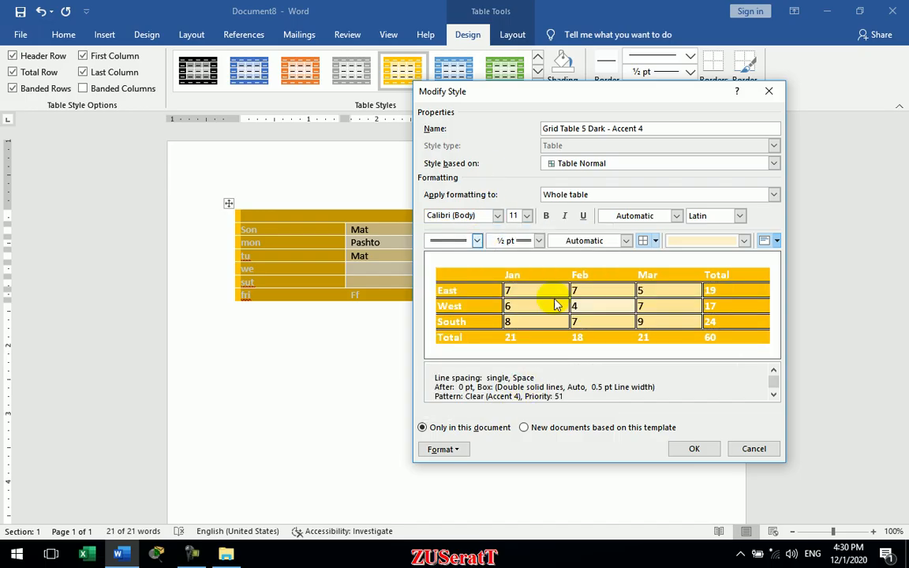
pyautogui.click(540, 241)
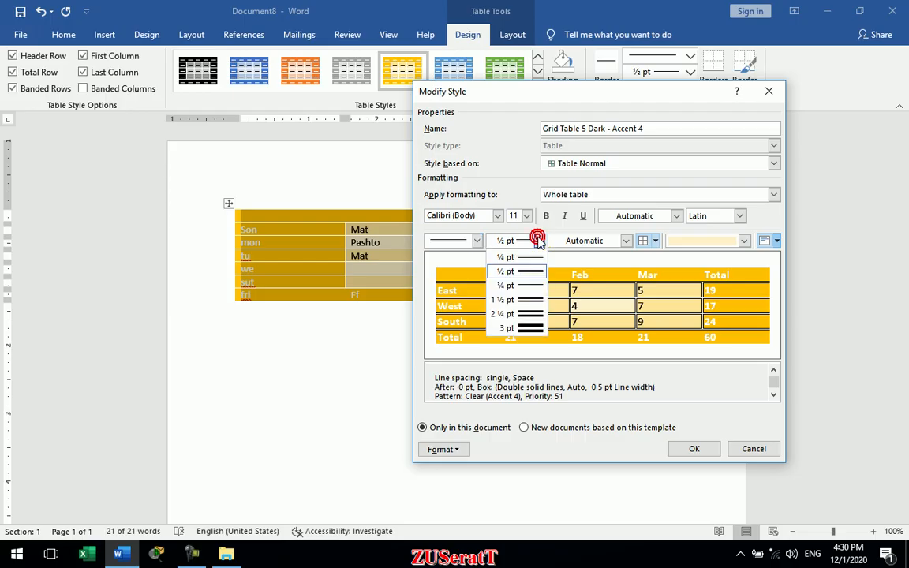
pyautogui.click(527, 304)
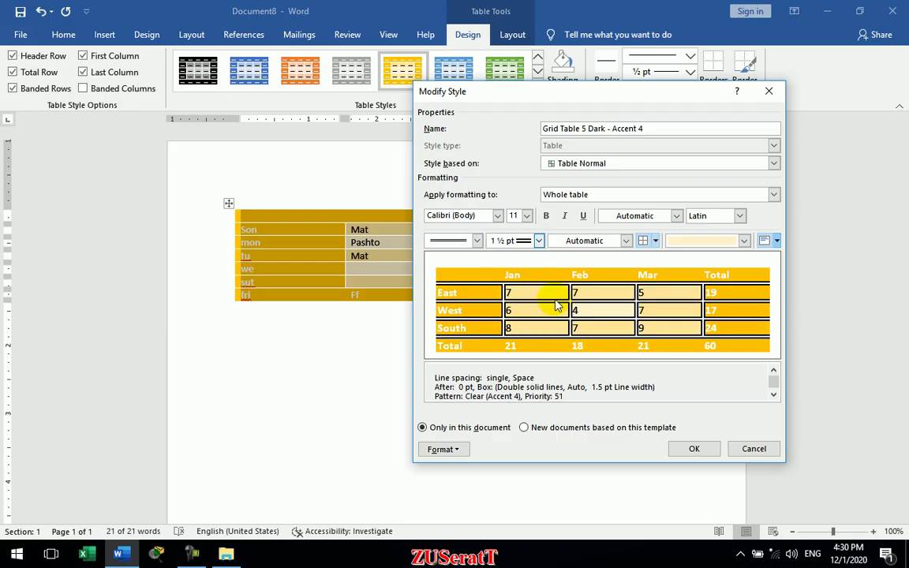
# - Toggle the inside, top and outside borders of the whole table in the table style
pyautogui.click(654, 241)
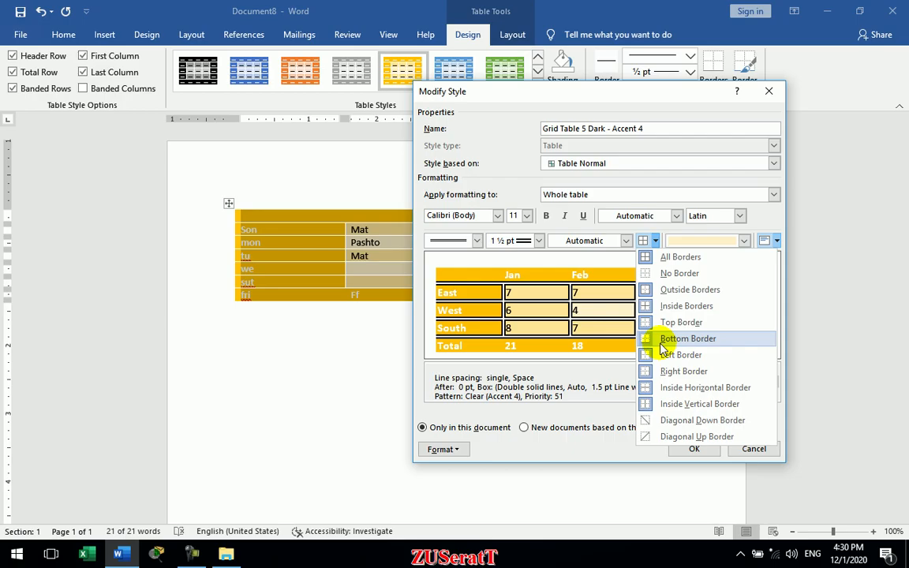
pyautogui.click(672, 310)
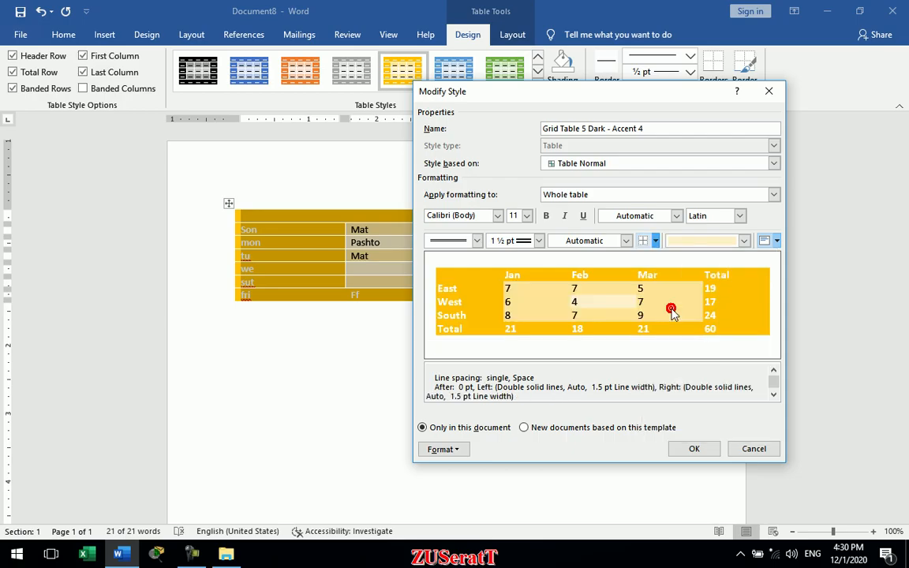
pyautogui.click(655, 241)
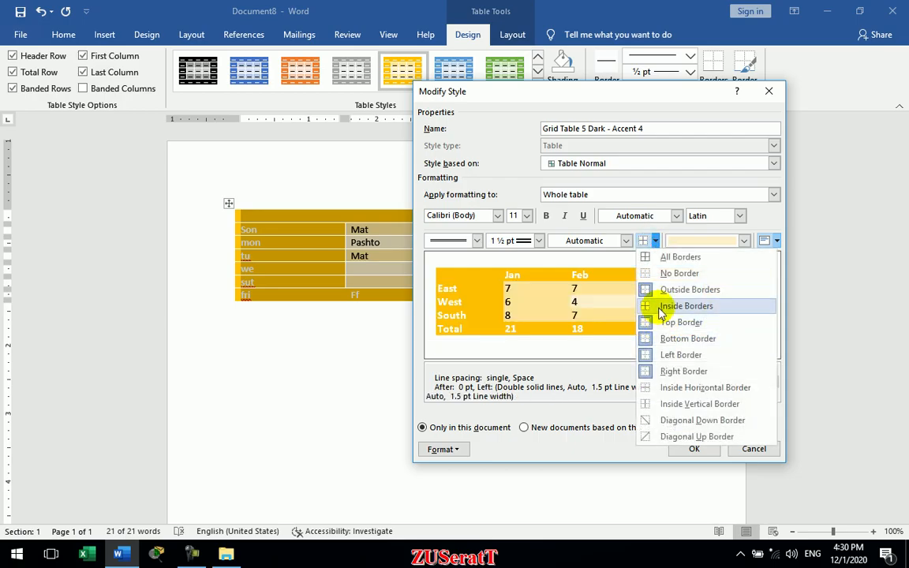
pyautogui.click(669, 320)
pyautogui.click(655, 241)
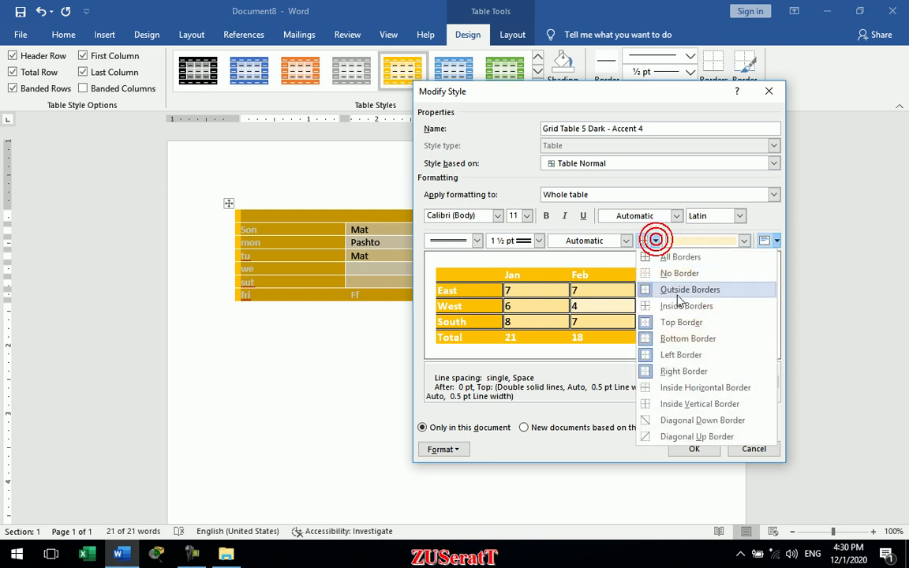
pyautogui.click(679, 291)
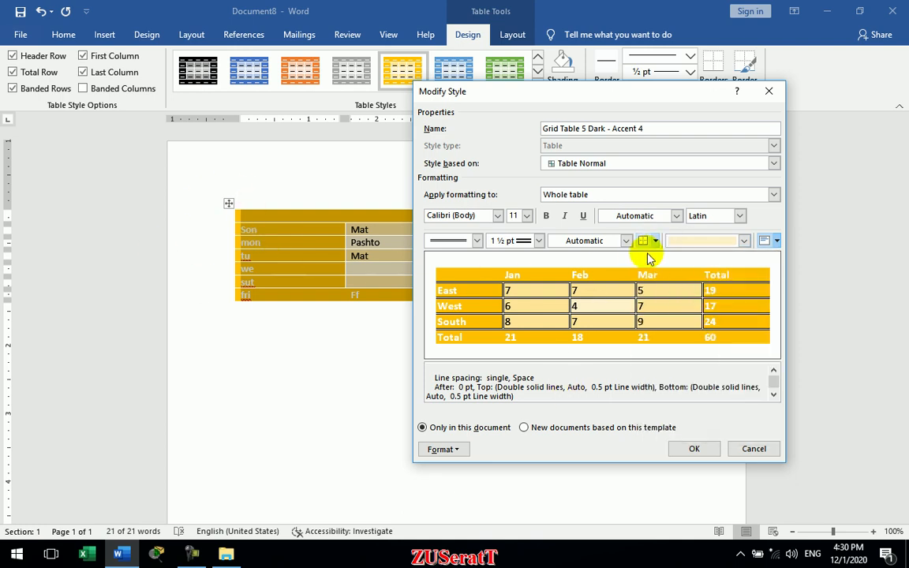
# - Set the table style's fill colour to red and its font to Blackadder ITC at 26 pt
pyautogui.click(708, 240)
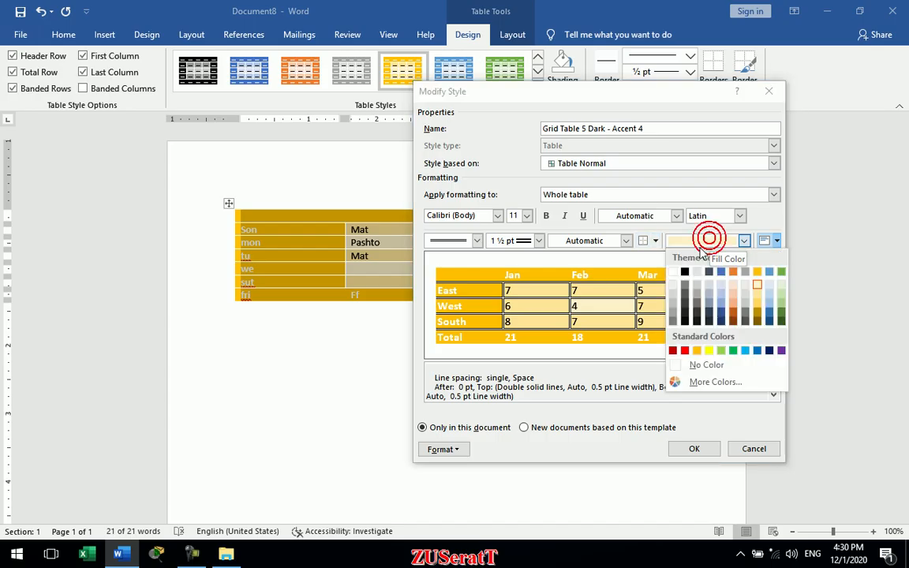
pyautogui.click(673, 350)
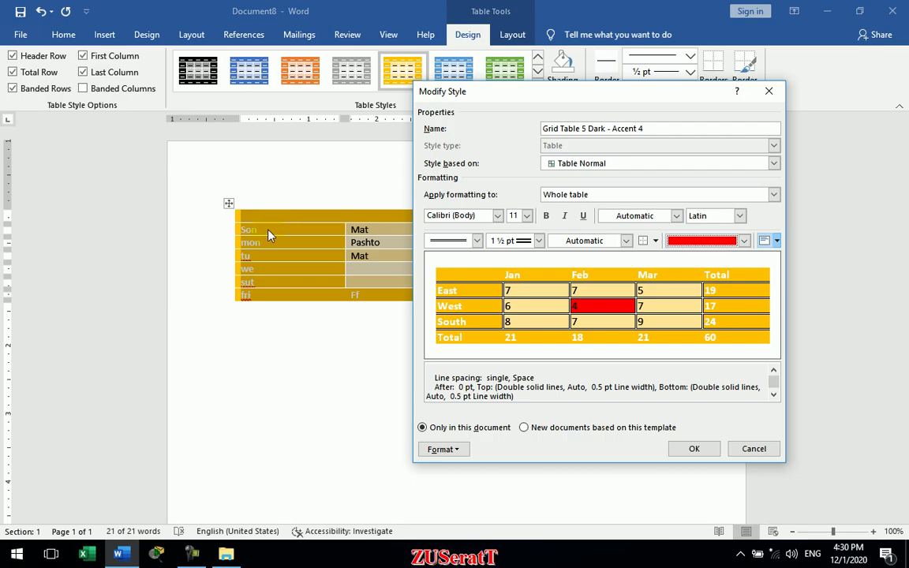
pyautogui.click(498, 217)
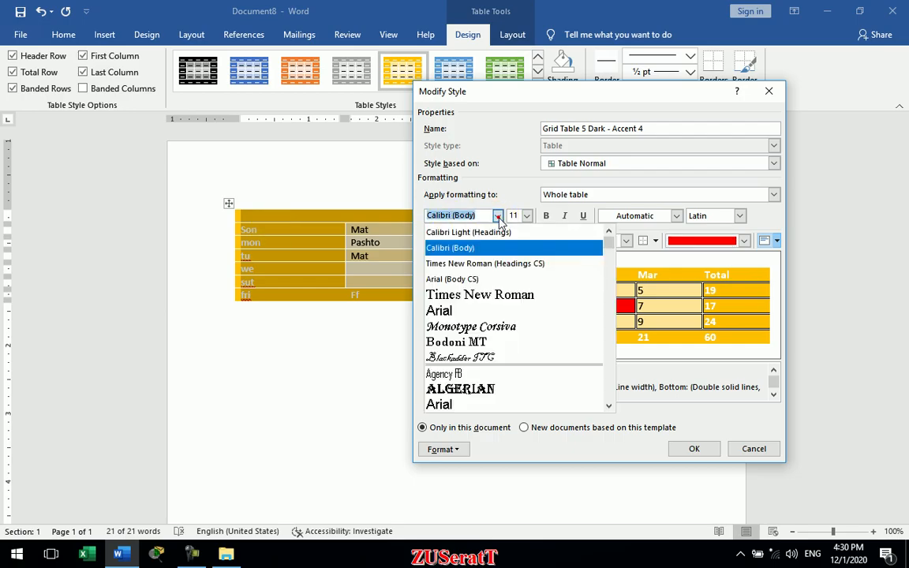
pyautogui.click(487, 359)
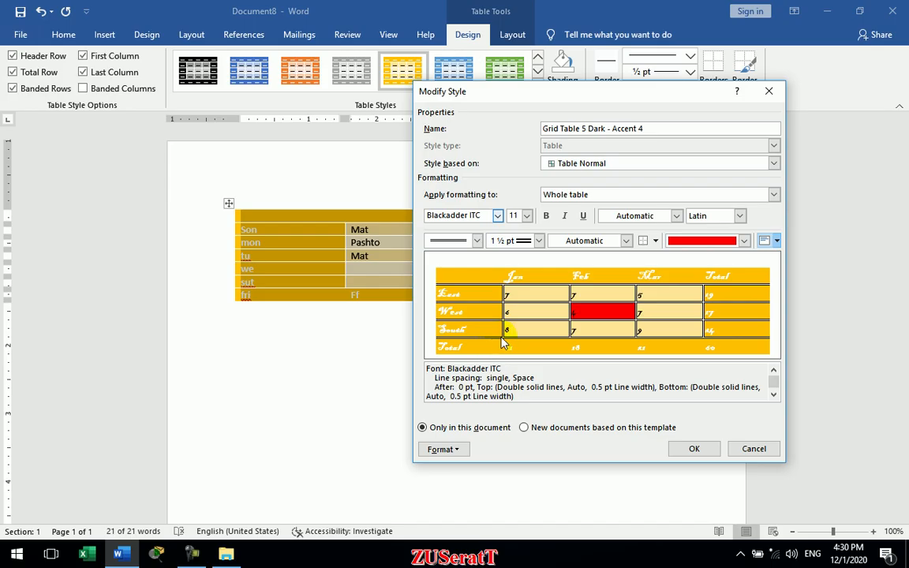
pyautogui.click(526, 217)
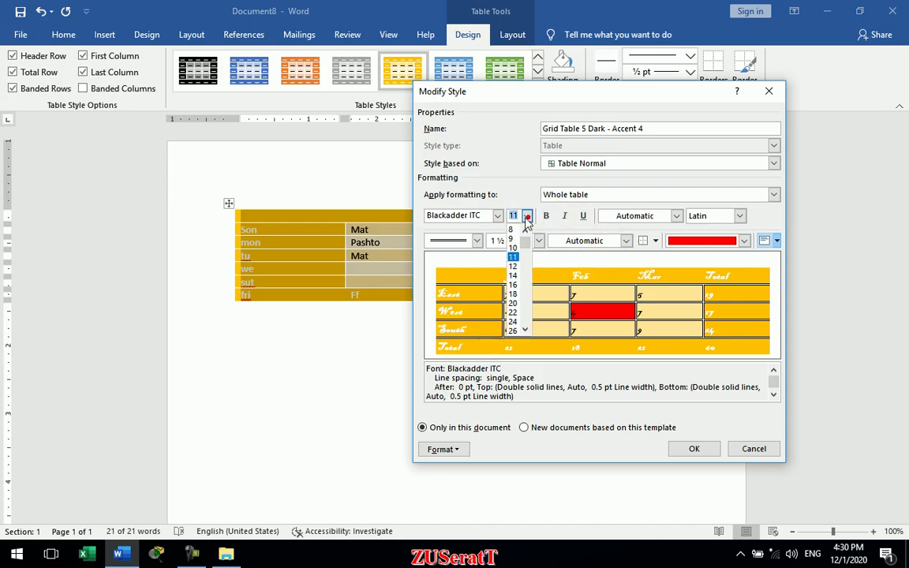
pyautogui.click(518, 323)
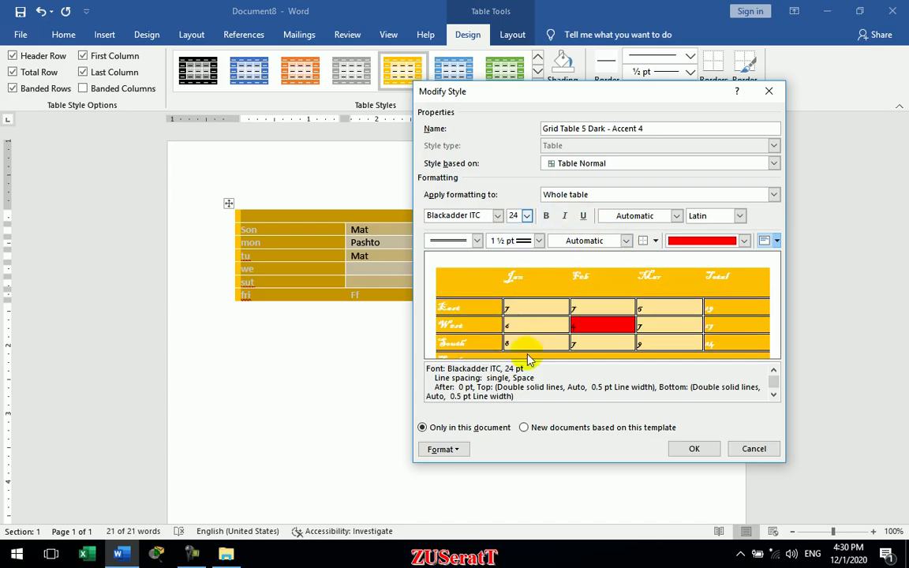
pyautogui.click(526, 215)
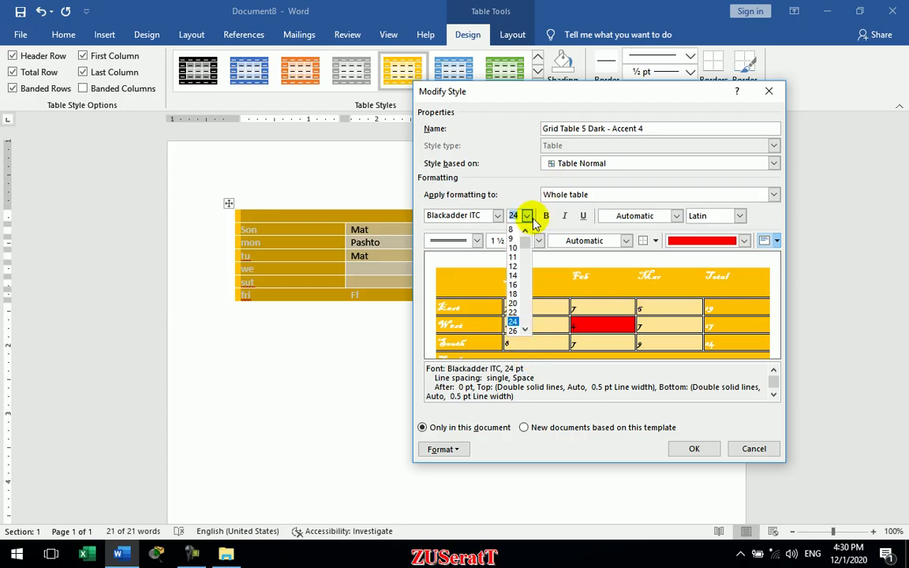
pyautogui.click(518, 331)
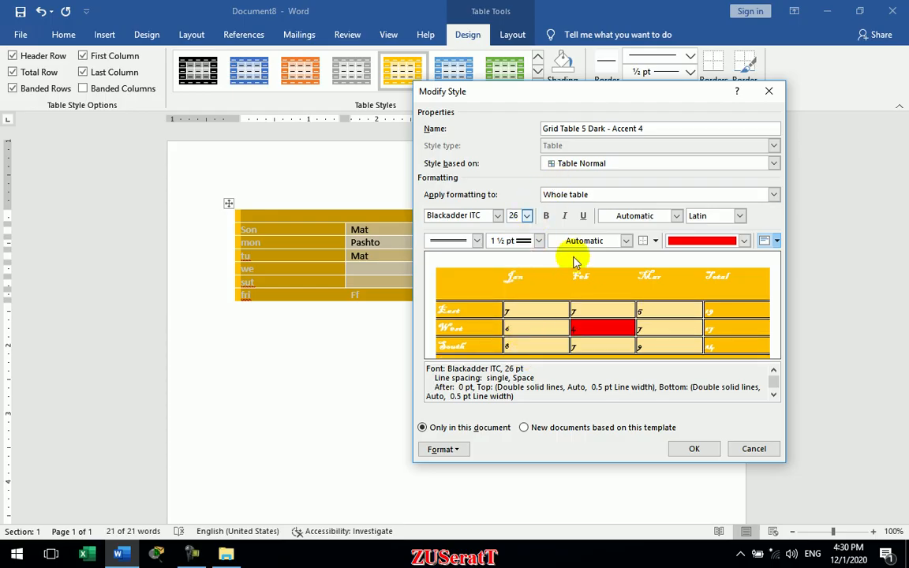
# - Make the table style's Latin text bold and dark blue, and apply the modified style to the time table
pyautogui.click(546, 216)
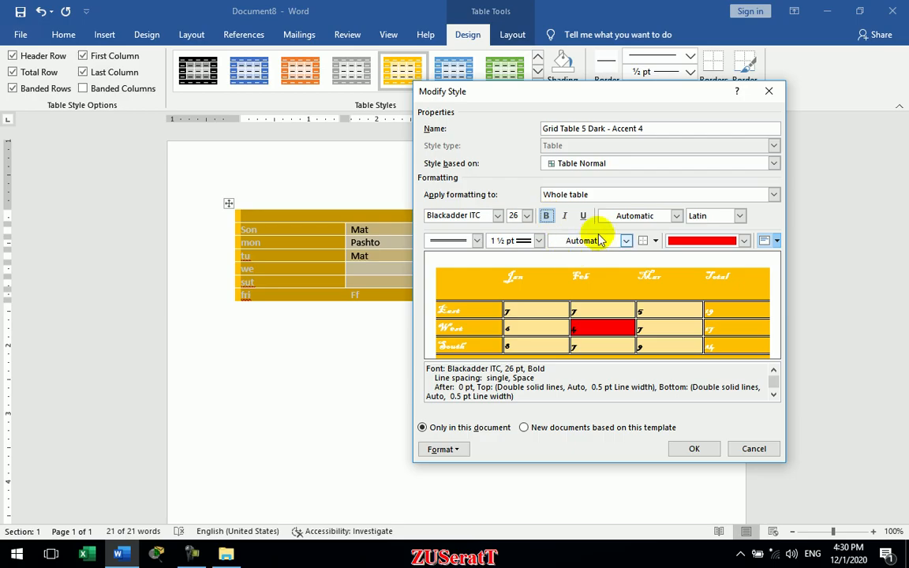
pyautogui.click(676, 215)
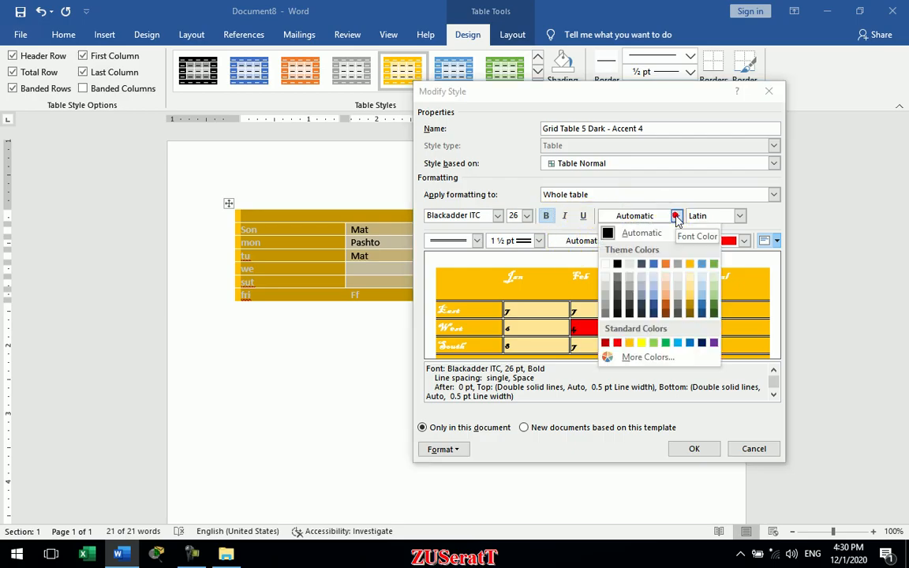
pyautogui.click(697, 343)
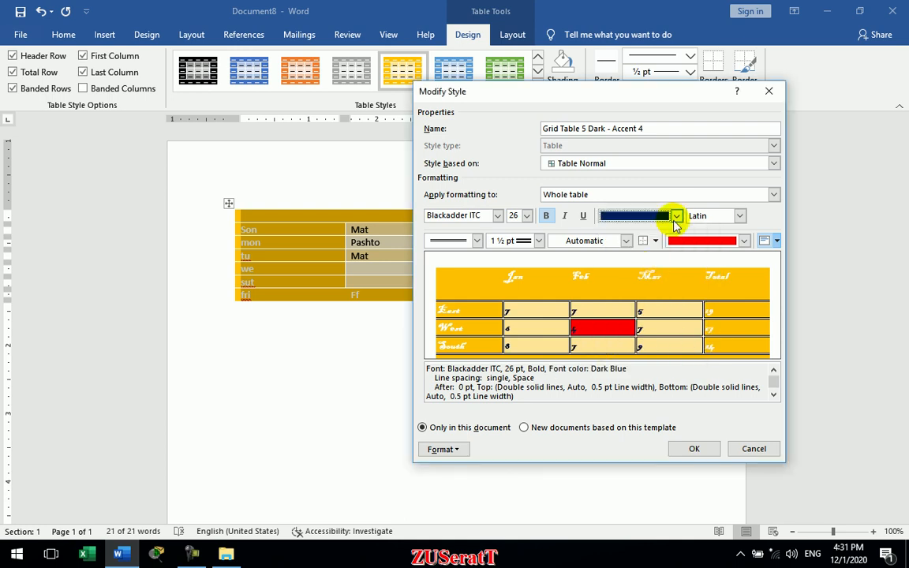
pyautogui.click(739, 217)
pyautogui.click(739, 217)
pyautogui.click(739, 216)
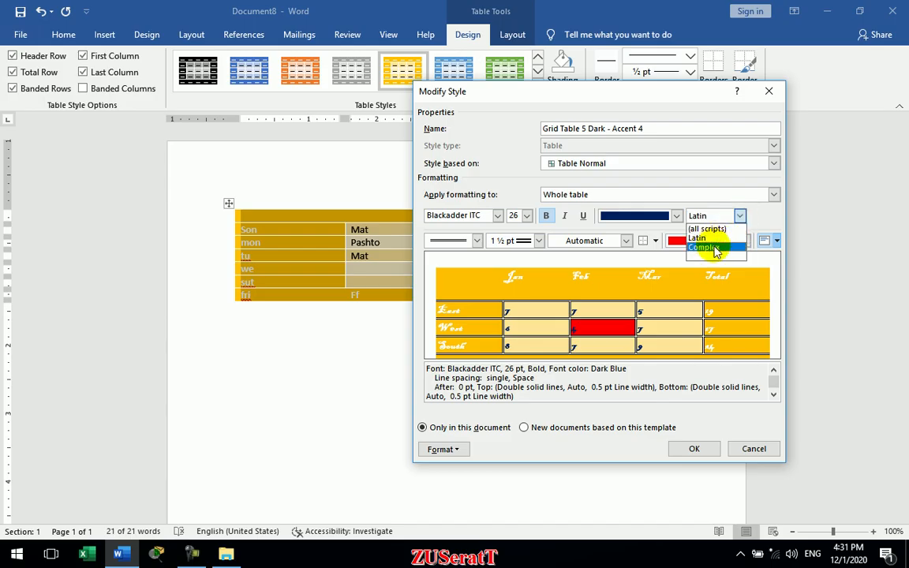
pyautogui.click(714, 237)
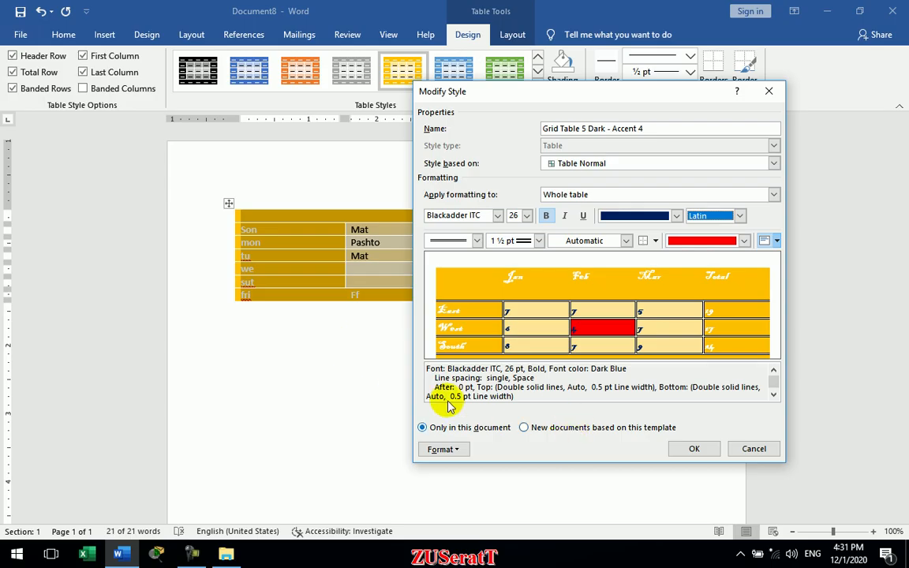
pyautogui.click(693, 449)
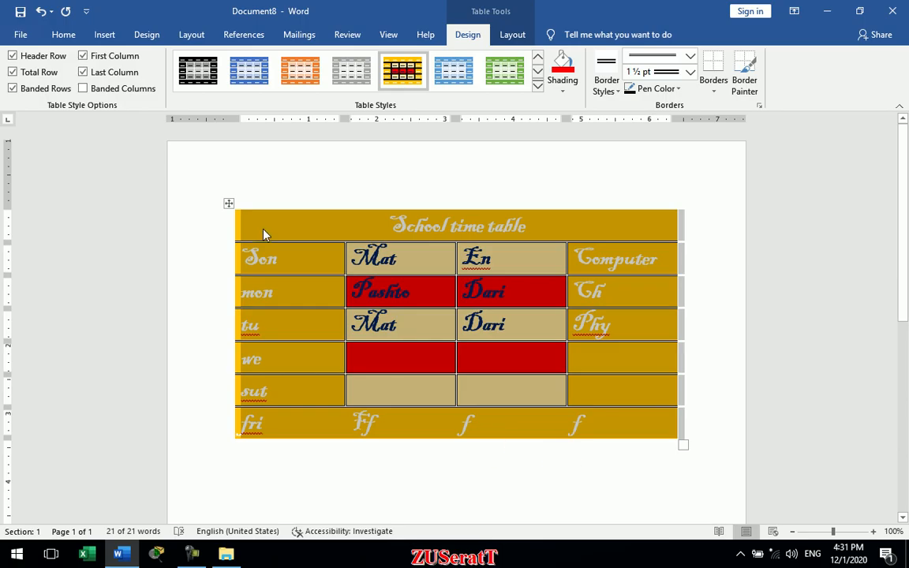
# - Start a new table style with a dotted border line, 3 pt wide and red
pyautogui.click(537, 85)
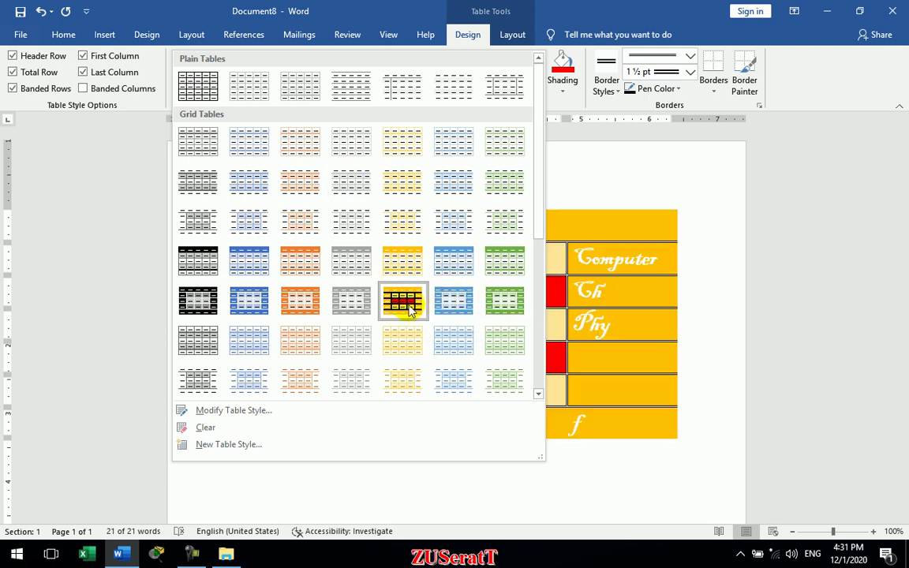
pyautogui.click(254, 443)
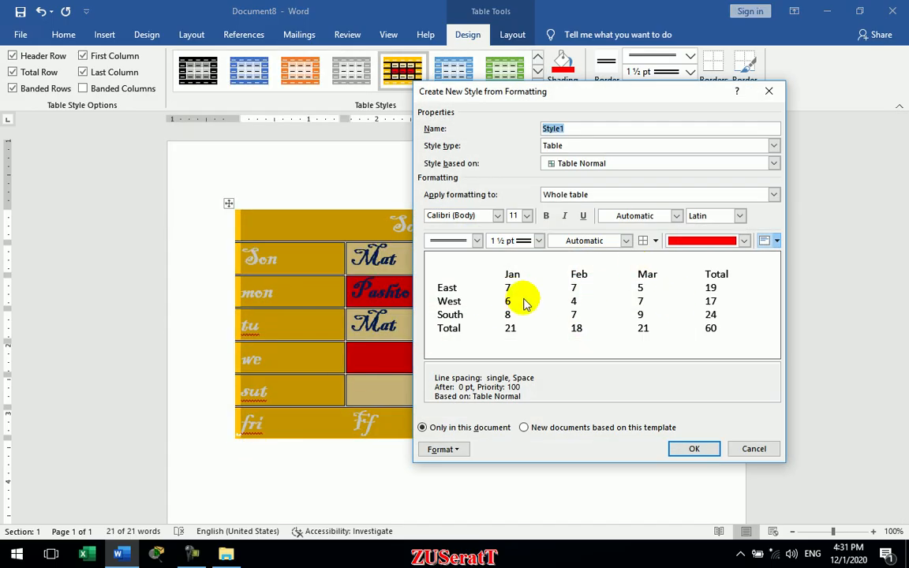
pyautogui.click(478, 241)
pyautogui.click(460, 299)
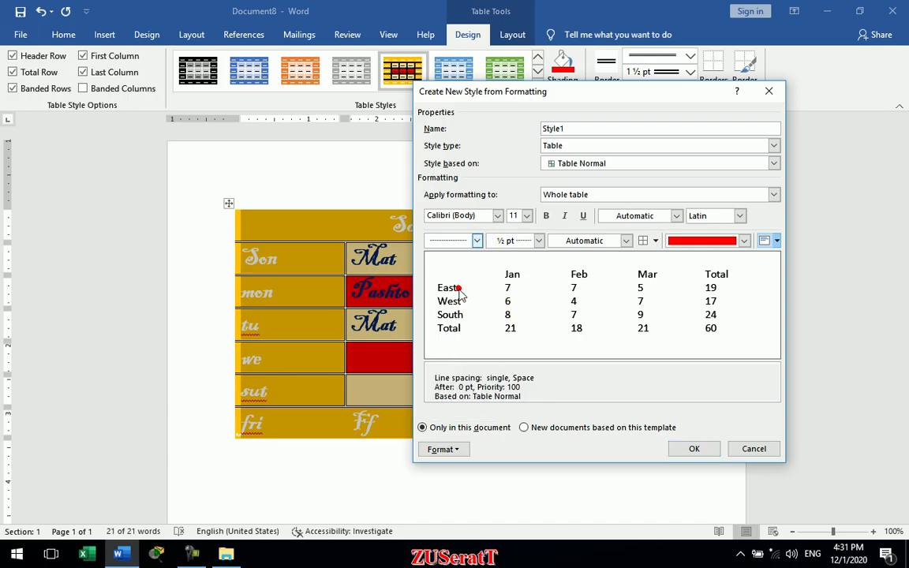
pyautogui.click(538, 241)
pyautogui.click(528, 341)
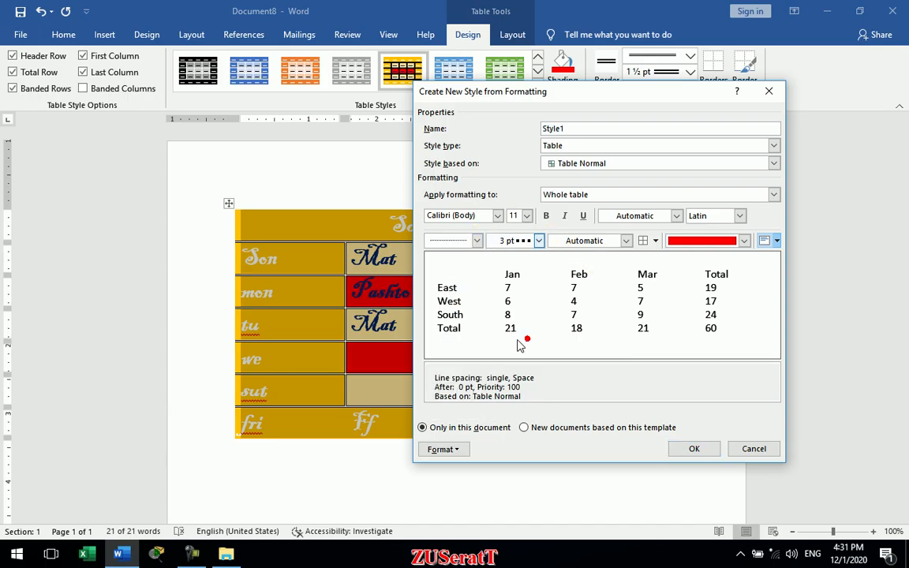
pyautogui.click(624, 240)
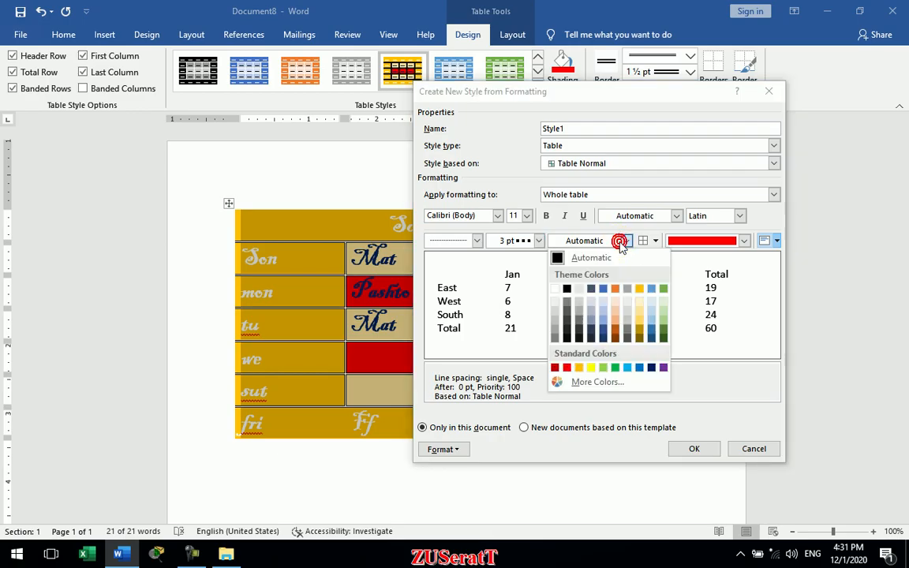
pyautogui.click(569, 369)
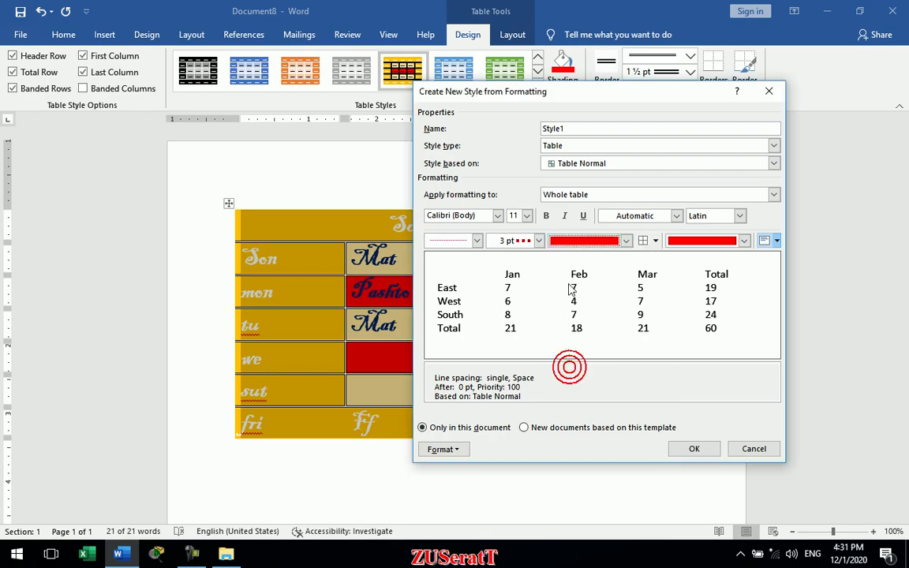
# - Give the new table style a dark blue Accent 1 fill and centre its cell text both ways
pyautogui.click(743, 241)
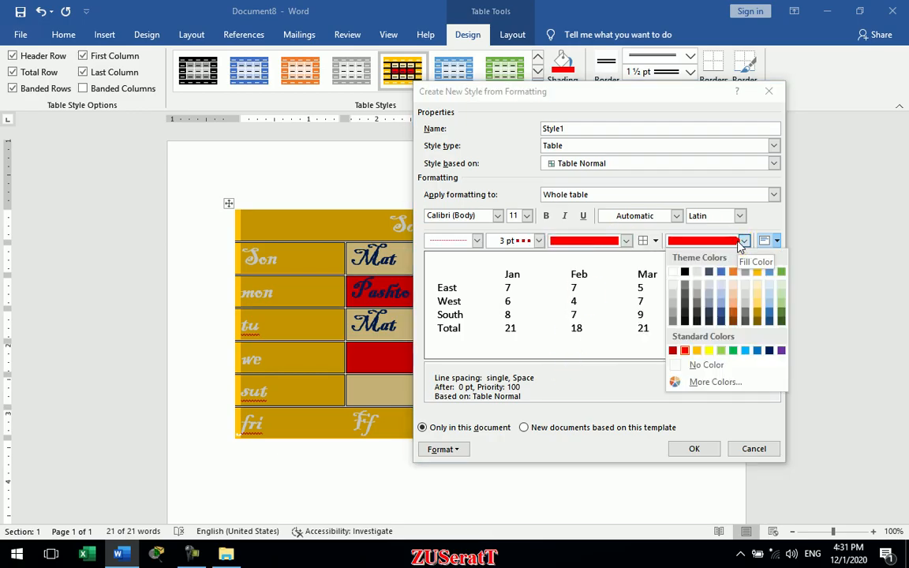
pyautogui.click(717, 311)
pyautogui.click(777, 241)
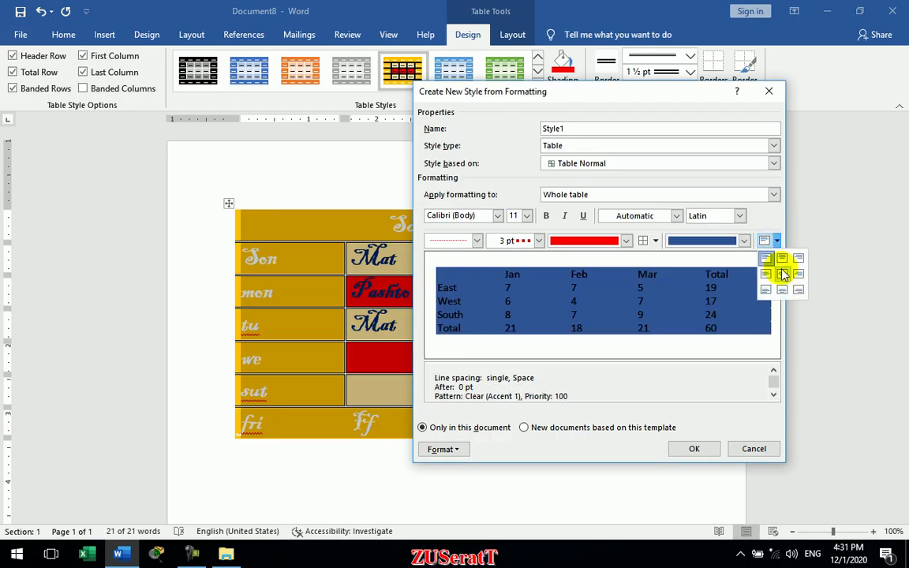
pyautogui.click(780, 274)
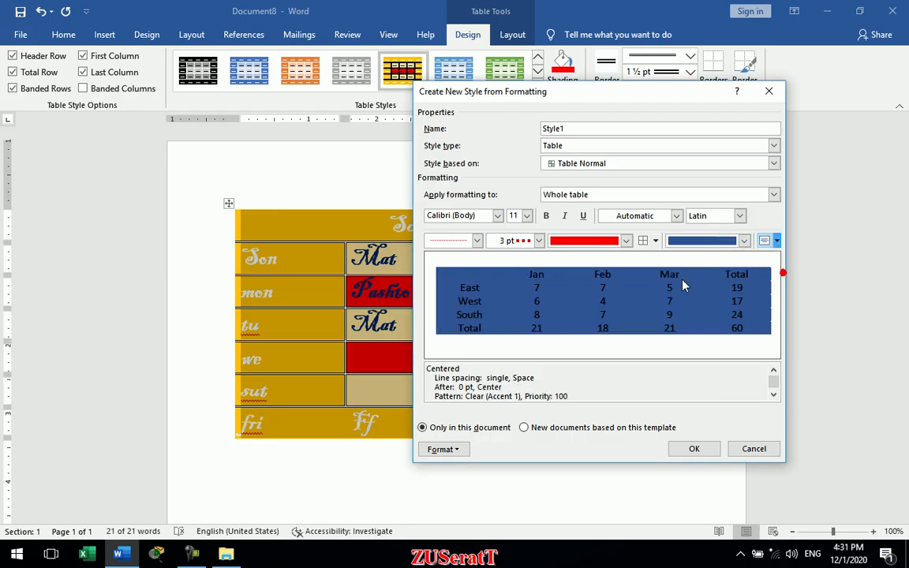
# - Set the new style's font to Times New Roman, 20 pt, in red, and save the style
pyautogui.click(497, 216)
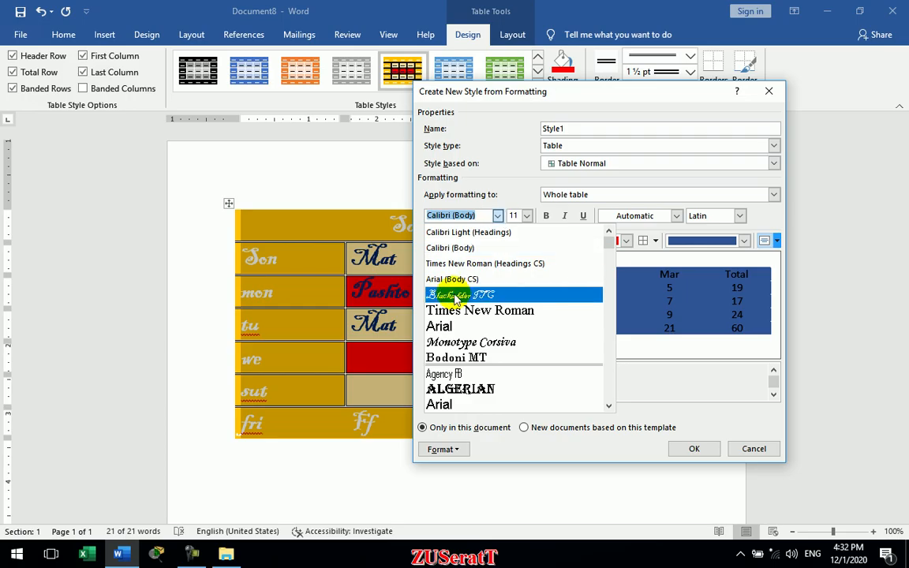
pyautogui.click(473, 313)
pyautogui.click(526, 216)
pyautogui.click(513, 303)
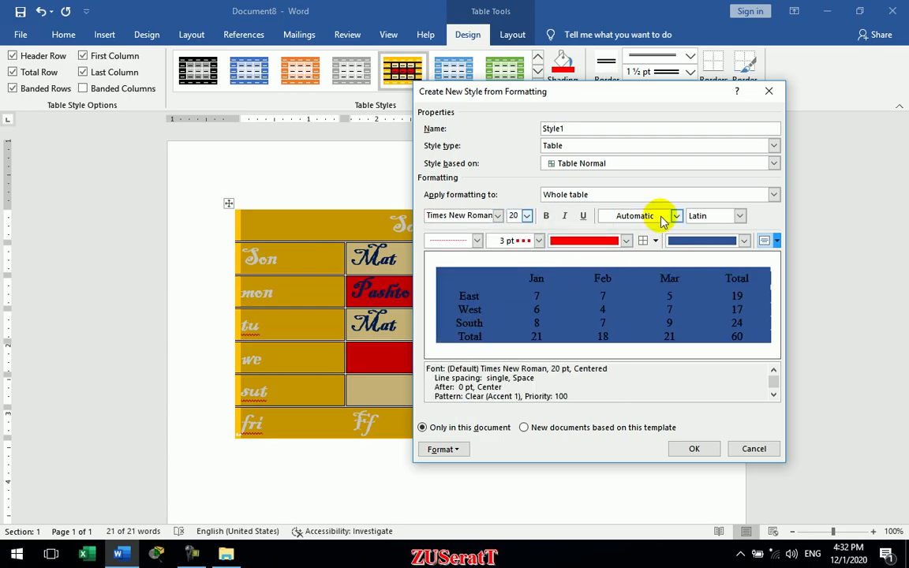
pyautogui.click(664, 217)
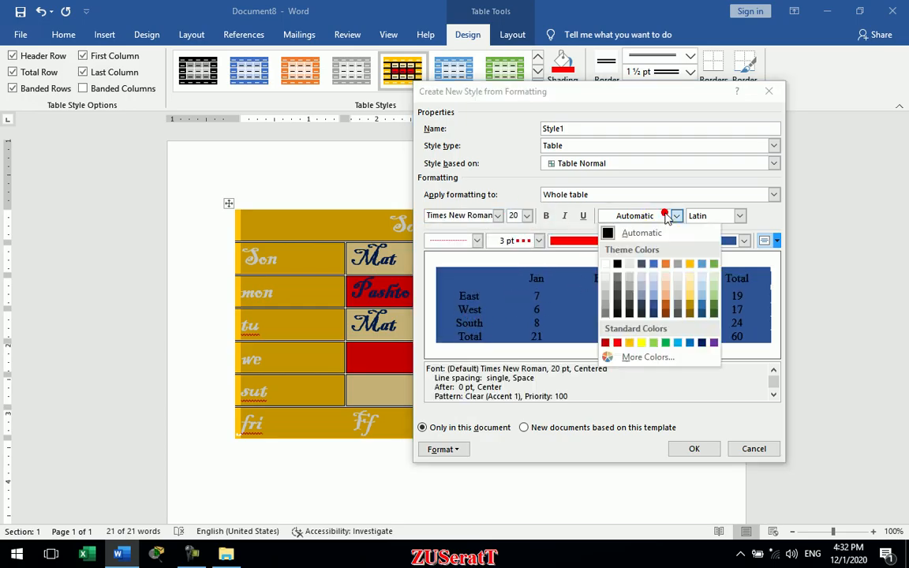
pyautogui.click(618, 342)
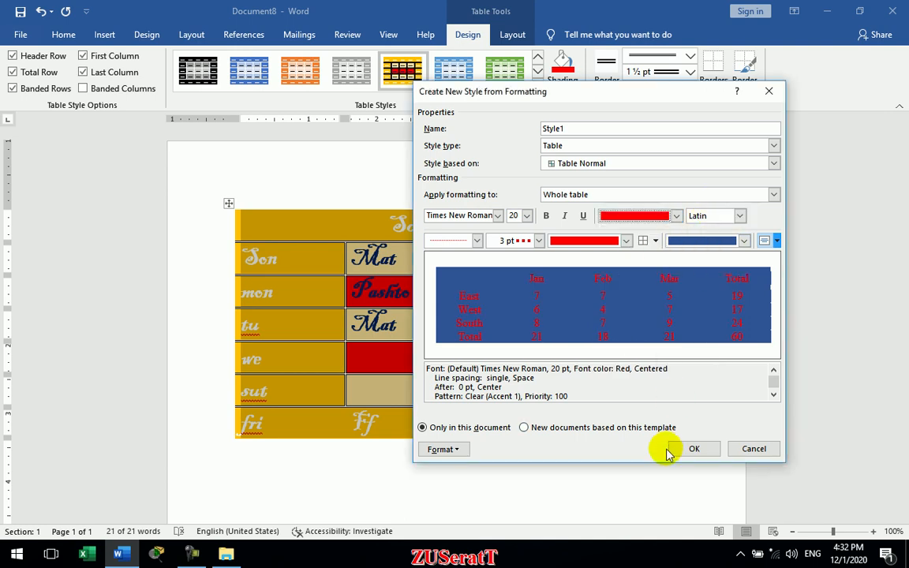
pyautogui.click(693, 448)
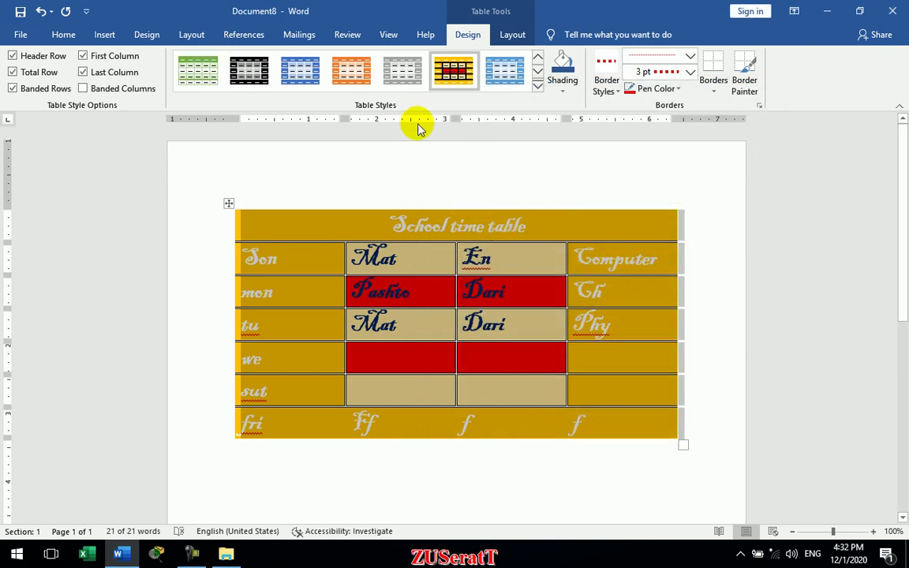
# - Try the custom blue table style on the time table, then undo it
pyautogui.click(538, 87)
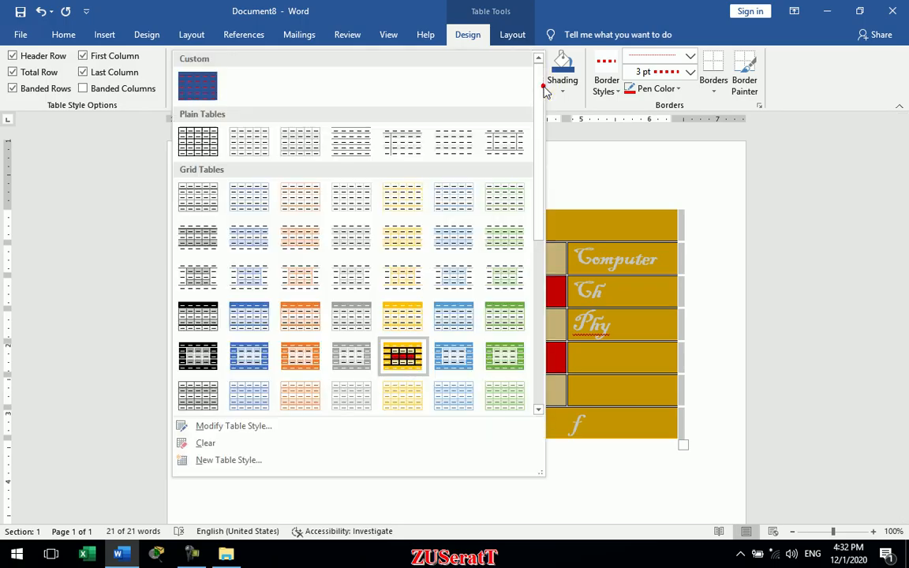
pyautogui.click(200, 84)
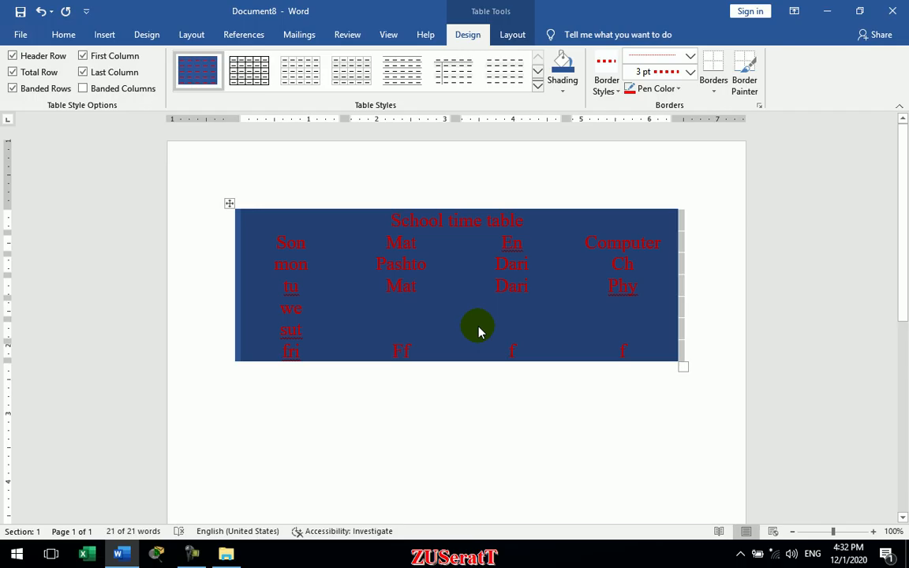
pyautogui.hotkey('ctrl', 'z')
# - Try clearing the table style from the time table, then undo the clearing
pyautogui.click(537, 87)
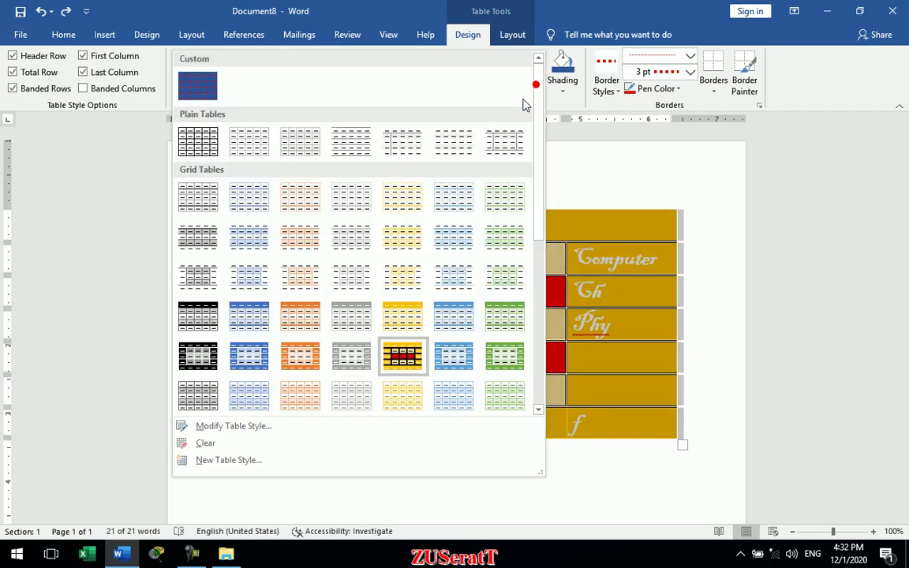
pyautogui.click(231, 441)
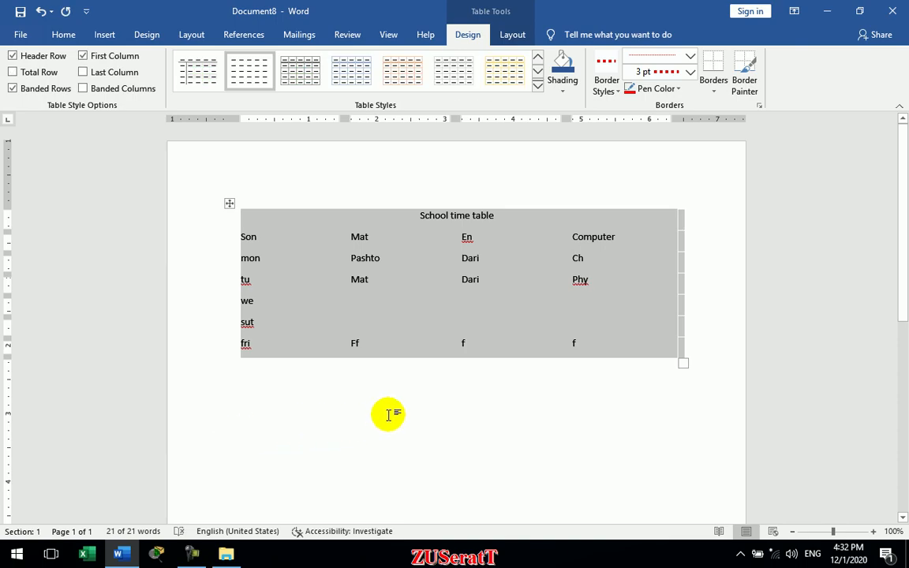
pyautogui.hotkey('ctrl', 'z')
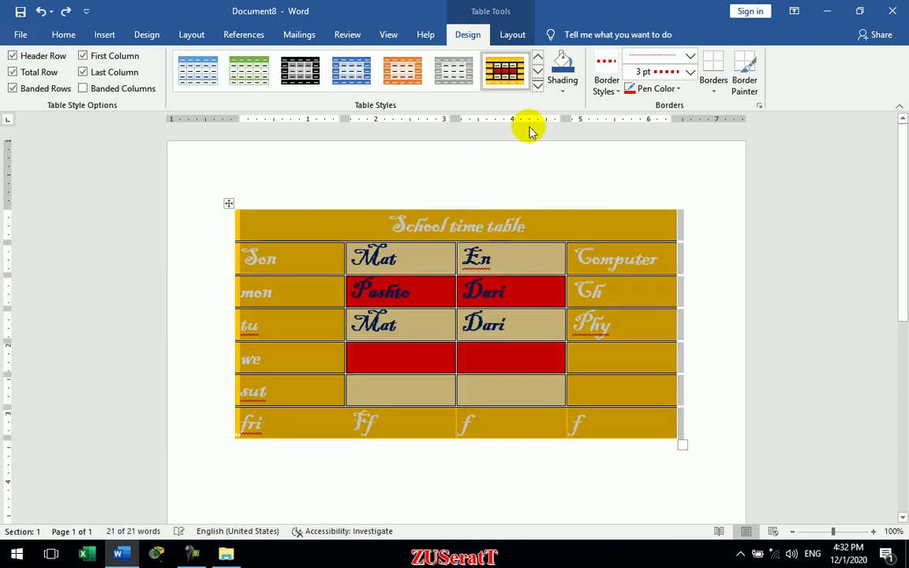
# - Look through the table style gallery down to the List Tables styles without applying one
pyautogui.click(537, 85)
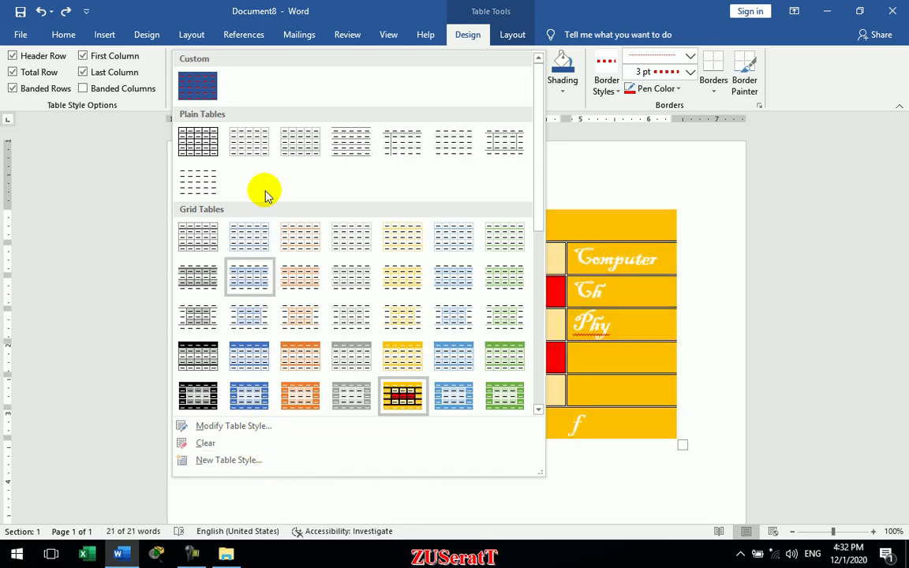
pyautogui.moveTo(537, 187); pyautogui.dragTo(525, 364)
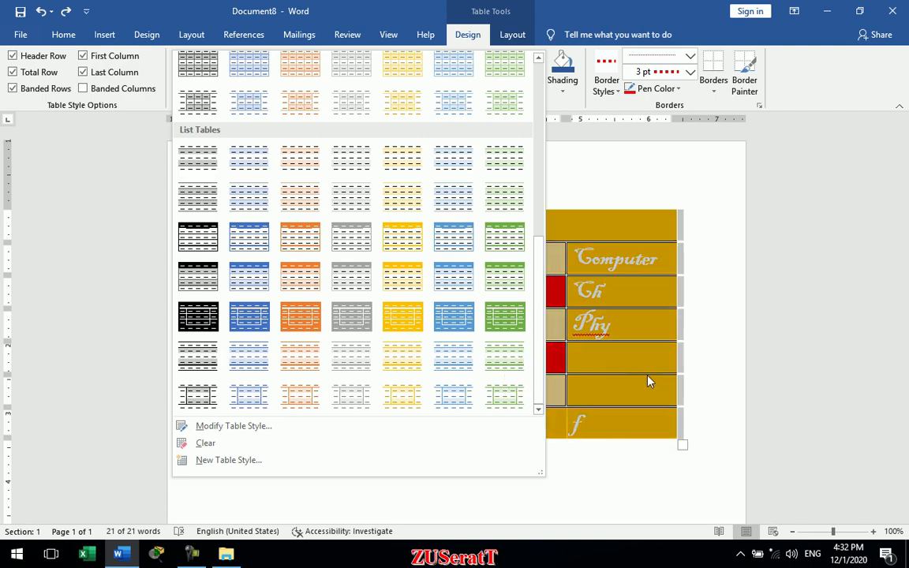
pyautogui.click(643, 380)
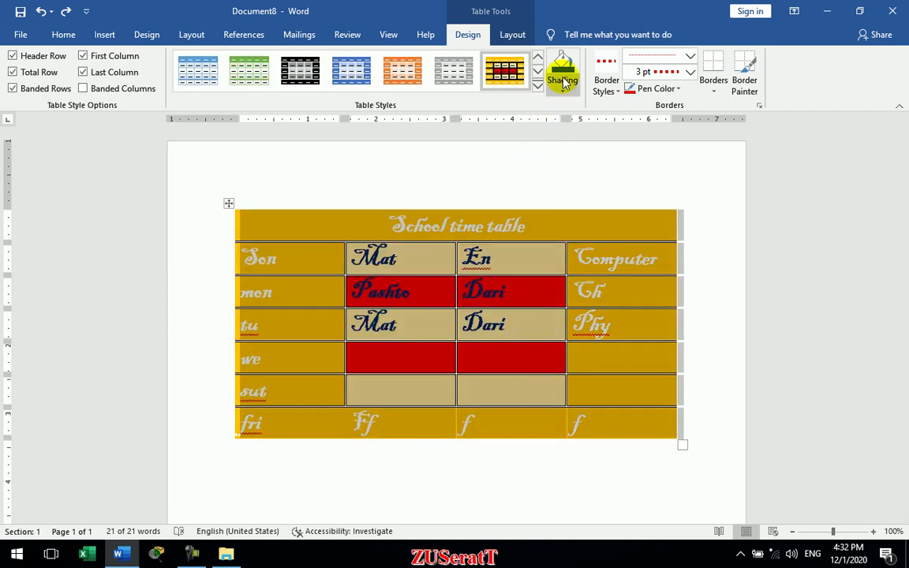
# - Shade the Dari cell in the mon row with standard red
pyautogui.click(502, 293)
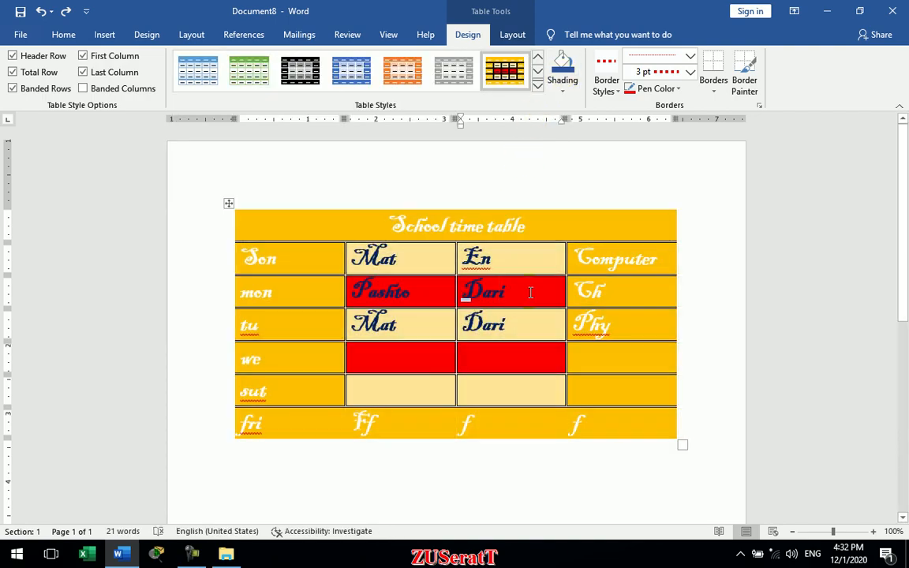
pyautogui.click(563, 91)
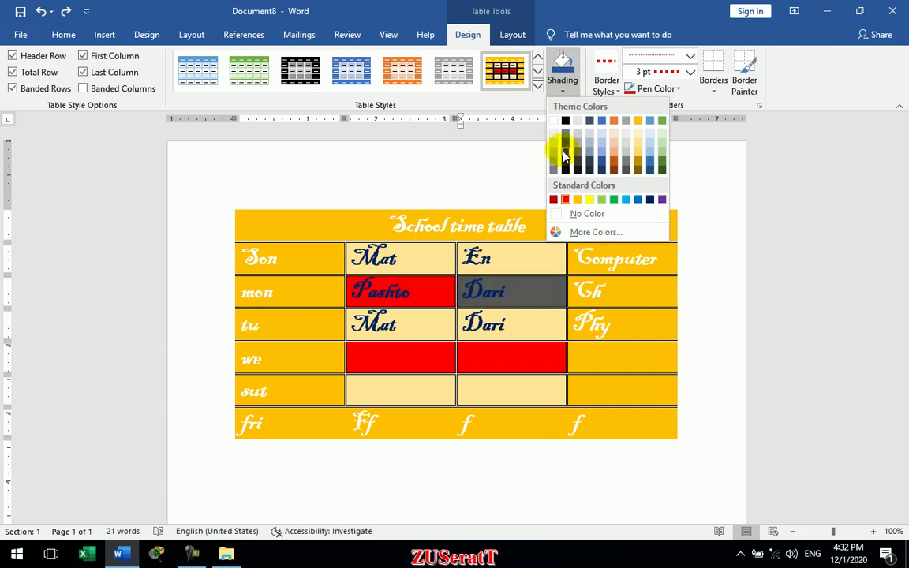
pyautogui.click(565, 199)
pyautogui.click(435, 271)
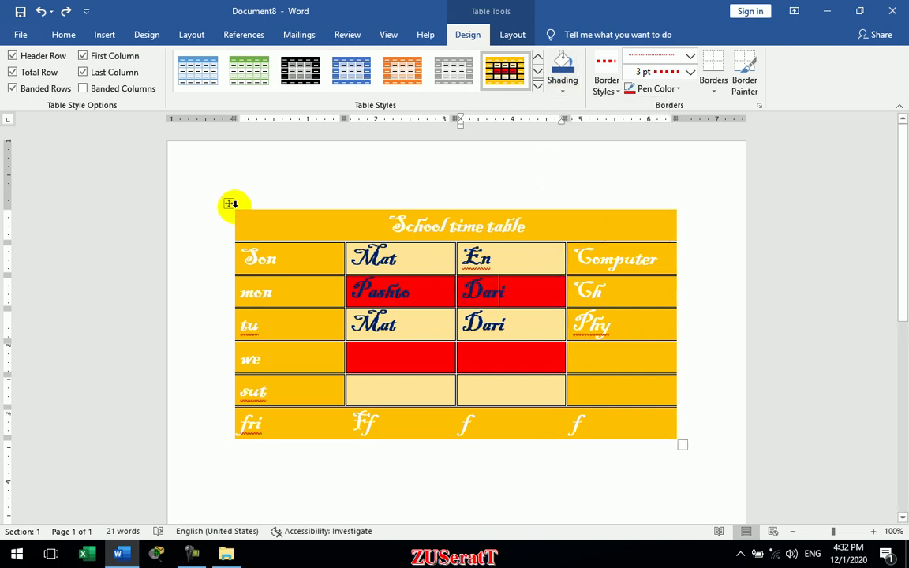
# - Select the entire time table and shade all its cells dark blue
pyautogui.click(230, 204)
pyautogui.click(560, 69)
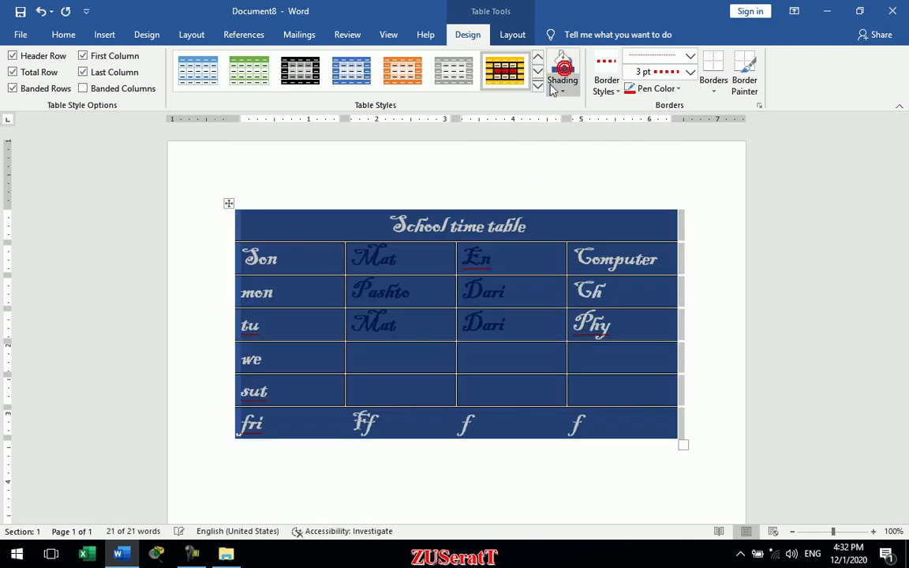
pyautogui.click(497, 257)
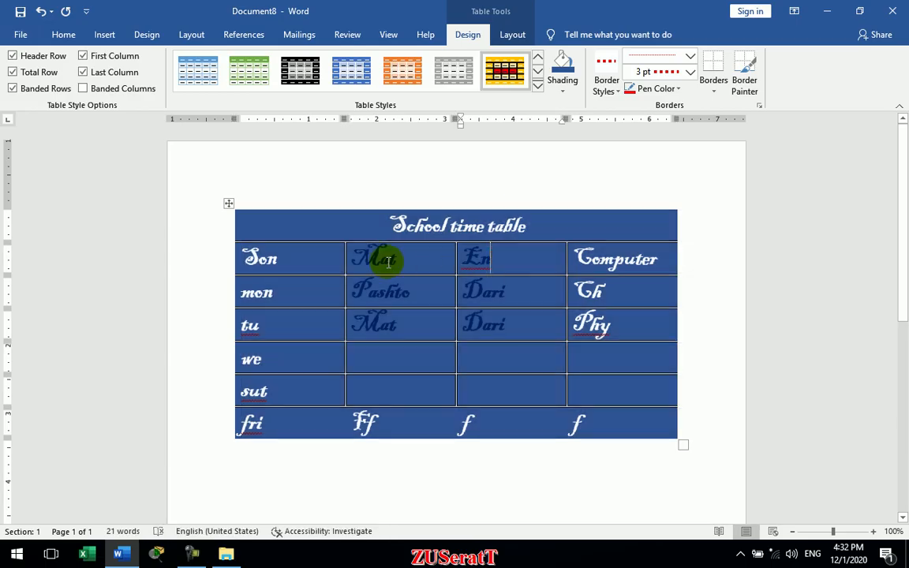
# - Try red shading on the Son row and on the tu row
pyautogui.click(199, 262)
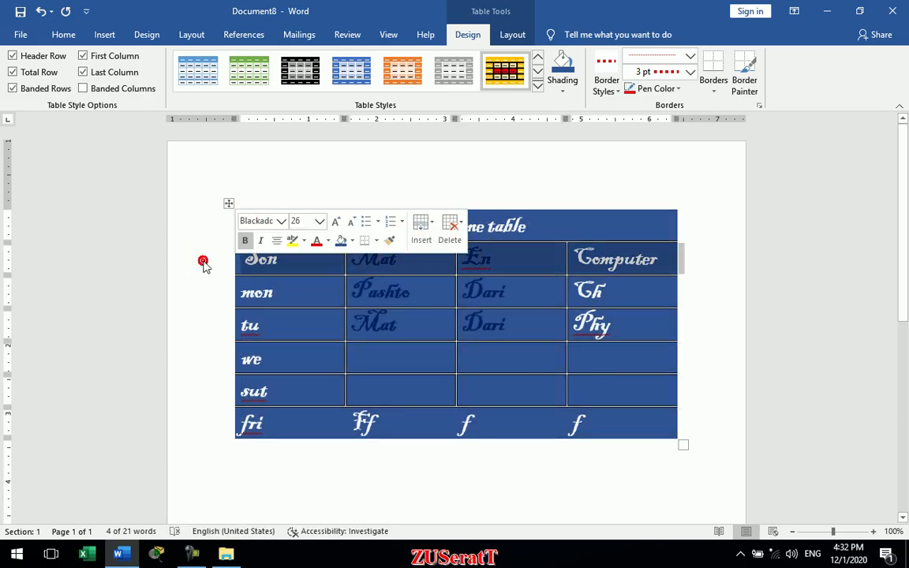
pyautogui.click(559, 93)
pyautogui.click(565, 192)
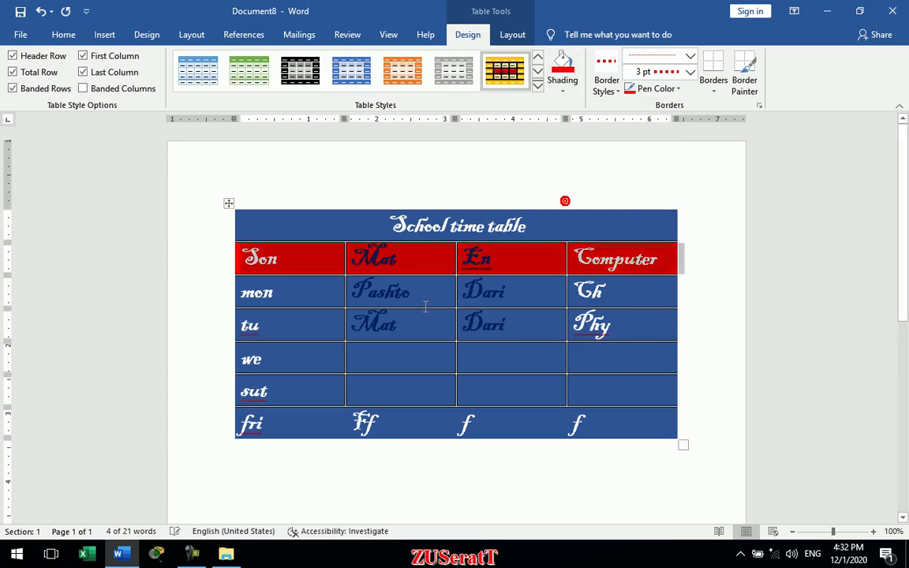
pyautogui.click(199, 329)
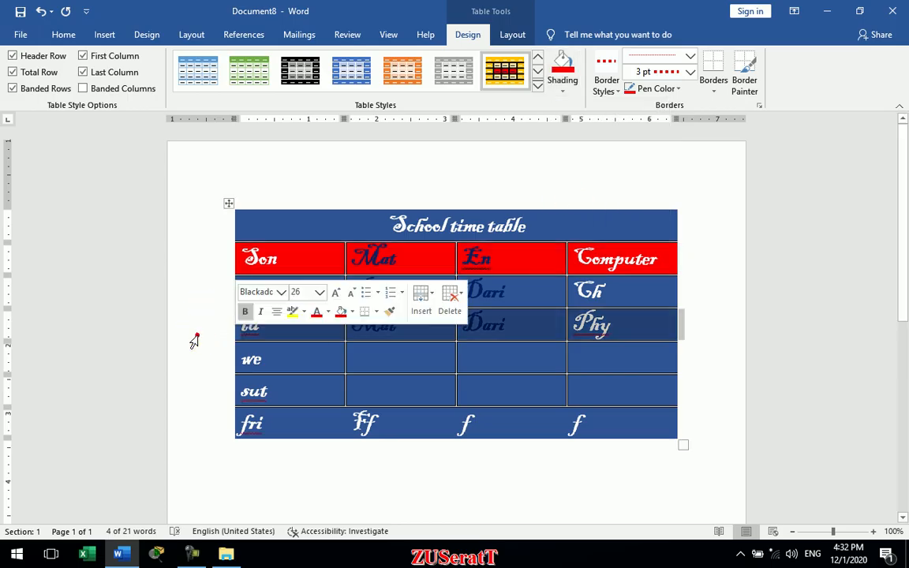
pyautogui.click(562, 90)
pyautogui.click(483, 358)
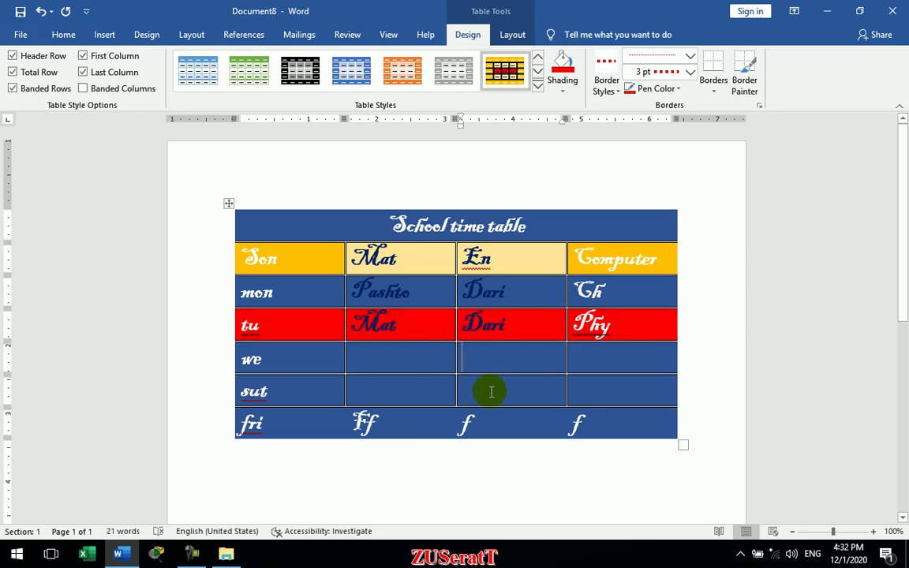
# - Try red shading on the En cell in the Son row, then undo it
pyautogui.click(507, 258)
pyautogui.click(556, 79)
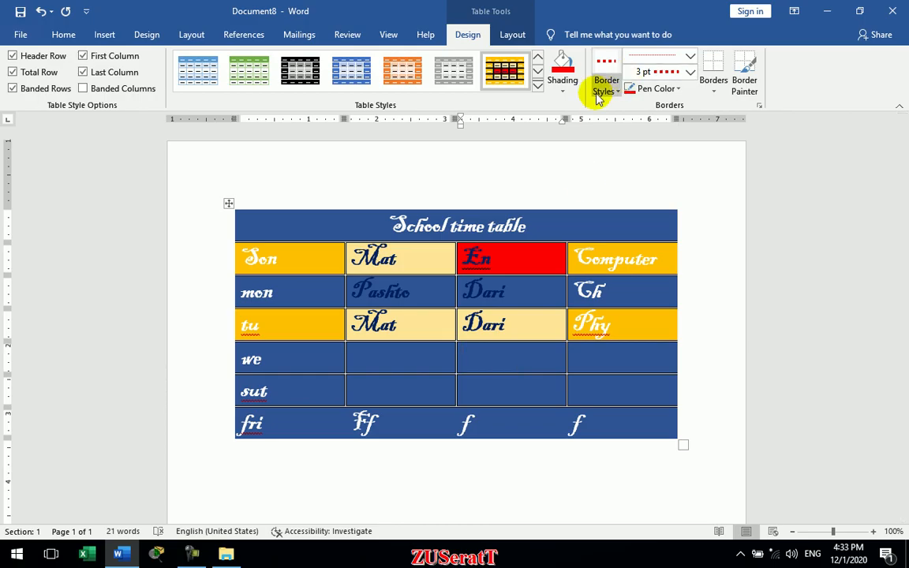
pyautogui.hotkey('ctrl', 'z')
# - Delete the time table and insert an empty table with five columns and seven rows
pyautogui.hotkey('ctrl', 'a')
pyautogui.press('Delete')
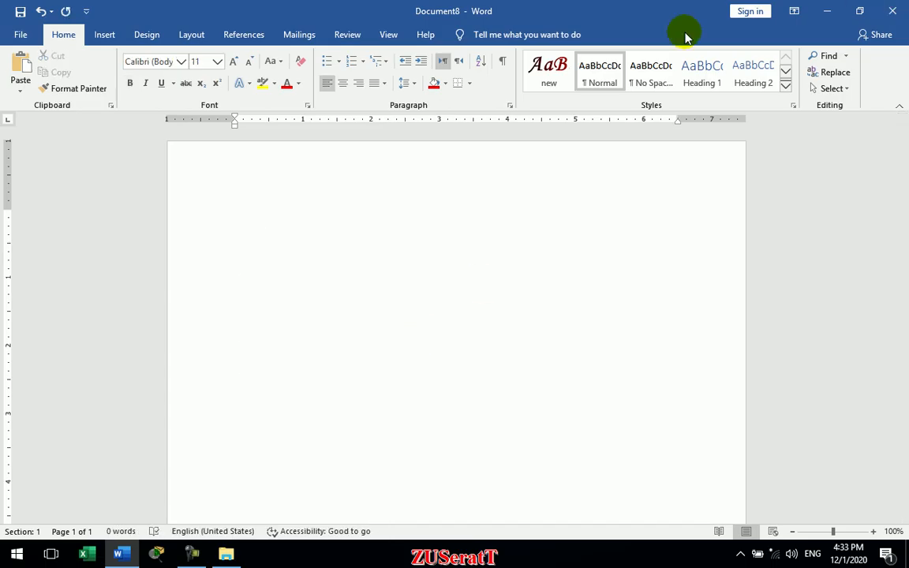
pyautogui.click(103, 34)
pyautogui.click(100, 79)
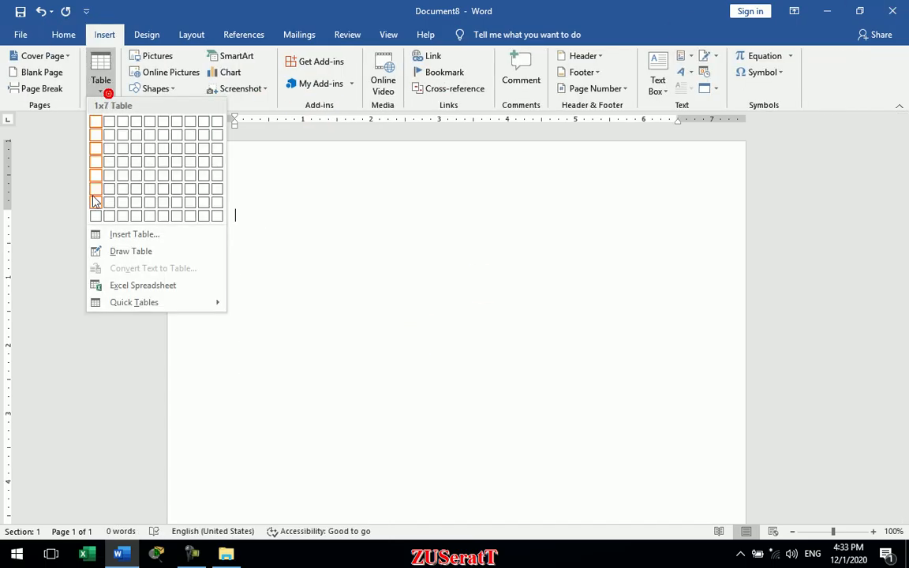
pyautogui.click(154, 202)
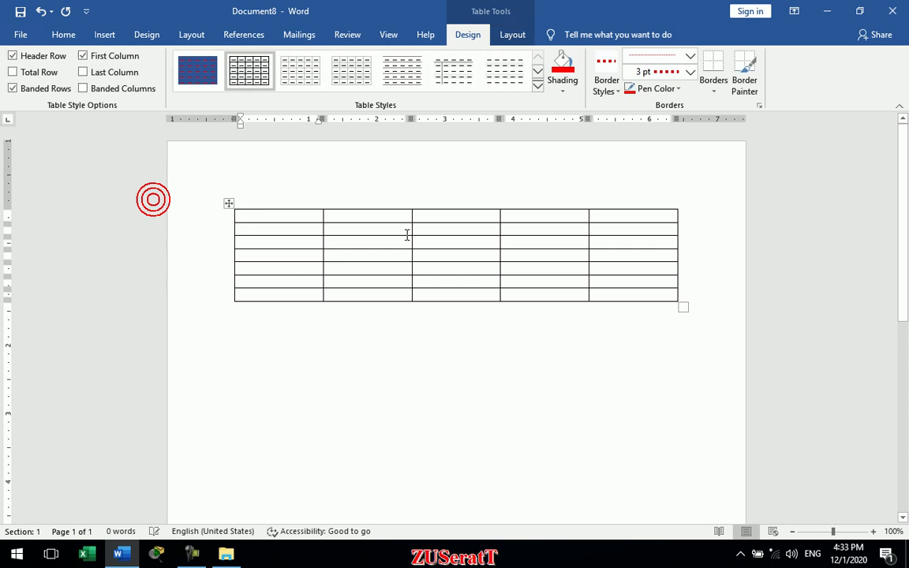
# - Check the table style gallery, then close the document without saving any changes or keeping the copied item
pyautogui.click(533, 92)
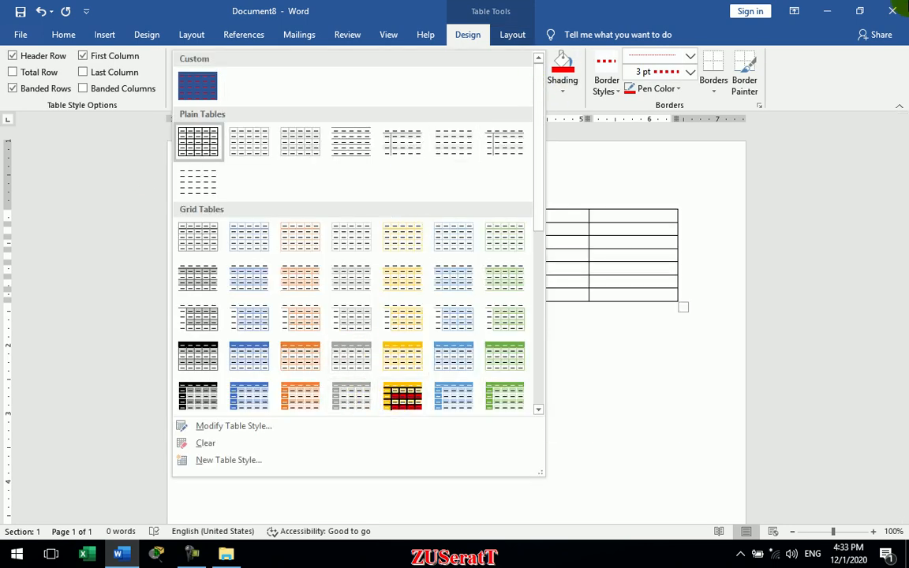
pyautogui.click(892, 10)
pyautogui.click(450, 305)
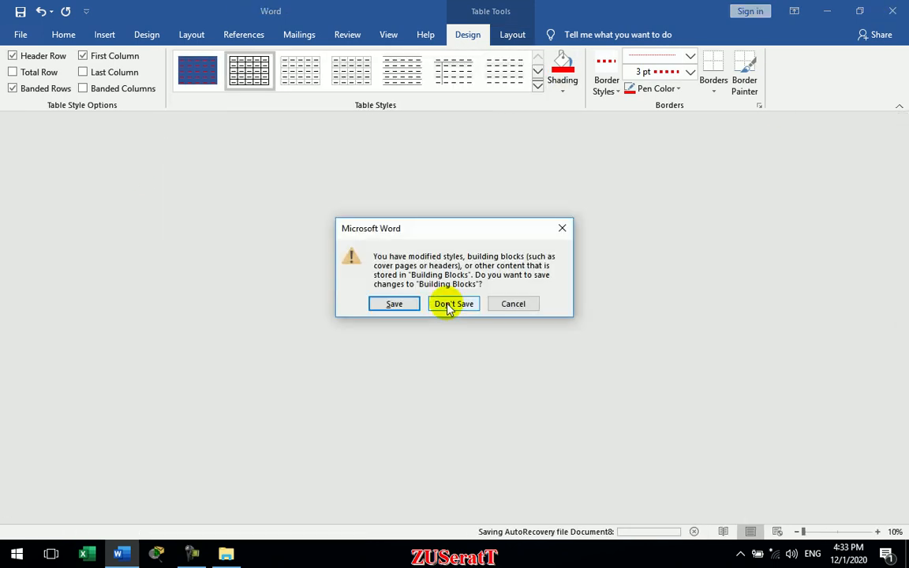
pyautogui.click(449, 308)
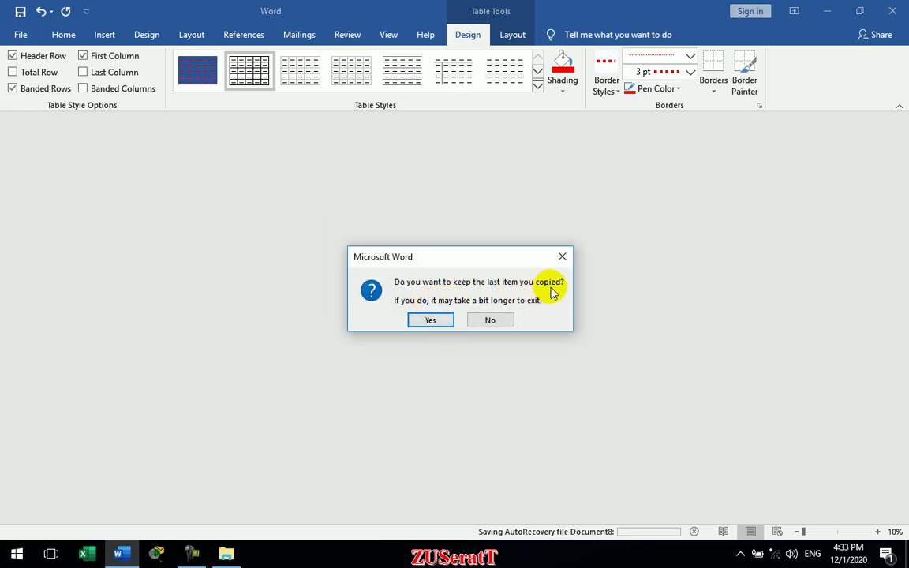
pyautogui.click(482, 319)
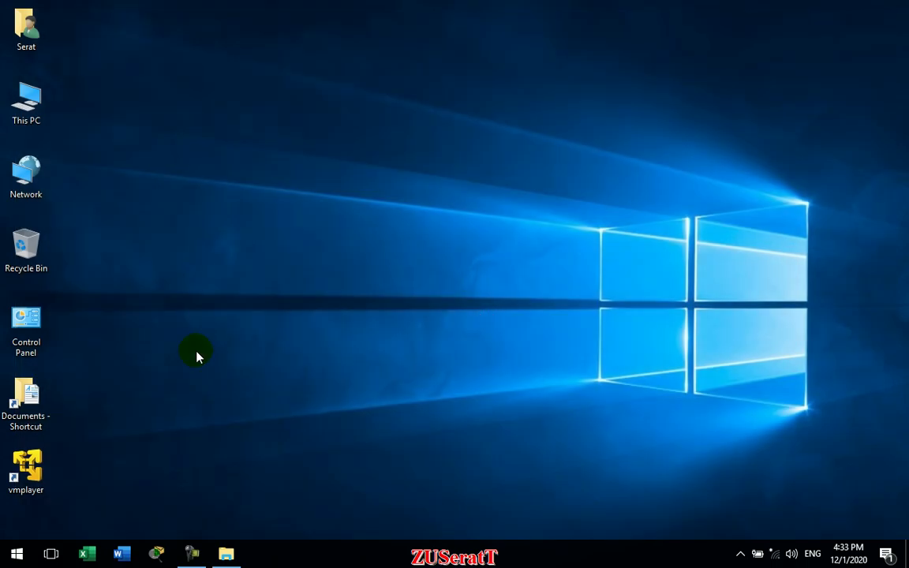
# - Reopen Word with a blank document and insert a table with four columns and six rows
pyautogui.press('super+2')
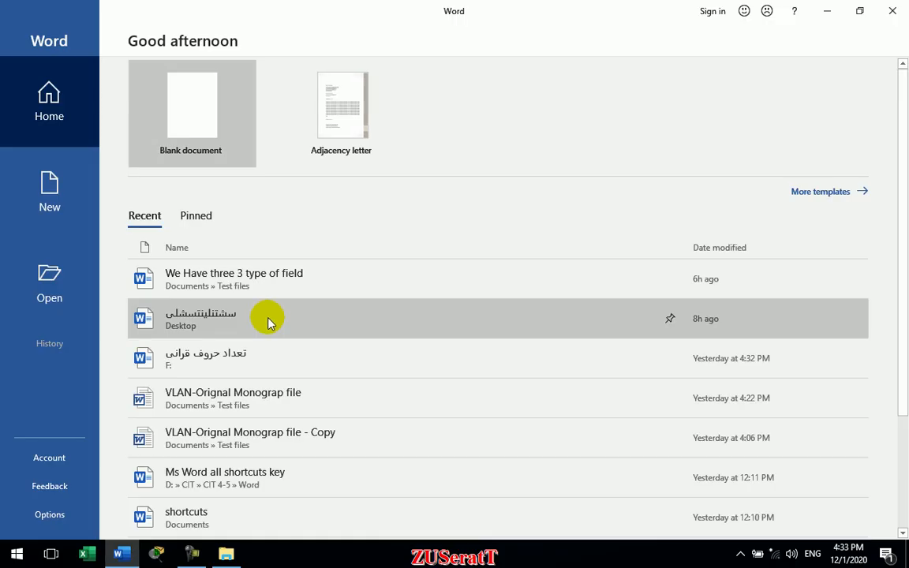
pyautogui.click(136, 126)
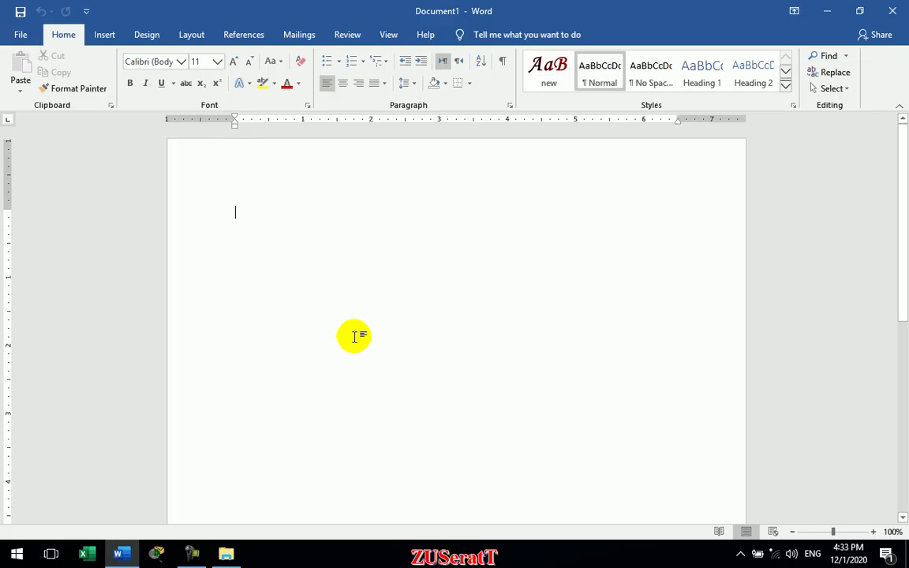
pyautogui.click(105, 35)
pyautogui.click(102, 84)
pyautogui.click(136, 187)
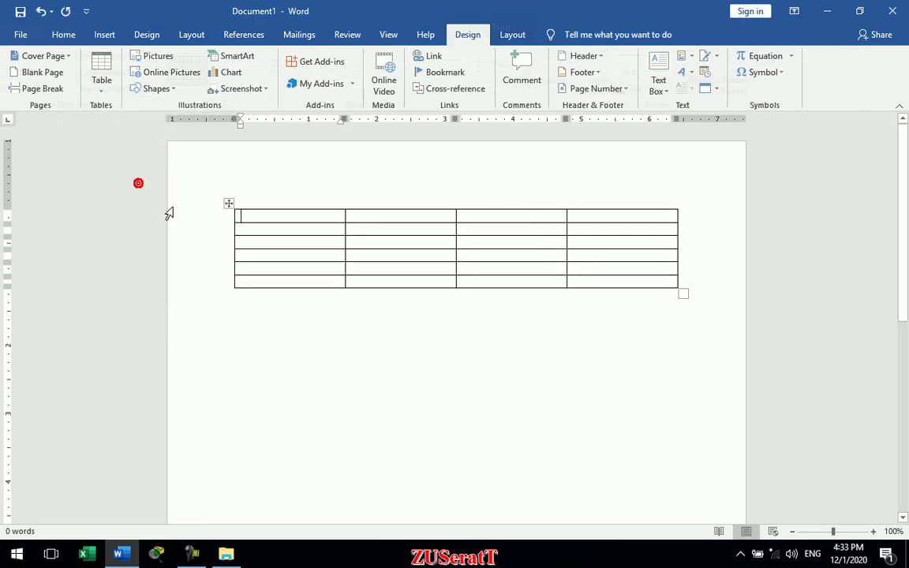
# - Check which table styles the new document offers, then return to the table without applying one
pyautogui.click(540, 84)
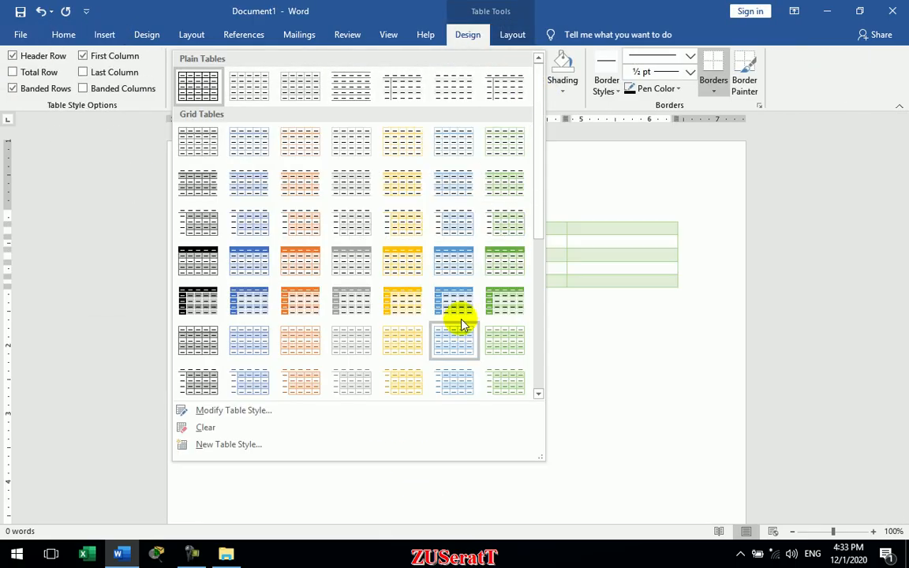
pyautogui.moveTo(537, 217)
pyautogui.mouseDown()
pyautogui.moveTo(540, 383)
pyautogui.moveTo(539, 213)
pyautogui.mouseUp()
pyautogui.click(588, 387)
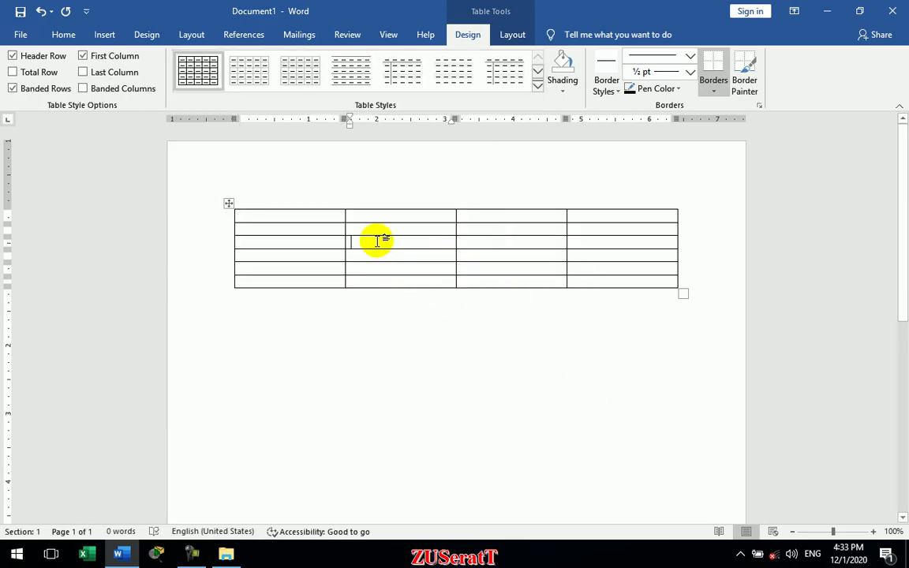
# - Select the whole document and enlarge its font in one-point increments to 29 pt so the table rows grow
pyautogui.hotkey('ctrl', 'a')
pyautogui.hotkey('ctrl', ']')
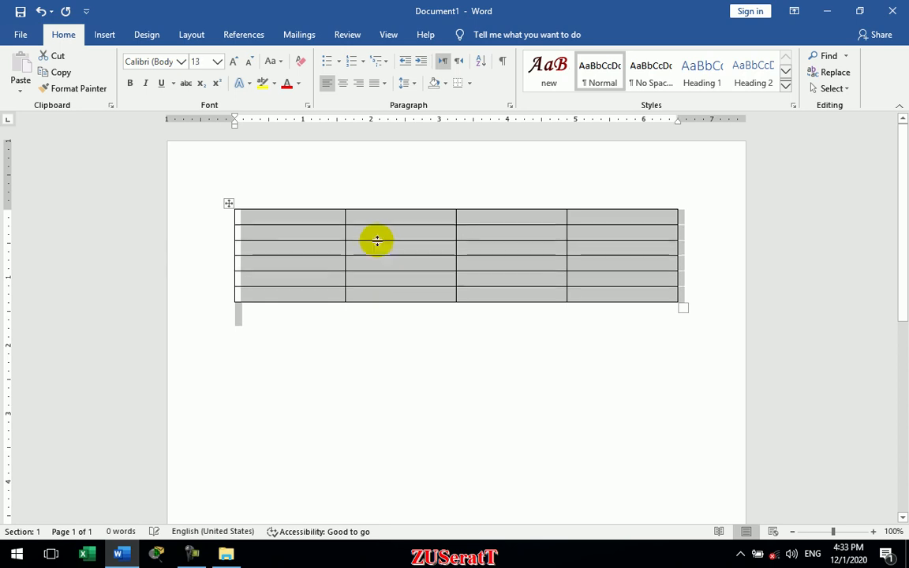
pyautogui.hotkey('ctrl', ']')
pyautogui.hotkey('ctrl', ']')
pyautogui.hotkey('ctrl', ']')
pyautogui.hotkey('ctrl', ']')
pyautogui.hotkey('ctrl', ']')
pyautogui.hotkey('ctrl', ']')
pyautogui.hotkey('ctrl', ']')
pyautogui.hotkey('ctrl', ']')
pyautogui.hotkey('ctrl', ']')
pyautogui.hotkey('ctrl', ']')
pyautogui.hotkey('ctrl', ']')
pyautogui.hotkey('ctrl', ']')
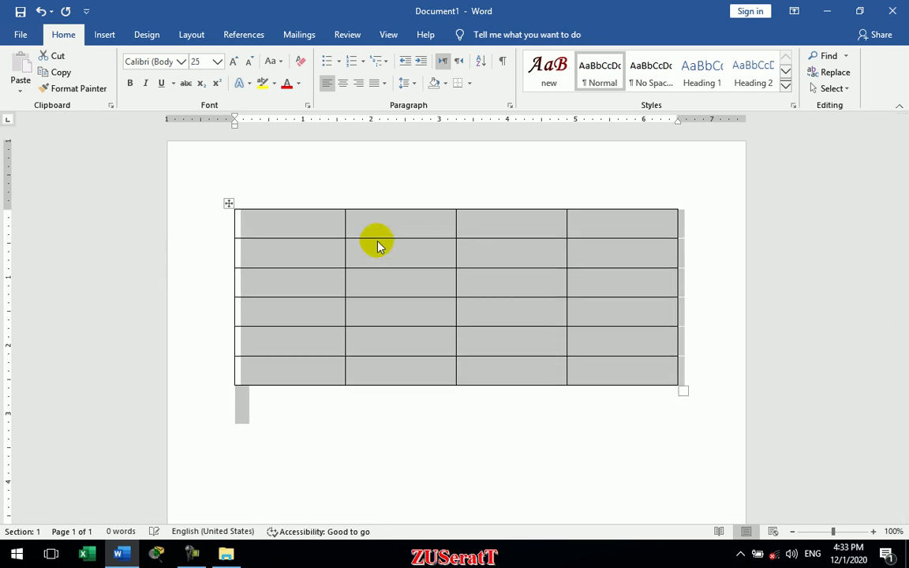
pyautogui.hotkey('ctrl', ']')
pyautogui.hotkey('ctrl', ']')
pyautogui.hotkey('ctrl', ']')
pyautogui.hotkey('ctrl', ']')
pyautogui.hotkey('ctrl', ']')
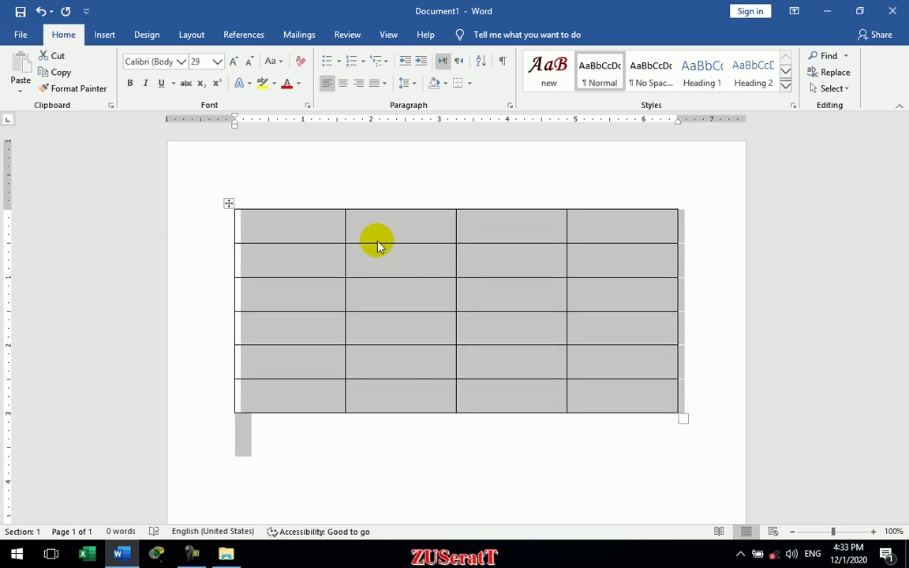
# - Shrink the selected table's font in one-point increments to 4 pt, then enlarge it again to about 27 pt
pyautogui.hotkey('ctrl', '[')
pyautogui.hotkey('ctrl', '[')
pyautogui.hotkey('ctrl', '[')
pyautogui.hotkey('ctrl', '[')
pyautogui.hotkey('ctrl', '[')
pyautogui.hotkey('ctrl', '[')
pyautogui.hotkey('ctrl', '[')
pyautogui.hotkey('ctrl', '[')
pyautogui.hotkey('ctrl', '[')
pyautogui.hotkey('ctrl', '[')
pyautogui.hotkey('ctrl', '[')
pyautogui.hotkey('ctrl', '[')
pyautogui.hotkey('ctrl', '[')
pyautogui.hotkey('ctrl', '[')
pyautogui.hotkey('ctrl', '[')
pyautogui.hotkey('ctrl', '[')
pyautogui.hotkey('ctrl', '[')
pyautogui.hotkey('ctrl', '[')
pyautogui.hotkey('ctrl', '[')
pyautogui.hotkey('ctrl', '[')
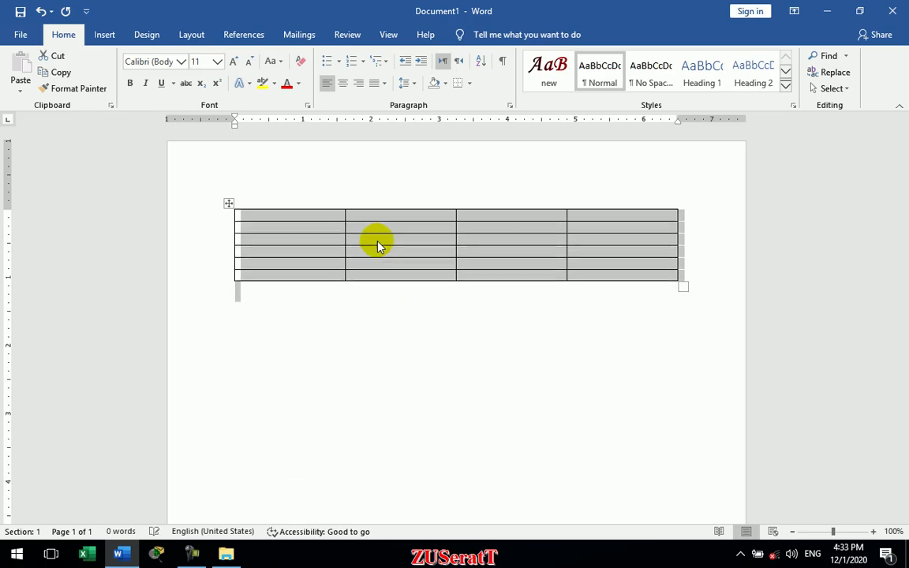
pyautogui.hotkey('ctrl', ']')
pyautogui.hotkey('ctrl', ']')
pyautogui.hotkey('ctrl', ']')
pyautogui.hotkey('ctrl', ']')
pyautogui.hotkey('ctrl', ']')
pyautogui.hotkey('ctrl', ']')
pyautogui.hotkey('ctrl', ']')
pyautogui.hotkey('ctrl', ']')
pyautogui.hotkey('ctrl', ']')
pyautogui.hotkey('ctrl', ']')
pyautogui.hotkey('ctrl', ']')
pyautogui.hotkey('ctrl', ']')
pyautogui.hotkey('ctrl', ']')
pyautogui.hotkey('ctrl', ']')
pyautogui.hotkey('ctrl', ']')
pyautogui.hotkey('ctrl', ']')
pyautogui.hotkey('ctrl', ']')
pyautogui.hotkey('ctrl', ']')
pyautogui.hotkey('ctrl', ']')
pyautogui.hotkey('ctrl', ']')
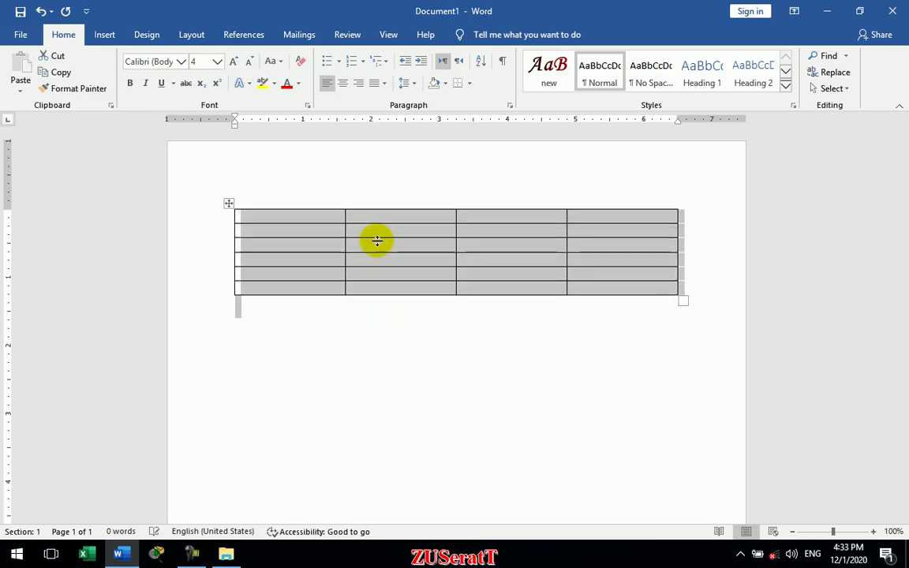
pyautogui.hotkey('ctrl', '[')
pyautogui.hotkey('ctrl', '[')
pyautogui.hotkey('ctrl', '[')
pyautogui.hotkey('ctrl', '[')
pyautogui.hotkey('ctrl', '[')
pyautogui.hotkey('ctrl', '[')
pyautogui.hotkey('ctrl', '[')
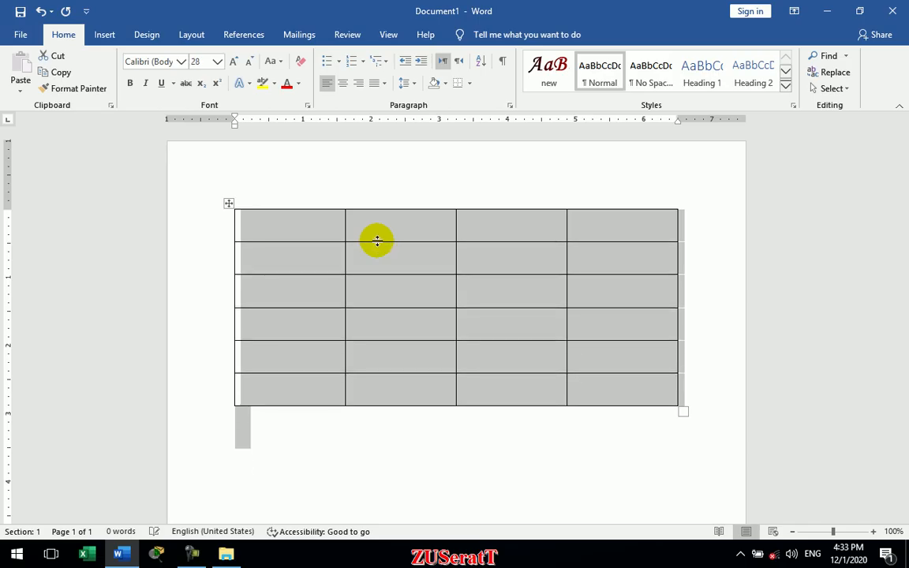
# - Open the Windows On-Screen Keyboard and show the Ctrl and bracket keys used for font sizing
pyautogui.press('super')
pyautogui.write('osk')
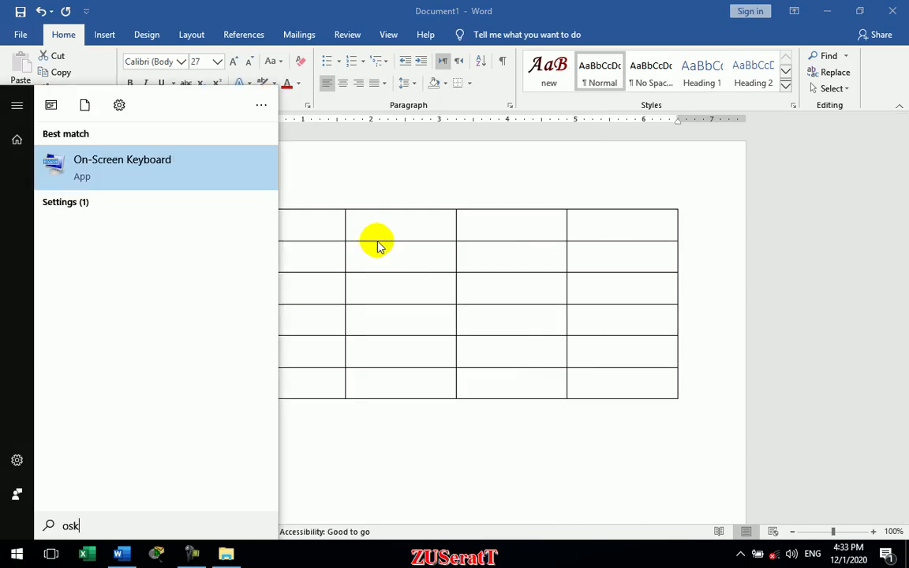
pyautogui.press('Return')
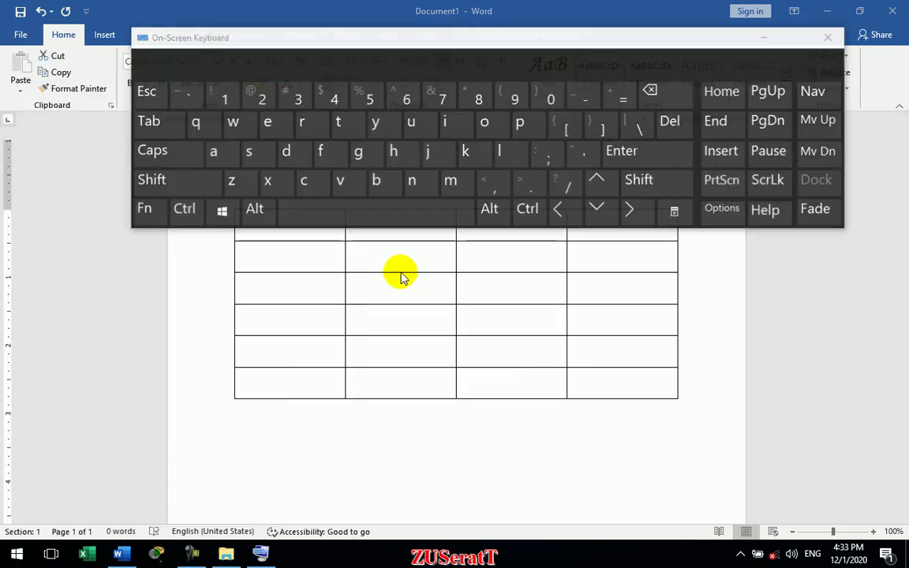
pyautogui.press('ctrl')
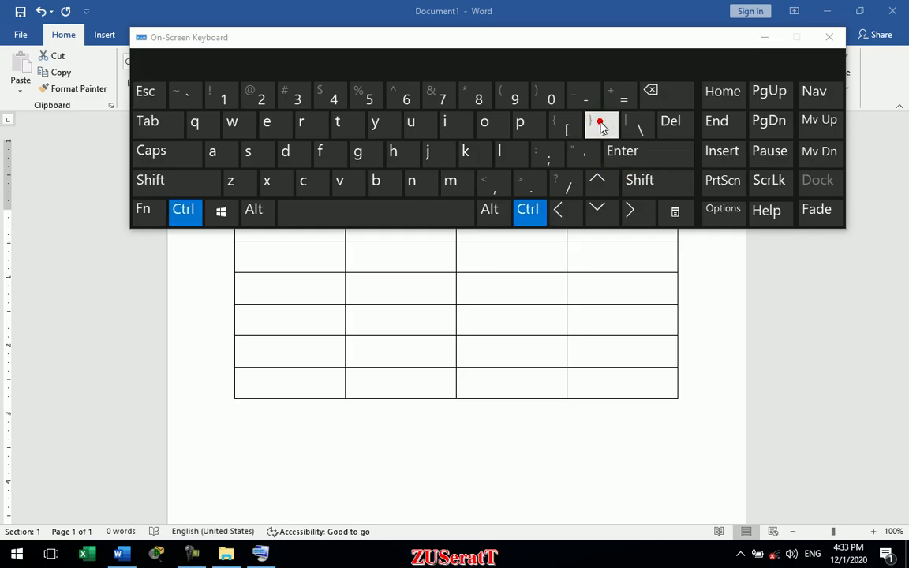
# - Select the whole document again and enlarge its font in one-point increments with the On-Screen Keyboard displayed
pyautogui.click(531, 330)
pyautogui.hotkey('ctrl', 'a')
pyautogui.hotkey('ctrl', ']')
pyautogui.hotkey('ctrl', ']')
pyautogui.hotkey('ctrl', ']')
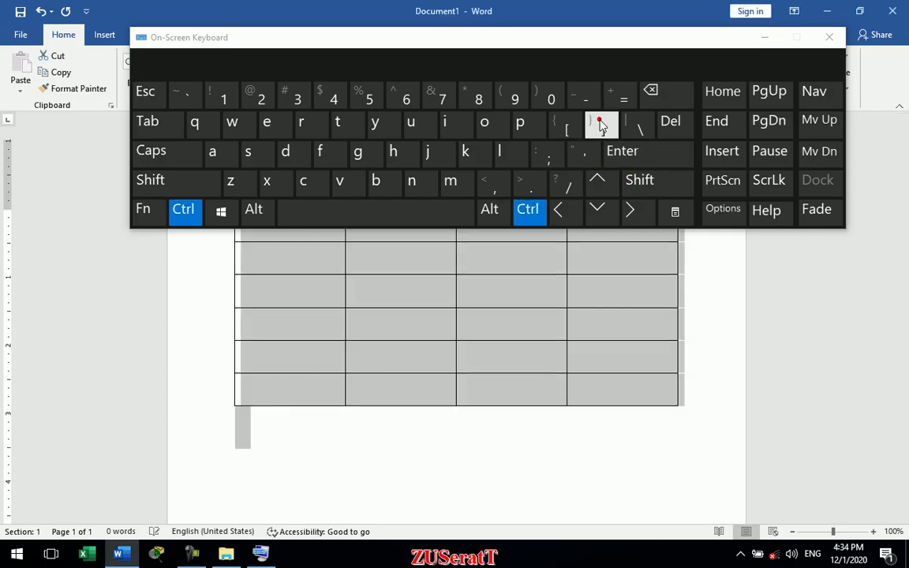
# - Shrink and enlarge the selected table's font in one-point increments, ending at 27 pt, and close the On-Screen Keyboard
pyautogui.click(602, 127)
pyautogui.click(602, 126)
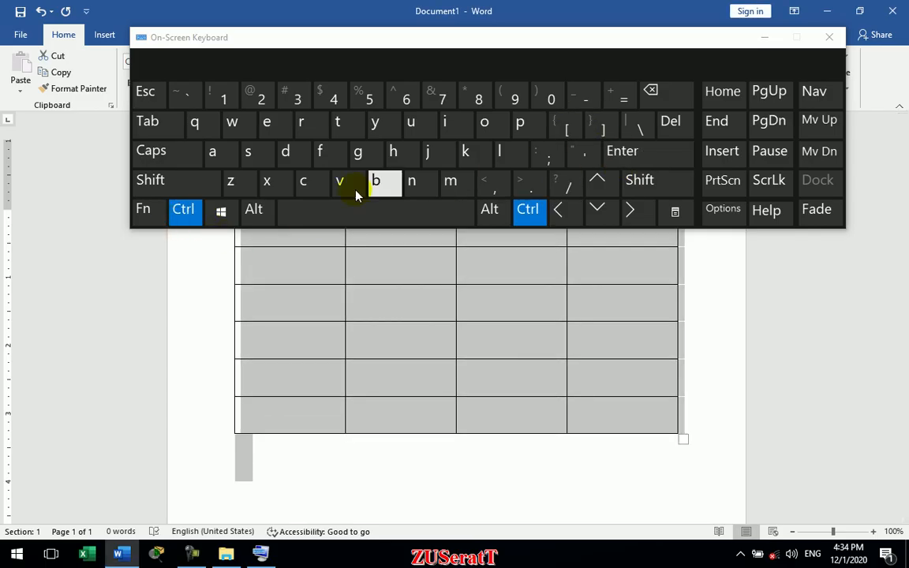
pyautogui.click(562, 126)
pyautogui.click(562, 127)
pyautogui.click(562, 126)
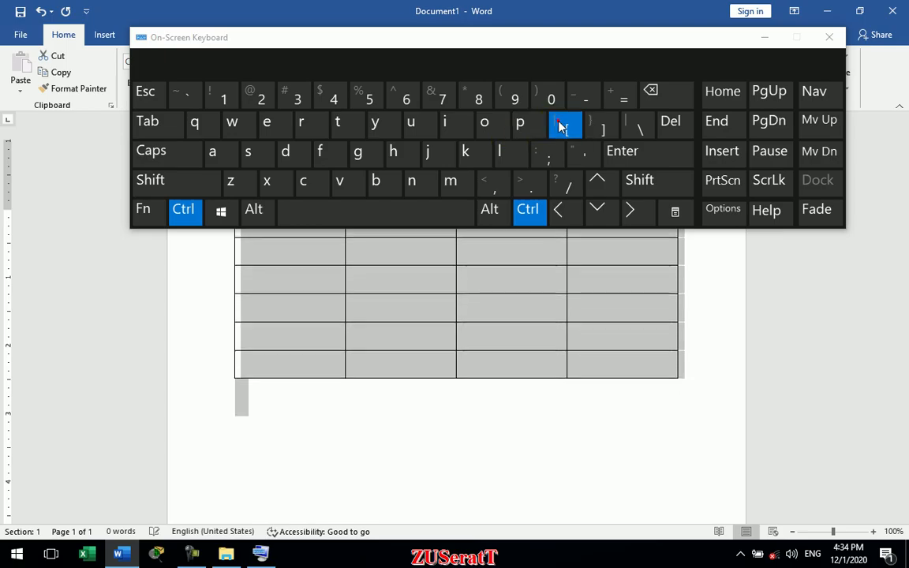
pyautogui.click(561, 126)
pyautogui.click(594, 126)
pyautogui.click(594, 126)
pyautogui.click(594, 126)
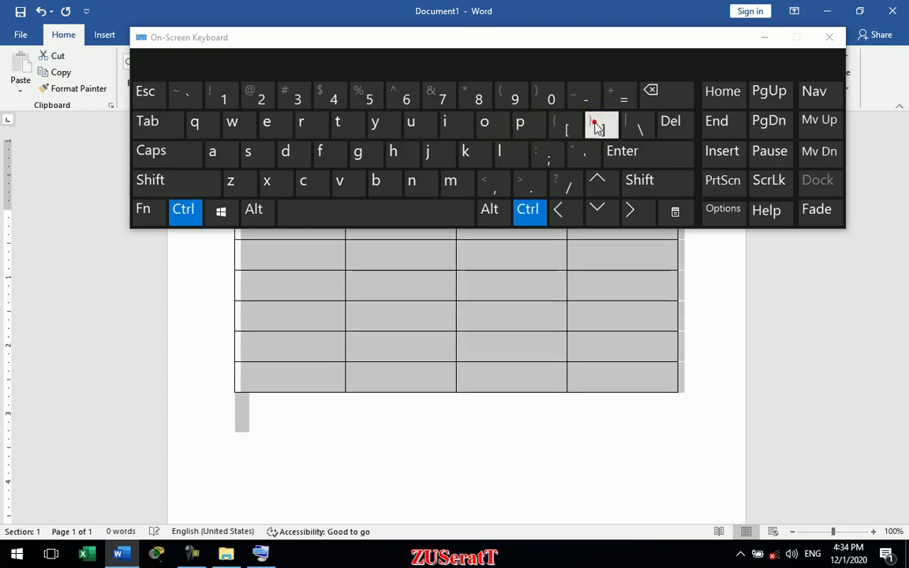
pyautogui.click(594, 127)
pyautogui.click(829, 38)
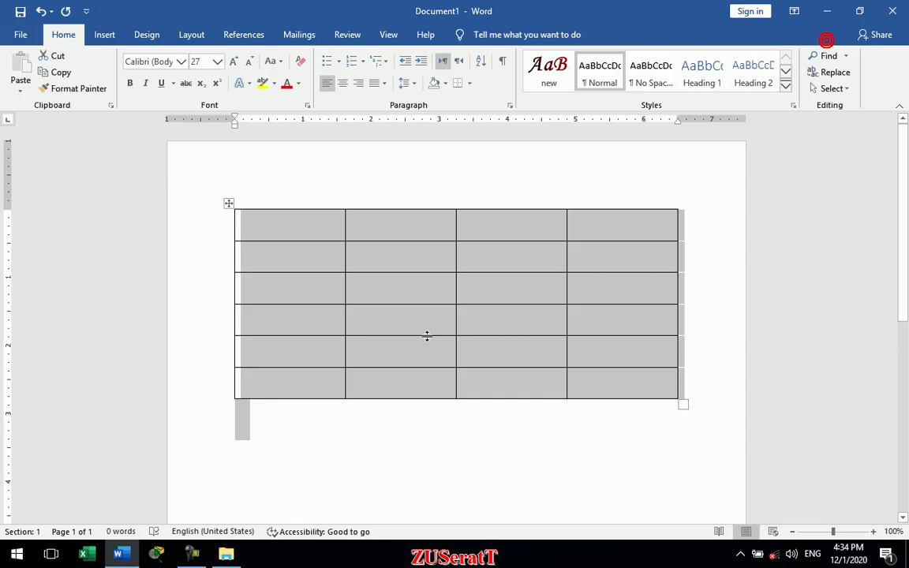
# - Select the whole table, choose a ½ pt double-line border and paint it along the table's top edge
pyautogui.click(485, 241)
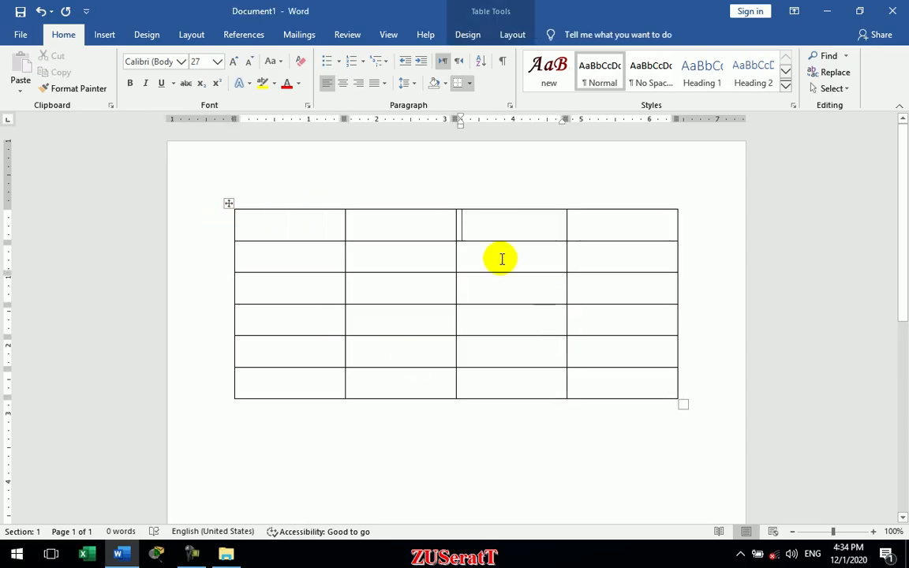
pyautogui.click(229, 203)
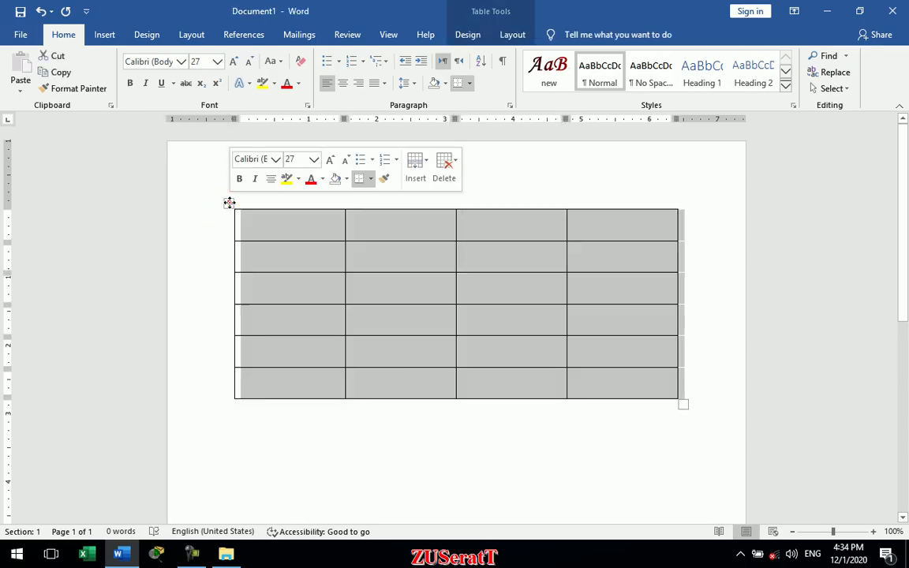
pyautogui.click(467, 34)
pyautogui.click(618, 92)
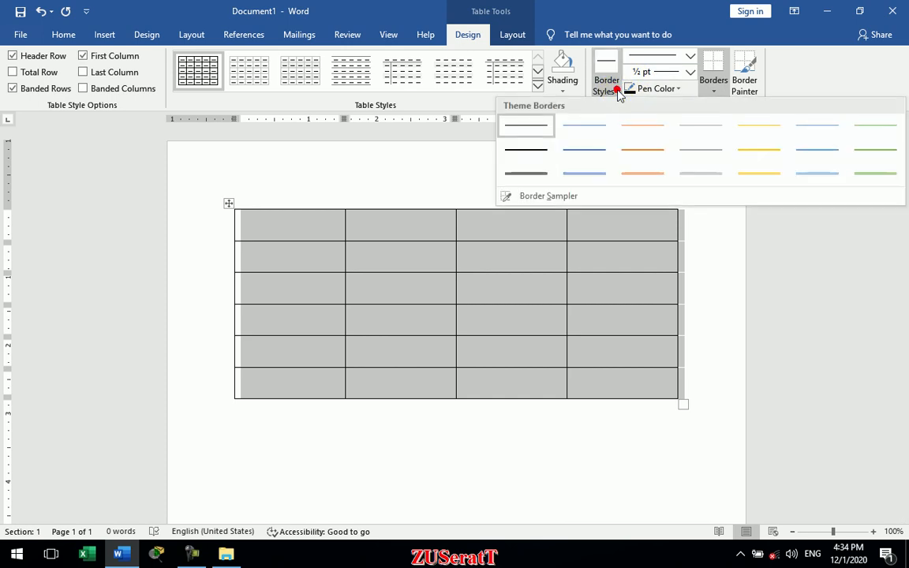
pyautogui.click(571, 136)
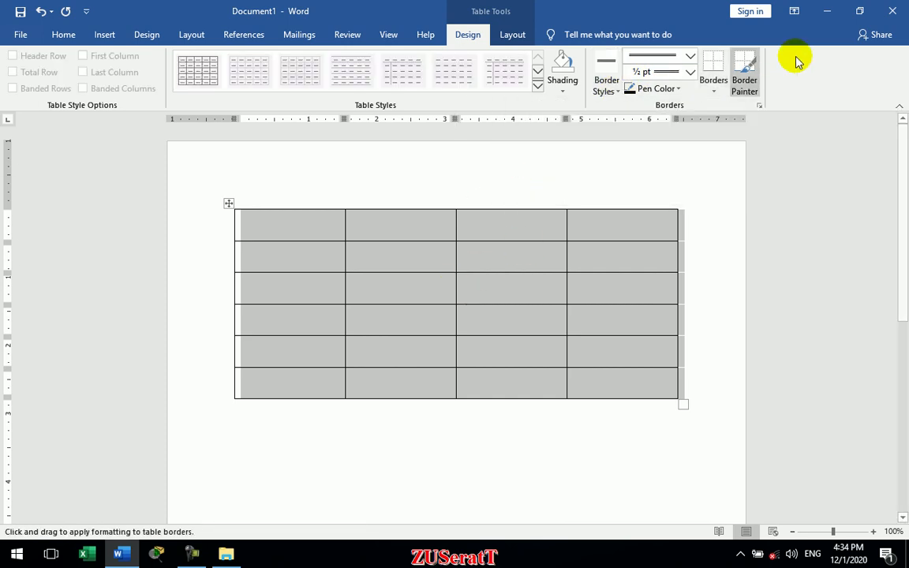
pyautogui.click(569, 209)
pyautogui.click(550, 207)
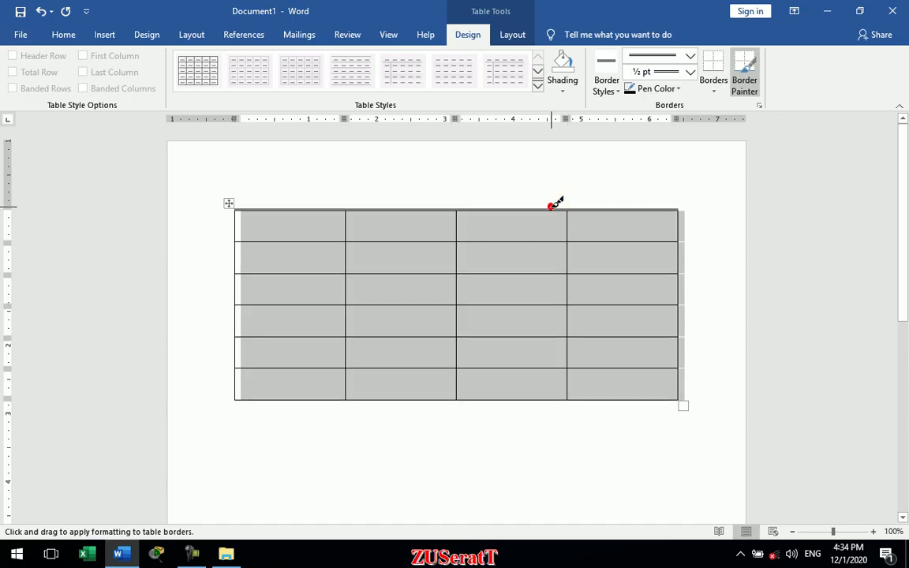
# - Paint the double-line border on the table's left, bottom and right edges and below the third column's second cell, and turn off Border Painter
pyautogui.moveTo(240, 231); pyautogui.dragTo(245, 332)
pyautogui.moveTo(248, 376); pyautogui.dragTo(243, 386)
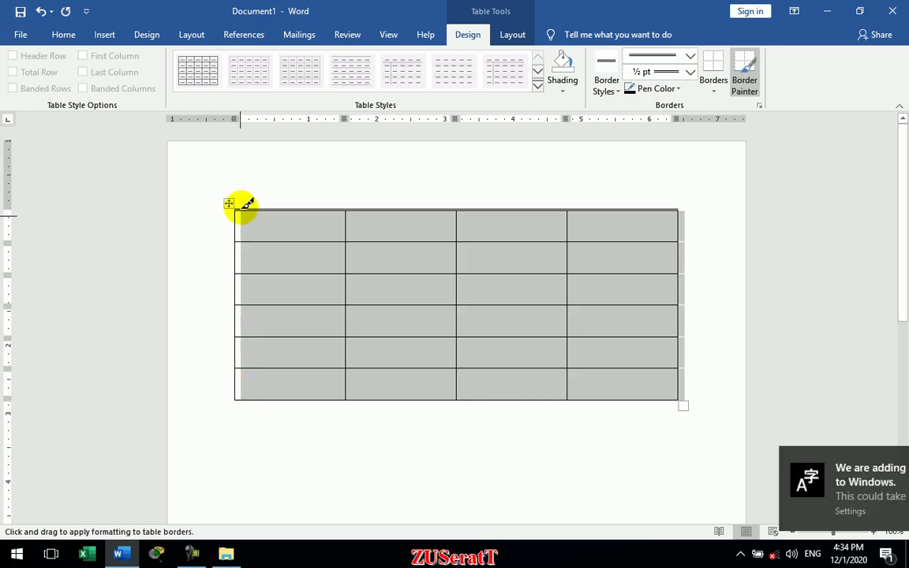
pyautogui.moveTo(241, 203)
pyautogui.mouseDown()
pyautogui.moveTo(233, 335)
pyautogui.moveTo(242, 393)
pyautogui.mouseUp()
pyautogui.moveTo(306, 396)
pyautogui.mouseDown()
pyautogui.moveTo(533, 412)
pyautogui.moveTo(645, 395)
pyautogui.mouseUp()
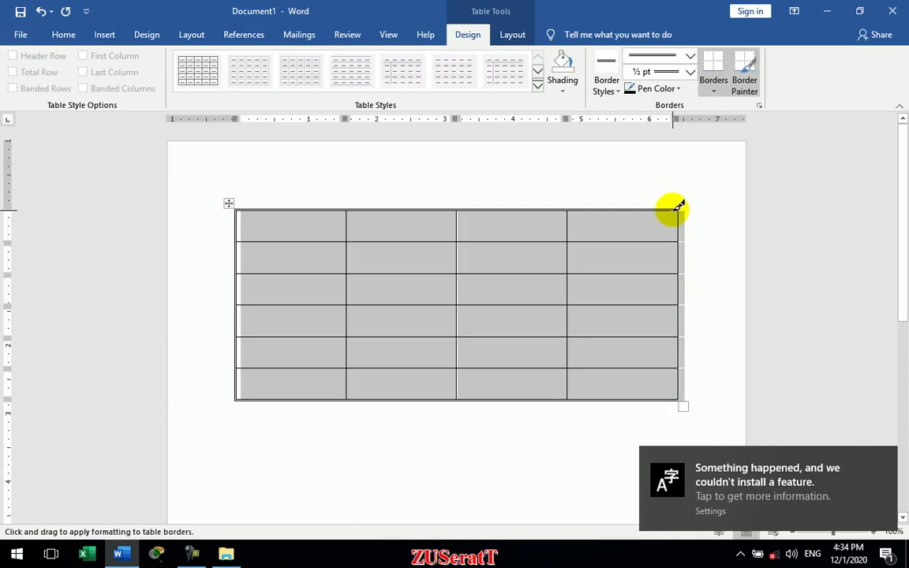
pyautogui.moveTo(684, 251); pyautogui.dragTo(671, 385)
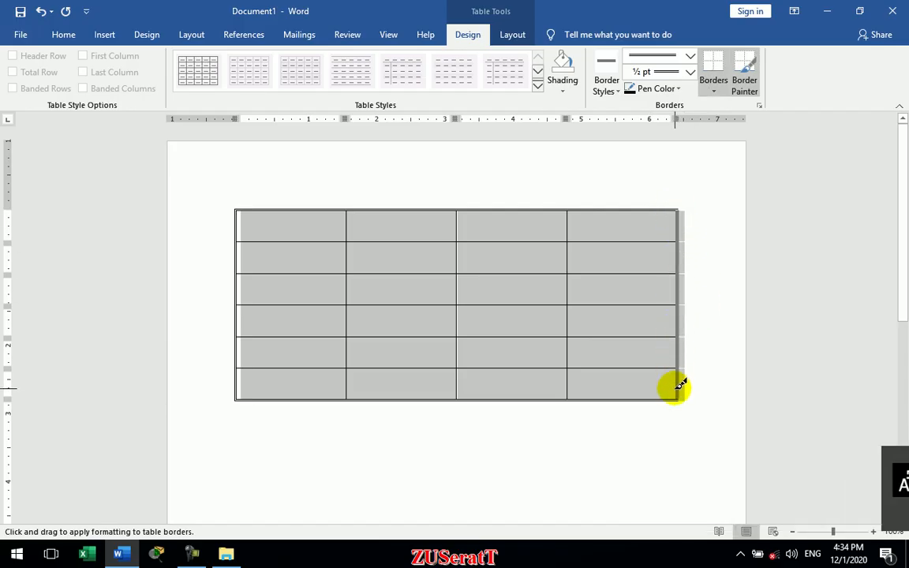
pyautogui.click(519, 275)
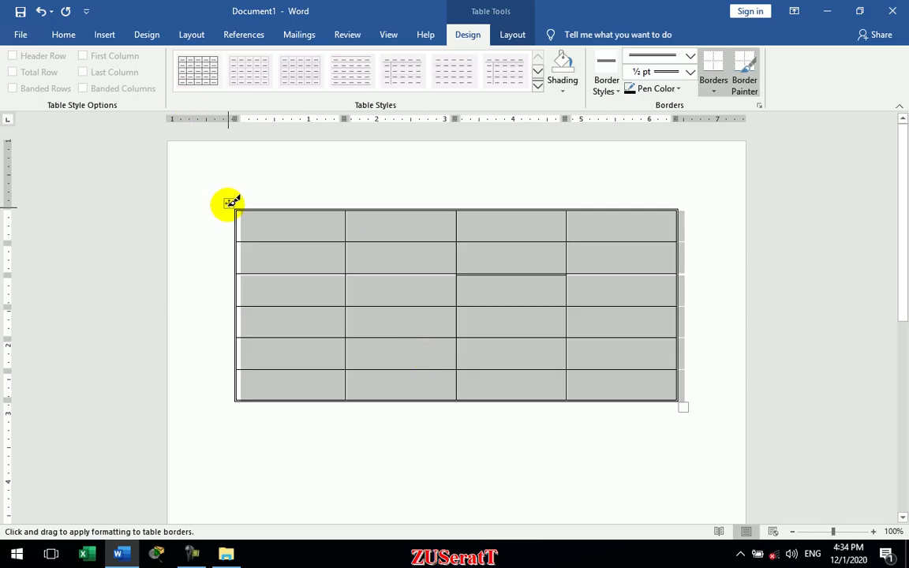
pyautogui.click(750, 73)
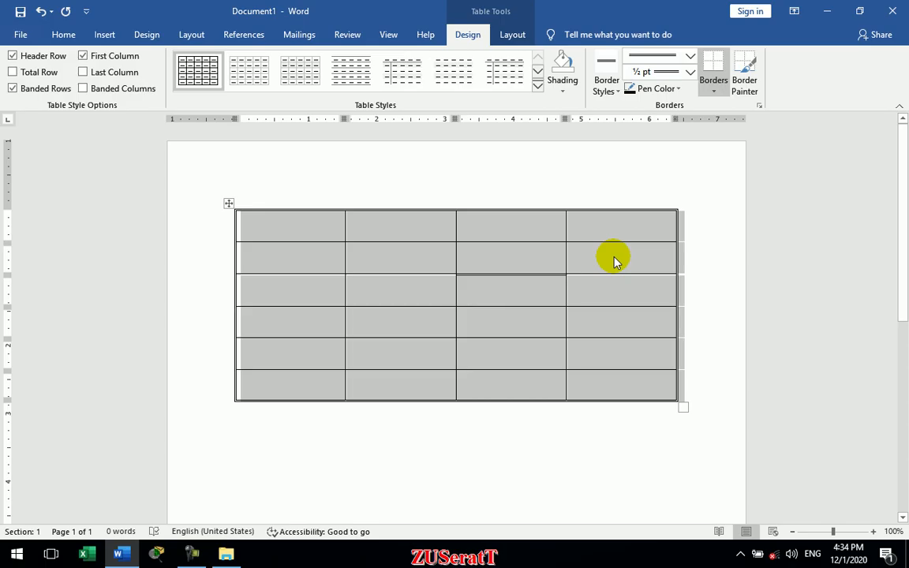
pyautogui.click(580, 303)
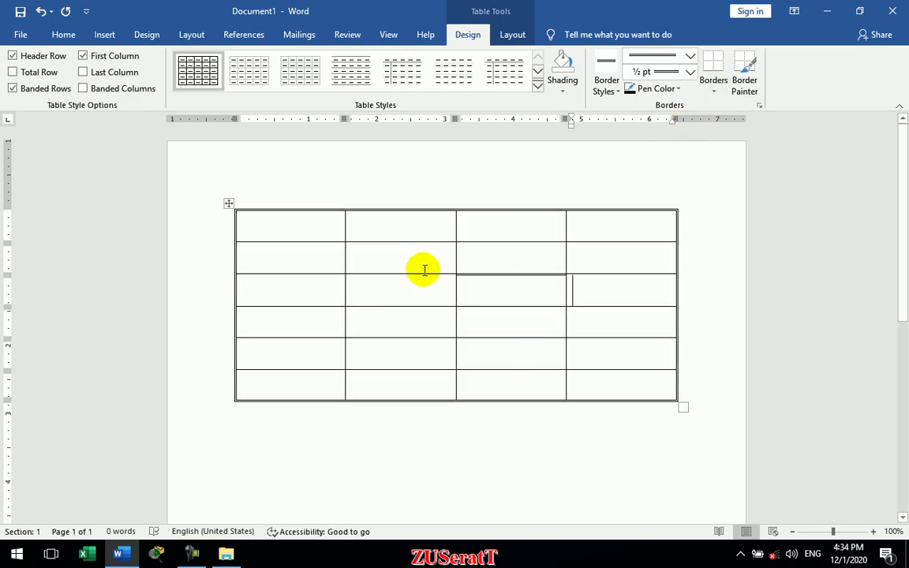
# - Select the whole table and set the border line to a solid black theme border with 6 pt weight
pyautogui.click(228, 204)
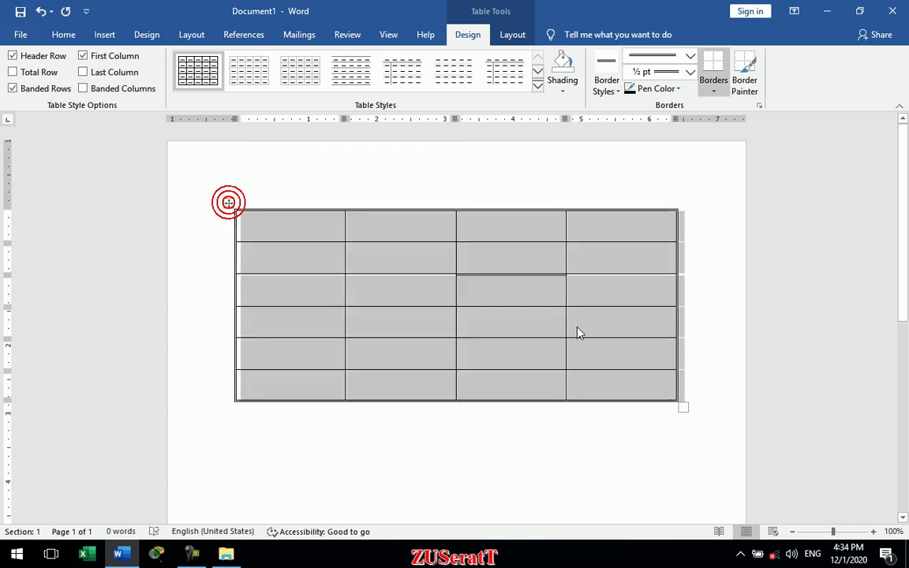
pyautogui.click(605, 89)
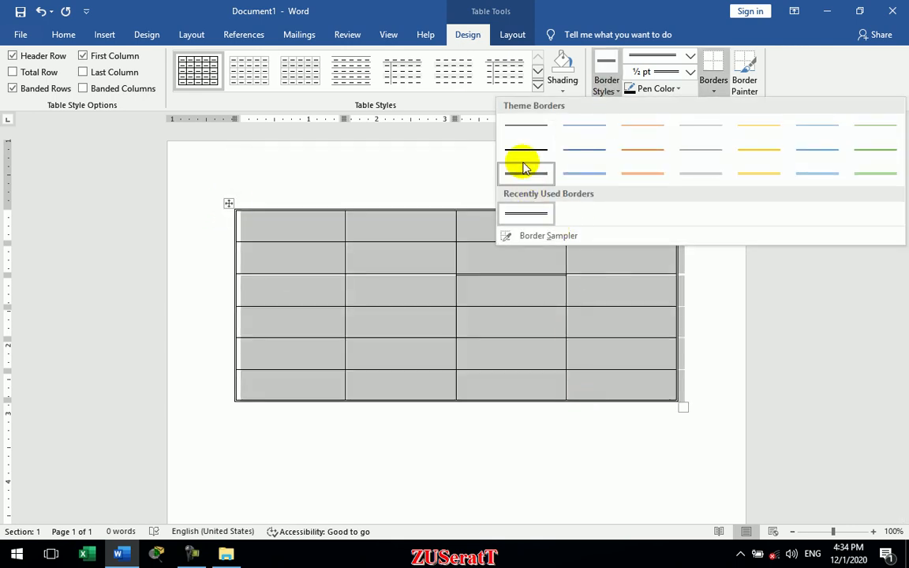
pyautogui.click(553, 162)
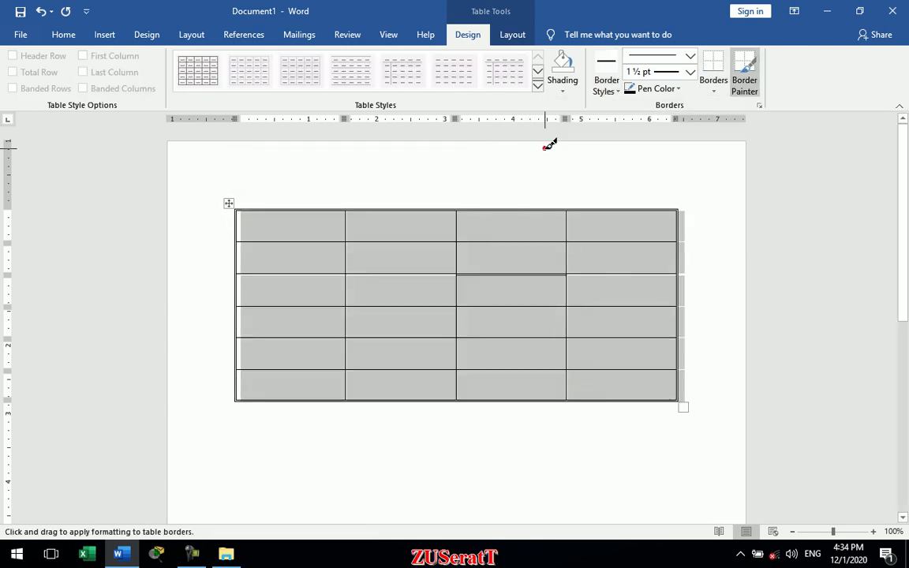
pyautogui.click(691, 72)
pyautogui.click(669, 238)
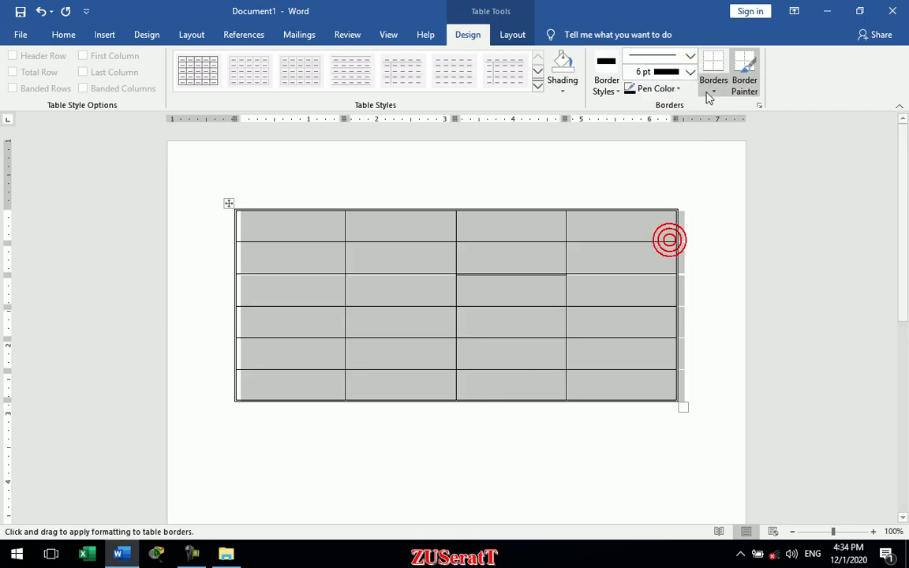
# - Apply the 6 pt border to the table's right, top, bottom and left edges and deselect the table
pyautogui.click(712, 88)
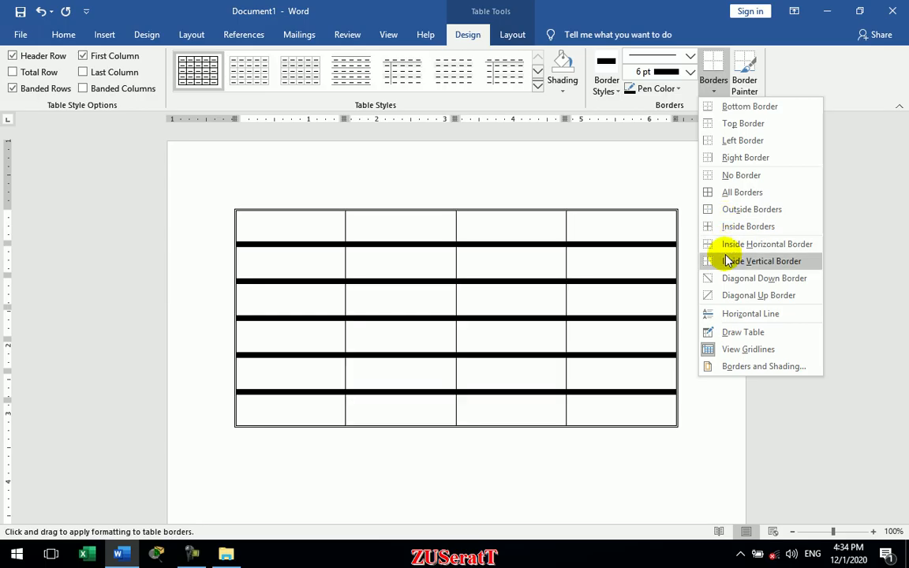
pyautogui.click(719, 157)
pyautogui.click(710, 93)
pyautogui.click(718, 121)
pyautogui.click(716, 93)
pyautogui.click(714, 106)
pyautogui.click(714, 93)
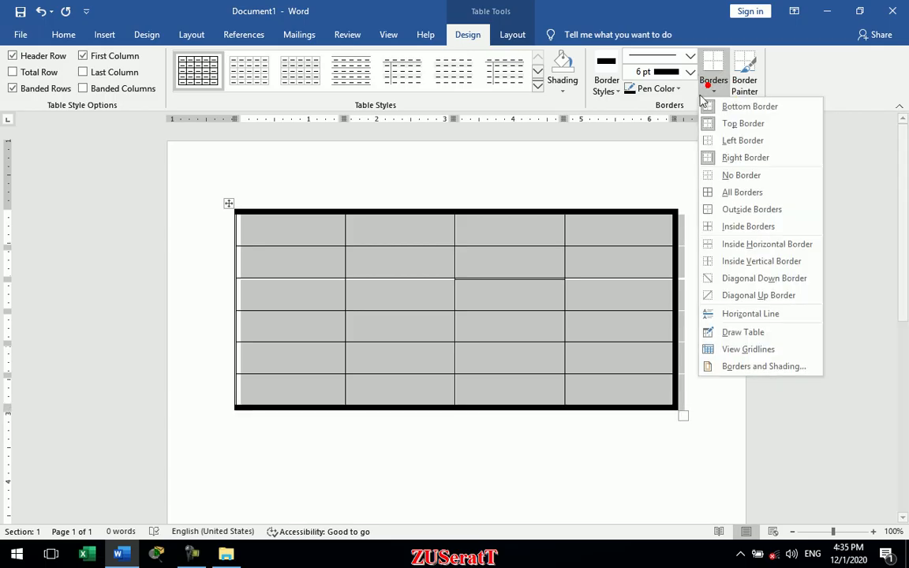
pyautogui.click(712, 85)
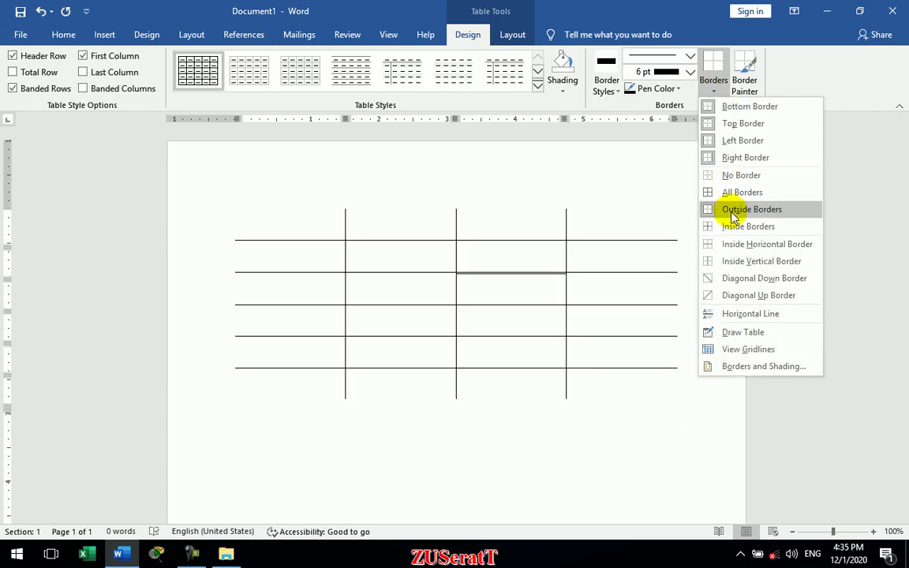
pyautogui.click(566, 245)
pyautogui.click(589, 234)
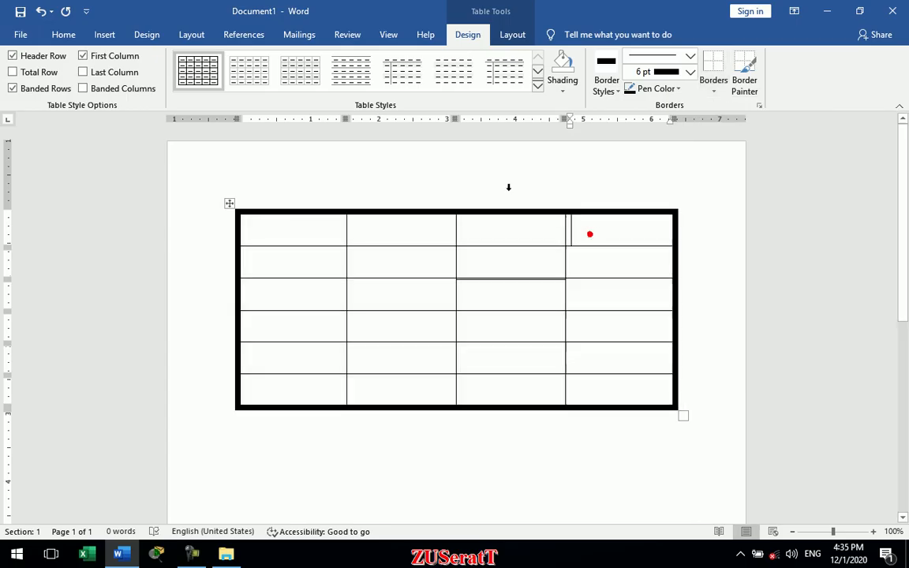
pyautogui.click(50, 38)
pyautogui.click(469, 84)
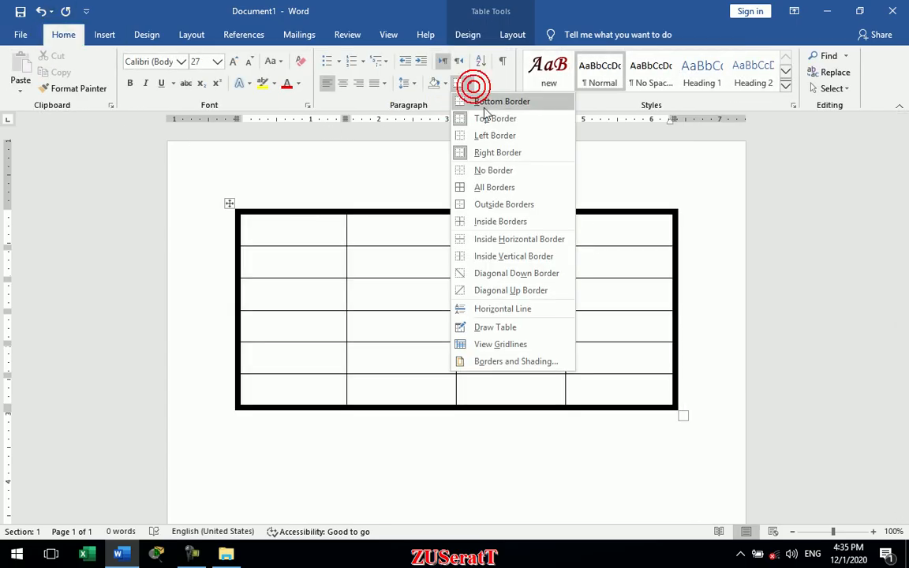
pyautogui.click(577, 370)
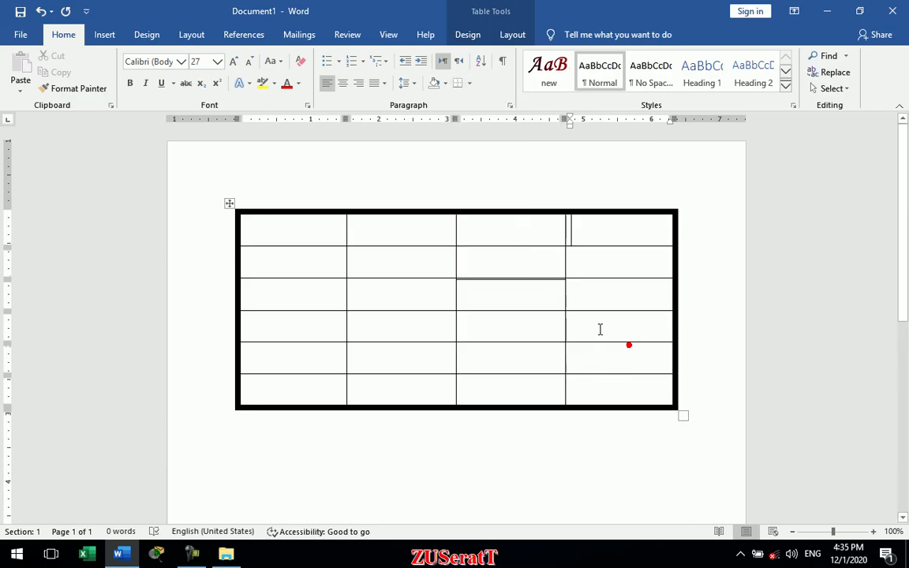
pyautogui.click(105, 34)
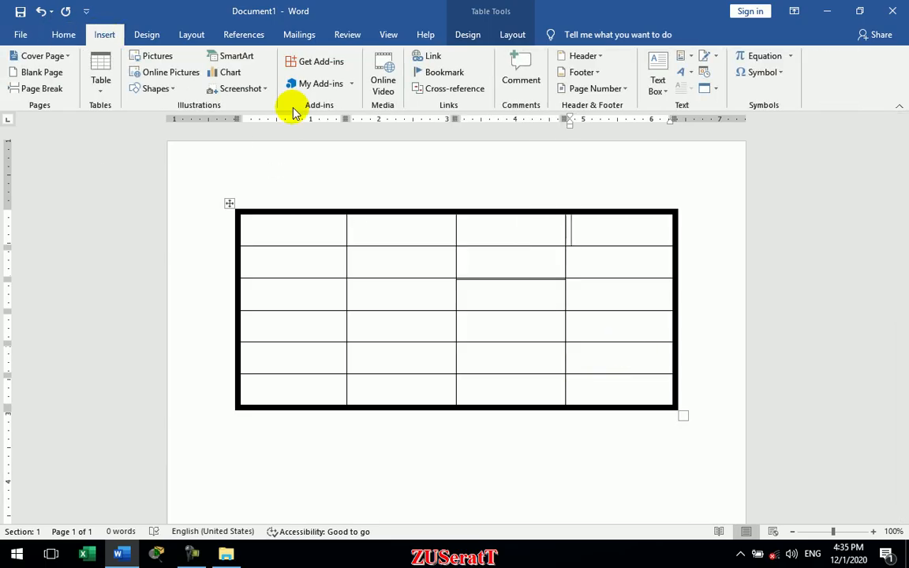
pyautogui.click(101, 86)
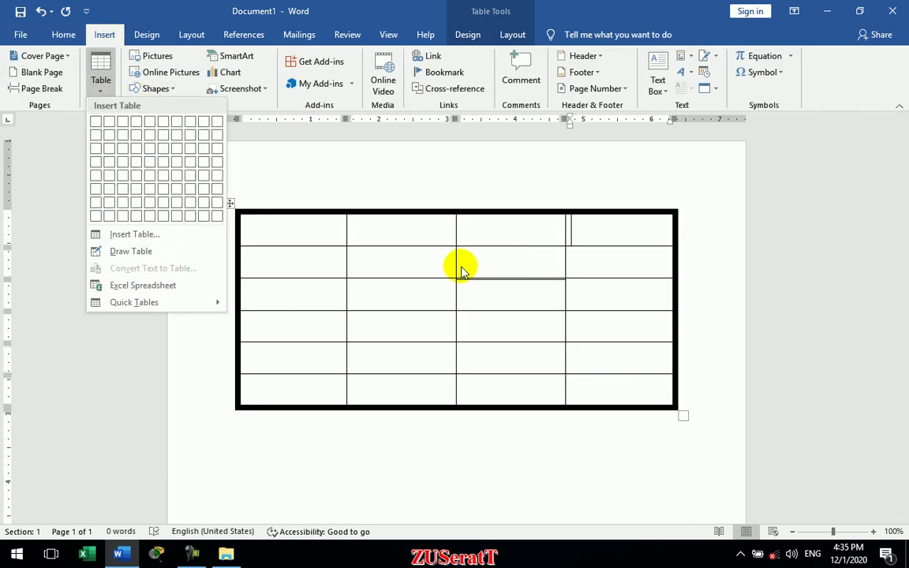
pyautogui.click(535, 266)
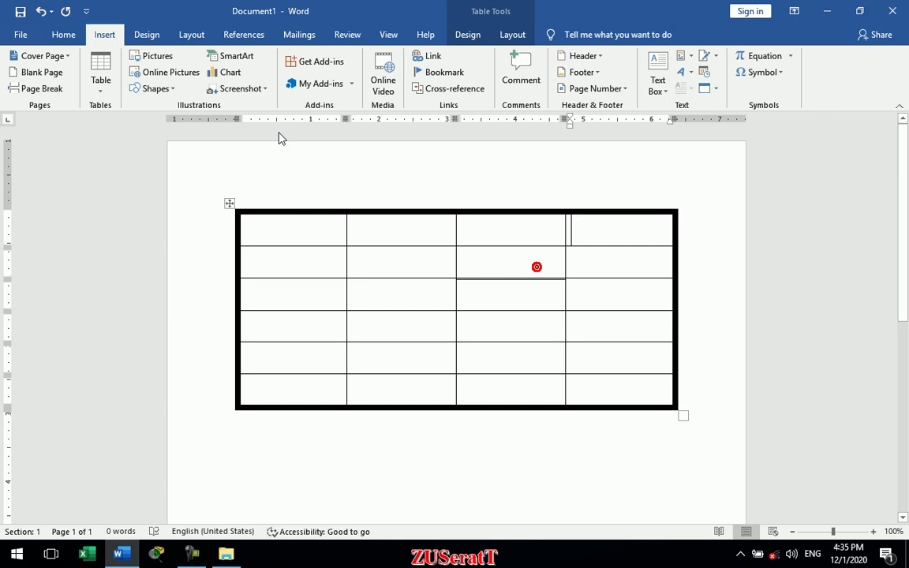
# - Set the border pen color to red and paint the table's top and right edges with the 6 pt line
pyautogui.click(469, 36)
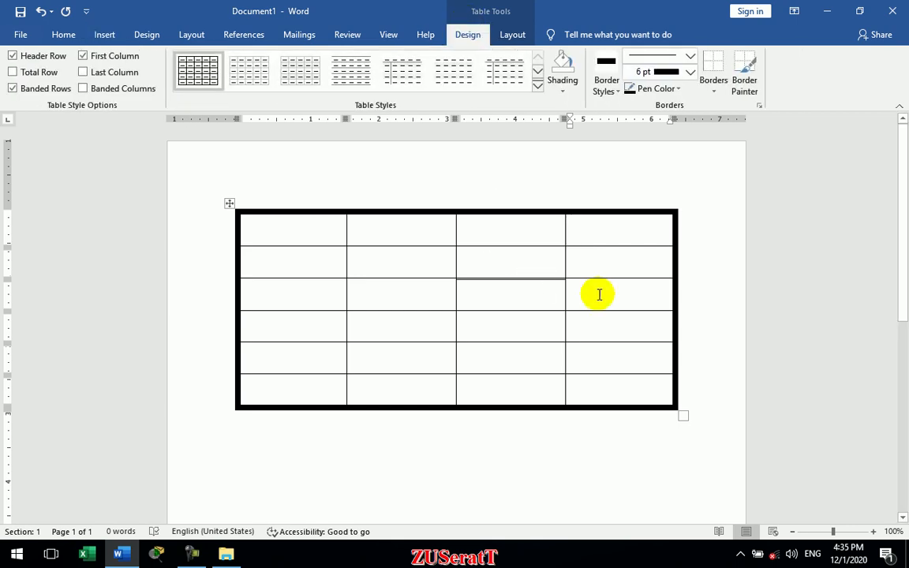
pyautogui.click(680, 89)
pyautogui.click(640, 216)
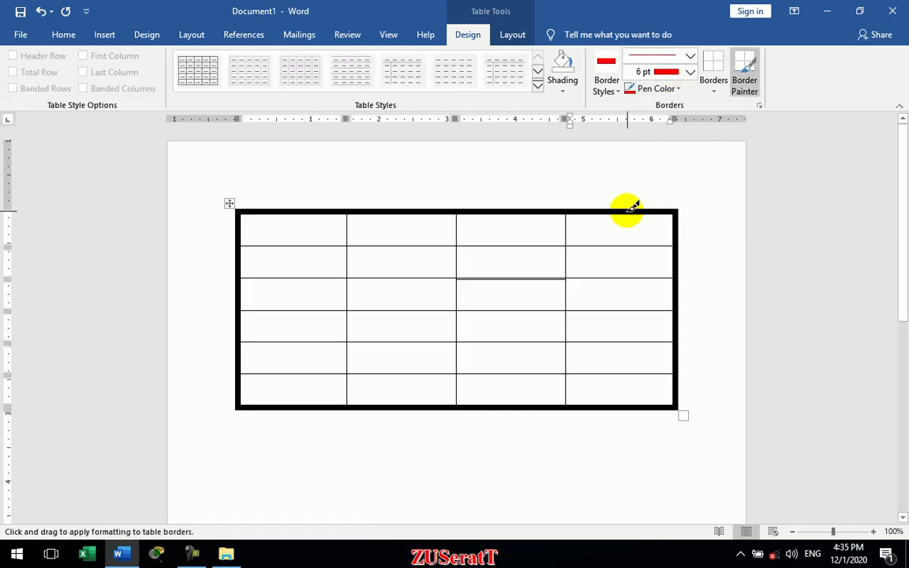
pyautogui.moveTo(631, 207); pyautogui.dragTo(470, 210)
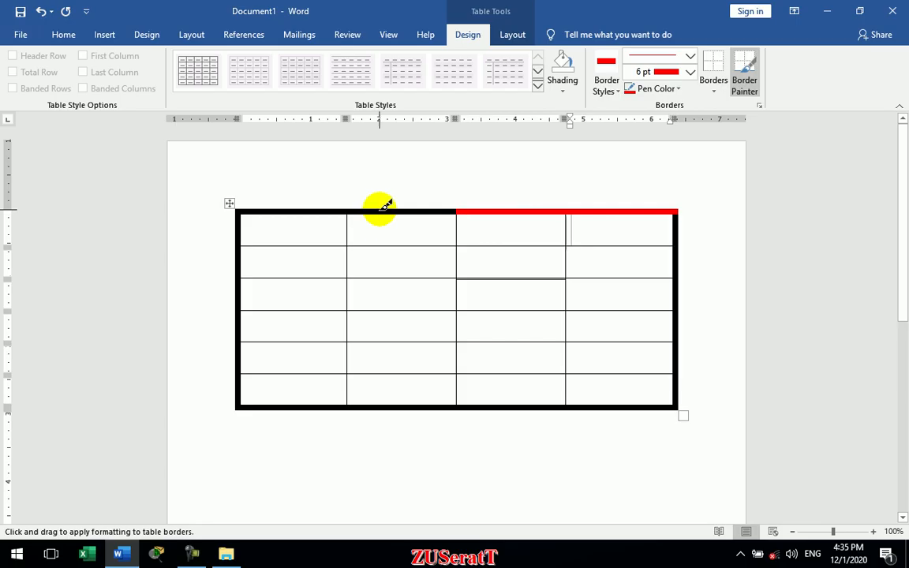
pyautogui.moveTo(359, 205)
pyautogui.mouseDown()
pyautogui.moveTo(310, 209)
pyautogui.moveTo(229, 237)
pyautogui.mouseUp()
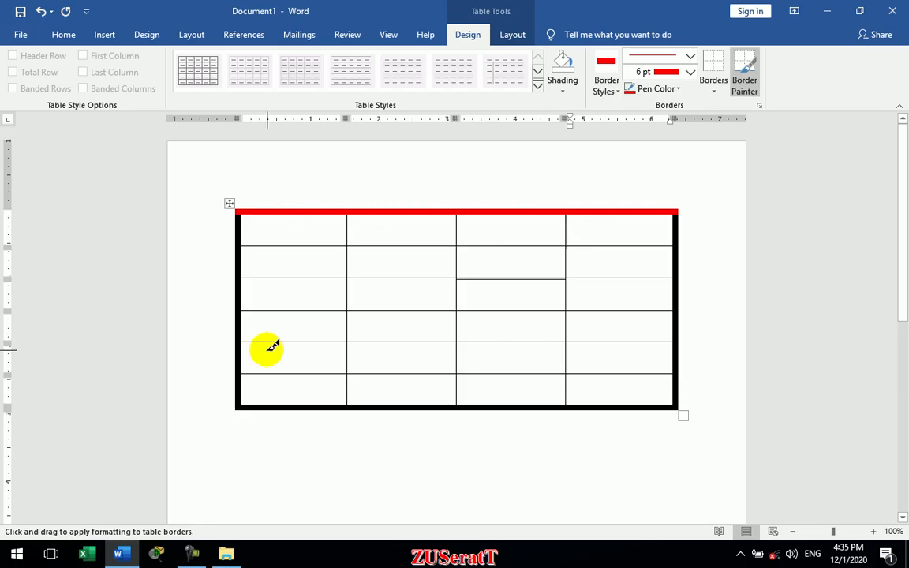
pyautogui.moveTo(676, 209)
pyautogui.mouseDown()
pyautogui.moveTo(687, 380)
pyautogui.moveTo(673, 403)
pyautogui.mouseUp()
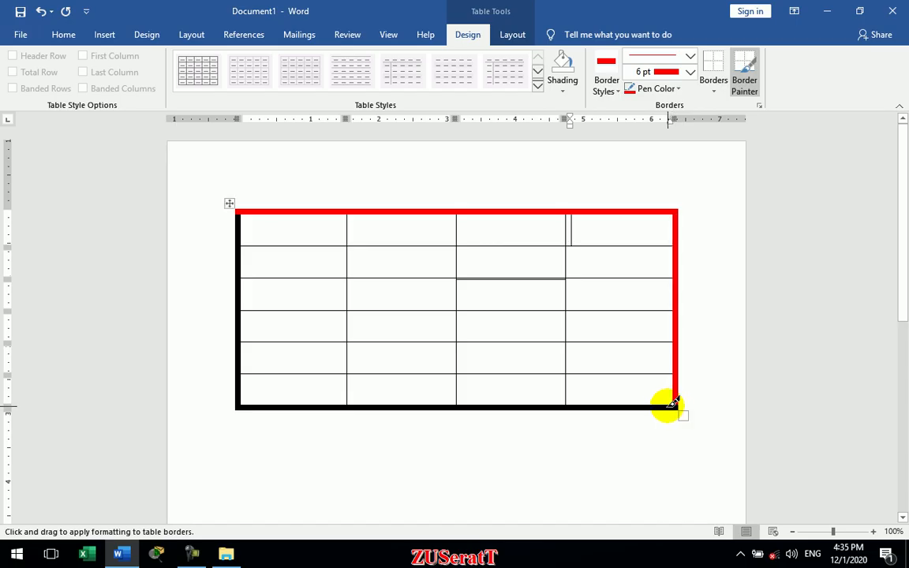
# - Switch the border line style to the red 3 pt thick-and-thin line and paint the table's bottom and left edges
pyautogui.click(689, 56)
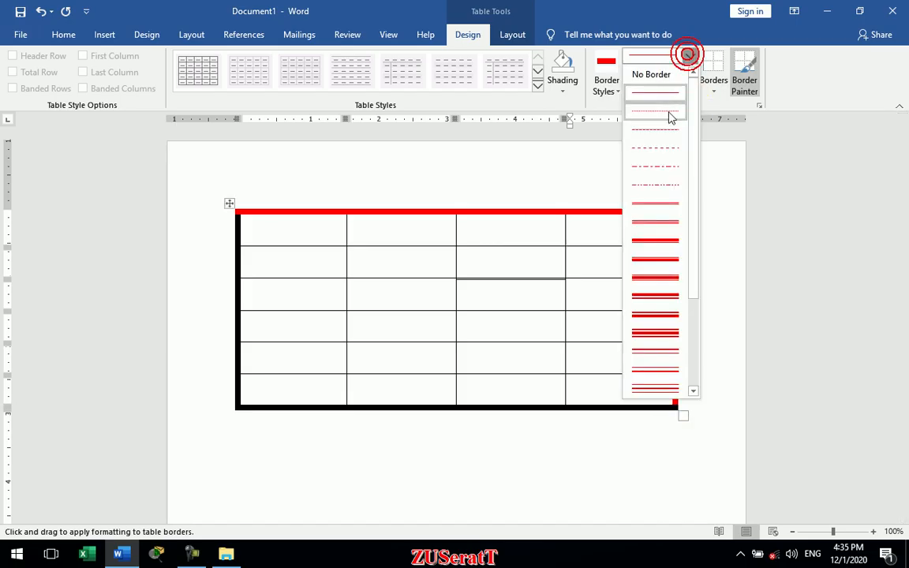
pyautogui.click(660, 239)
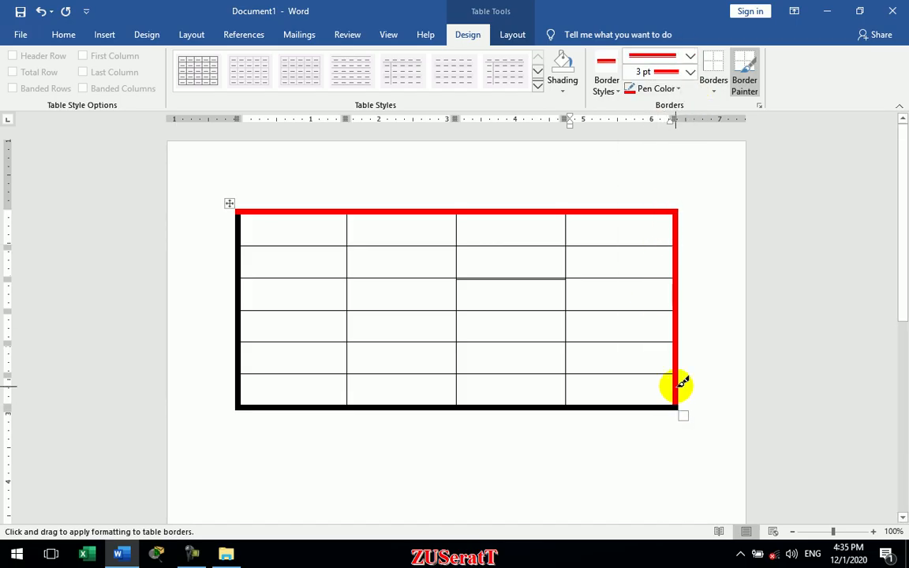
pyautogui.moveTo(672, 403)
pyautogui.mouseDown()
pyautogui.moveTo(331, 396)
pyautogui.moveTo(265, 406)
pyautogui.mouseUp()
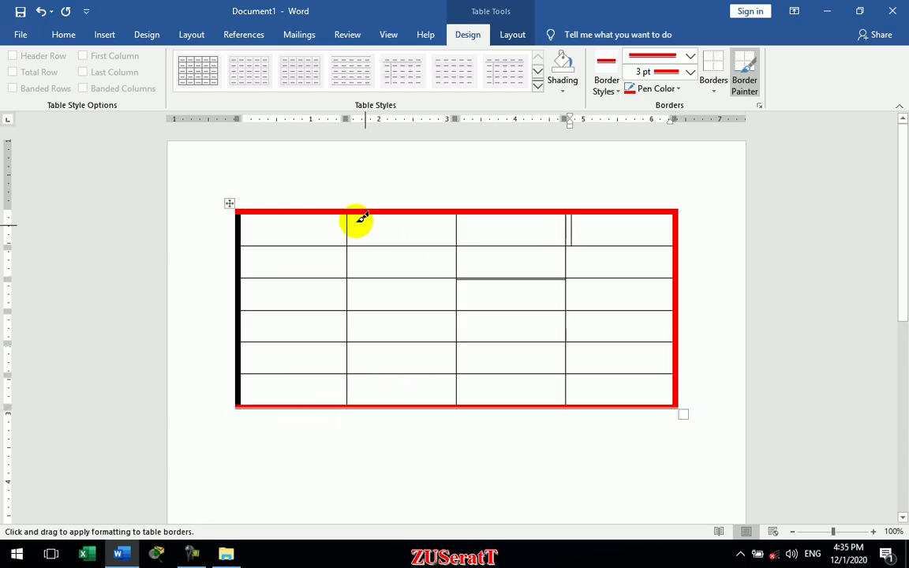
pyautogui.moveTo(240, 209); pyautogui.dragTo(240, 402)
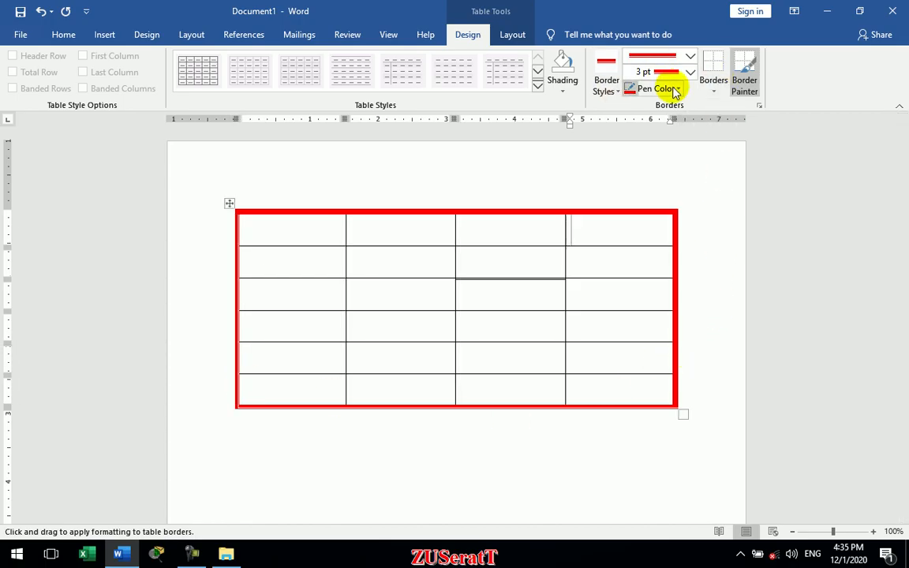
# - Set the border pen to a yellow double line with 3 pt weight
pyautogui.click(606, 83)
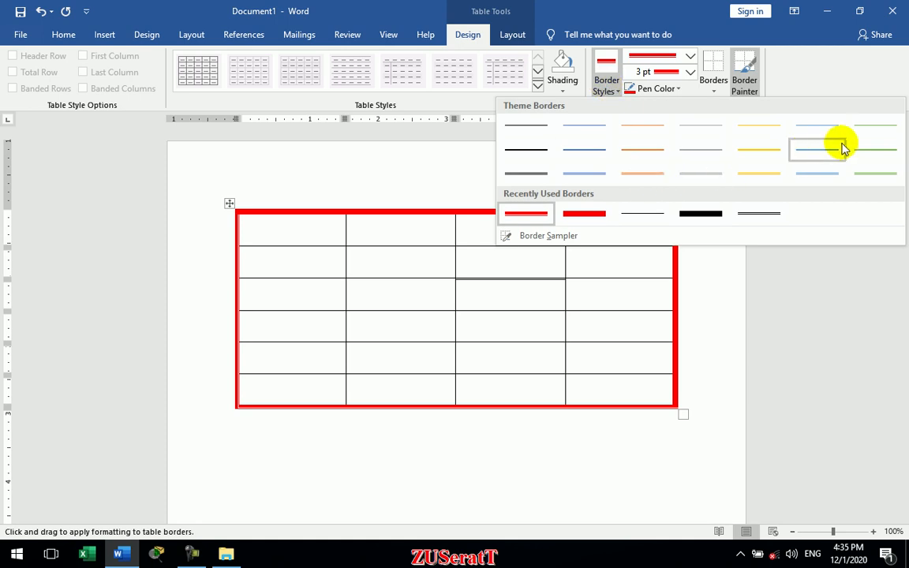
pyautogui.click(720, 179)
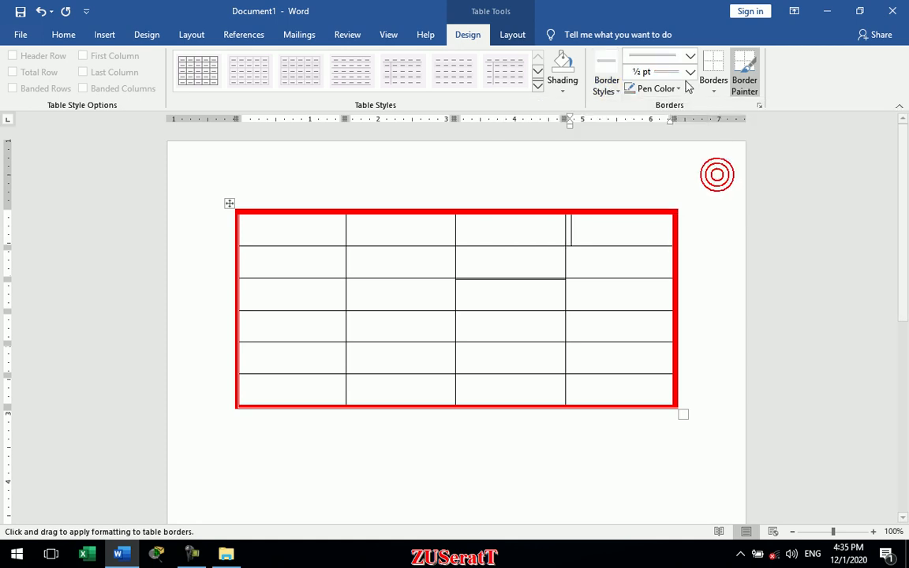
pyautogui.click(690, 59)
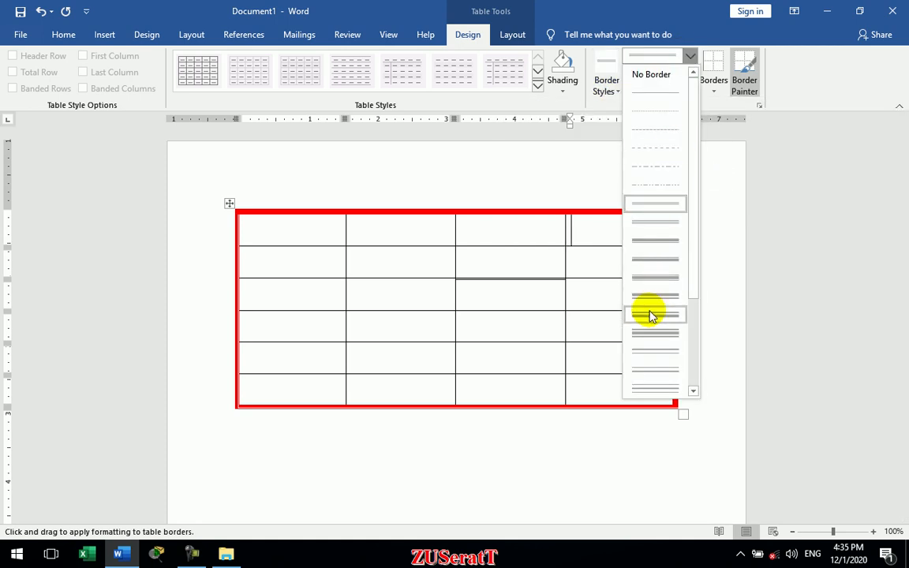
pyautogui.click(652, 222)
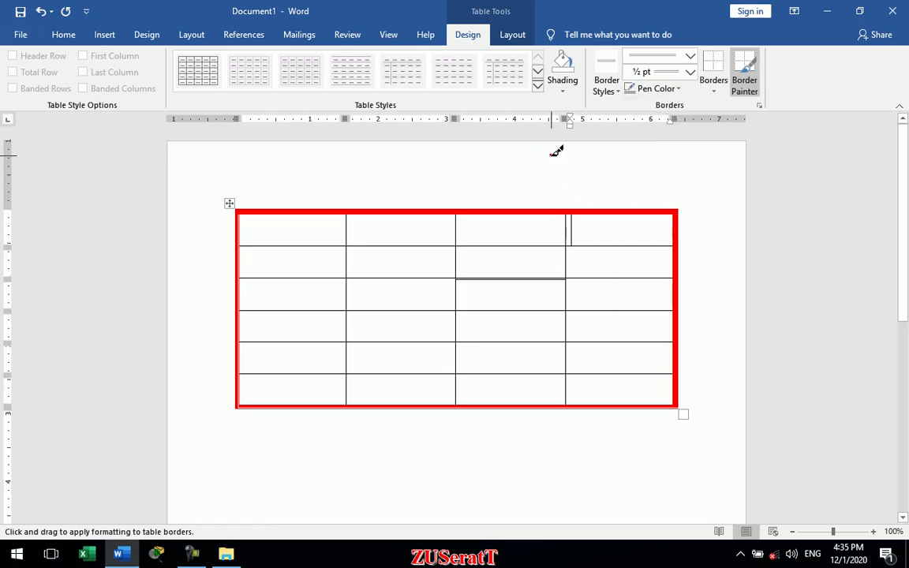
pyautogui.click(690, 72)
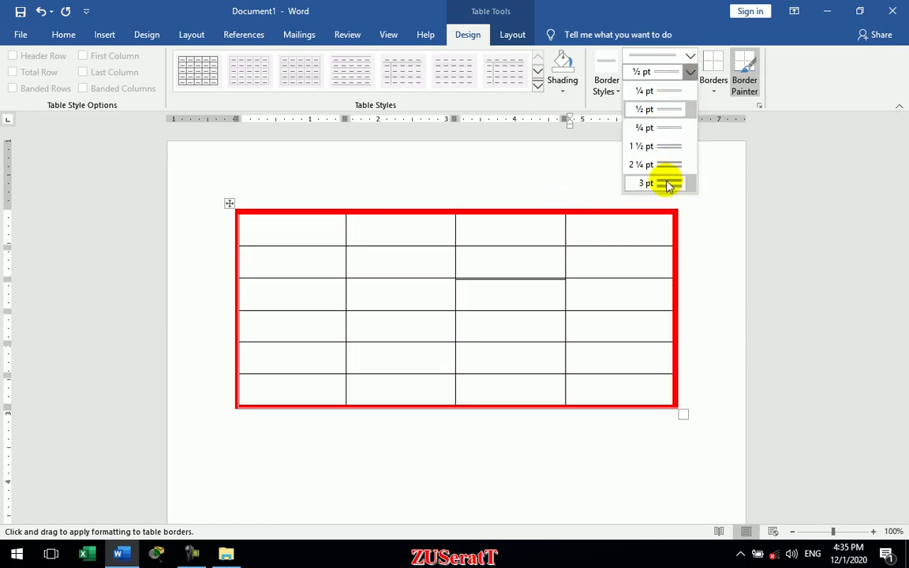
pyautogui.click(665, 182)
pyautogui.click(658, 89)
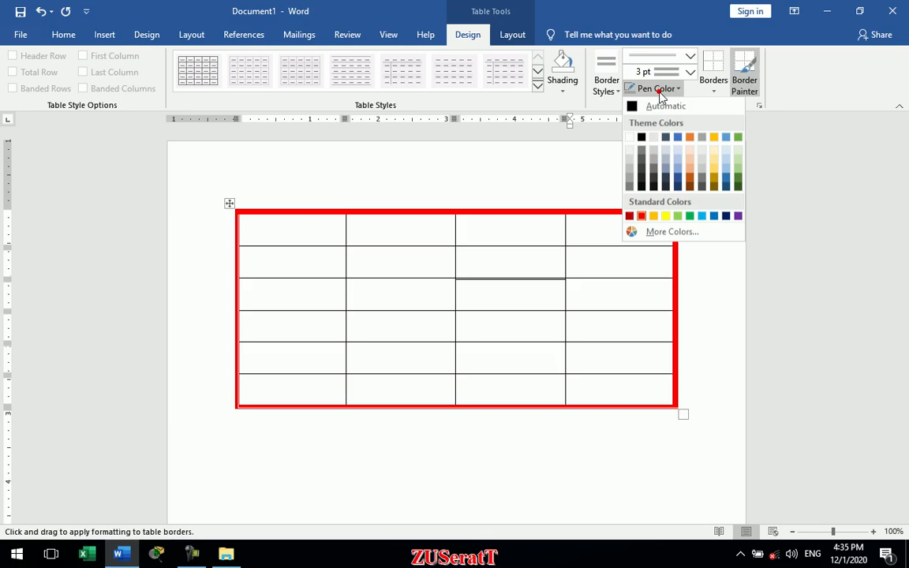
pyautogui.click(665, 216)
# - Paint the yellow border on the right edge's top three rows, the fourth row's third cell's right side, and above its second and third cells
pyautogui.moveTo(682, 209)
pyautogui.mouseDown()
pyautogui.moveTo(672, 298)
pyautogui.moveTo(682, 331)
pyautogui.moveTo(675, 314)
pyautogui.mouseUp()
pyautogui.click(561, 325)
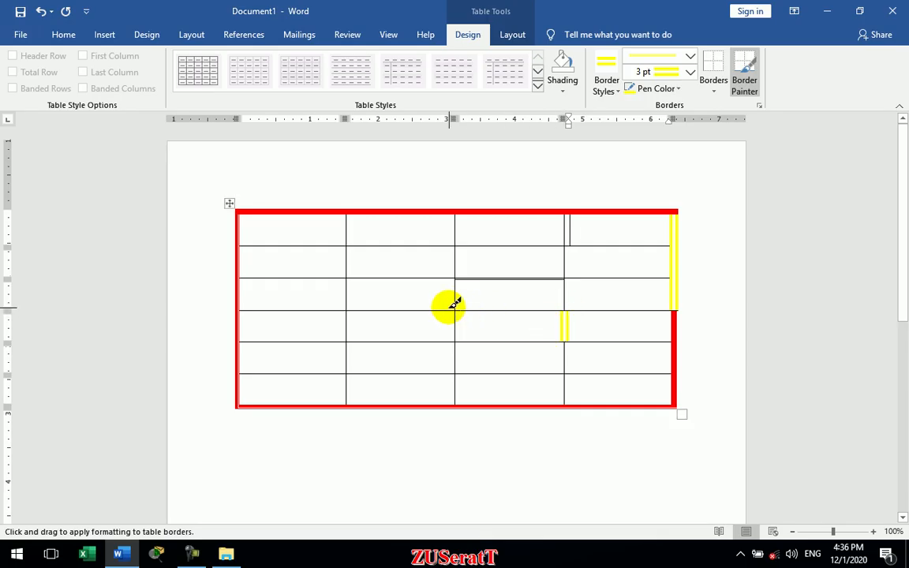
pyautogui.moveTo(470, 304)
pyautogui.mouseDown()
pyautogui.moveTo(540, 305)
pyautogui.moveTo(556, 362)
pyautogui.moveTo(647, 347)
pyautogui.mouseUp()
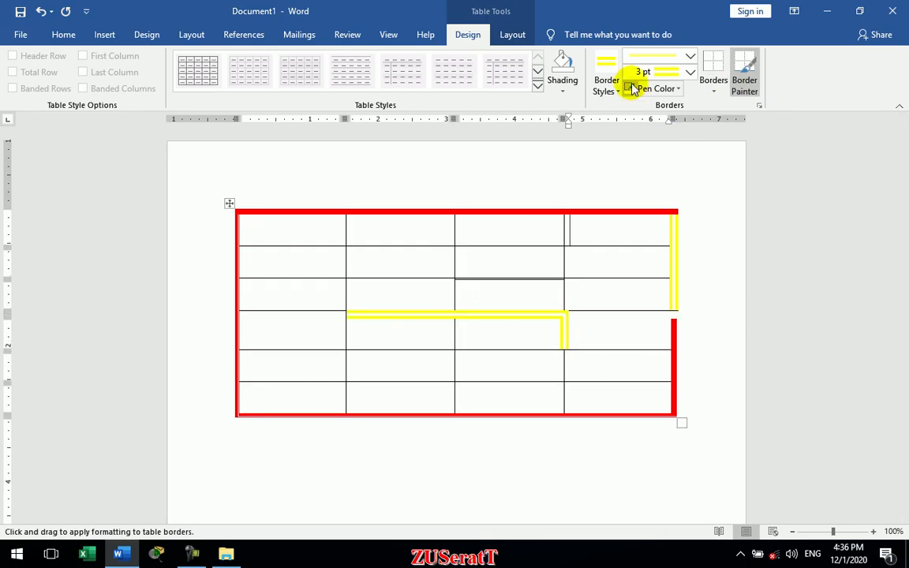
# - Close the document without saving the changes
pyautogui.click(515, 35)
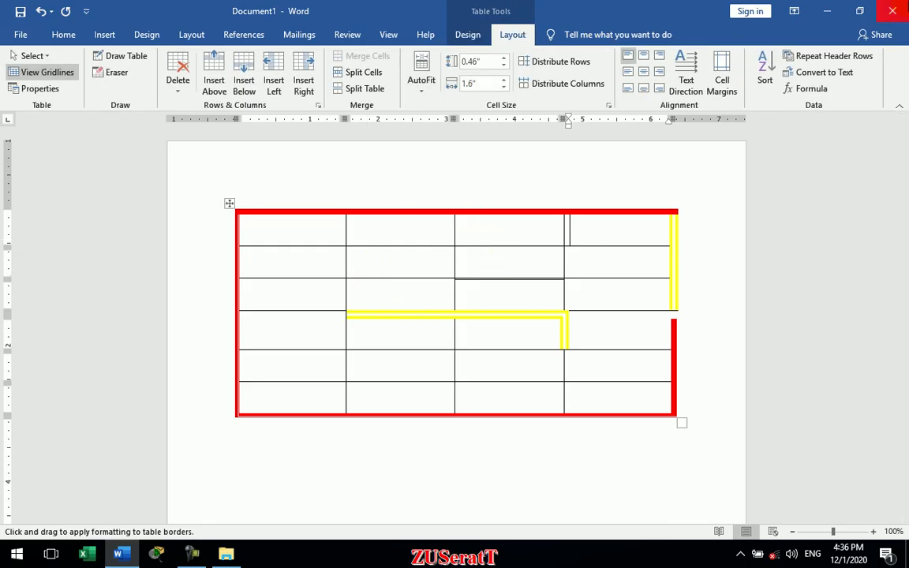
pyautogui.click(892, 11)
pyautogui.click(446, 306)
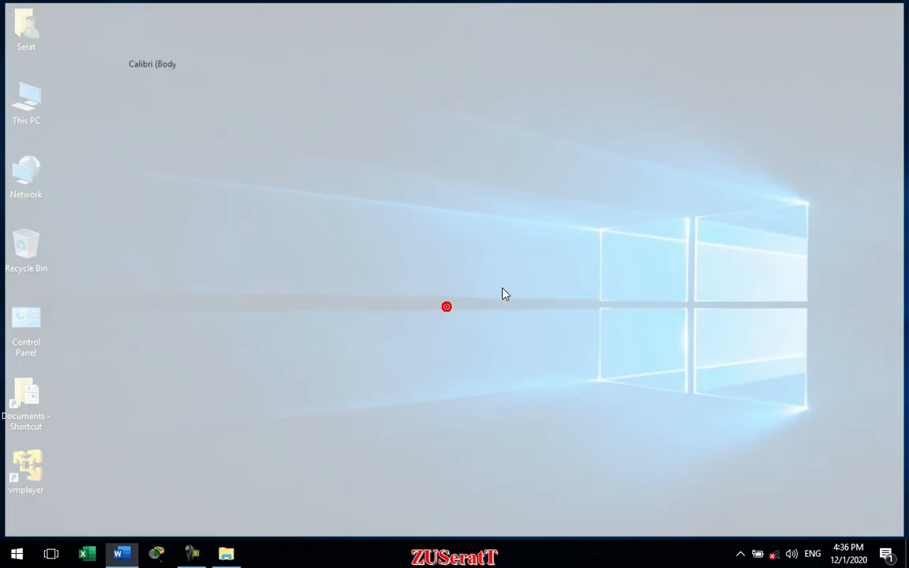